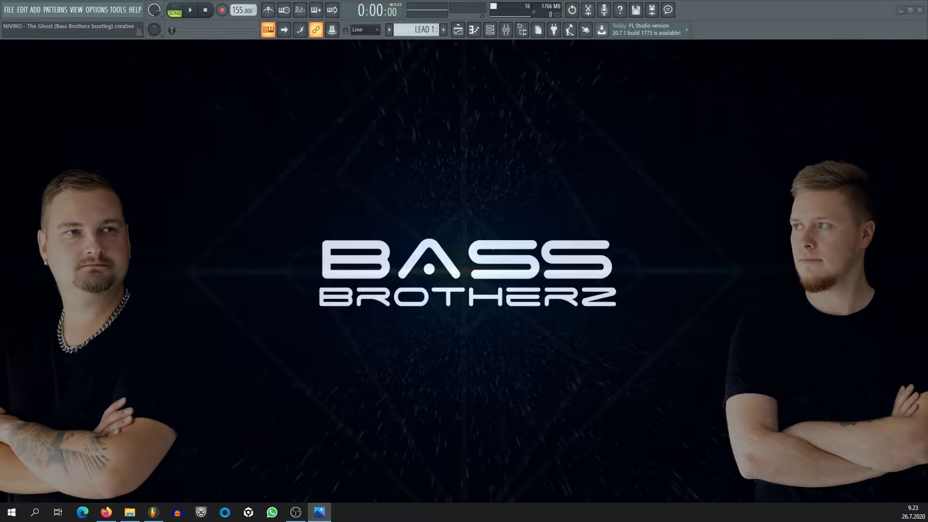
Move the Subscribe picture window onto the screen over the workspace and back off it.
{"action": "left_click_drag", "start_coordinate": [0, 77], "coordinate": [412, 95]}
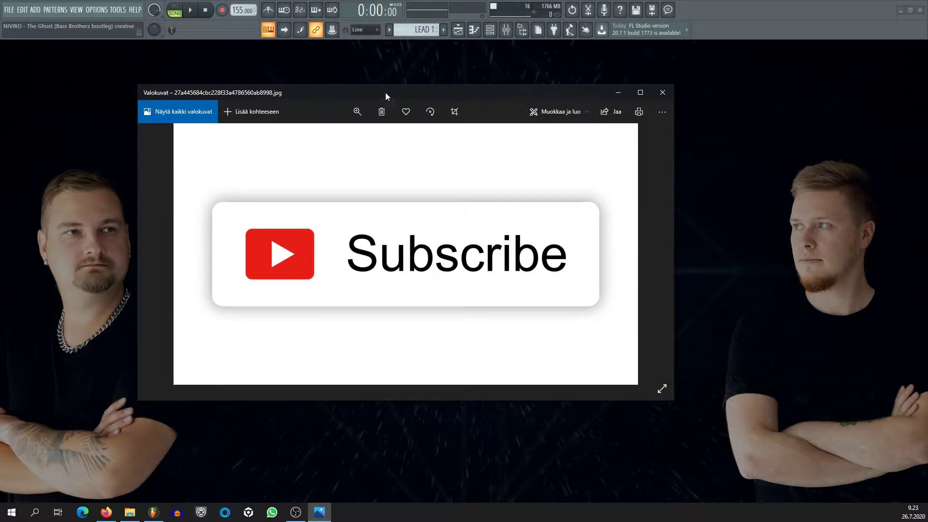
{"action": "left_click_drag", "start_coordinate": [387, 95], "coordinate": [417, 94]}
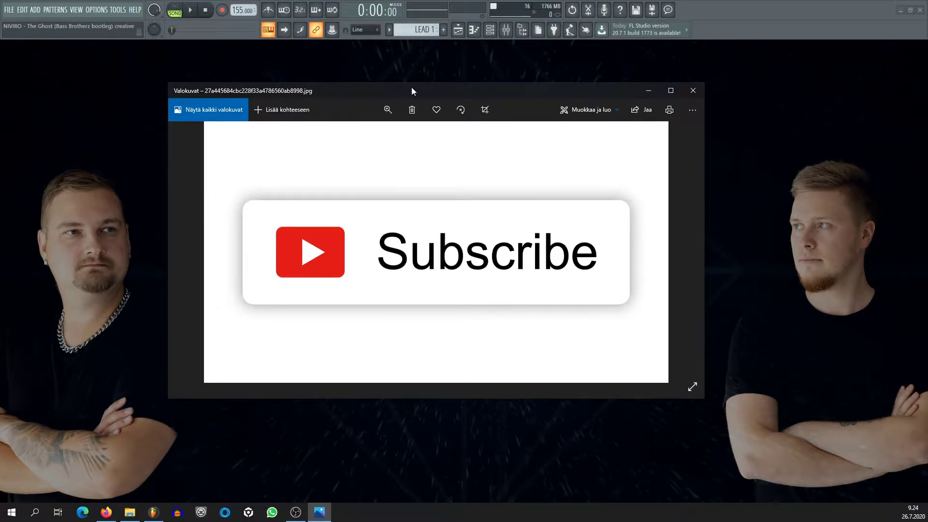
{"action": "left_click_drag", "start_coordinate": [384, 92], "coordinate": [392, 117]}
{"action": "left_click_drag", "start_coordinate": [518, 113], "coordinate": [0, 118]}
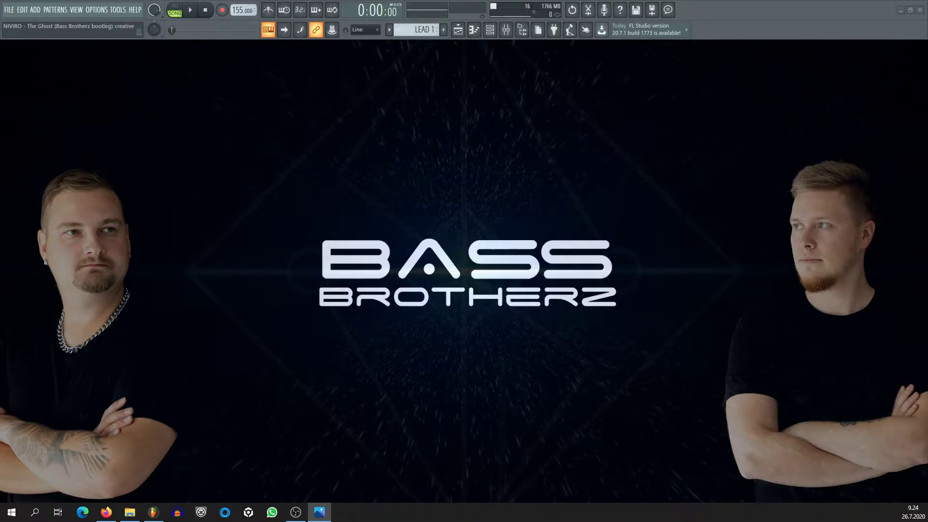
{"action": "key", "text": "alt+Tab"}
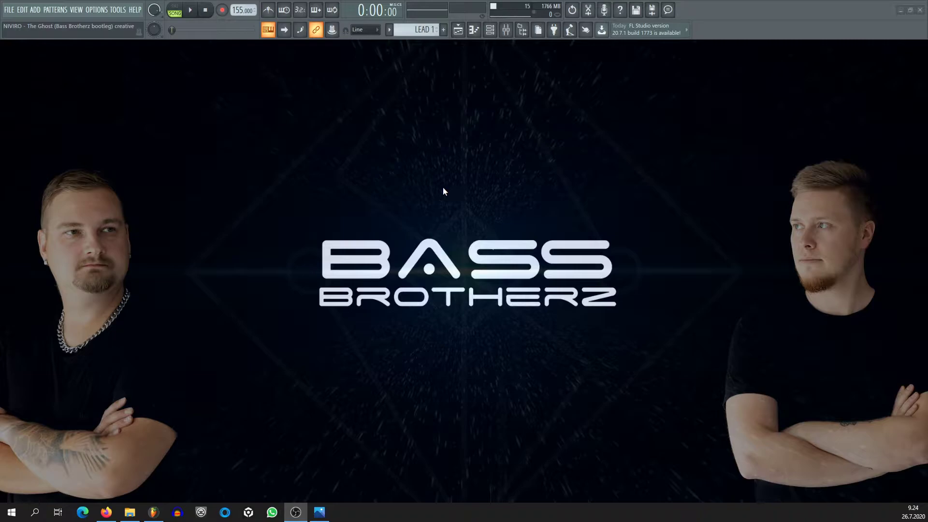
Open the Playlist and look over the whole arrangement, from the kick tracks to the vocal tracks.
{"action": "left_click", "coordinate": [458, 30]}
{"action": "scroll", "coordinate": [287, 71], "scroll_direction": "down", "scroll_amount": 5}
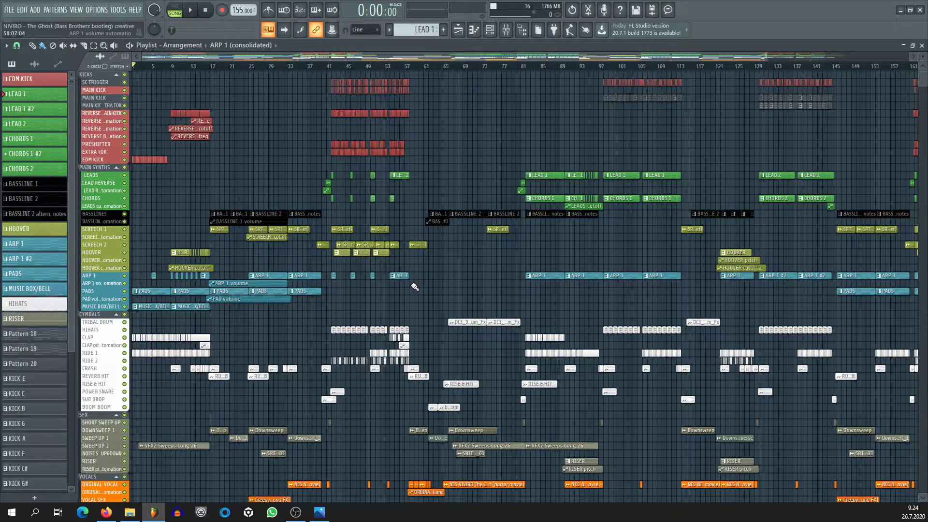
{"action": "scroll", "coordinate": [415, 281], "scroll_direction": "down", "scroll_amount": 6}
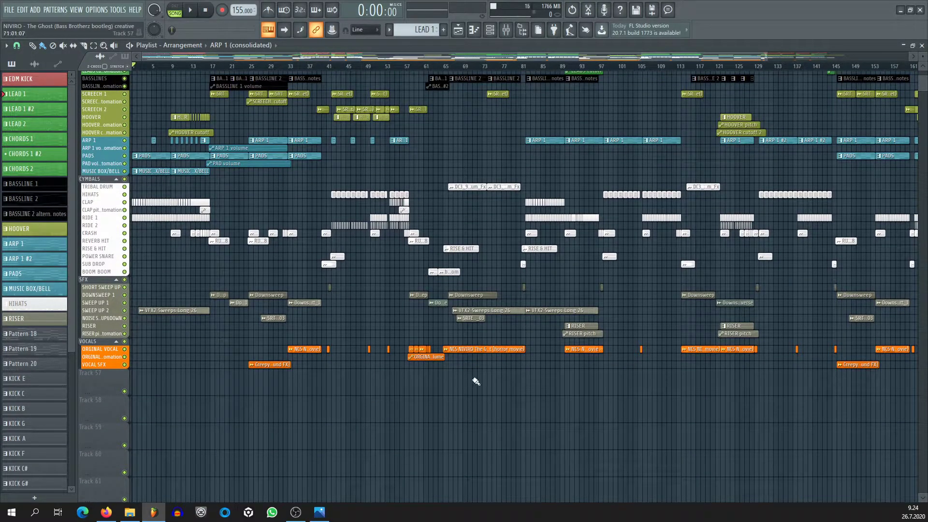
{"action": "scroll", "coordinate": [321, 68], "scroll_direction": "down", "scroll_amount": 2}
{"action": "scroll", "coordinate": [375, 176], "scroll_direction": "up", "scroll_amount": 5}
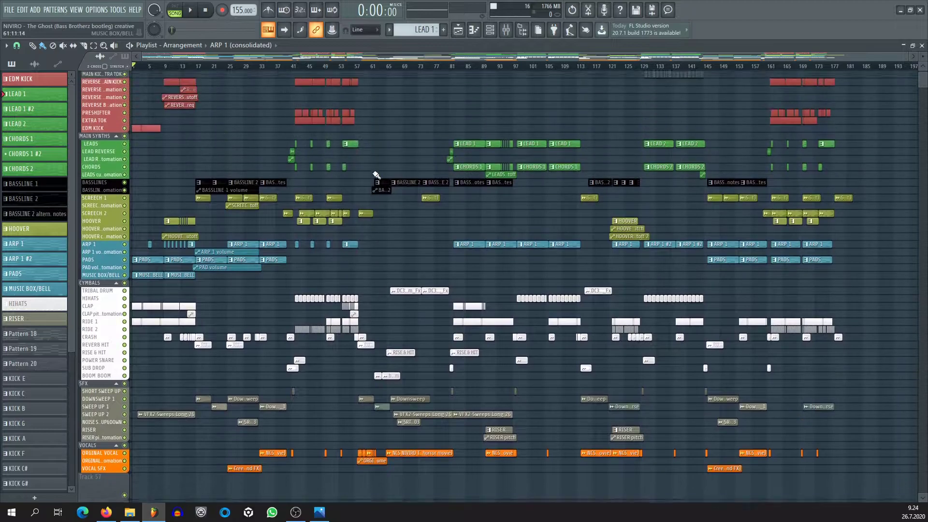
{"action": "scroll", "coordinate": [387, 198], "scroll_direction": "up", "scroll_amount": 1}
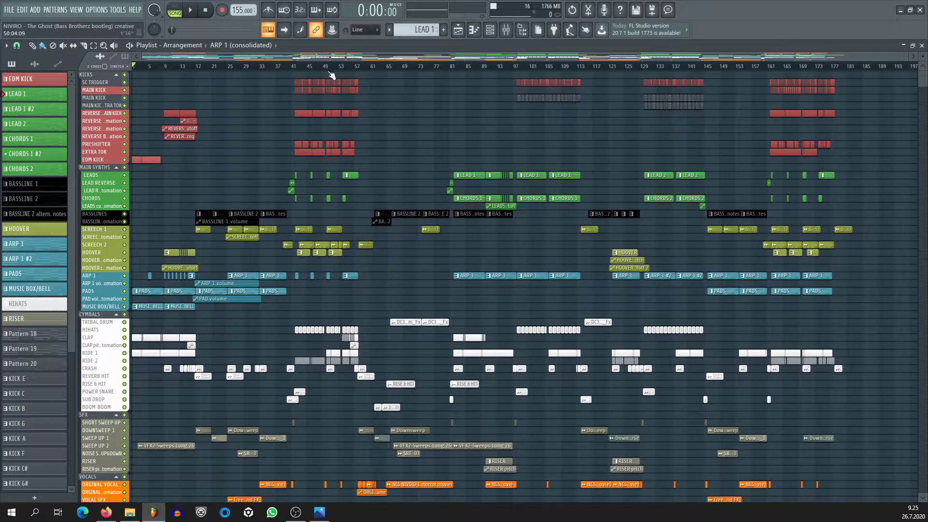
{"action": "scroll", "coordinate": [146, 66], "scroll_direction": "up", "scroll_amount": 6}
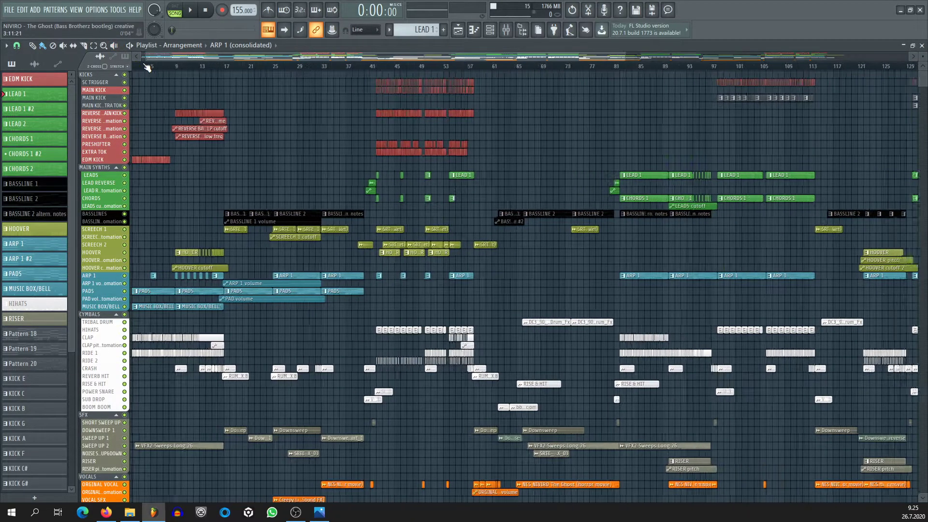
Open an EDM KICK clip from the intro of the arrangement in the piano roll.
{"action": "left_click", "coordinate": [187, 48]}
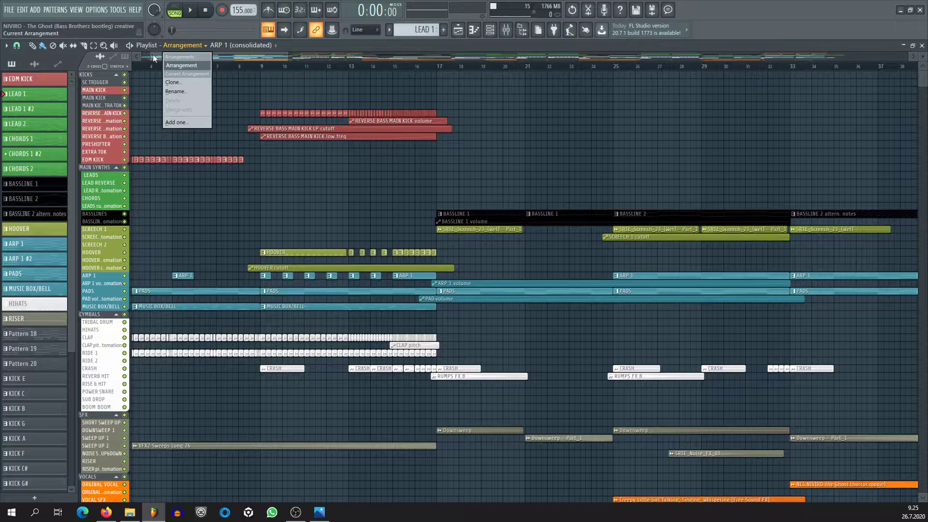
{"action": "left_click_drag", "start_coordinate": [152, 56], "coordinate": [141, 57]}
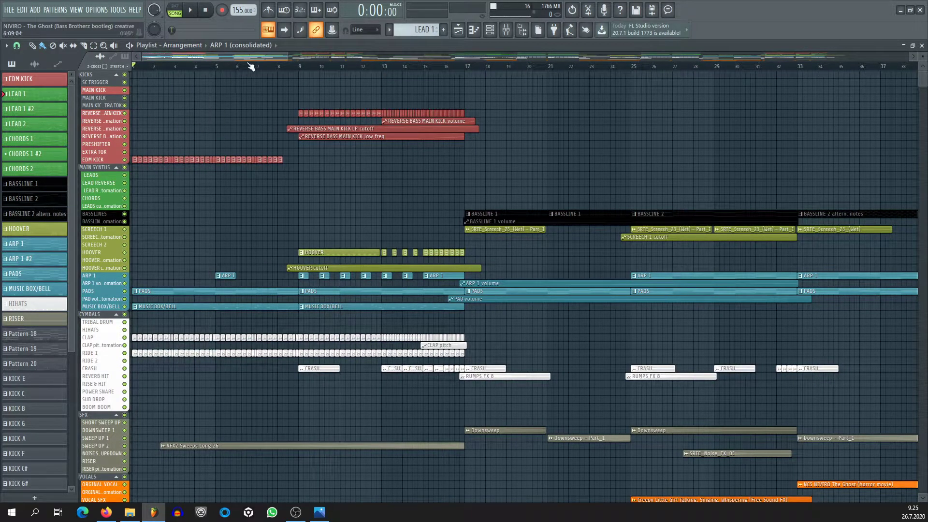
{"action": "scroll", "coordinate": [230, 67], "scroll_direction": "down", "scroll_amount": 3}
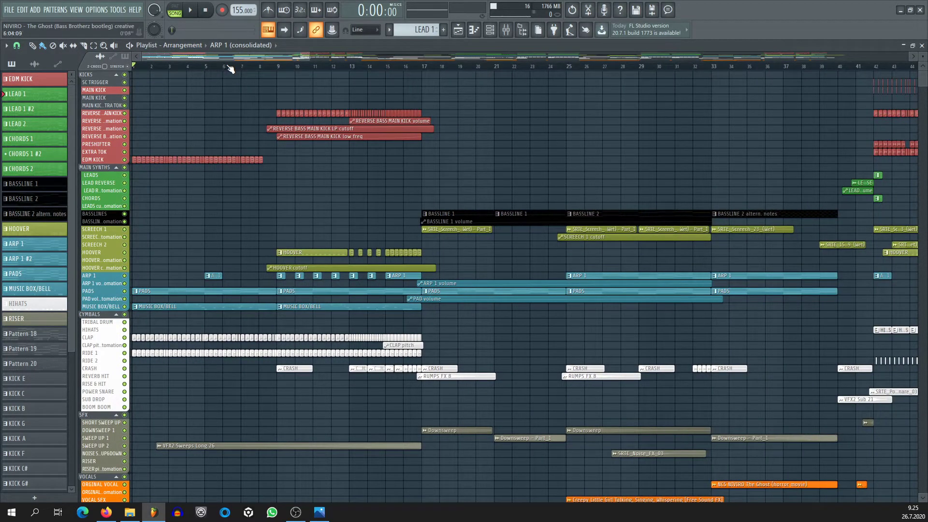
{"action": "scroll", "coordinate": [230, 69], "scroll_direction": "up", "scroll_amount": 6}
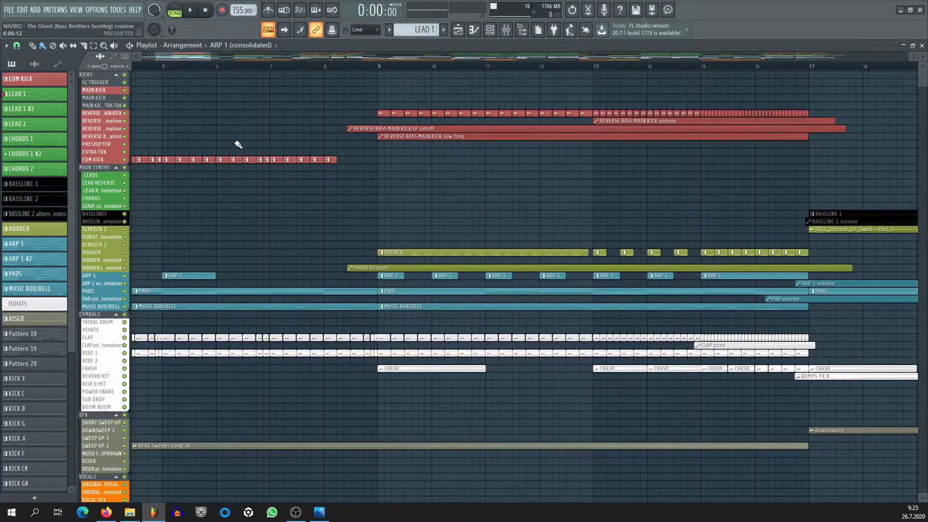
{"action": "double_click", "coordinate": [238, 156]}
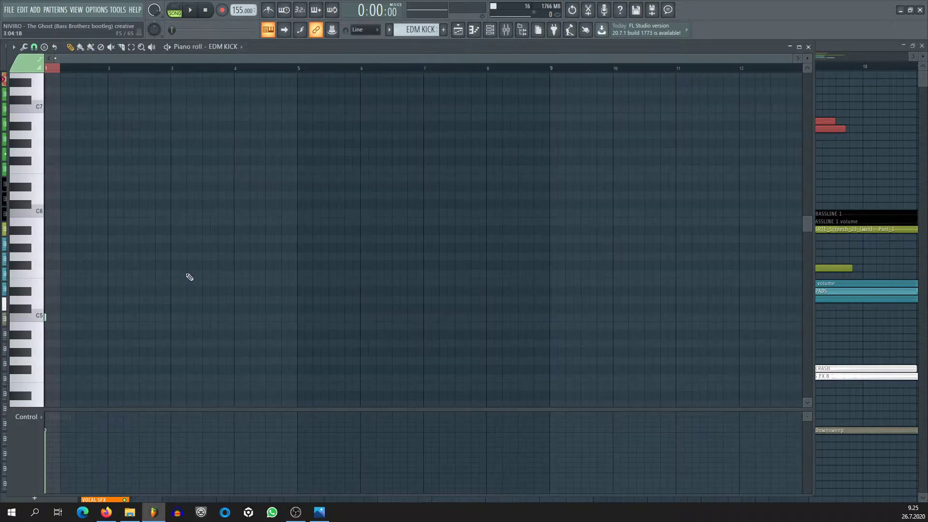
Show the channel rack and open the EDM KICK channel's synthesizer, dismissing its notice.
{"action": "key", "text": "F6"}
{"action": "scroll", "coordinate": [556, 261], "scroll_direction": "down", "scroll_amount": 3}
{"action": "scroll", "coordinate": [590, 257], "scroll_direction": "up", "scroll_amount": 3}
{"action": "scroll", "coordinate": [589, 256], "scroll_direction": "down", "scroll_amount": 4}
{"action": "scroll", "coordinate": [590, 256], "scroll_direction": "up", "scroll_amount": 4}
{"action": "left_click", "coordinate": [498, 104]}
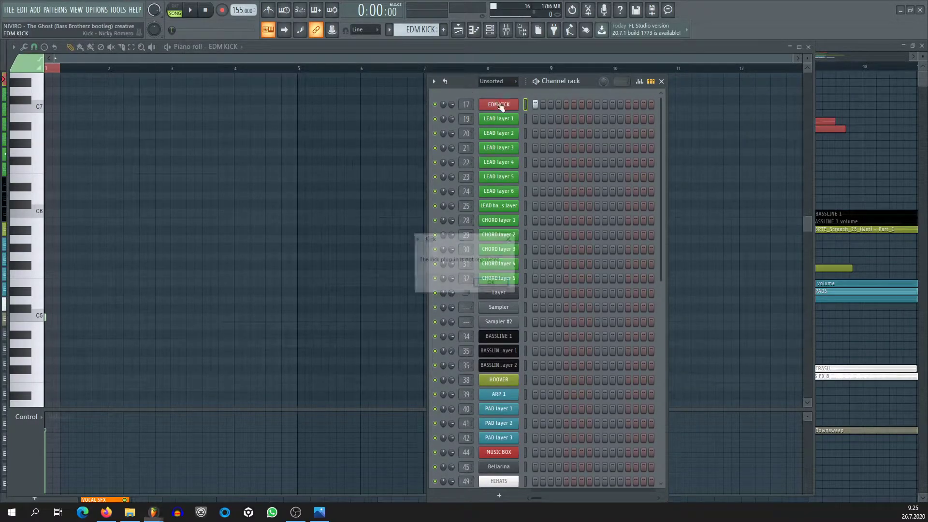
{"action": "left_click", "coordinate": [484, 287]}
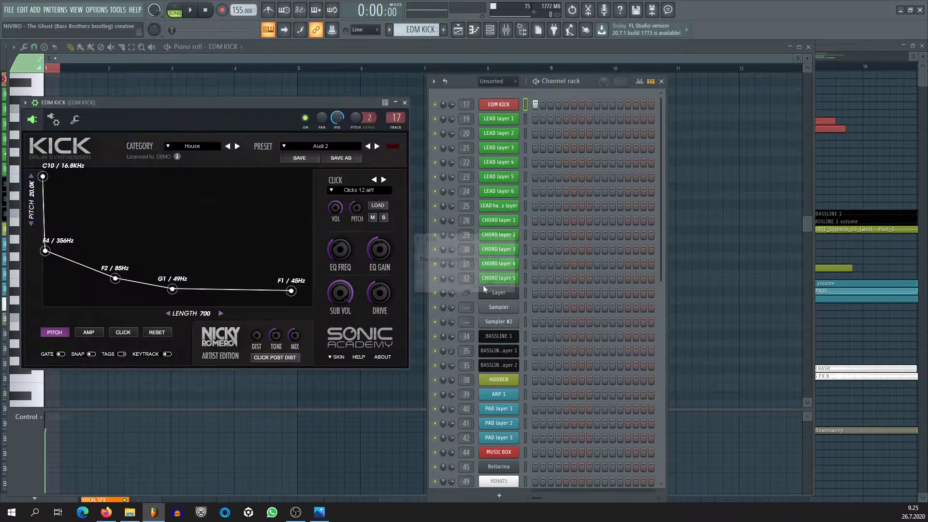
Close the EDM KICK synthesizer, the piano roll and the channel rack to return to the Playlist.
{"action": "left_click", "coordinate": [405, 103]}
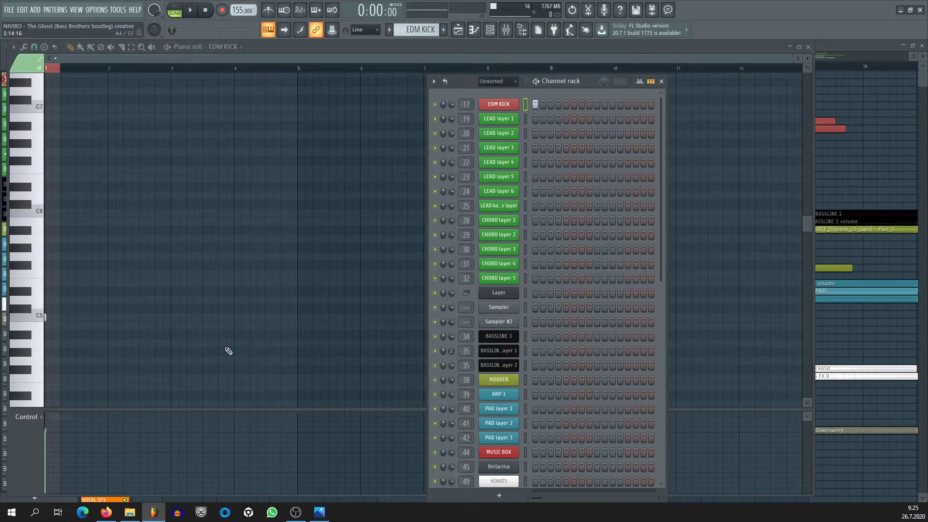
{"action": "left_click", "coordinate": [808, 47]}
{"action": "left_click", "coordinate": [661, 81]}
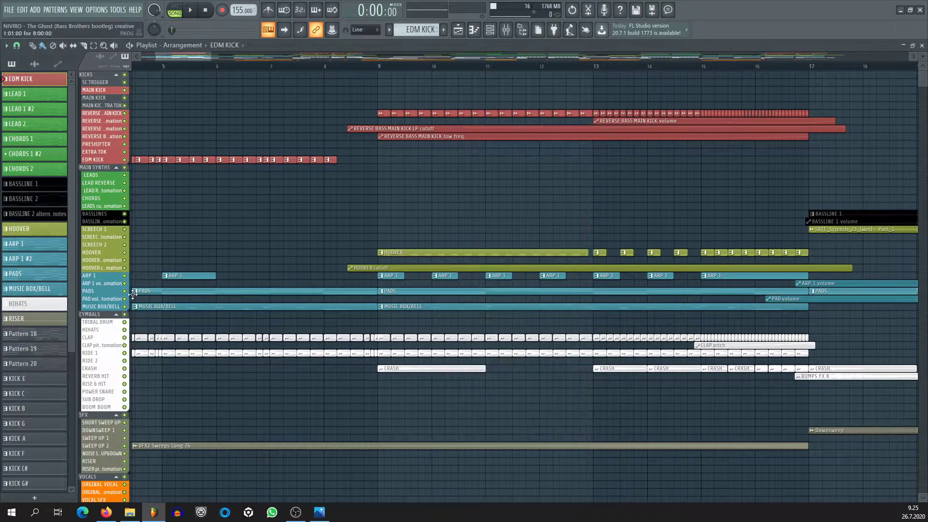
Examine the full arrangement across all track groups, from kicks and main synths to cymbals, SFX and vocals.
{"action": "scroll", "coordinate": [267, 67], "scroll_direction": "down", "scroll_amount": 5}
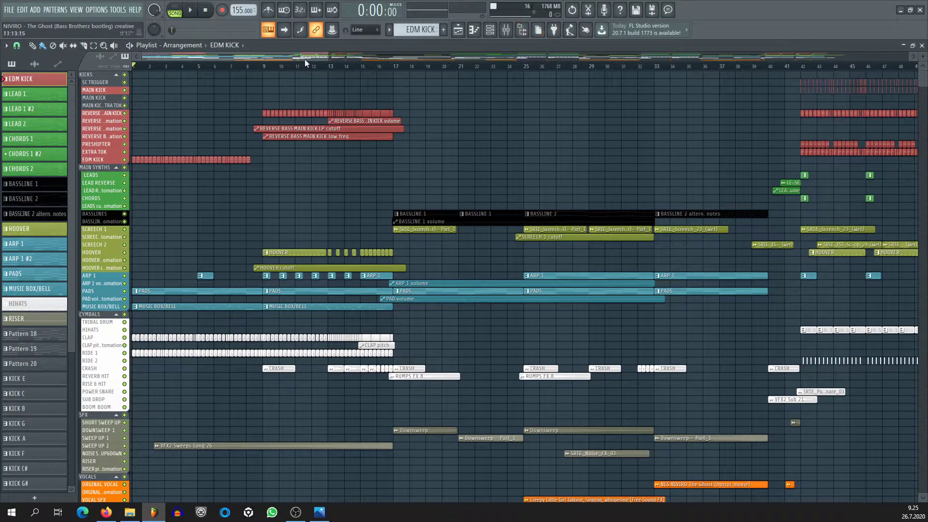
{"action": "scroll", "coordinate": [320, 68], "scroll_direction": "down", "scroll_amount": 3}
{"action": "scroll", "coordinate": [319, 68], "scroll_direction": "down", "scroll_amount": 3}
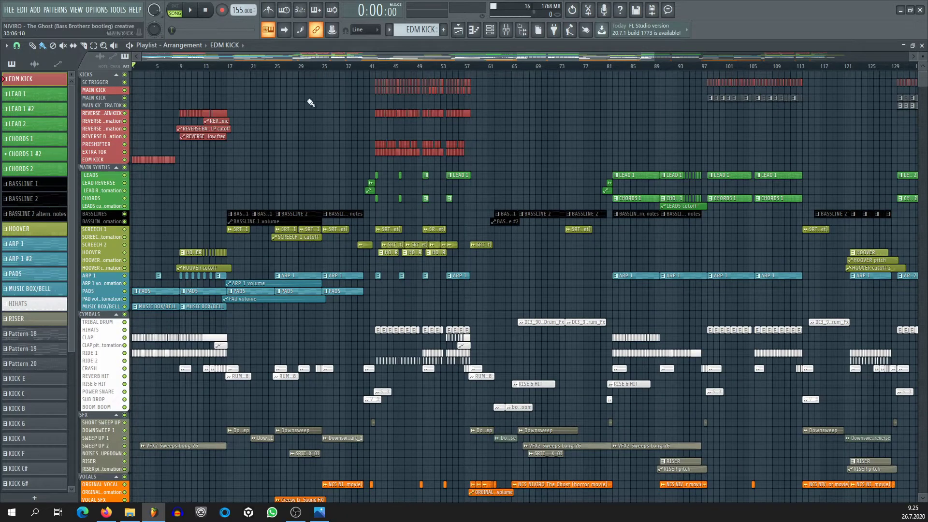
{"action": "scroll", "coordinate": [296, 107], "scroll_direction": "down", "scroll_amount": 5}
{"action": "scroll", "coordinate": [240, 97], "scroll_direction": "up", "scroll_amount": 5}
{"action": "scroll", "coordinate": [267, 199], "scroll_direction": "down", "scroll_amount": 4}
{"action": "scroll", "coordinate": [267, 199], "scroll_direction": "up", "scroll_amount": 4}
{"action": "scroll", "coordinate": [410, 261], "scroll_direction": "down", "scroll_amount": 3}
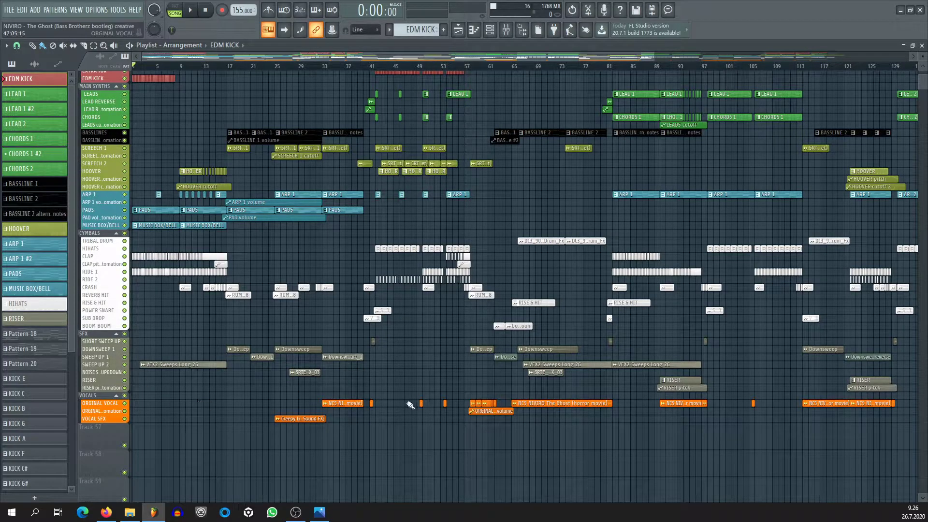
{"action": "scroll", "coordinate": [440, 65], "scroll_direction": "down", "scroll_amount": 2}
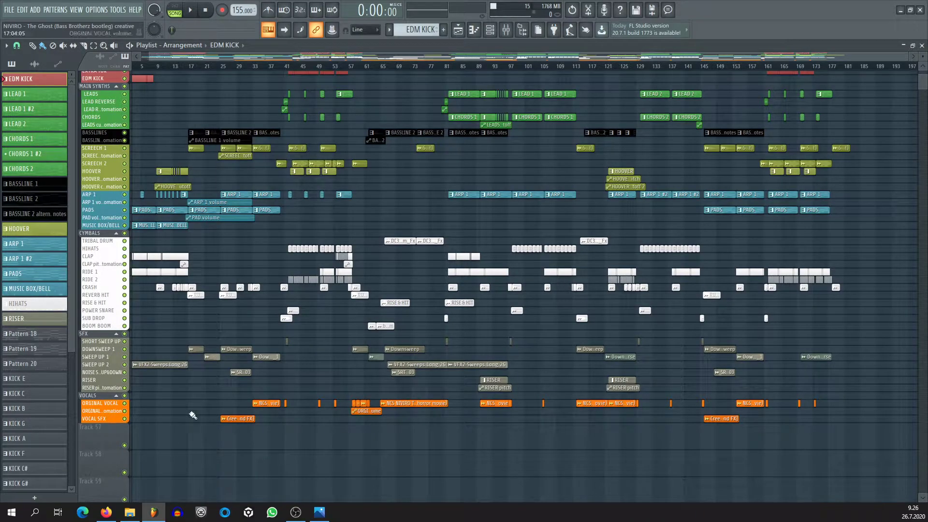
{"action": "scroll", "coordinate": [609, 369], "scroll_direction": "up", "scroll_amount": 4}
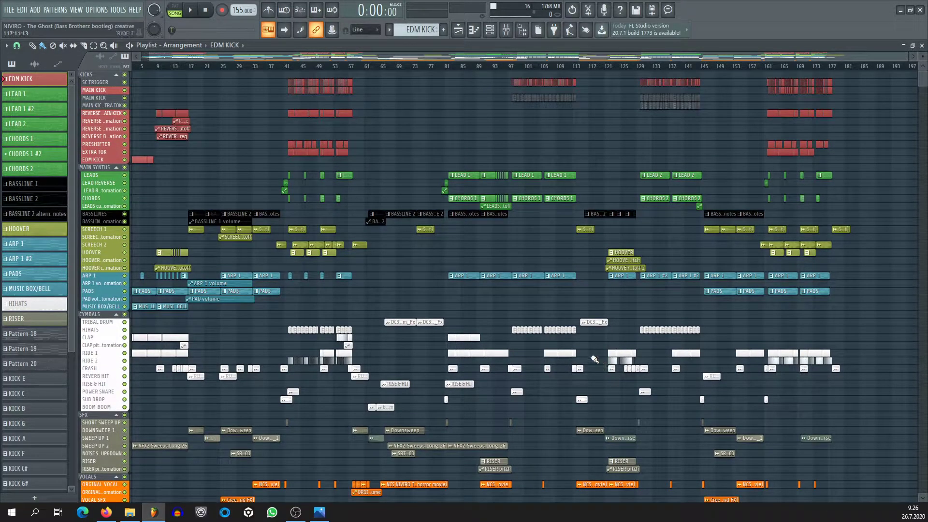
{"action": "scroll", "coordinate": [603, 366], "scroll_direction": "down", "scroll_amount": 4}
{"action": "scroll", "coordinate": [572, 333], "scroll_direction": "up", "scroll_amount": 4}
Expand the ORGINAL VOCAL, ORGINAL VOCAL volume automation and VOCAL SFX tracks to full height.
{"action": "scroll", "coordinate": [571, 334], "scroll_direction": "down", "scroll_amount": 5}
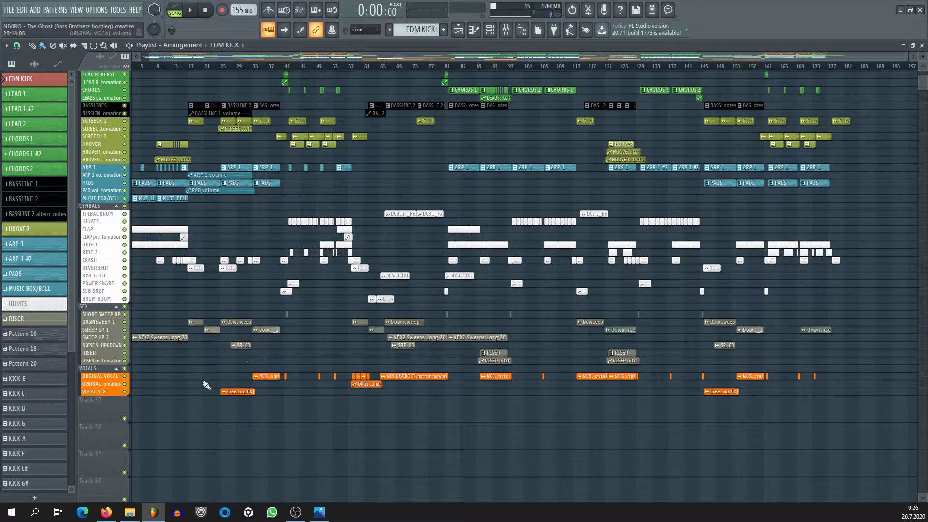
{"action": "right_click", "coordinate": [116, 380]}
{"action": "scroll", "coordinate": [463, 225], "scroll_direction": "down", "scroll_amount": 5}
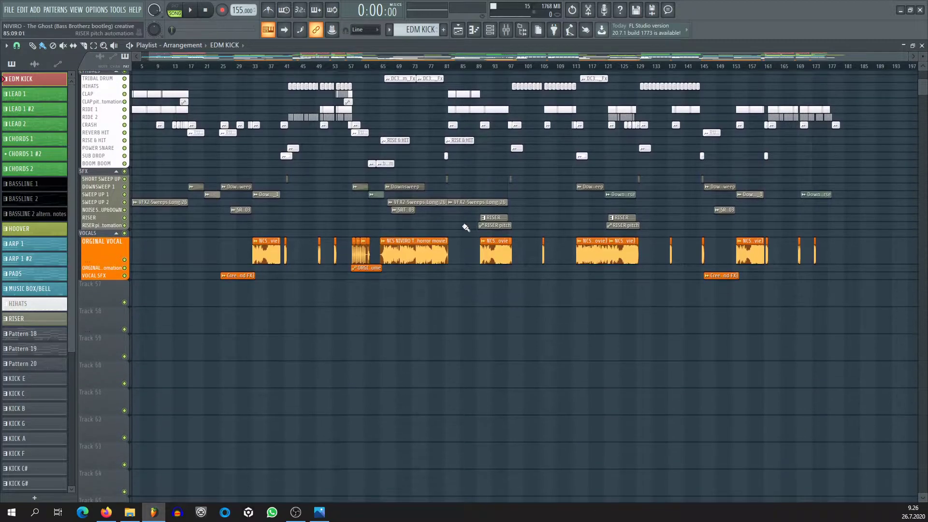
{"action": "right_click", "coordinate": [107, 272]}
{"action": "right_click", "coordinate": [104, 298]}
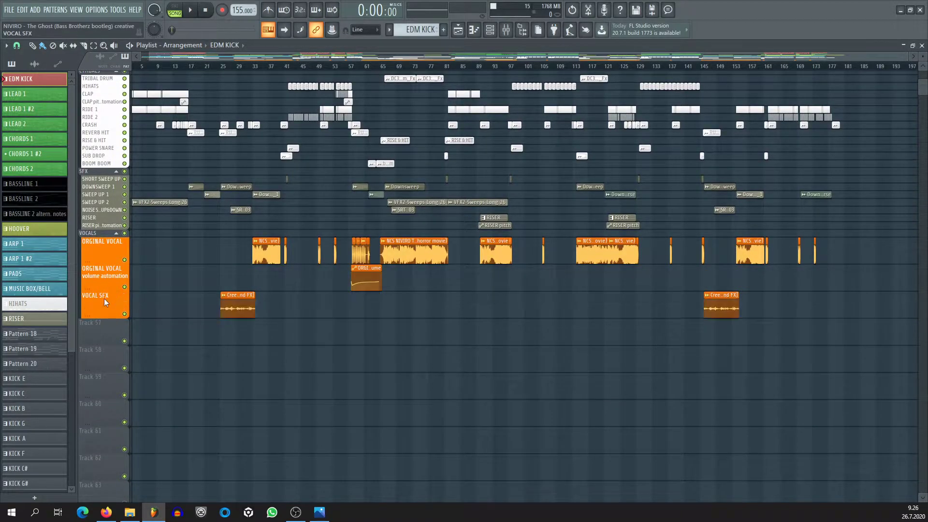
Examine the vocal clips, their volume automation and the vocal SFX along the timeline.
{"action": "scroll", "coordinate": [271, 63], "scroll_direction": "up", "scroll_amount": 4}
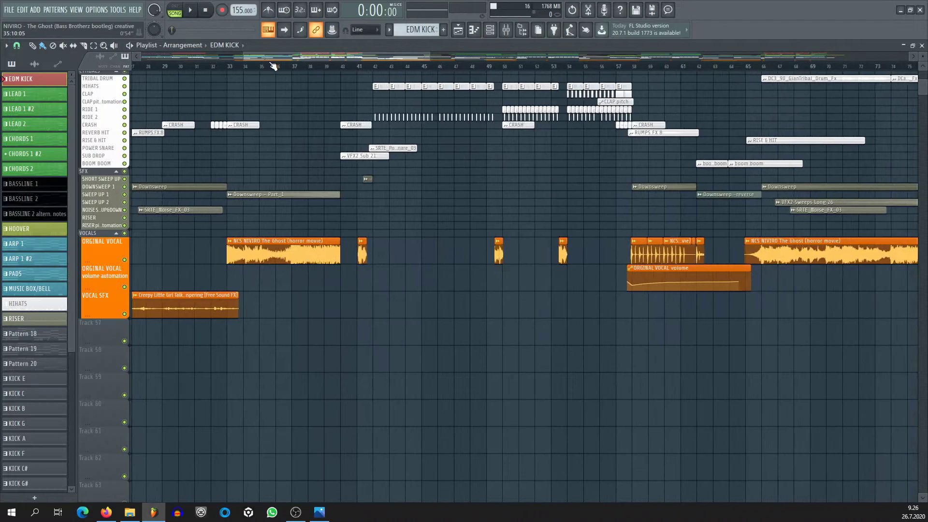
{"action": "scroll", "coordinate": [273, 65], "scroll_direction": "up", "scroll_amount": 2}
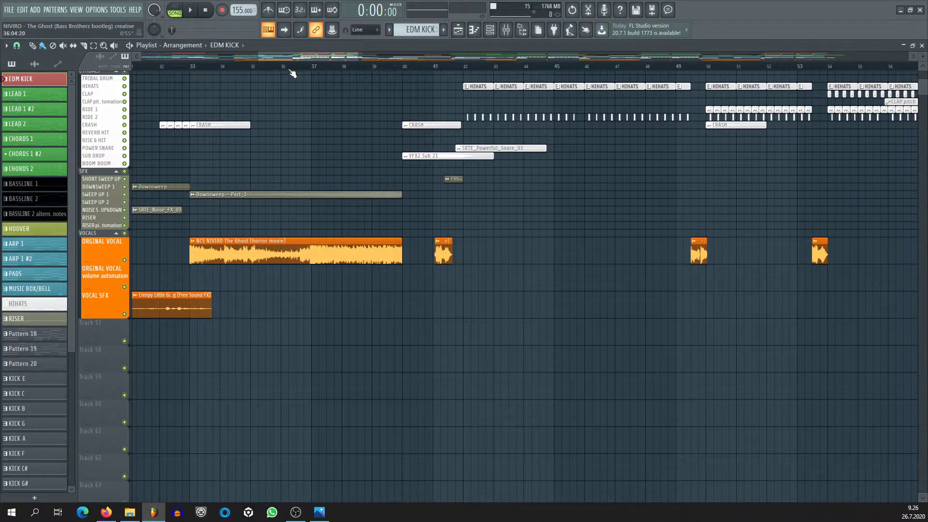
{"action": "scroll", "coordinate": [293, 72], "scroll_direction": "down", "scroll_amount": 4}
{"action": "scroll", "coordinate": [570, 160], "scroll_direction": "down", "scroll_amount": 2}
{"action": "scroll", "coordinate": [430, 68], "scroll_direction": "down", "scroll_amount": 1}
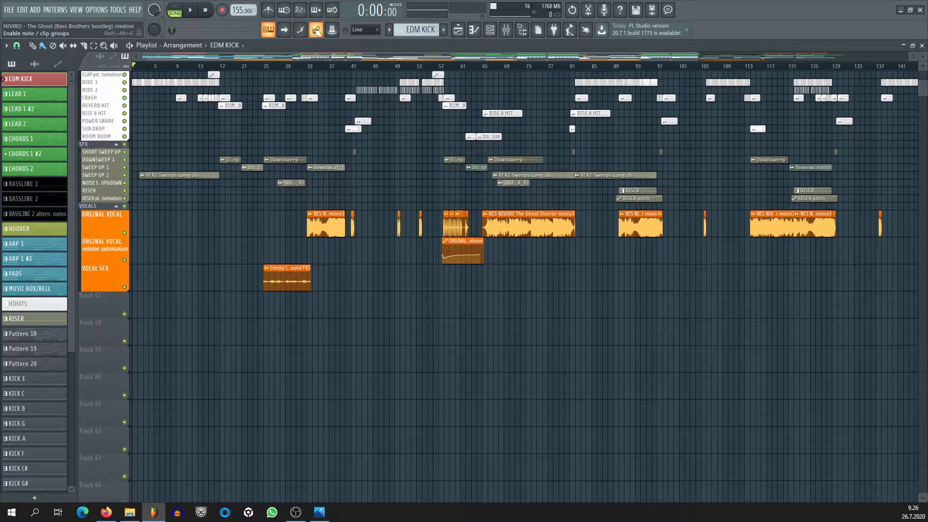
{"action": "scroll", "coordinate": [321, 69], "scroll_direction": "up", "scroll_amount": 5}
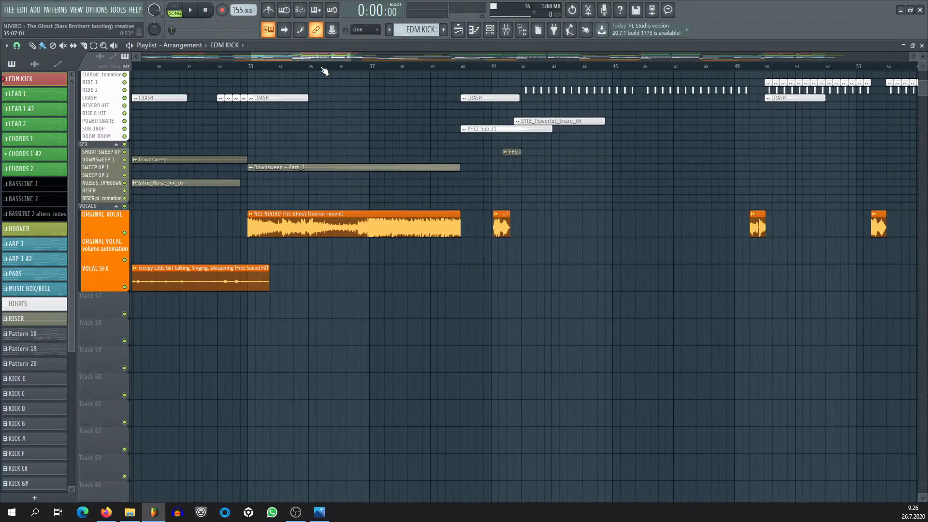
{"action": "scroll", "coordinate": [324, 70], "scroll_direction": "up", "scroll_amount": 2}
{"action": "scroll", "coordinate": [324, 71], "scroll_direction": "down", "scroll_amount": 5}
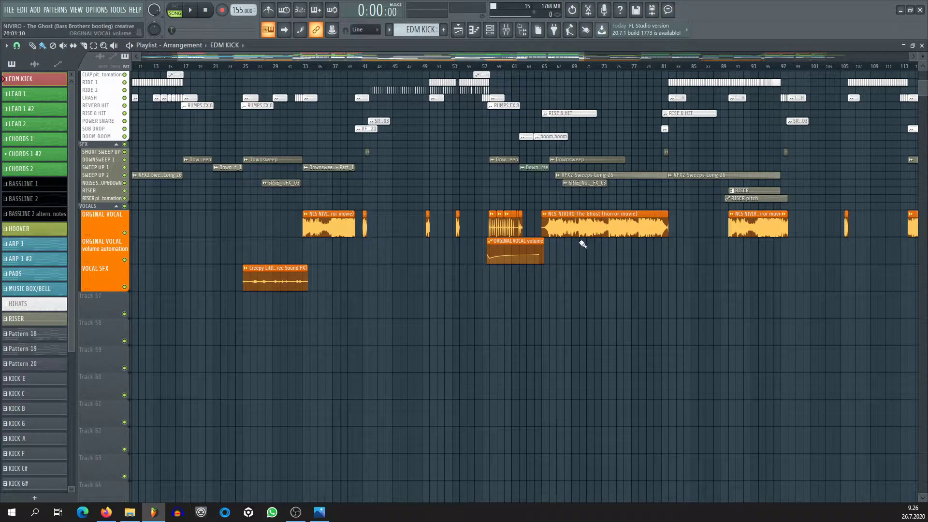
Solo the ORGINAL VOCAL track and play it back from bar 33.
{"action": "scroll", "coordinate": [427, 204], "scroll_direction": "up", "scroll_amount": 5}
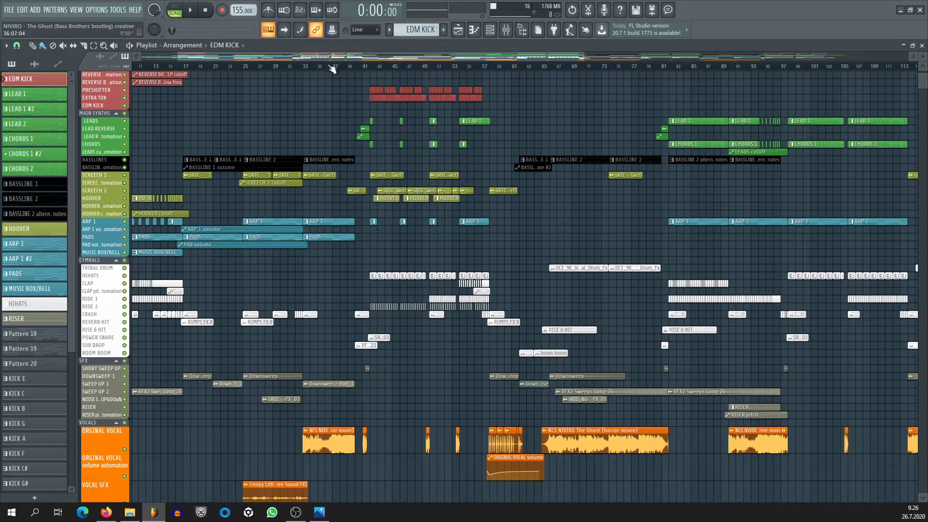
{"action": "scroll", "coordinate": [332, 68], "scroll_direction": "up", "scroll_amount": 5}
{"action": "left_click", "coordinate": [125, 449], "text": "ctrl"}
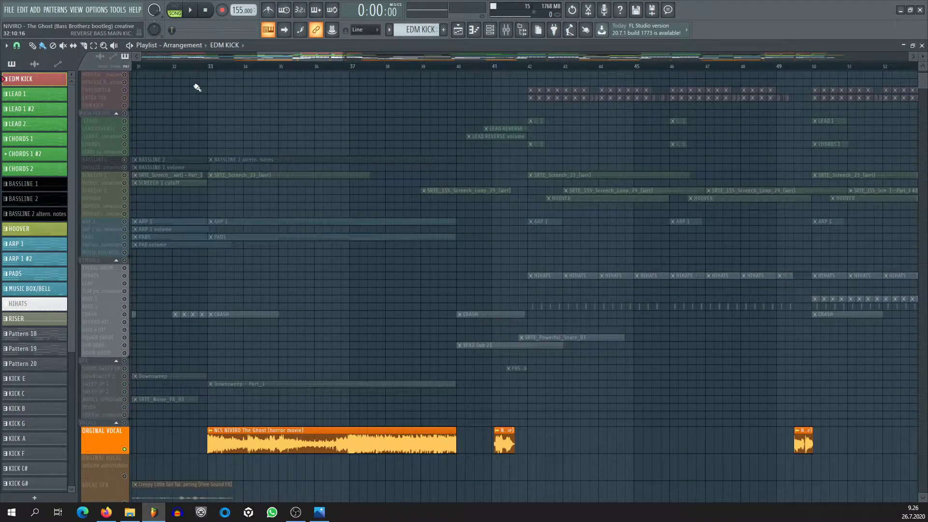
{"action": "left_click", "coordinate": [209, 69]}
{"action": "scroll", "coordinate": [369, 346], "scroll_direction": "down", "scroll_amount": 5}
{"action": "key", "text": "space"}
{"action": "scroll", "coordinate": [266, 75], "scroll_direction": "down", "scroll_amount": 10}
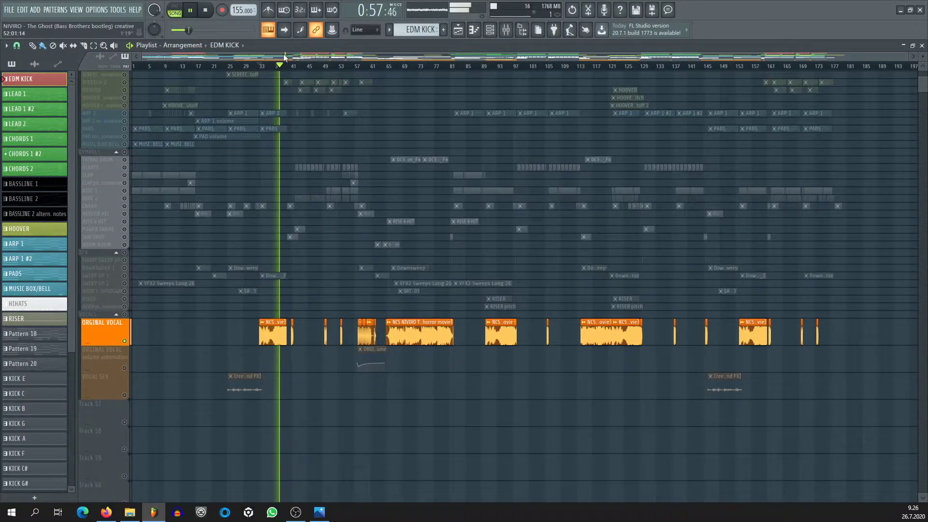
{"action": "scroll", "coordinate": [289, 66], "scroll_direction": "up", "scroll_amount": 6}
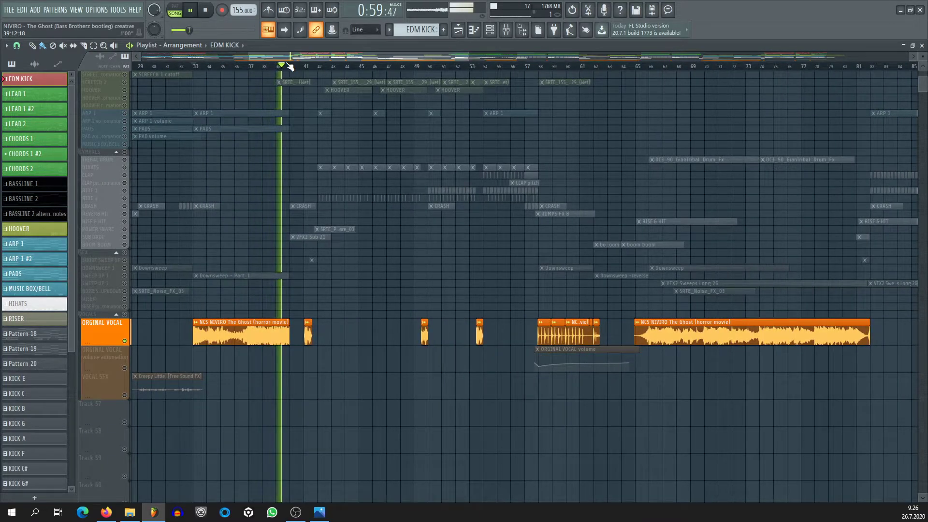
Stop playback and play the soloed ORGINAL VOCAL track again from about bar 49.
{"action": "scroll", "coordinate": [290, 67], "scroll_direction": "down", "scroll_amount": 3}
{"action": "scroll", "coordinate": [290, 66], "scroll_direction": "down", "scroll_amount": 2}
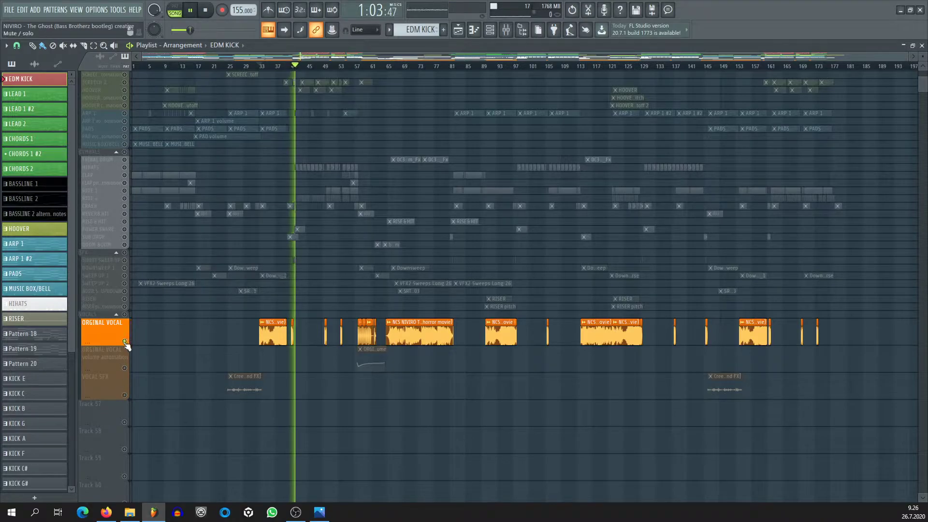
{"action": "key", "text": "space"}
{"action": "scroll", "coordinate": [335, 71], "scroll_direction": "up", "scroll_amount": 6}
{"action": "scroll", "coordinate": [333, 72], "scroll_direction": "up", "scroll_amount": 3}
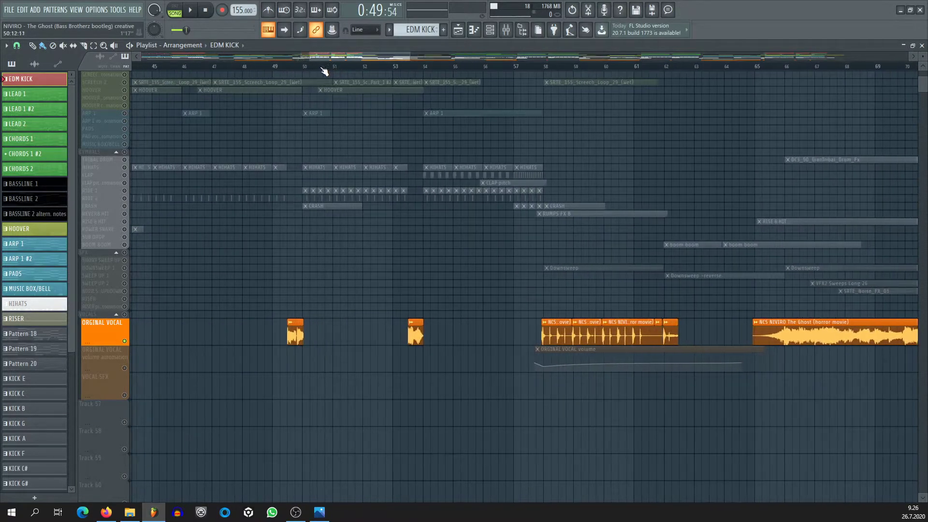
{"action": "left_click", "coordinate": [285, 68]}
{"action": "key", "text": "space"}
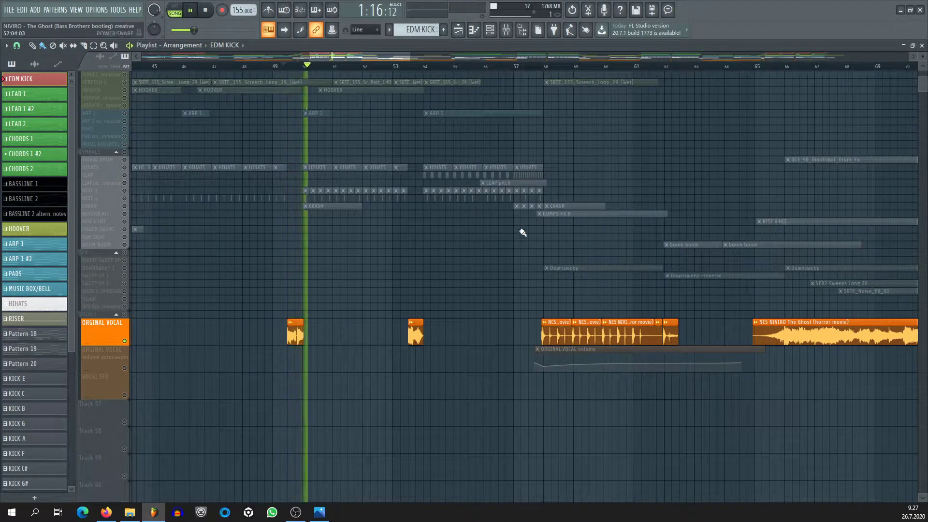
Play the chopped vocals from about bar 58 with the ORGINAL VOCAL volume automation and VOCAL SFX tracks unmuted.
{"action": "left_click", "coordinate": [543, 69]}
{"action": "left_click", "coordinate": [124, 369]}
{"action": "left_click", "coordinate": [125, 395]}
{"action": "scroll", "coordinate": [531, 69], "scroll_direction": "down", "scroll_amount": 5}
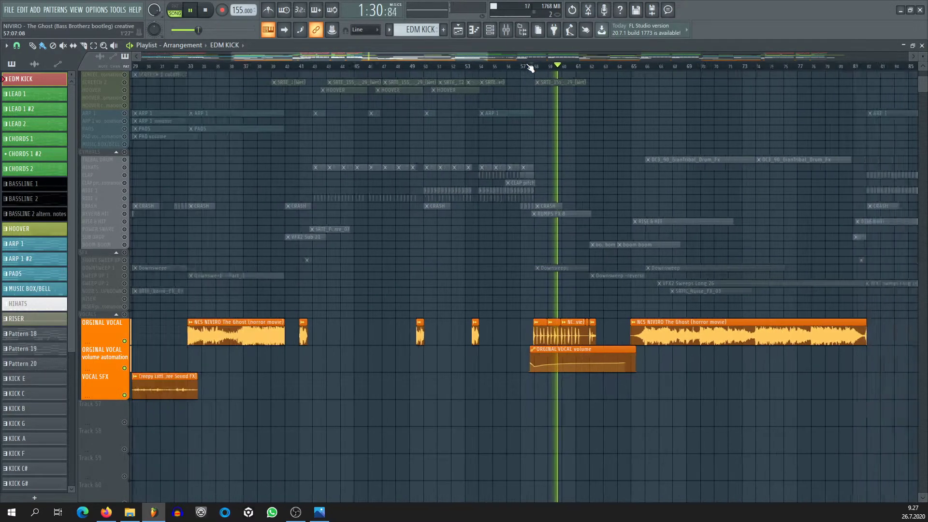
{"action": "scroll", "coordinate": [530, 69], "scroll_direction": "up", "scroll_amount": 5}
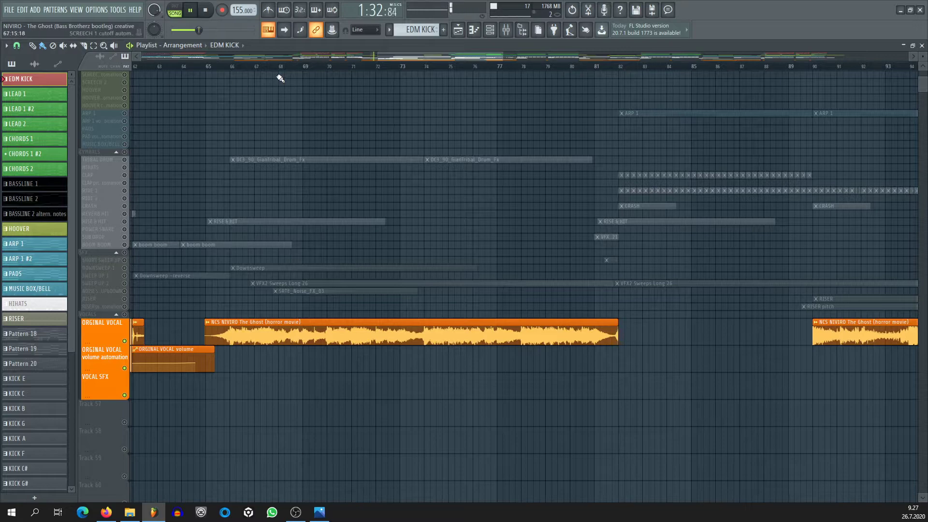
Play the long vocal clip from about bar 66 and stop playback.
{"action": "scroll", "coordinate": [280, 77], "scroll_direction": "down", "scroll_amount": 4}
{"action": "scroll", "coordinate": [265, 58], "scroll_direction": "down", "scroll_amount": 2}
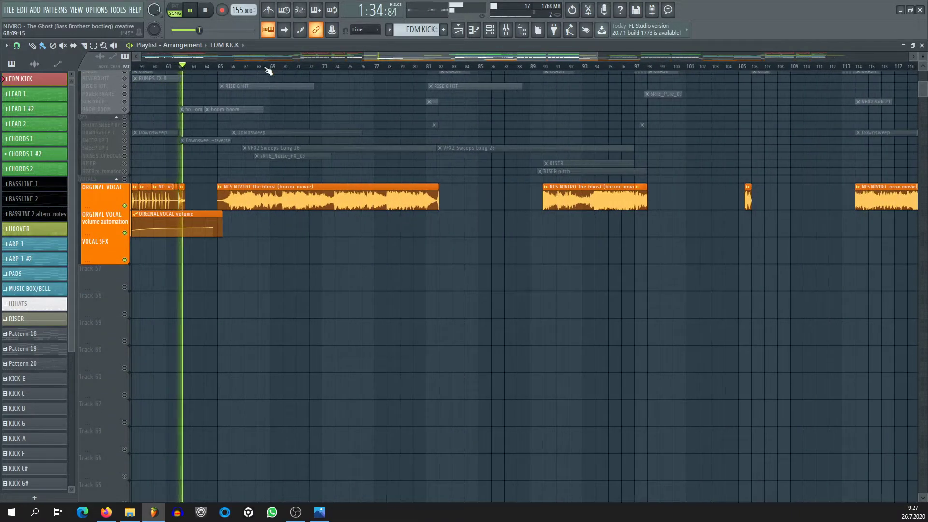
{"action": "left_click", "coordinate": [233, 71]}
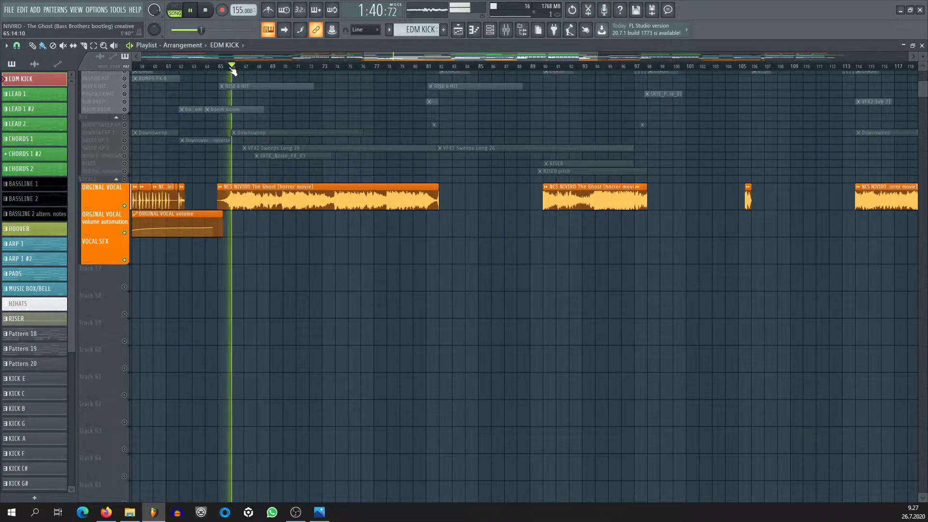
{"action": "scroll", "coordinate": [235, 68], "scroll_direction": "down", "scroll_amount": 4}
{"action": "scroll", "coordinate": [430, 232], "scroll_direction": "up", "scroll_amount": 6}
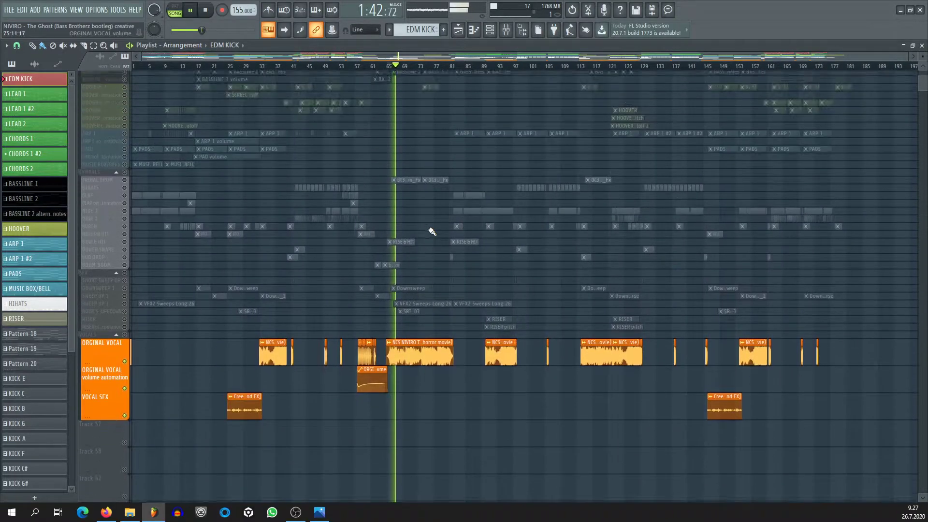
{"action": "scroll", "coordinate": [110, 346], "scroll_direction": "down", "scroll_amount": 4}
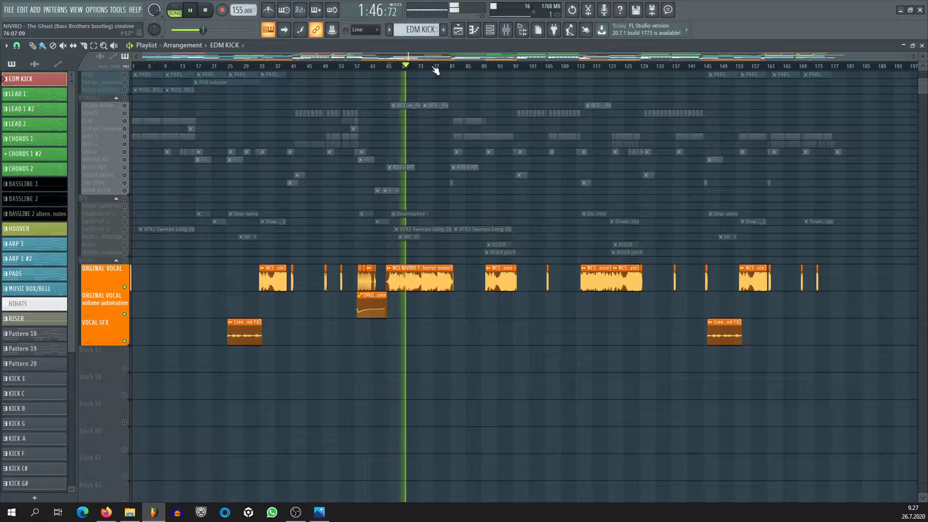
{"action": "scroll", "coordinate": [424, 224], "scroll_direction": "up", "scroll_amount": 6}
{"action": "key", "text": "space"}
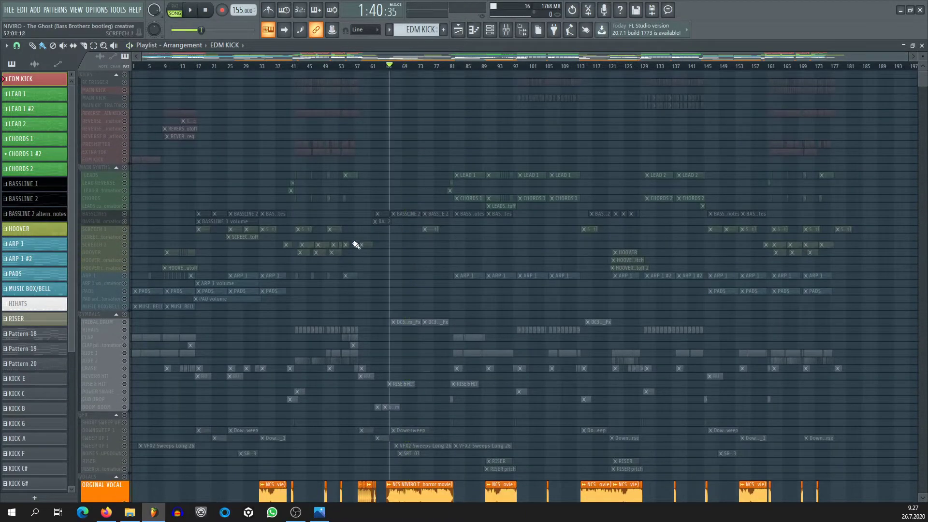
Unsolo the vocals so every track is enabled and play the full mix from just before bar 66.
{"action": "scroll", "coordinate": [358, 242], "scroll_direction": "down", "scroll_amount": 4}
{"action": "right_click", "coordinate": [126, 369]}
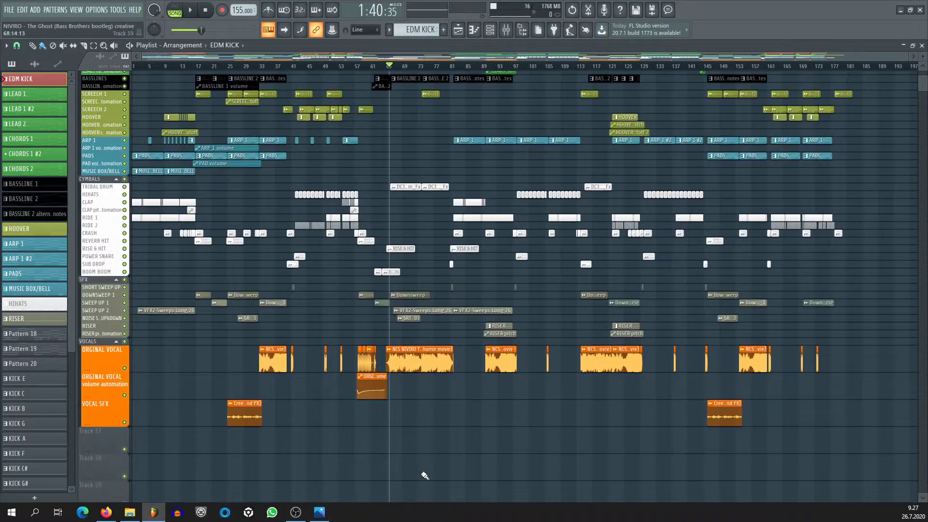
{"action": "scroll", "coordinate": [402, 76], "scroll_direction": "up", "scroll_amount": 8}
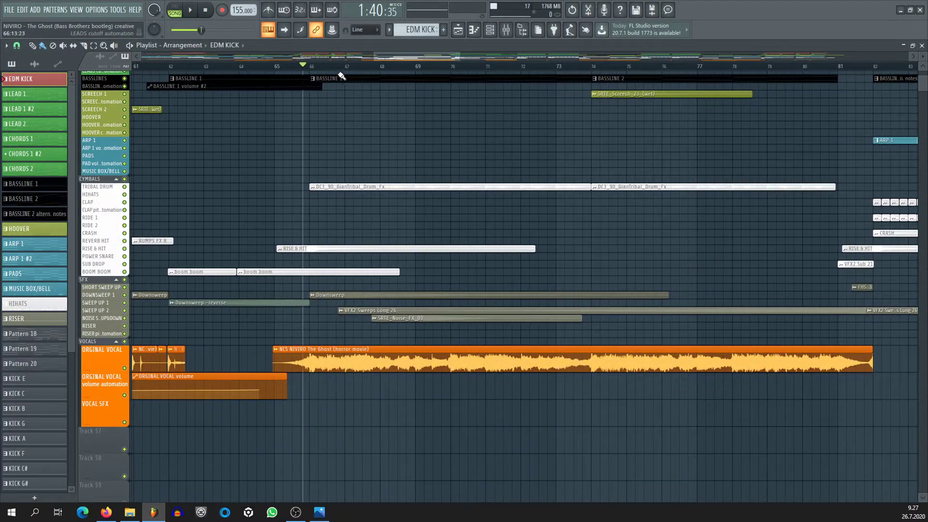
{"action": "key", "text": "space"}
{"action": "key", "text": "space"}
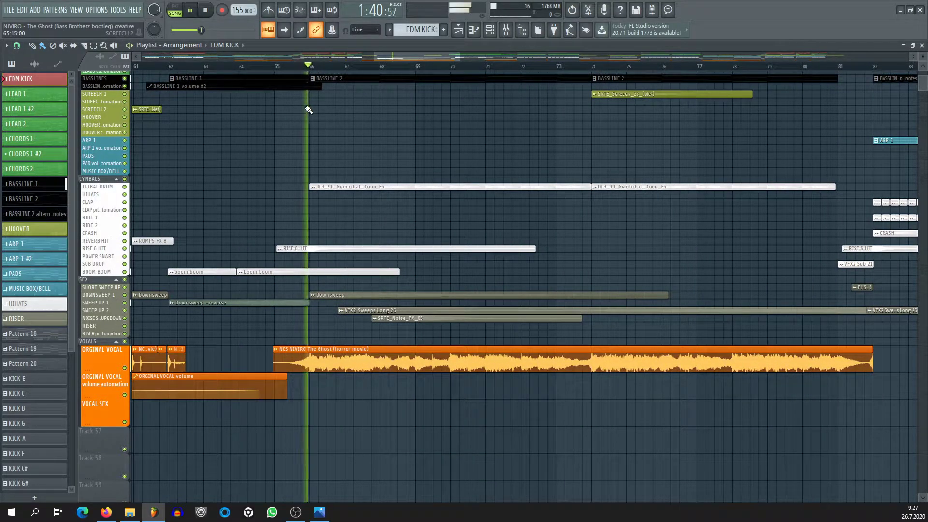
Examine the arrangement across all track groups while the full mix plays, and stop playback.
{"action": "scroll", "coordinate": [299, 61], "scroll_direction": "down", "scroll_amount": 1}
{"action": "scroll", "coordinate": [293, 124], "scroll_direction": "up", "scroll_amount": 6}
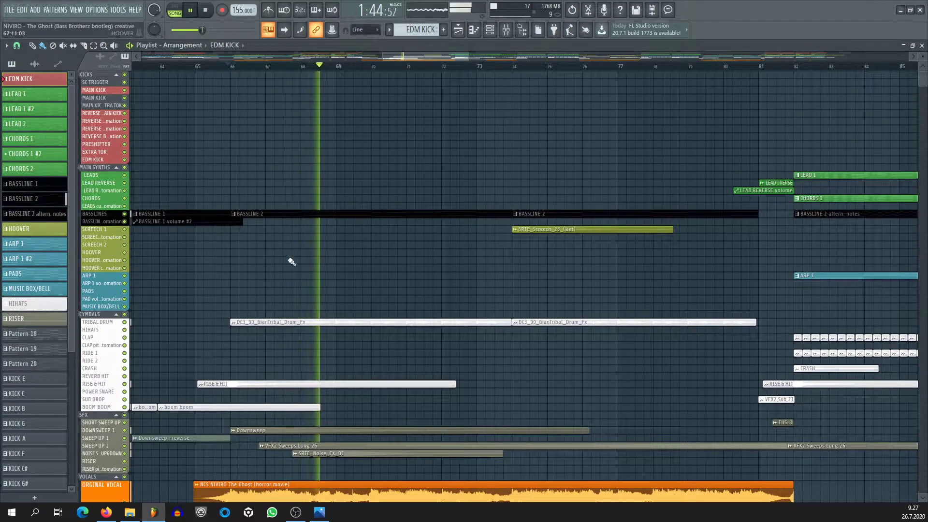
{"action": "scroll", "coordinate": [286, 255], "scroll_direction": "down", "scroll_amount": 5}
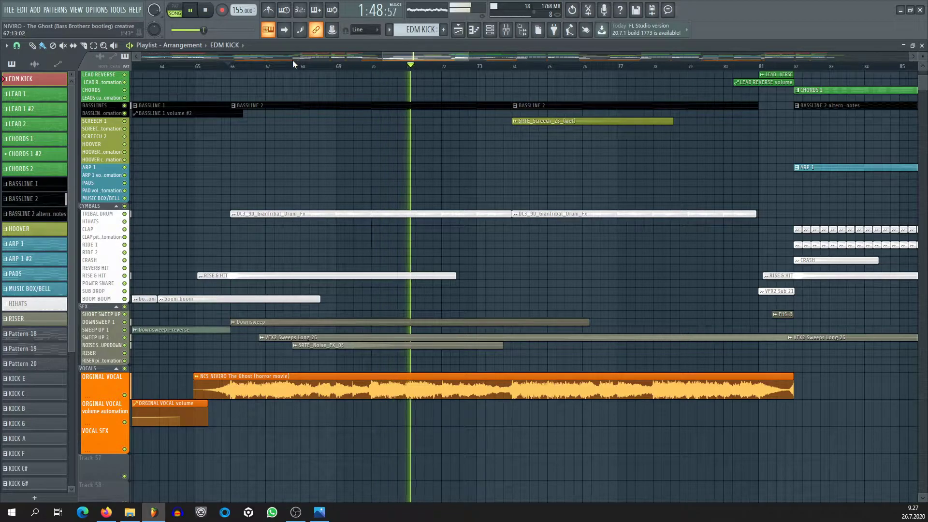
{"action": "scroll", "coordinate": [292, 60], "scroll_direction": "down", "scroll_amount": 4}
{"action": "scroll", "coordinate": [401, 112], "scroll_direction": "up", "scroll_amount": 5}
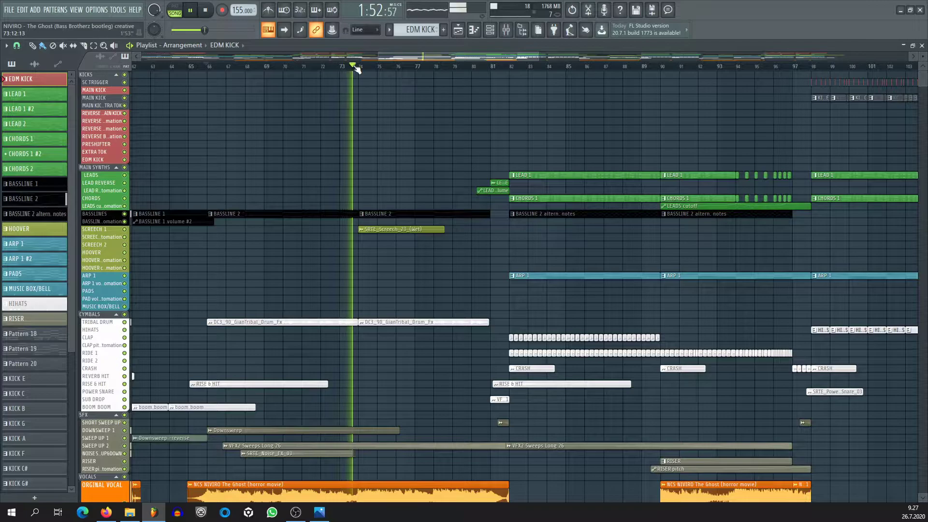
{"action": "scroll", "coordinate": [353, 62], "scroll_direction": "down", "scroll_amount": 8}
{"action": "scroll", "coordinate": [388, 183], "scroll_direction": "down", "scroll_amount": 7}
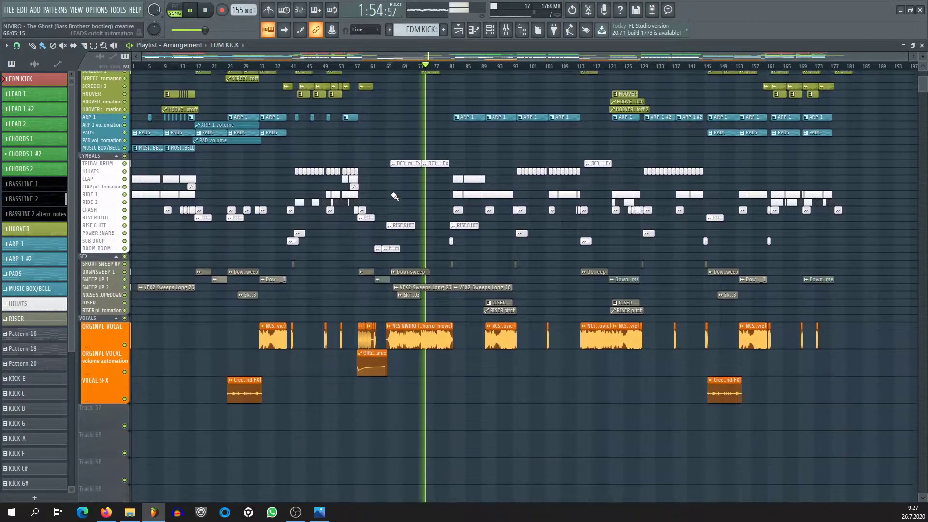
{"action": "scroll", "coordinate": [434, 313], "scroll_direction": "up", "scroll_amount": 7}
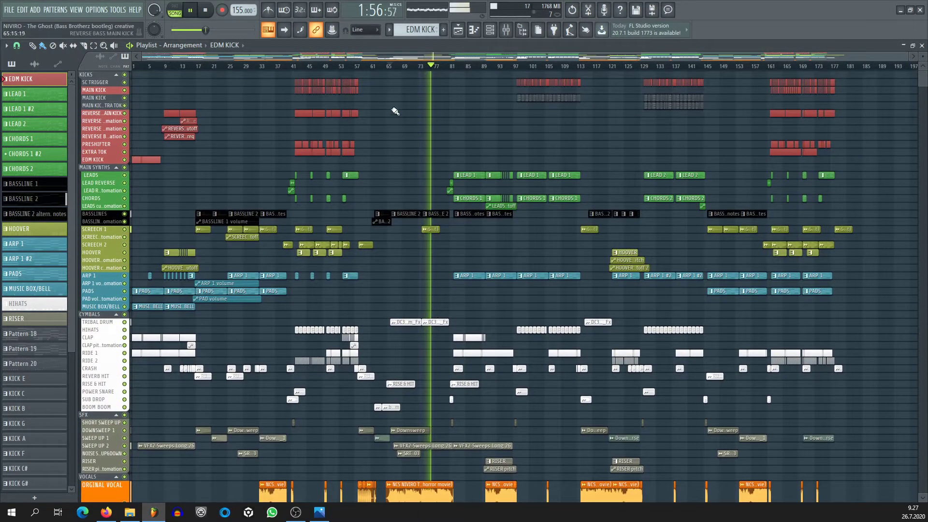
{"action": "scroll", "coordinate": [316, 242], "scroll_direction": "down", "scroll_amount": 7}
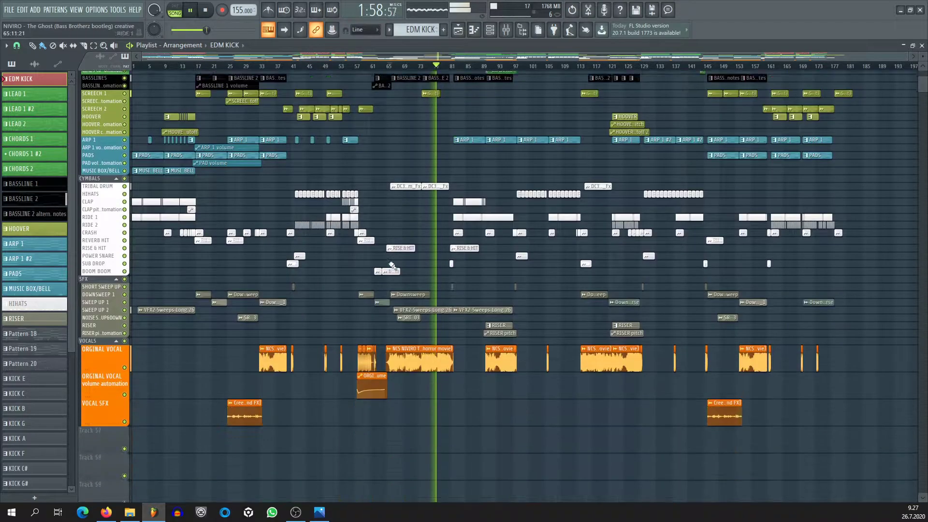
{"action": "key", "text": "space"}
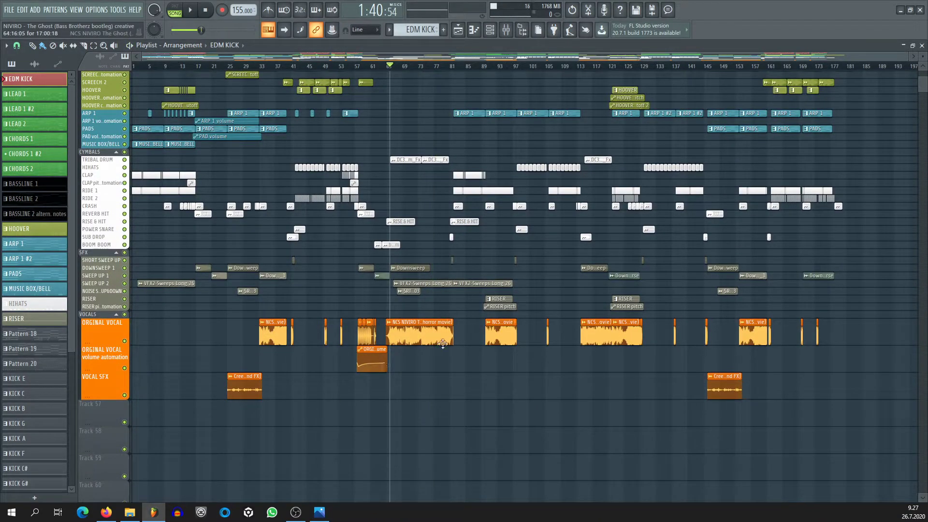
Shrink the ORGINAL VOCAL, ORGINAL VOCAL volume automation and VOCAL SFX tracks to minimum height.
{"action": "left_click_drag", "start_coordinate": [104, 341], "coordinate": [104, 321]}
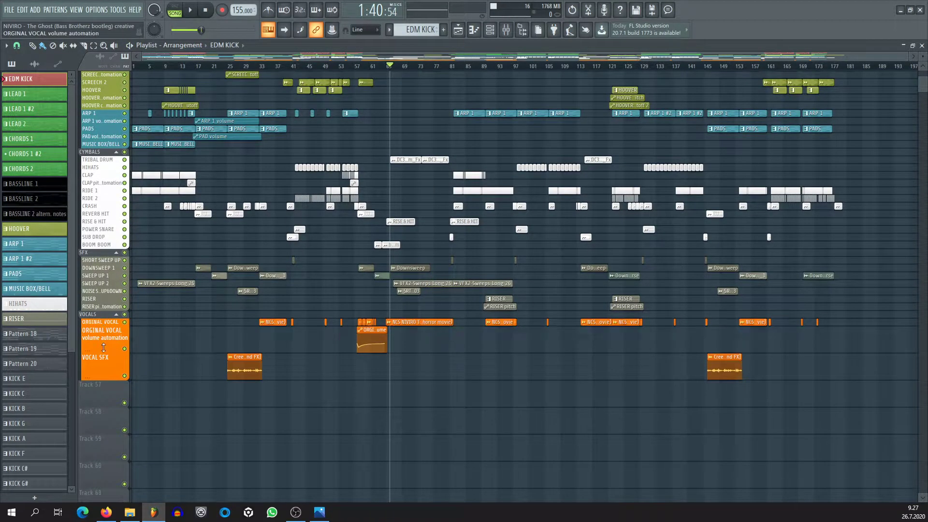
{"action": "left_click_drag", "start_coordinate": [94, 352], "coordinate": [189, 332]}
{"action": "left_click", "coordinate": [94, 354]}
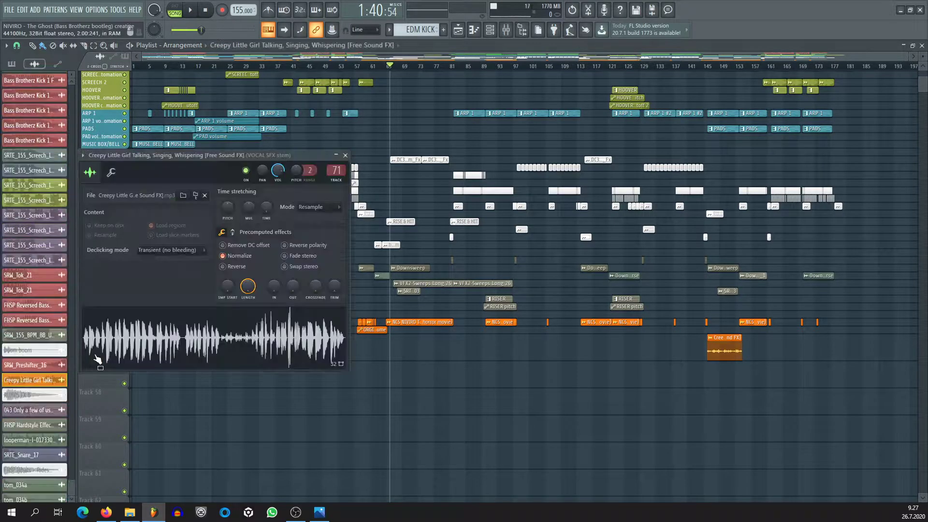
{"action": "left_click", "coordinate": [346, 155]}
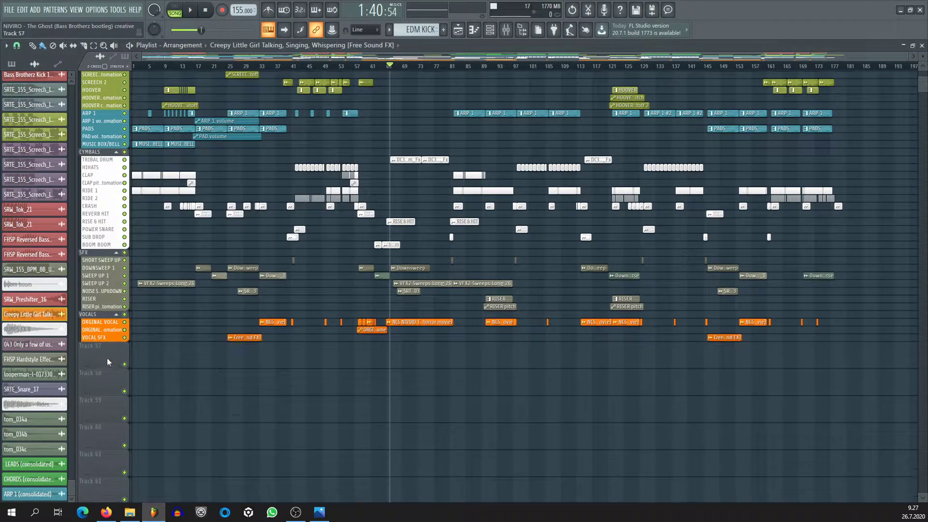
Examine the complete arrangement from the kicks to the vocals, with the song position moved to about bar 45.
{"action": "scroll", "coordinate": [502, 419], "scroll_direction": "up", "scroll_amount": 7}
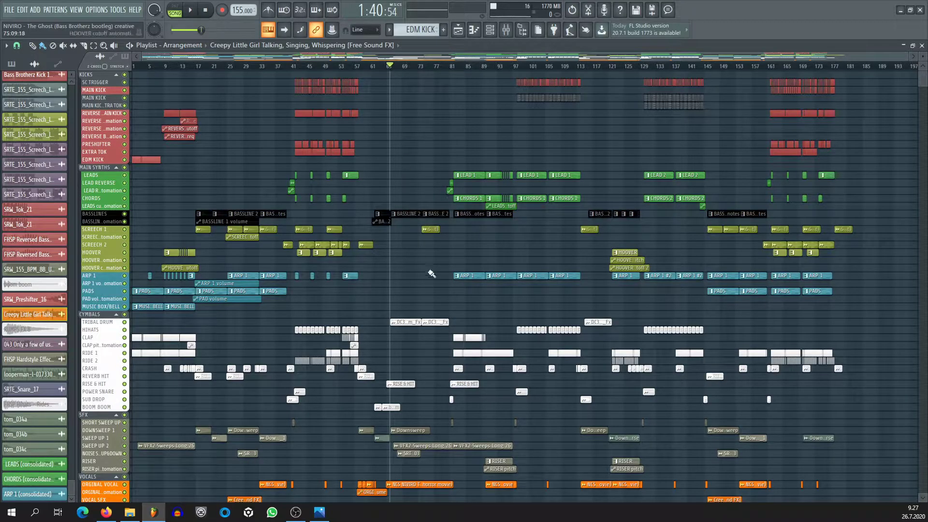
{"action": "scroll", "coordinate": [432, 273], "scroll_direction": "down", "scroll_amount": 4}
{"action": "scroll", "coordinate": [433, 275], "scroll_direction": "up", "scroll_amount": 4}
{"action": "scroll", "coordinate": [420, 263], "scroll_direction": "down", "scroll_amount": 6}
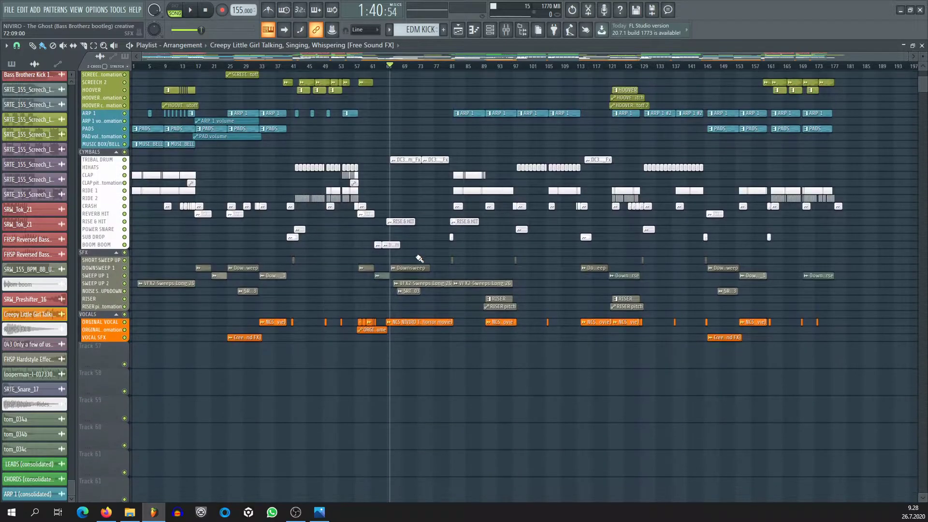
{"action": "scroll", "coordinate": [420, 259], "scroll_direction": "up", "scroll_amount": 5}
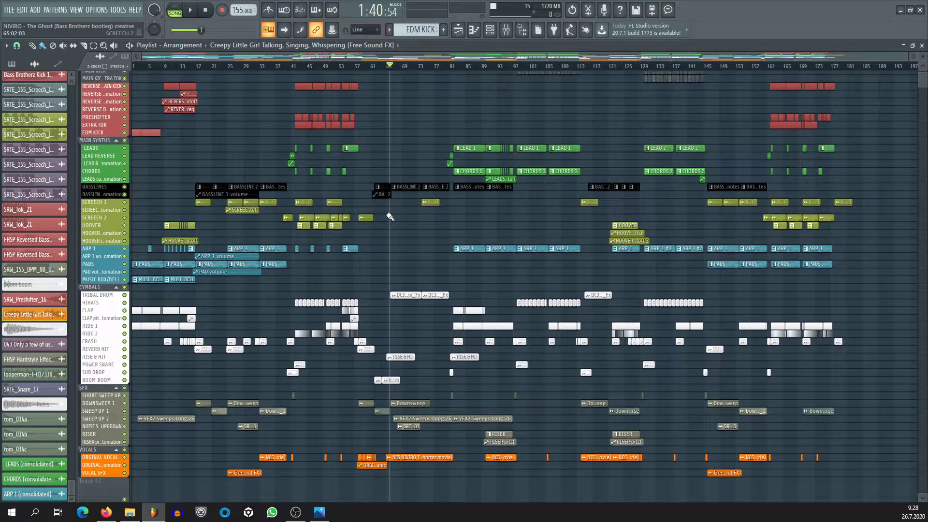
{"action": "scroll", "coordinate": [394, 233], "scroll_direction": "up", "scroll_amount": 2}
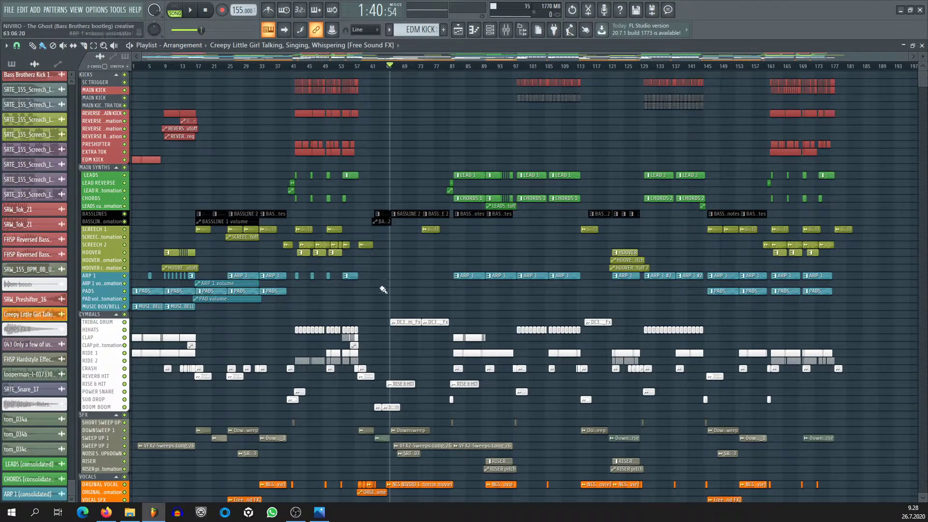
{"action": "scroll", "coordinate": [383, 290], "scroll_direction": "down", "scroll_amount": 8}
{"action": "scroll", "coordinate": [464, 271], "scroll_direction": "up", "scroll_amount": 8}
{"action": "left_click", "coordinate": [307, 66]}
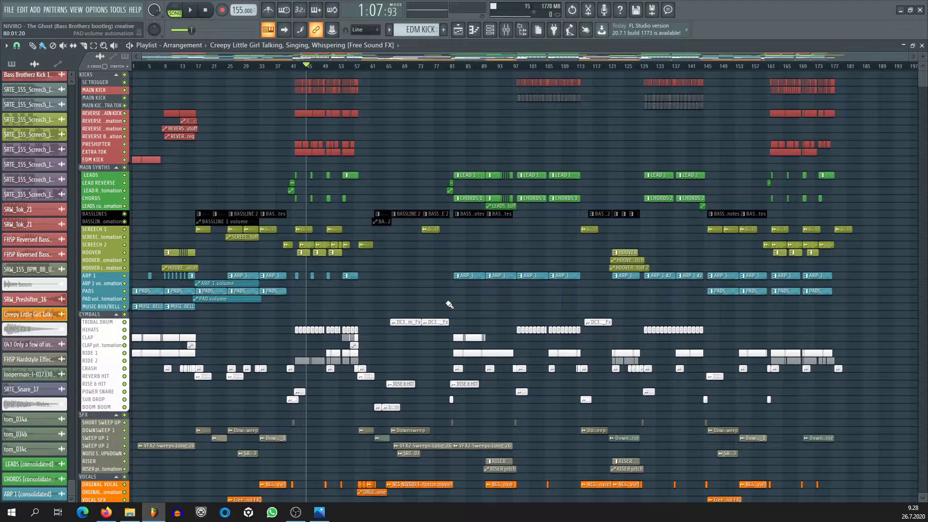
{"action": "scroll", "coordinate": [447, 319], "scroll_direction": "down", "scroll_amount": 5}
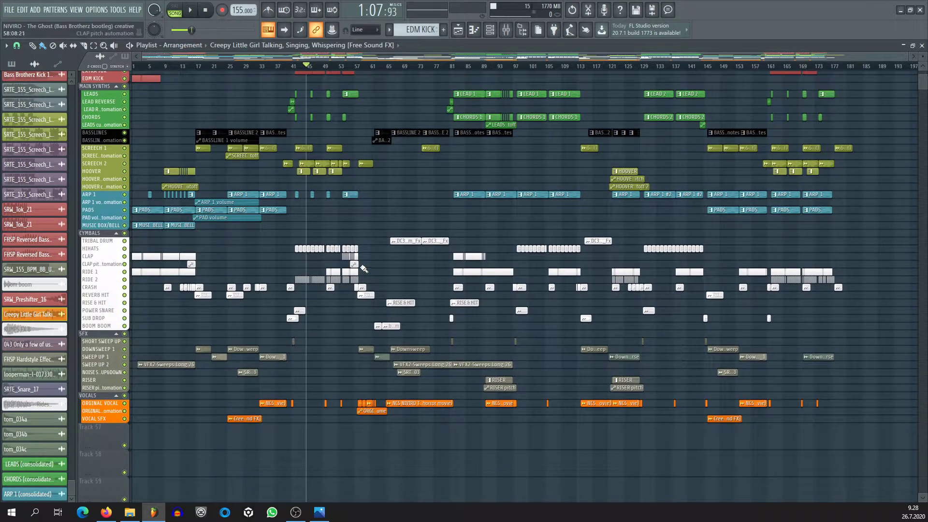
{"action": "scroll", "coordinate": [379, 274], "scroll_direction": "up", "scroll_amount": 5}
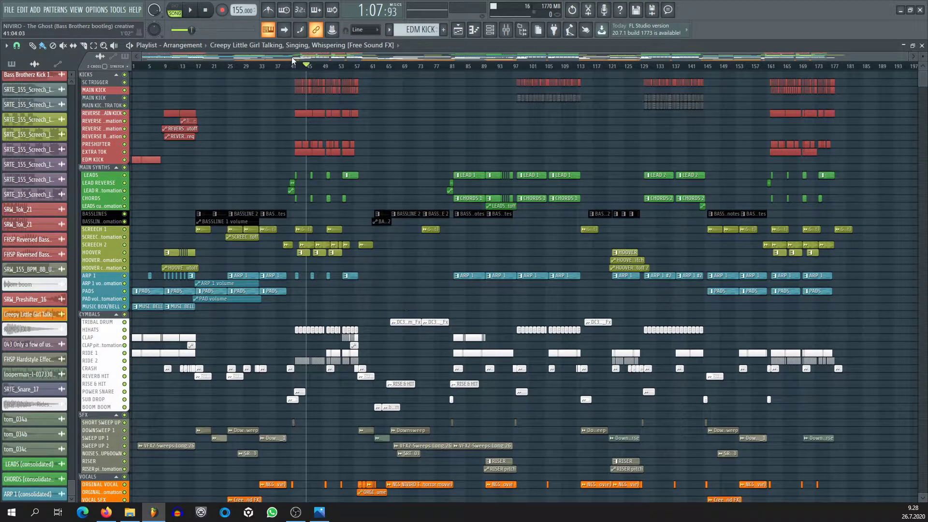
Enlarge the SC TRIGGER track's height and examine its trigger clips closely around bar 42.
{"action": "scroll", "coordinate": [305, 66], "scroll_direction": "up", "scroll_amount": 5}
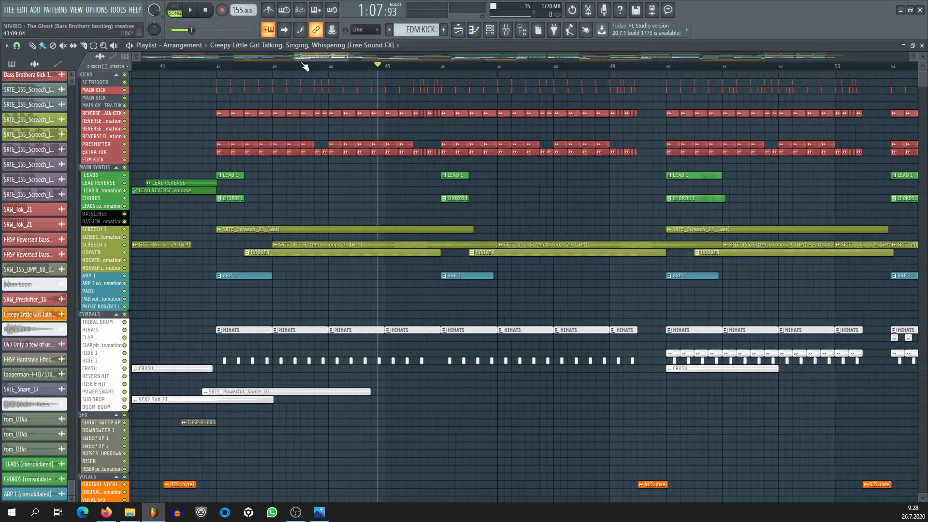
{"action": "scroll", "coordinate": [305, 67], "scroll_direction": "up", "scroll_amount": 1}
{"action": "left_click_drag", "start_coordinate": [109, 76], "coordinate": [105, 278]}
{"action": "scroll", "coordinate": [181, 70], "scroll_direction": "up", "scroll_amount": 2}
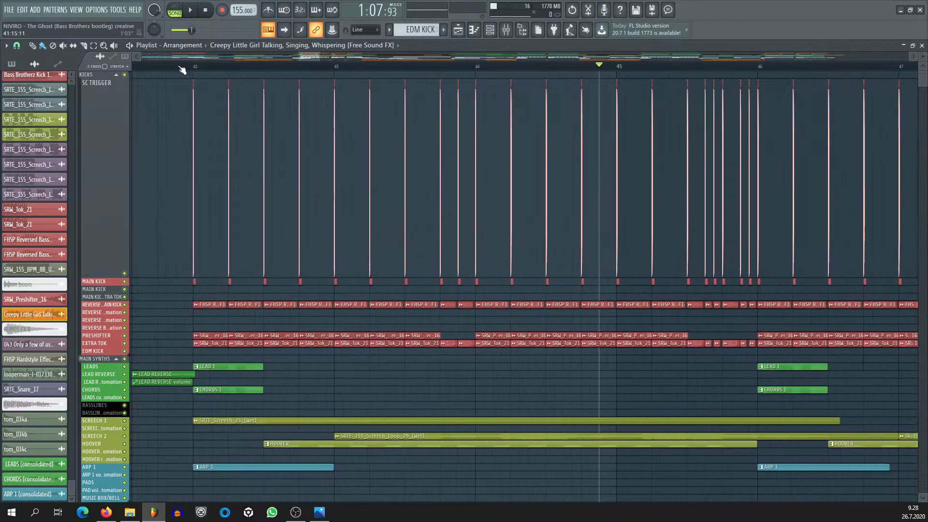
{"action": "scroll", "coordinate": [182, 70], "scroll_direction": "up", "scroll_amount": 5}
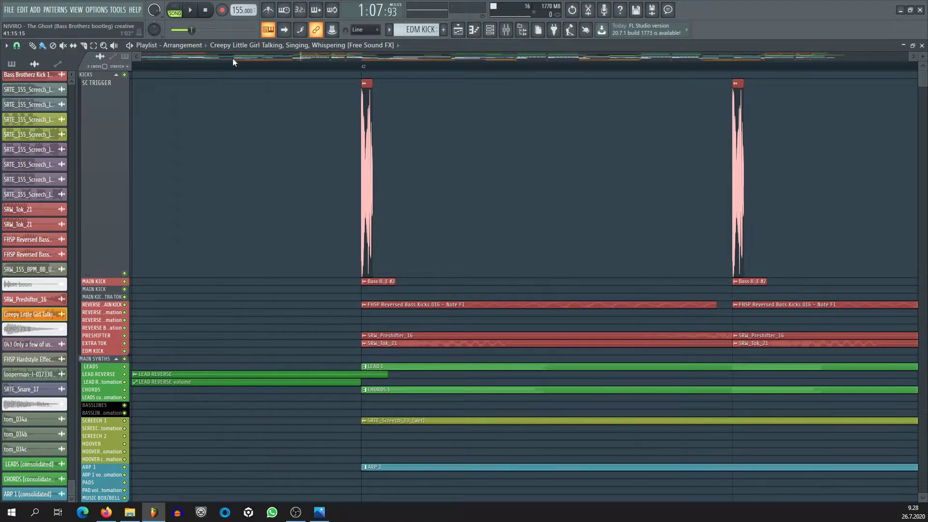
{"action": "scroll", "coordinate": [227, 75], "scroll_direction": "down", "scroll_amount": 4}
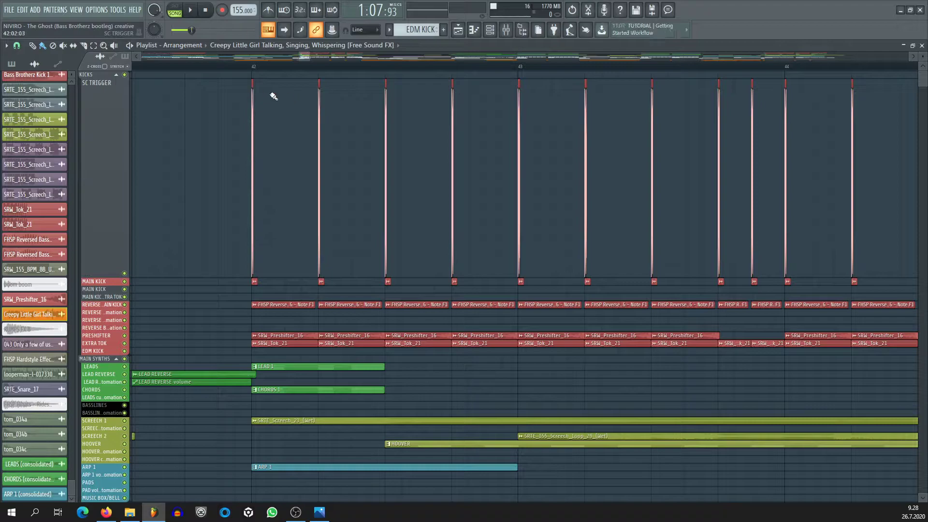
{"action": "scroll", "coordinate": [249, 73], "scroll_direction": "up", "scroll_amount": 5}
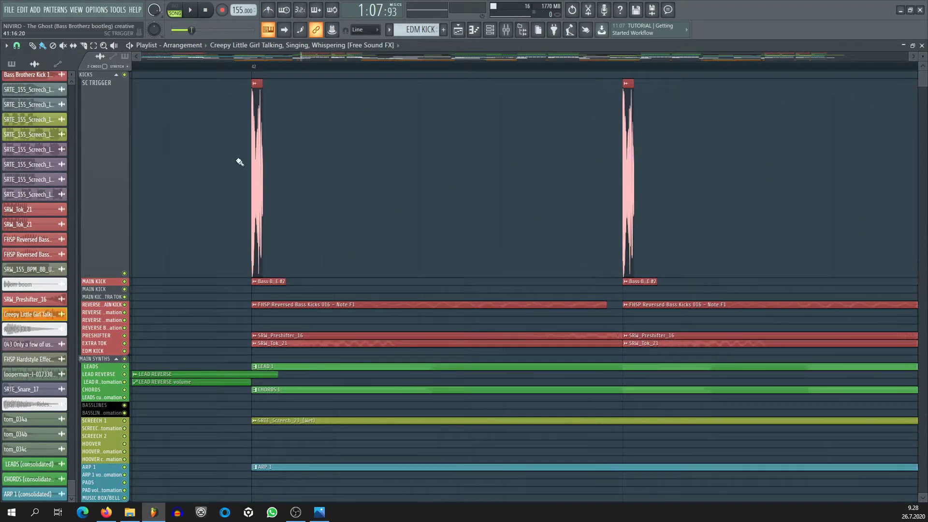
Select the SC TRIGGER stem track in the mixer and inspect its effect slots and routing.
{"action": "scroll", "coordinate": [244, 61], "scroll_direction": "down", "scroll_amount": 5}
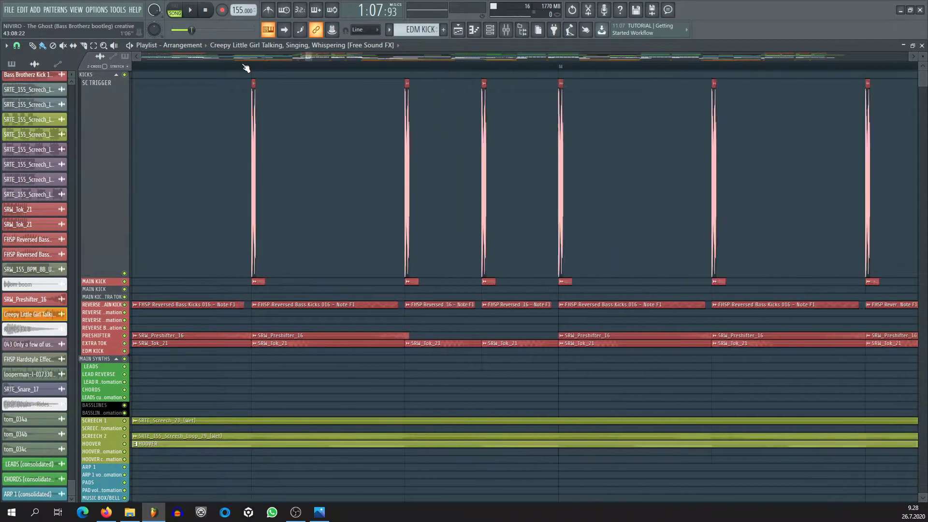
{"action": "scroll", "coordinate": [244, 67], "scroll_direction": "down", "scroll_amount": 6}
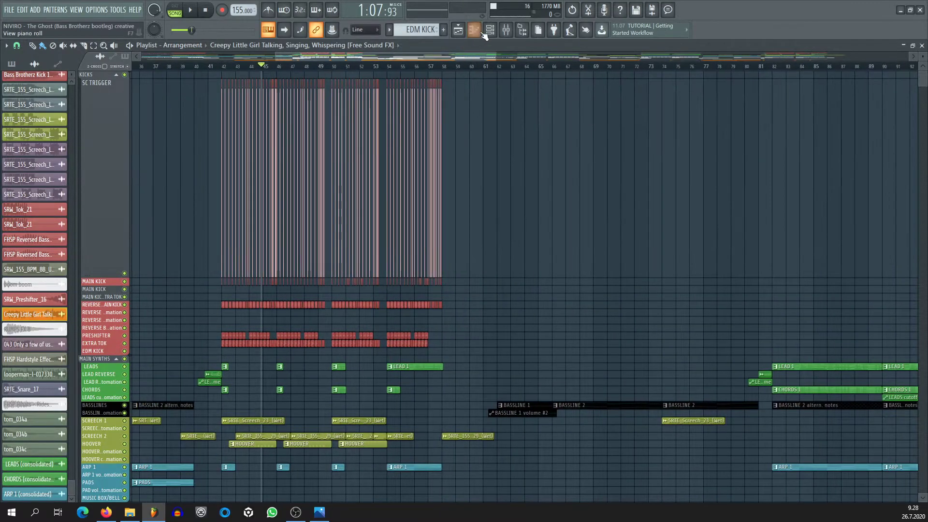
{"action": "left_click", "coordinate": [504, 32]}
{"action": "scroll", "coordinate": [357, 130], "scroll_direction": "up", "scroll_amount": 10}
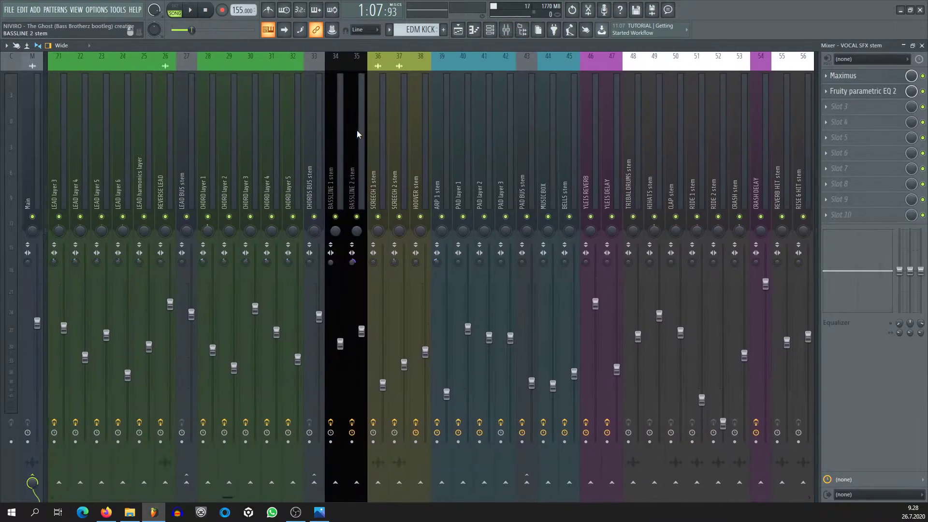
{"action": "scroll", "coordinate": [356, 129], "scroll_direction": "up", "scroll_amount": 2}
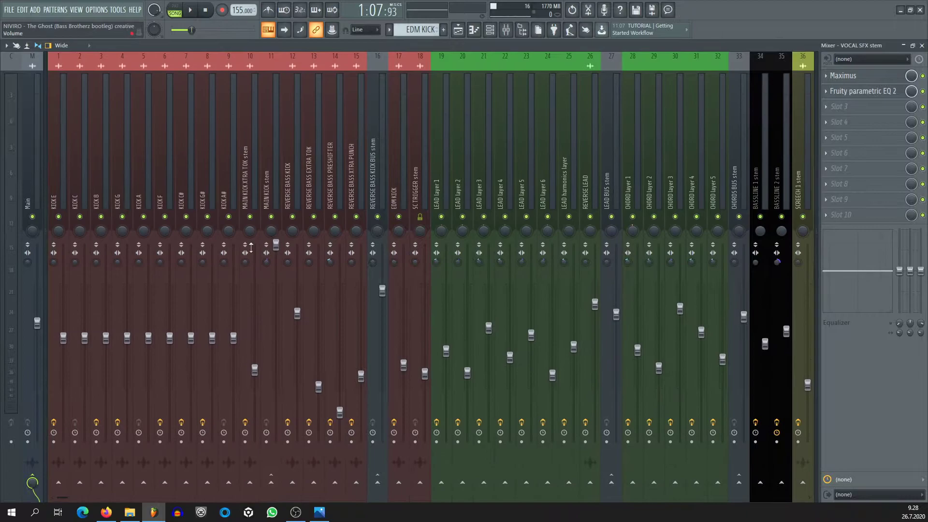
{"action": "left_click", "coordinate": [417, 184]}
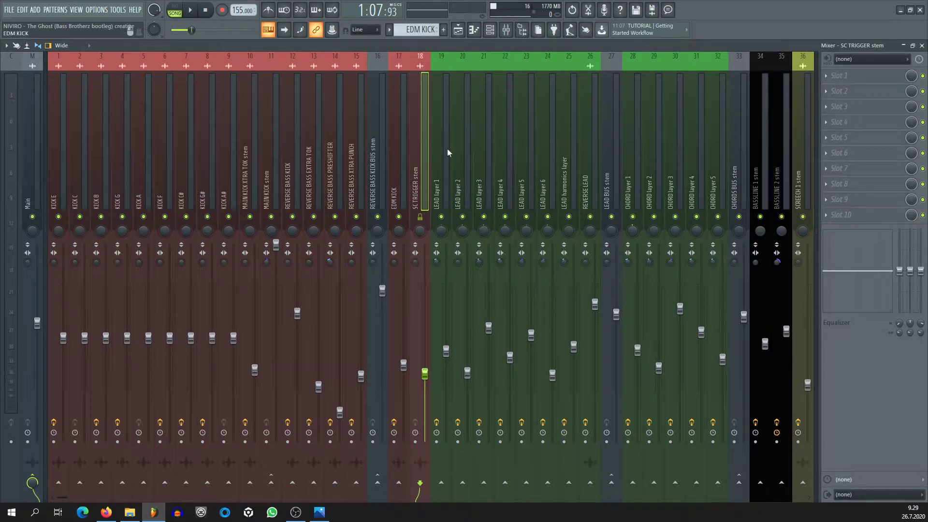
Return to the playlist and examine the SC TRIGGER clips across the first drop, from bar 42 to about bar 57.
{"action": "left_click", "coordinate": [459, 31]}
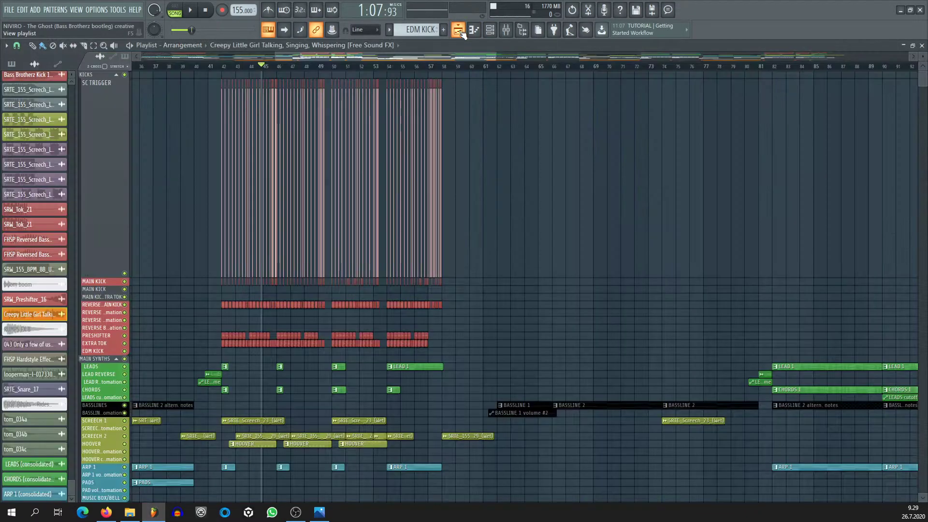
{"action": "scroll", "coordinate": [256, 75], "scroll_direction": "up", "scroll_amount": 10}
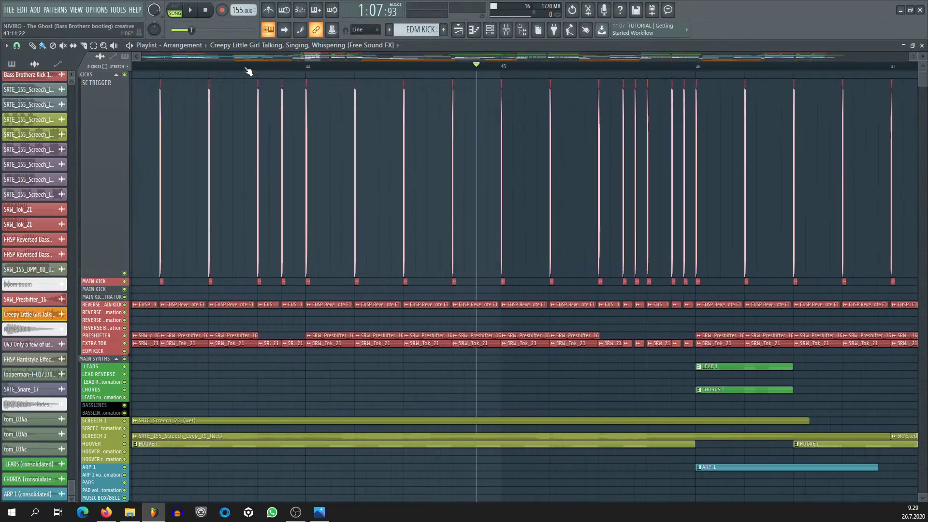
{"action": "scroll", "coordinate": [249, 71], "scroll_direction": "down", "scroll_amount": 4}
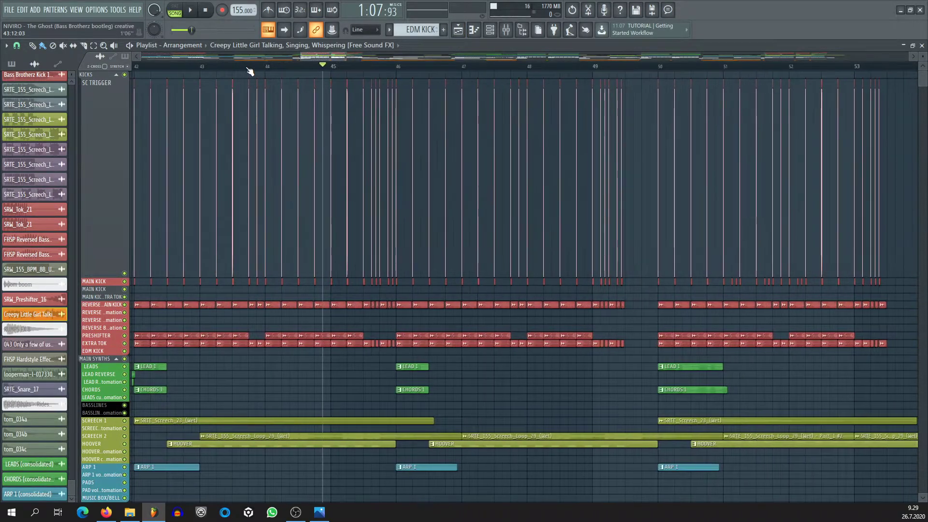
{"action": "scroll", "coordinate": [256, 70], "scroll_direction": "down", "scroll_amount": 6}
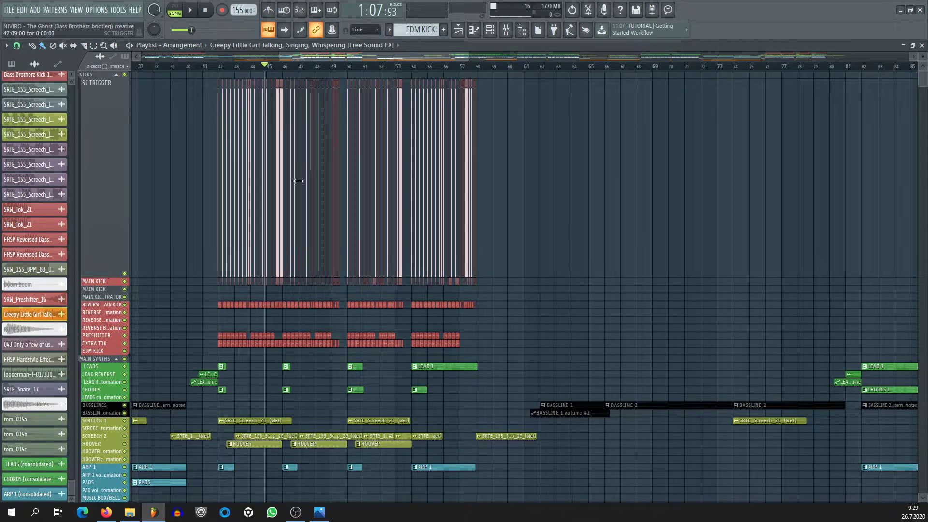
{"action": "scroll", "coordinate": [218, 68], "scroll_direction": "up", "scroll_amount": 9}
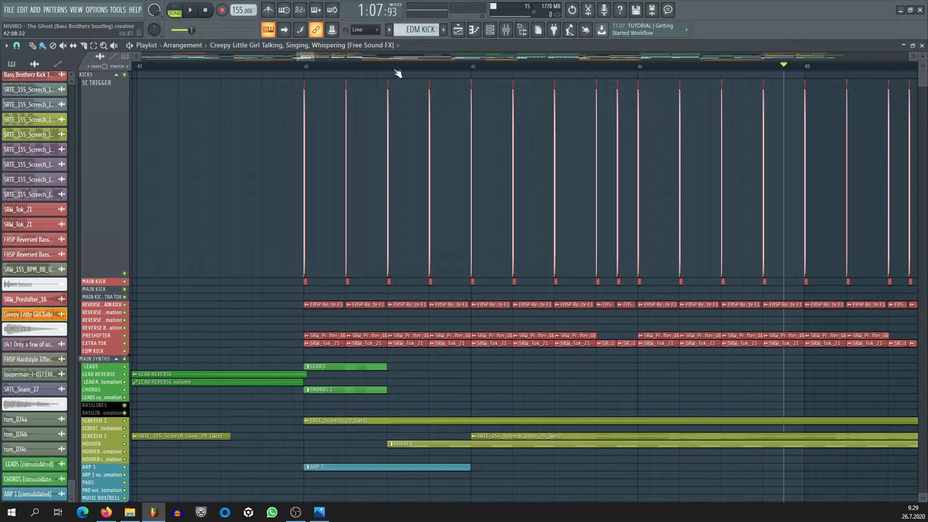
Load Kickstart-64bit into slot 3 of the SC TRIGGER stem mixer track and move its plugin window clear of the edge.
{"action": "left_click", "coordinate": [506, 30]}
{"action": "left_click", "coordinate": [853, 106]}
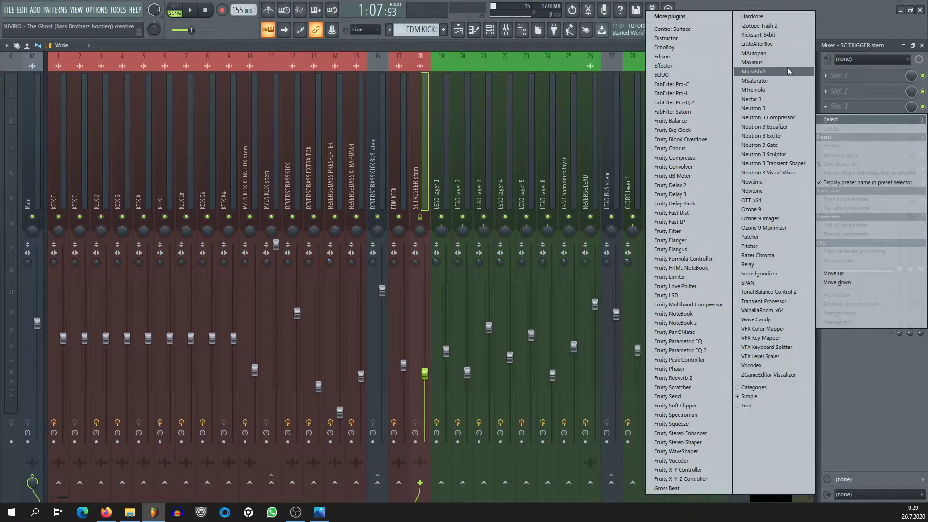
{"action": "left_click", "coordinate": [781, 35]}
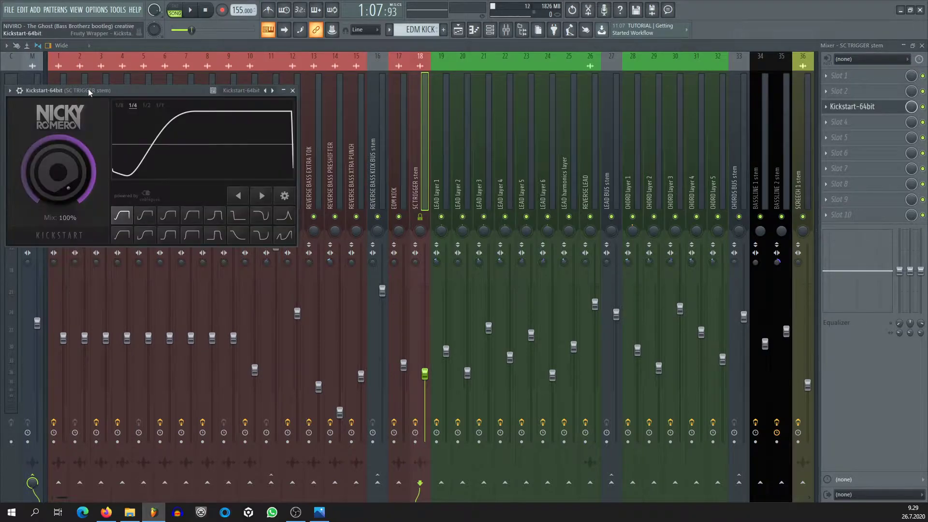
{"action": "left_click_drag", "start_coordinate": [119, 92], "coordinate": [191, 107]}
{"action": "left_click_drag", "start_coordinate": [128, 177], "coordinate": [143, 157]}
Delete Kickstart-64bit from slot 3 of the SC TRIGGER stem mixer track.
{"action": "right_click", "coordinate": [838, 106]}
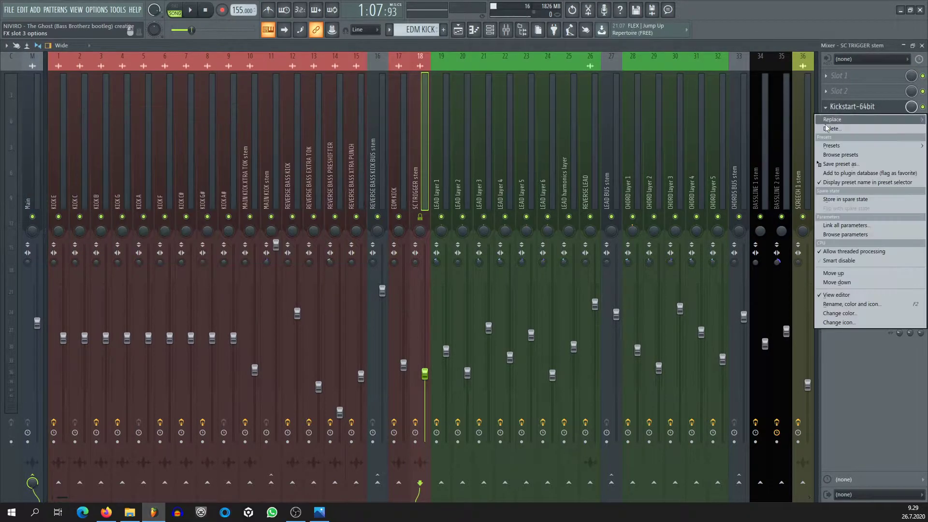
{"action": "left_click", "coordinate": [838, 128]}
{"action": "left_click", "coordinate": [504, 289]}
Review the SC TRIGGER clips over the whole playlist arrangement, and shrink the SC TRIGGER track to minimum height.
{"action": "left_click", "coordinate": [458, 30]}
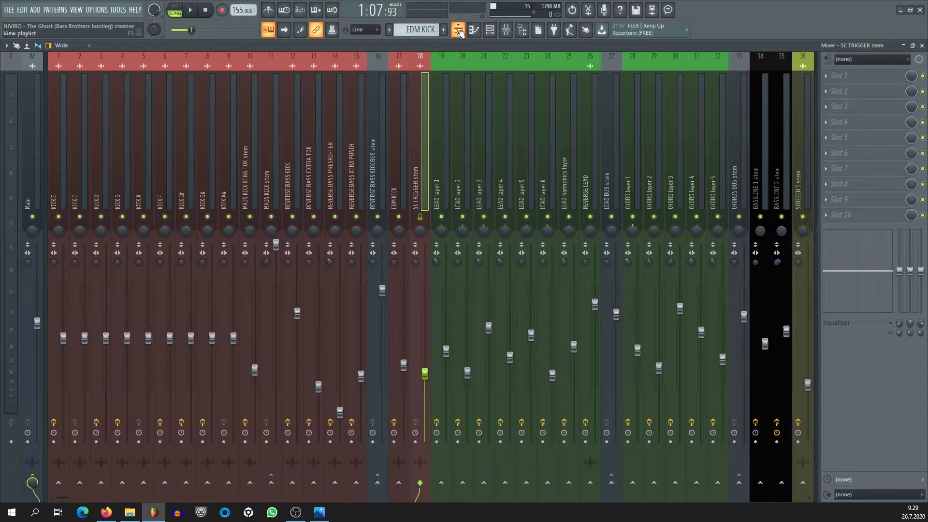
{"action": "scroll", "coordinate": [305, 67], "scroll_direction": "up", "scroll_amount": 5}
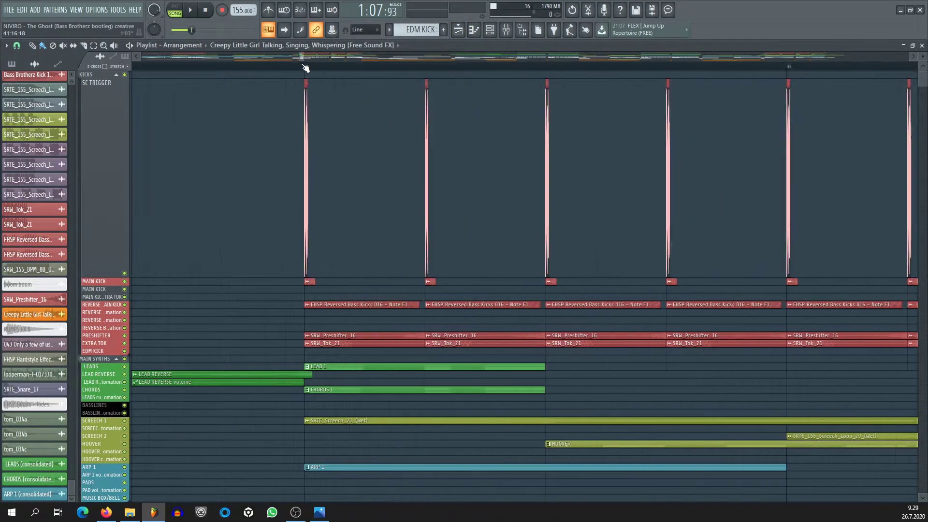
{"action": "scroll", "coordinate": [306, 68], "scroll_direction": "down", "scroll_amount": 4}
{"action": "scroll", "coordinate": [306, 68], "scroll_direction": "down", "scroll_amount": 8}
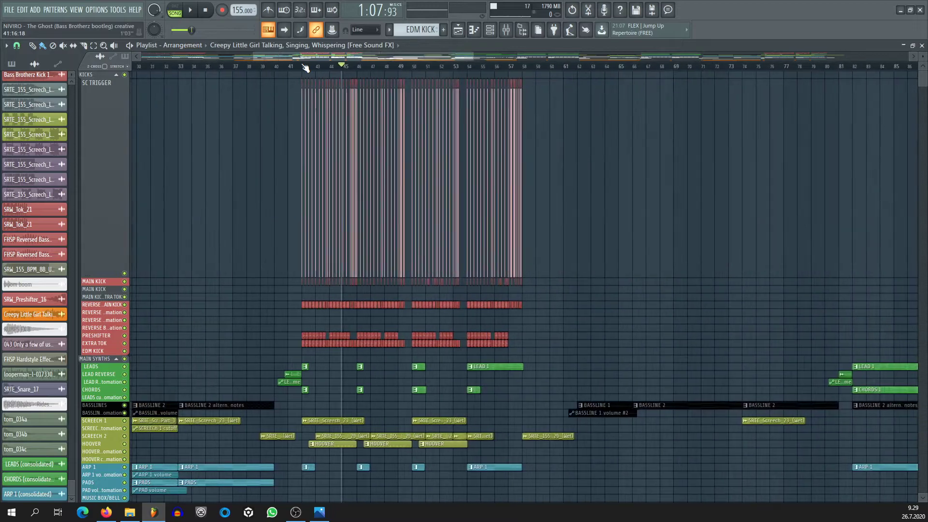
{"action": "scroll", "coordinate": [389, 70], "scroll_direction": "down", "scroll_amount": 2}
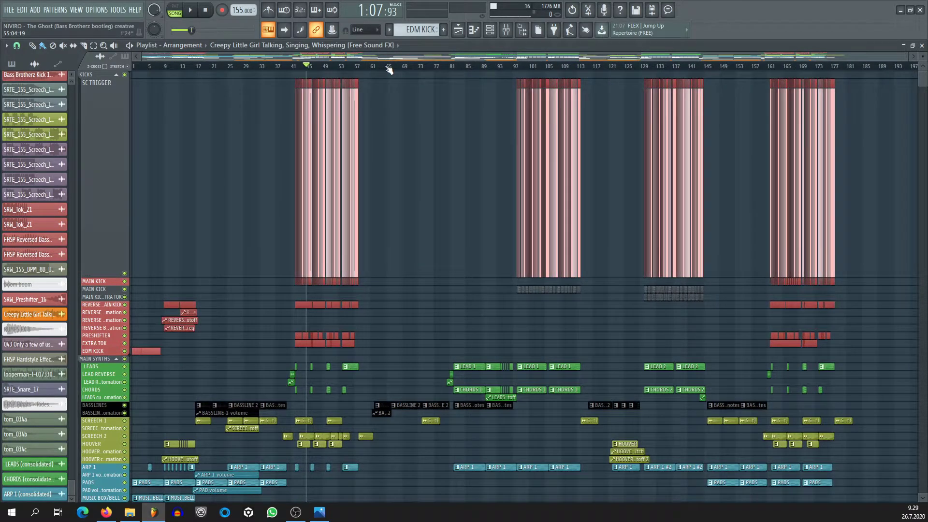
{"action": "left_click", "coordinate": [89, 274]}
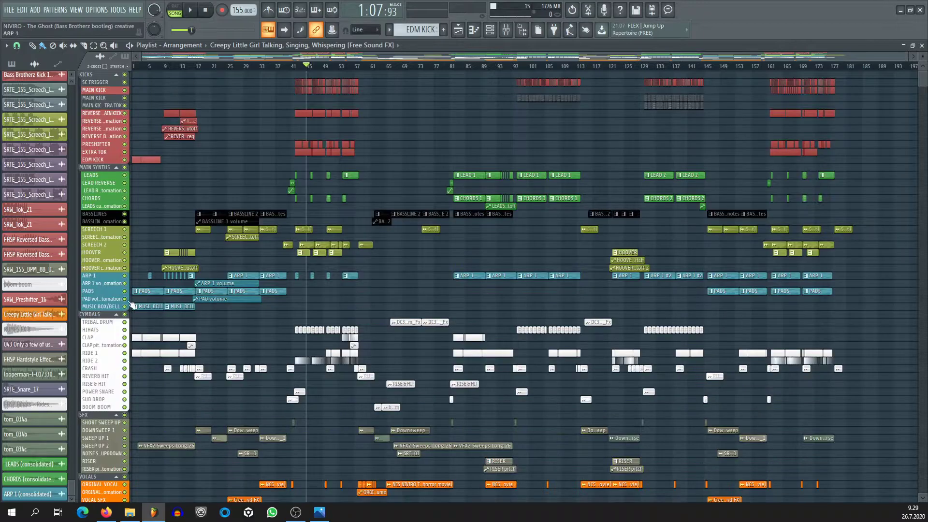
Enlarge the red MAIN KICK track's height and examine its kick clips closely around bars 43 and 44.
{"action": "left_click", "coordinate": [91, 94]}
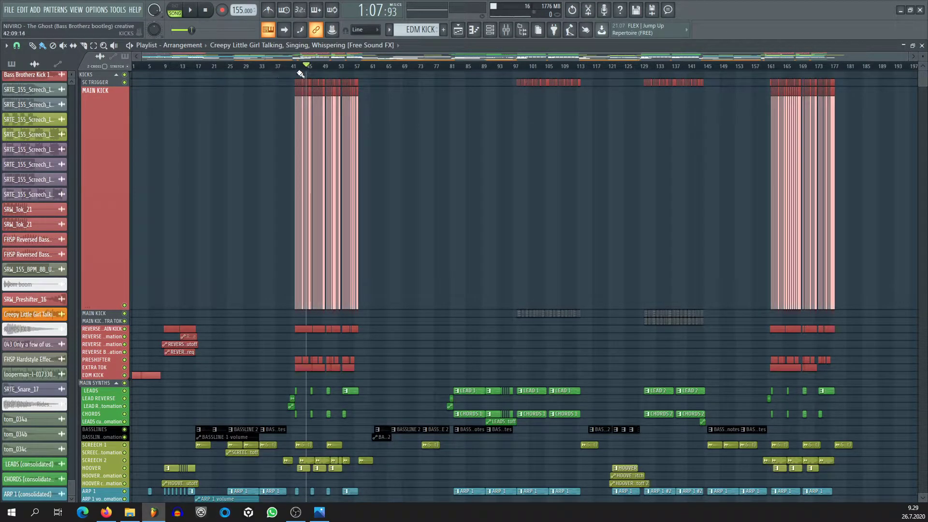
{"action": "scroll", "coordinate": [306, 71], "scroll_direction": "up", "scroll_amount": 6}
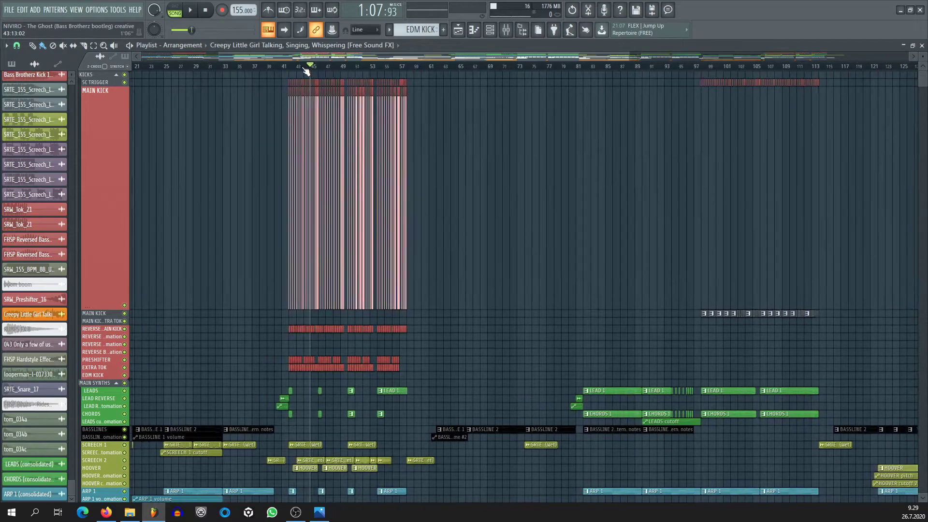
{"action": "scroll", "coordinate": [305, 71], "scroll_direction": "up", "scroll_amount": 5}
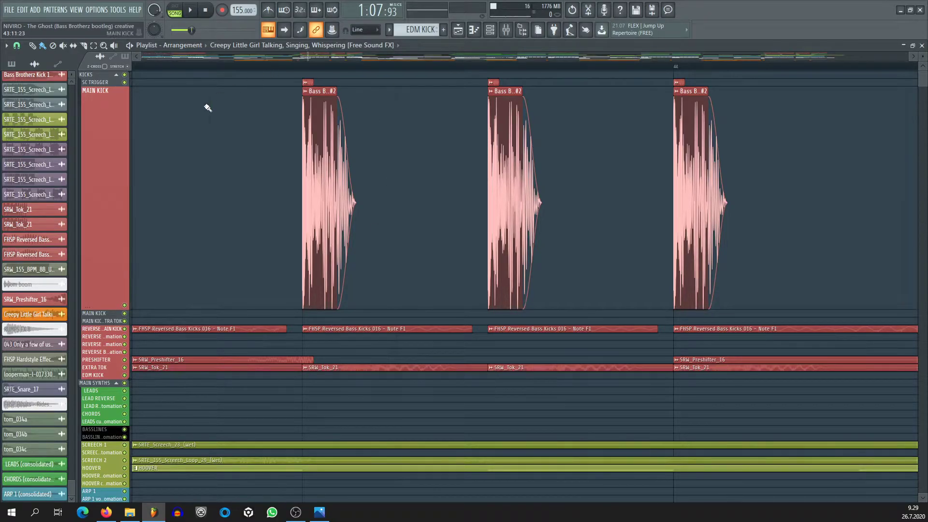
{"action": "scroll", "coordinate": [303, 71], "scroll_direction": "down", "scroll_amount": 10}
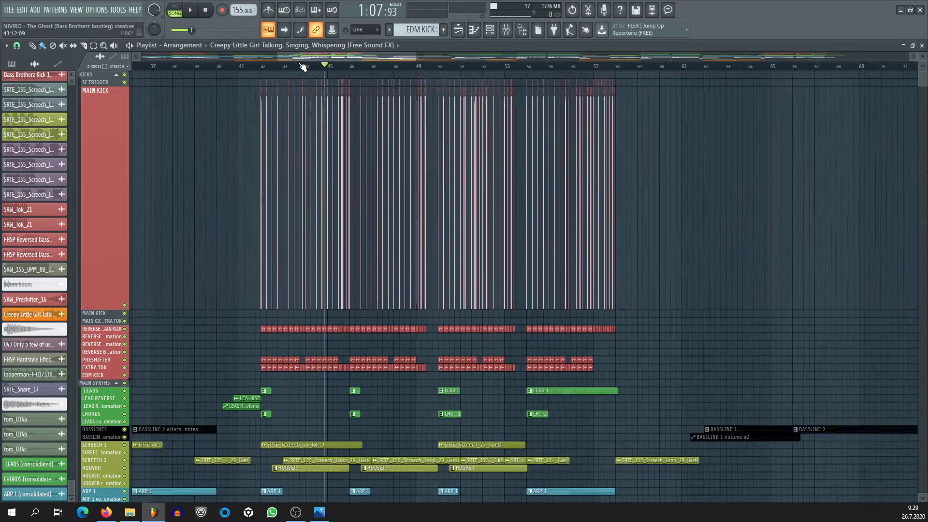
{"action": "scroll", "coordinate": [306, 67], "scroll_direction": "down", "scroll_amount": 1}
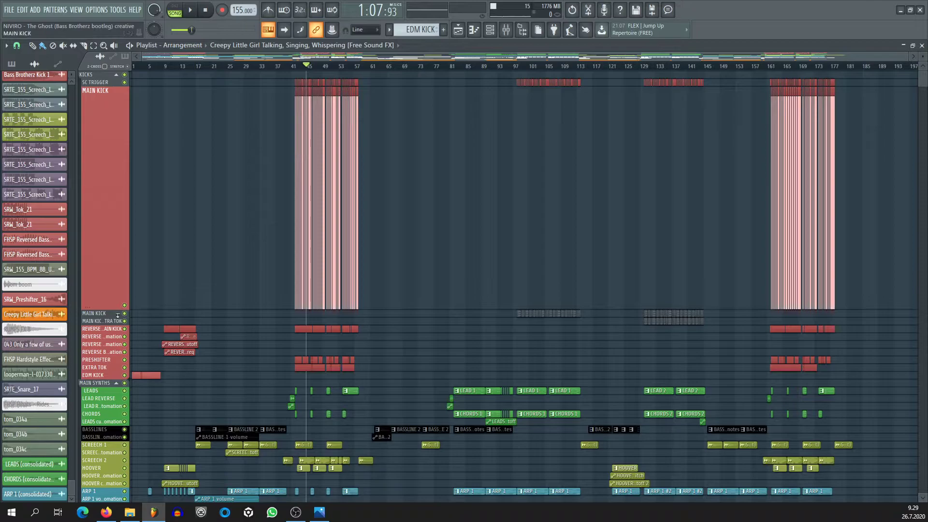
Enlarge the grey MAIN KICK track's height and examine its kick patterns between bars 98 and 108.
{"action": "left_click_drag", "start_coordinate": [118, 315], "coordinate": [121, 436]}
{"action": "scroll", "coordinate": [594, 164], "scroll_direction": "down", "scroll_amount": 3}
{"action": "scroll", "coordinate": [538, 66], "scroll_direction": "up", "scroll_amount": 8}
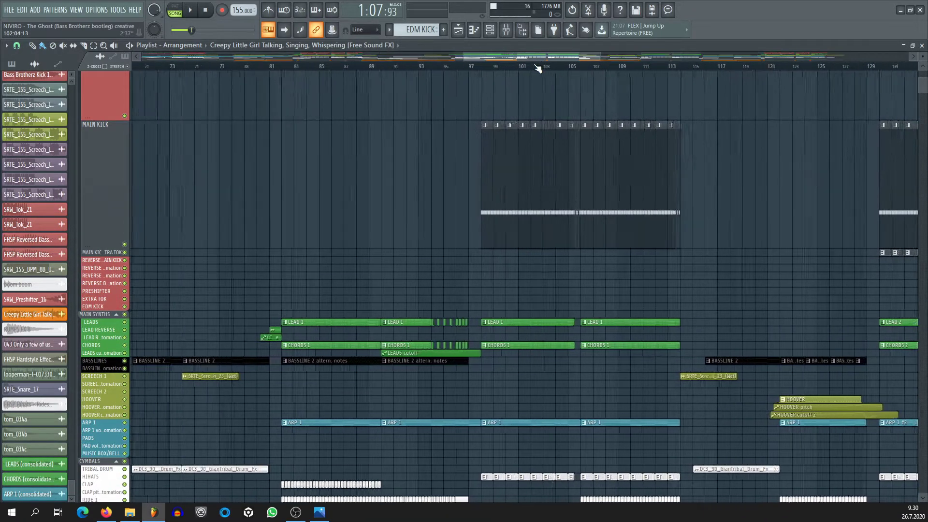
{"action": "scroll", "coordinate": [285, 60], "scroll_direction": "down", "scroll_amount": 2}
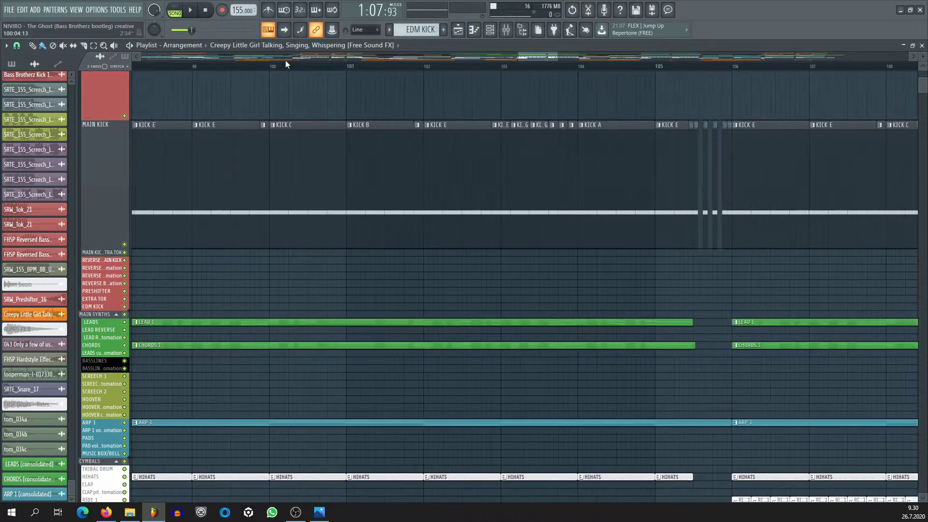
View the KICK C pattern's notes in the piano roll, and close it to return to the playlist.
{"action": "double_click", "coordinate": [321, 163]}
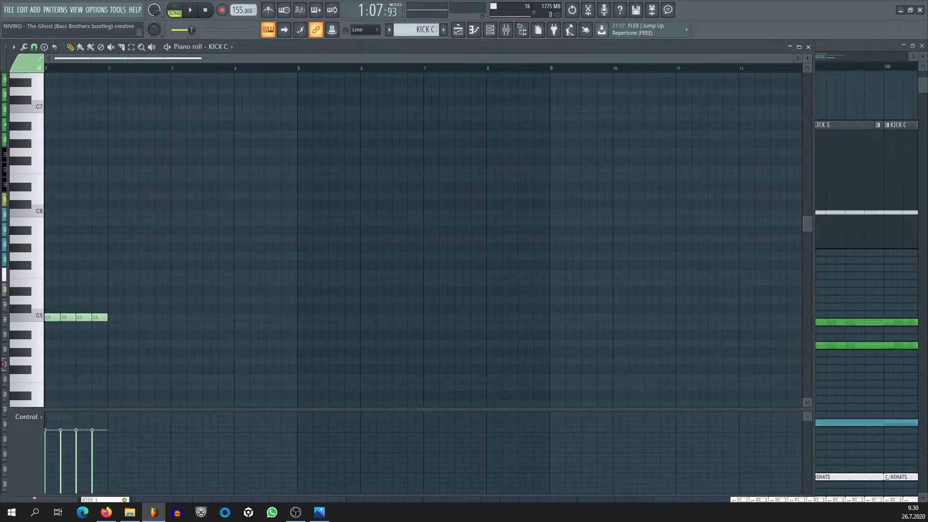
{"action": "left_click", "coordinate": [808, 47]}
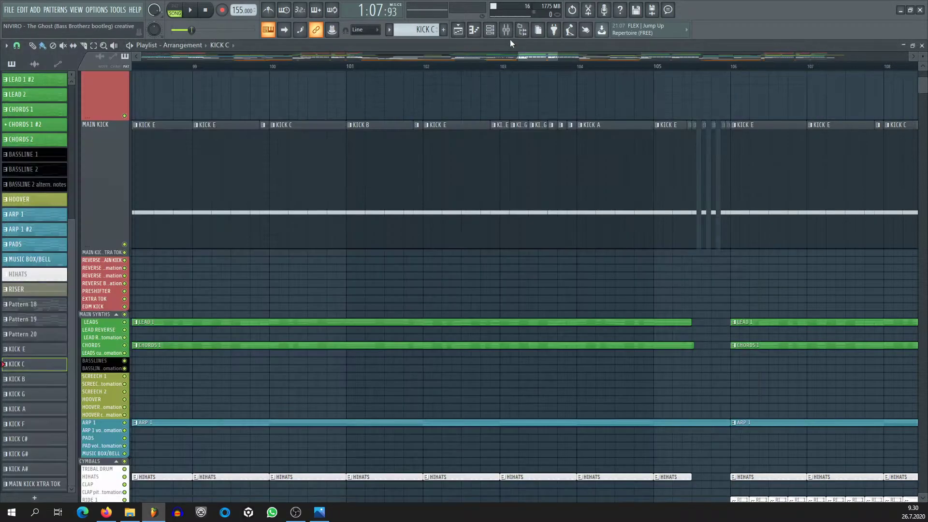
{"action": "left_click", "coordinate": [506, 30]}
{"action": "left_click", "coordinate": [506, 30]}
Inspect the KICK C channel's sampler from the channel rack, audition its sample, and close the sampler and channel rack.
{"action": "left_click", "coordinate": [489, 30]}
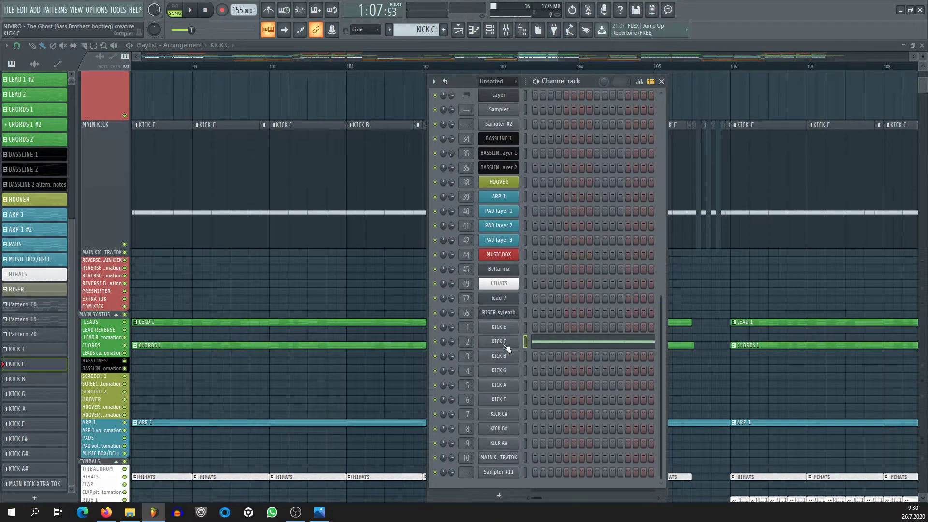
{"action": "left_click", "coordinate": [506, 347]}
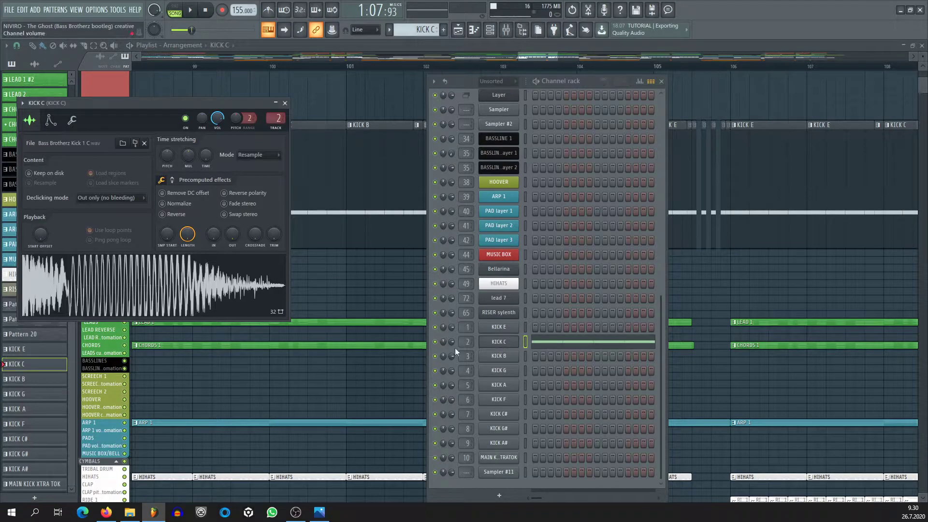
{"action": "left_click", "coordinate": [112, 279]}
{"action": "left_click", "coordinate": [147, 289]}
{"action": "left_click", "coordinate": [286, 103]}
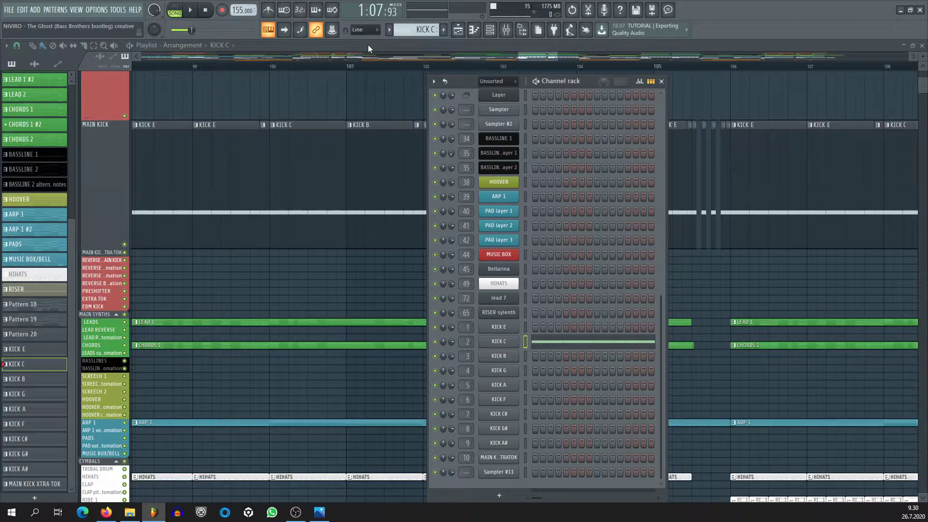
{"action": "scroll", "coordinate": [534, 231], "scroll_direction": "up", "scroll_amount": 4}
{"action": "left_click", "coordinate": [394, 49]}
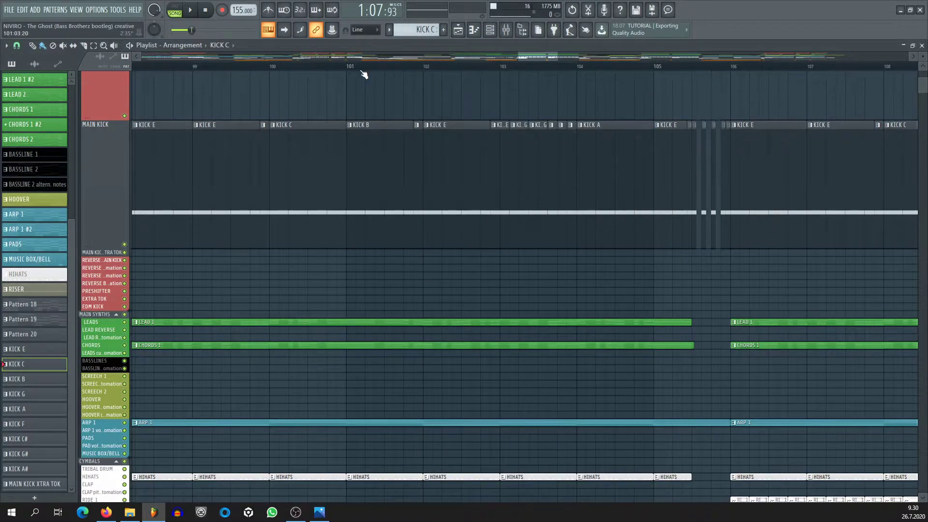
Check the plugin database's generators in the browser, close the browser, and view both MAIN KICK tracks over the full arrangement.
{"action": "scroll", "coordinate": [359, 62], "scroll_direction": "down", "scroll_amount": 3}
{"action": "left_click_drag", "start_coordinate": [358, 62], "coordinate": [263, 75]}
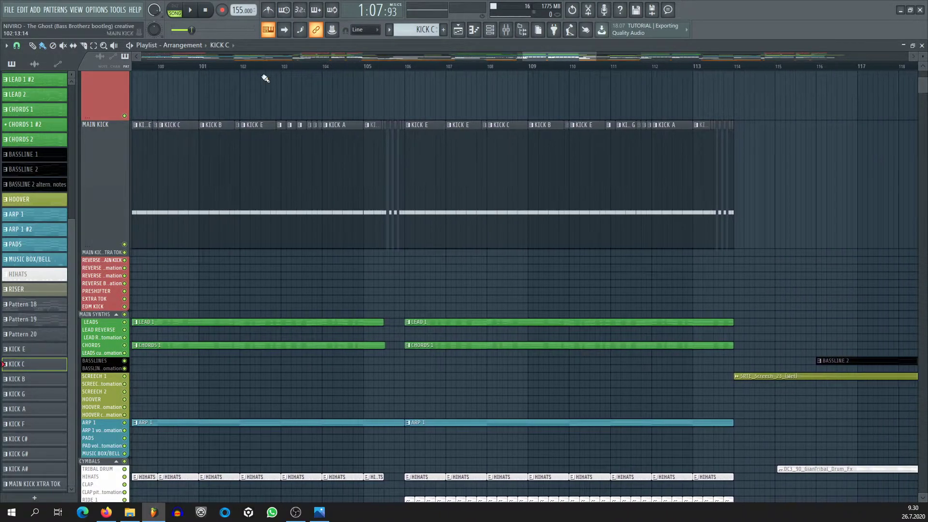
{"action": "left_click", "coordinate": [522, 29]}
{"action": "left_click", "coordinate": [58, 57]}
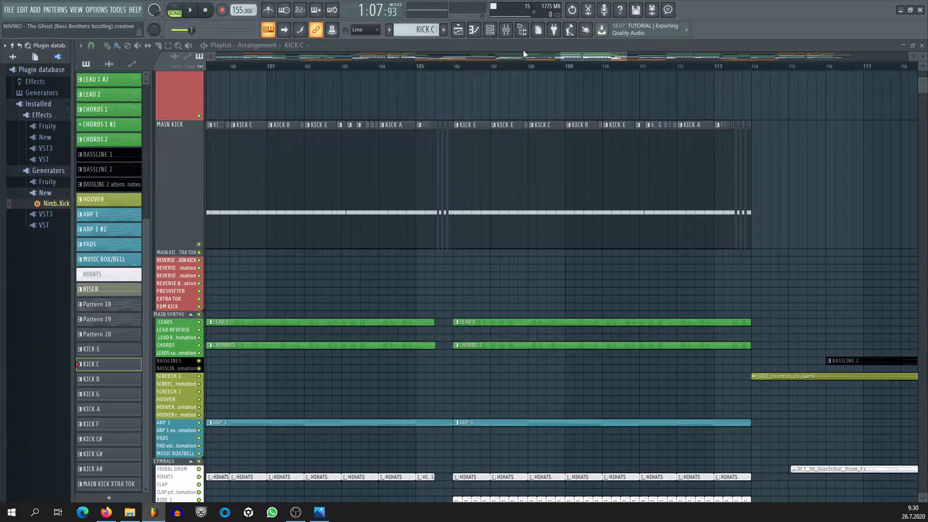
{"action": "left_click", "coordinate": [522, 30]}
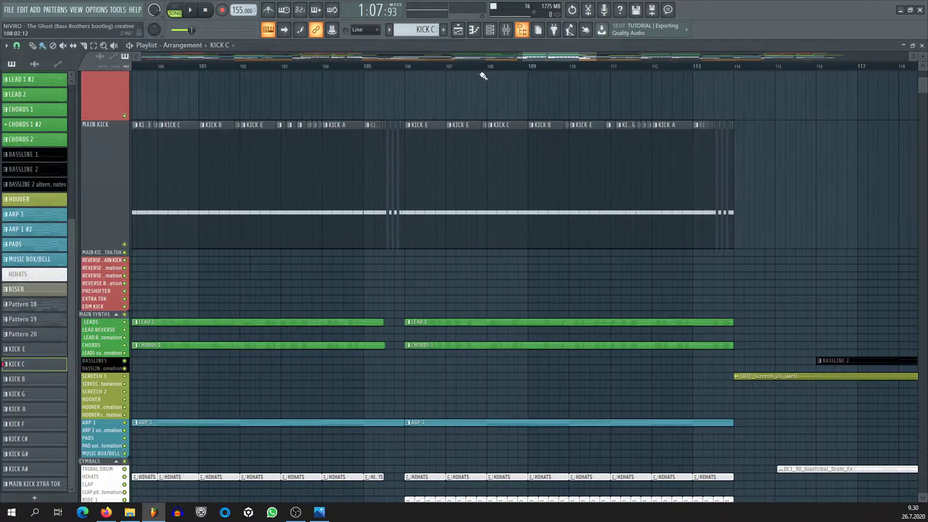
{"action": "scroll", "coordinate": [270, 70], "scroll_direction": "down", "scroll_amount": 8}
{"action": "scroll", "coordinate": [425, 239], "scroll_direction": "up", "scroll_amount": 4}
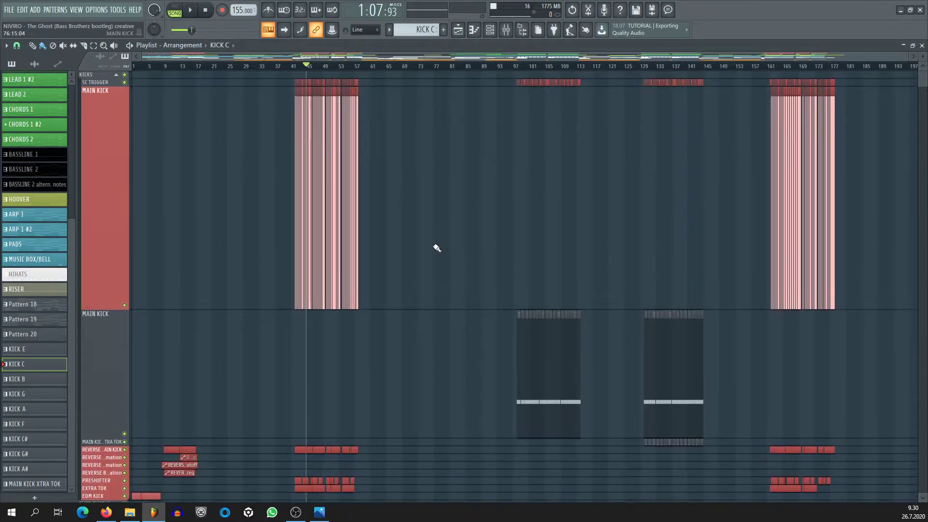
Check the channel list in the channel rack, close it, and return to the two MAIN KICK tracks in the playlist.
{"action": "scroll", "coordinate": [547, 69], "scroll_direction": "up", "scroll_amount": 4}
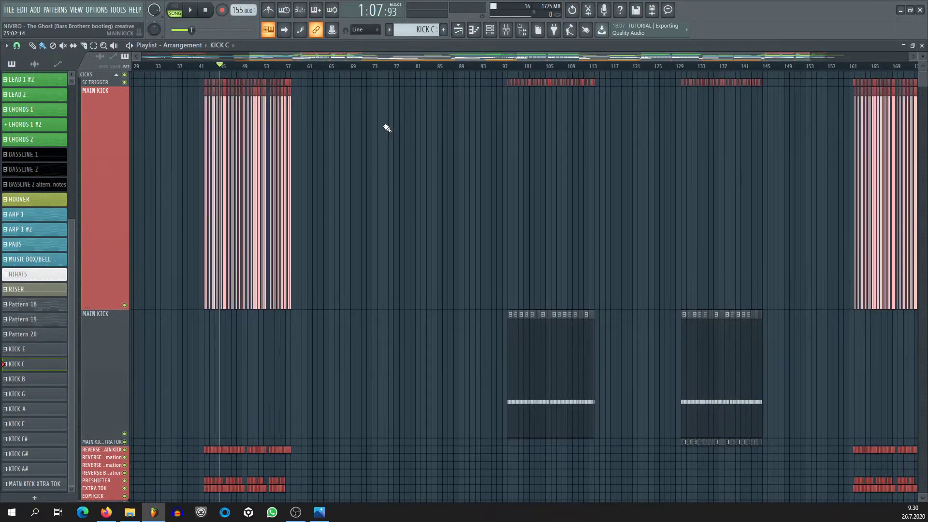
{"action": "left_click", "coordinate": [493, 32]}
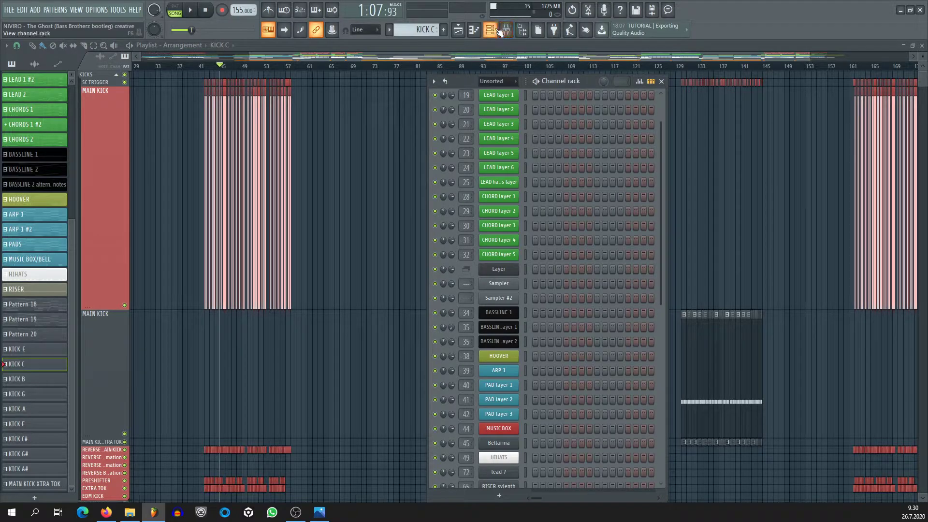
{"action": "left_click", "coordinate": [495, 32]}
{"action": "scroll", "coordinate": [410, 244], "scroll_direction": "down", "scroll_amount": 4}
{"action": "scroll", "coordinate": [130, 259], "scroll_direction": "up", "scroll_amount": 4}
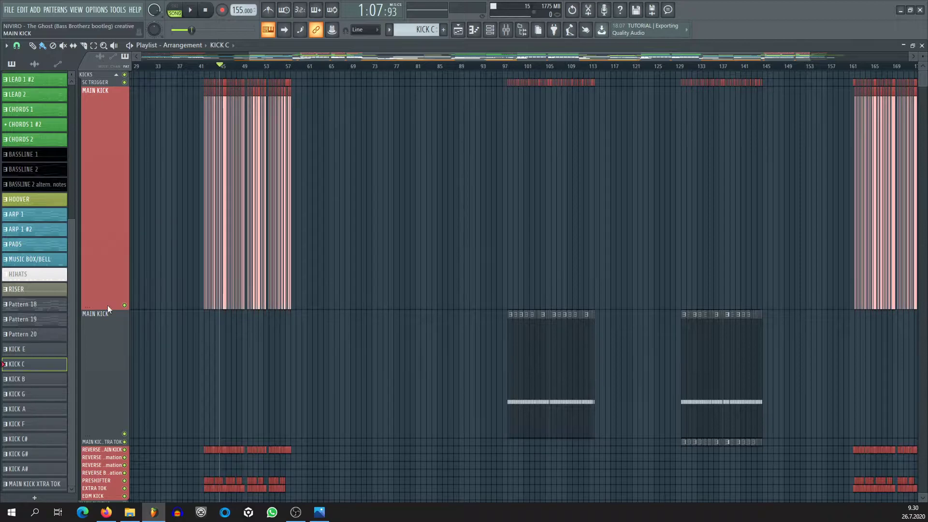
Shrink the red MAIN KICK track to minimum height and examine the grey MAIN KICK track's patterns starting at bar 98.
{"action": "left_click_drag", "start_coordinate": [108, 305], "coordinate": [107, 89]}
{"action": "left_click_drag", "start_coordinate": [515, 71], "coordinate": [523, 76]}
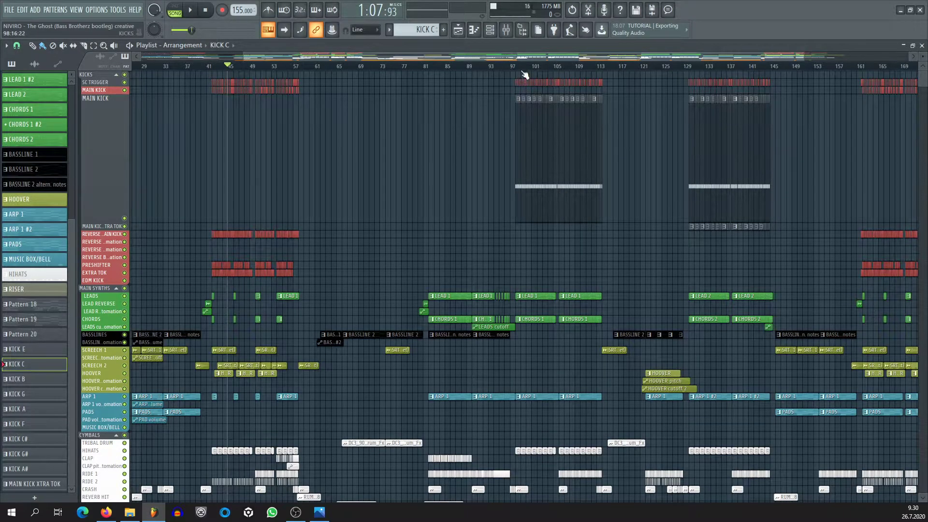
{"action": "scroll", "coordinate": [525, 73], "scroll_direction": "up", "scroll_amount": 6}
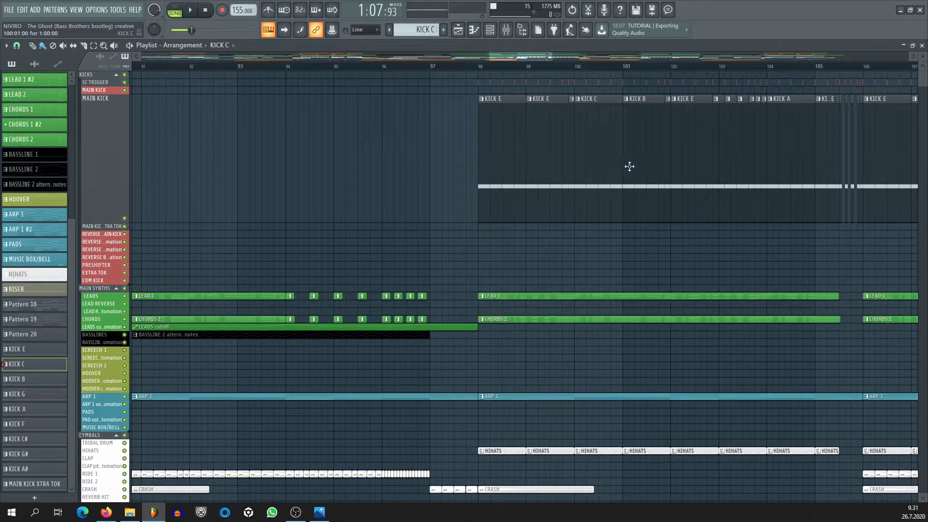
{"action": "left_click_drag", "start_coordinate": [471, 68], "coordinate": [279, 181]}
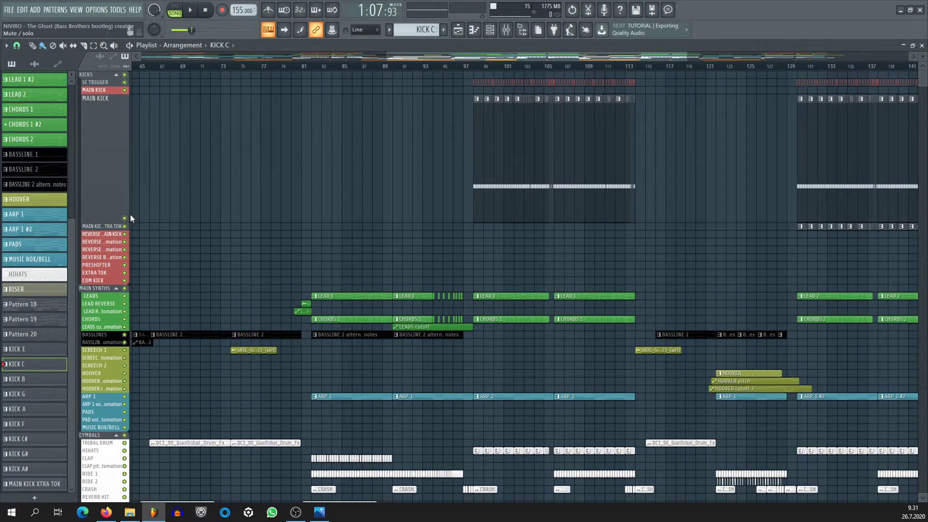
Solo the grey MAIN KICK track, play it from bar 98, then stop playback and unsolo the track.
{"action": "left_click", "coordinate": [123, 217], "text": "ctrl"}
{"action": "left_click", "coordinate": [474, 67]}
{"action": "key", "text": "space"}
{"action": "scroll", "coordinate": [476, 69], "scroll_direction": "down", "scroll_amount": 3}
{"action": "scroll", "coordinate": [531, 66], "scroll_direction": "up", "scroll_amount": 2}
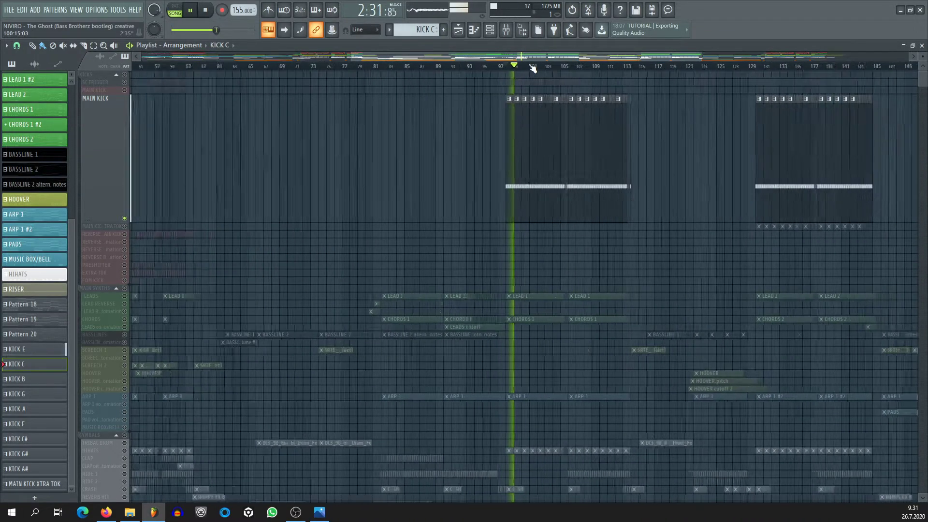
{"action": "scroll", "coordinate": [532, 68], "scroll_direction": "up", "scroll_amount": 4}
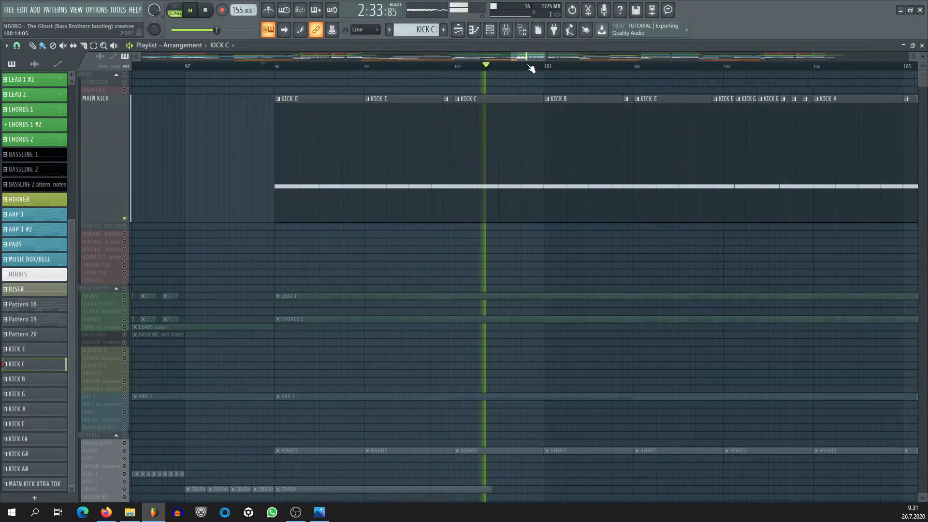
{"action": "scroll", "coordinate": [532, 68], "scroll_direction": "down", "scroll_amount": 4}
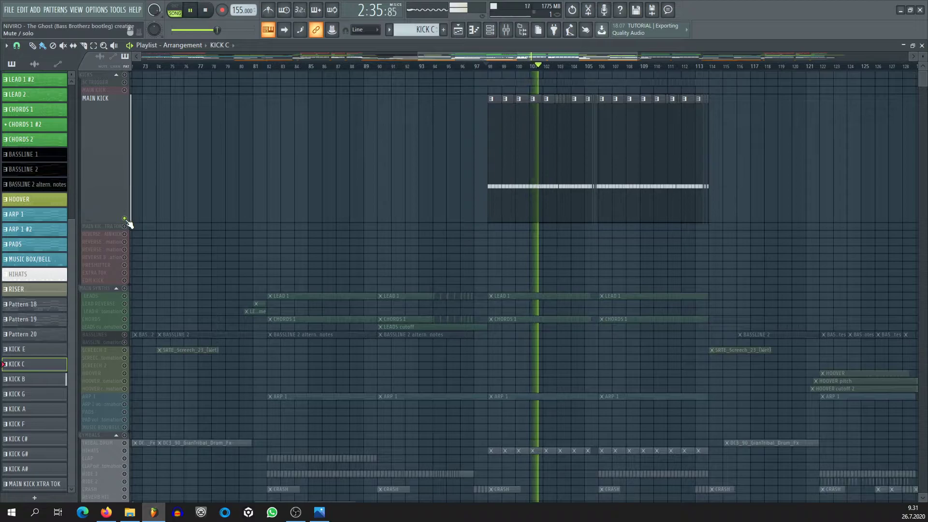
{"action": "right_click", "coordinate": [126, 219]}
{"action": "key", "text": "space"}
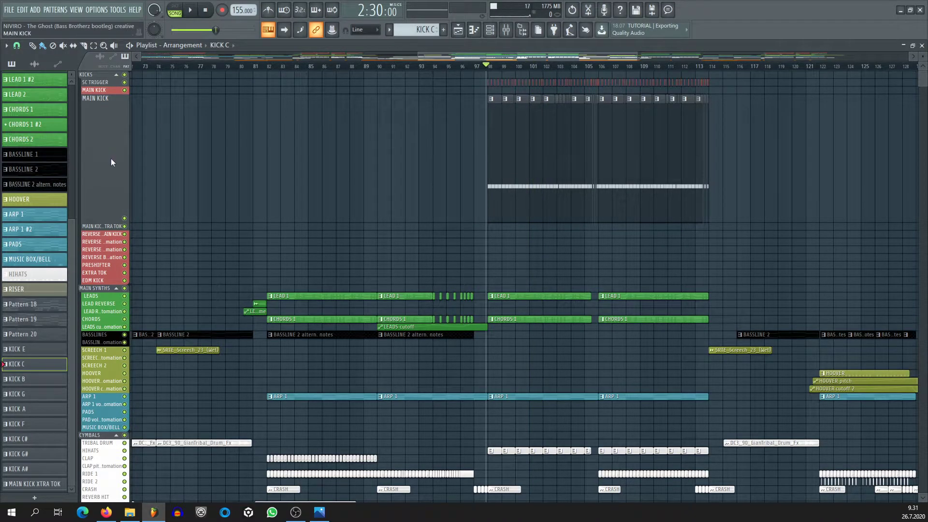
Shrink the grey MAIN KICK track to compact height and return to the kick section around bar 42.
{"action": "right_click", "coordinate": [104, 222]}
{"action": "scroll", "coordinate": [501, 58], "scroll_direction": "down", "scroll_amount": 1}
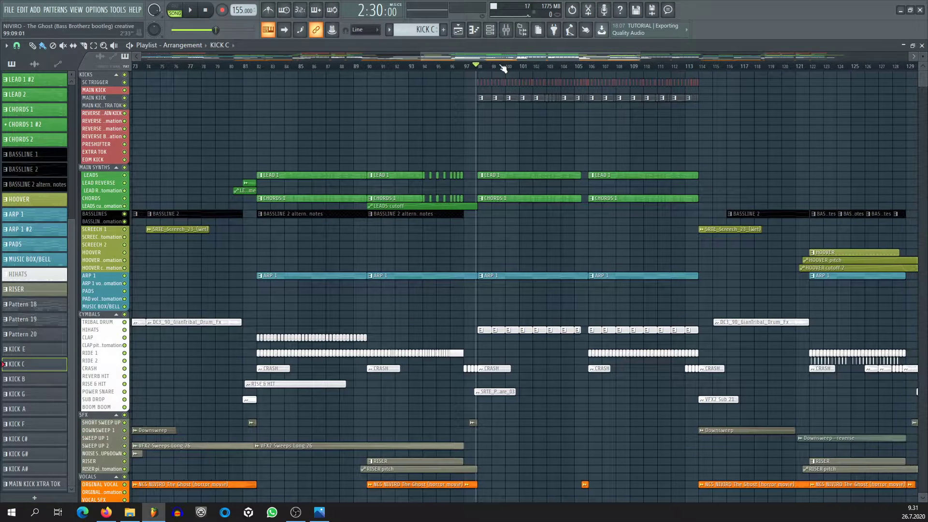
{"action": "scroll", "coordinate": [500, 66], "scroll_direction": "down", "scroll_amount": 4}
{"action": "scroll", "coordinate": [297, 68], "scroll_direction": "up", "scroll_amount": 5}
Enlarge the REVERSE BASS MAIN KICK track and its volume automation track to examine the reverse bass clips from bar 42.
{"action": "right_click", "coordinate": [111, 124]}
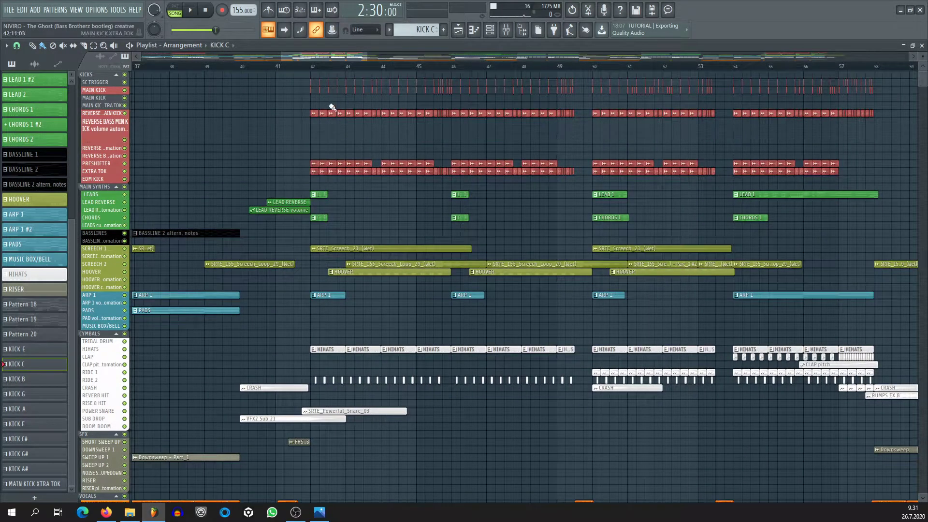
{"action": "right_click", "coordinate": [103, 117]}
{"action": "scroll", "coordinate": [312, 70], "scroll_direction": "up", "scroll_amount": 3}
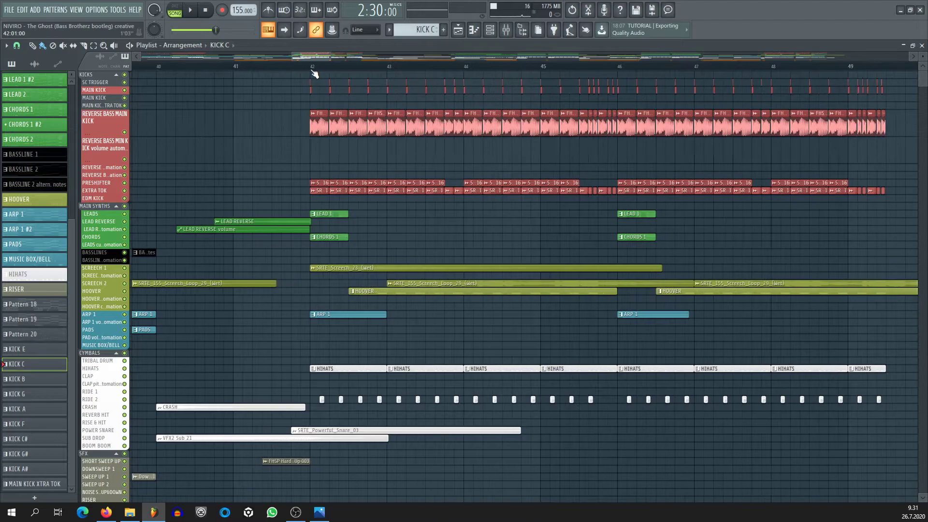
{"action": "scroll", "coordinate": [314, 74], "scroll_direction": "up", "scroll_amount": 4}
Open the FHSP Reversed Bass Kicks 016 sample from its clip, audition it, and close its sampler window.
{"action": "double_click", "coordinate": [336, 114]}
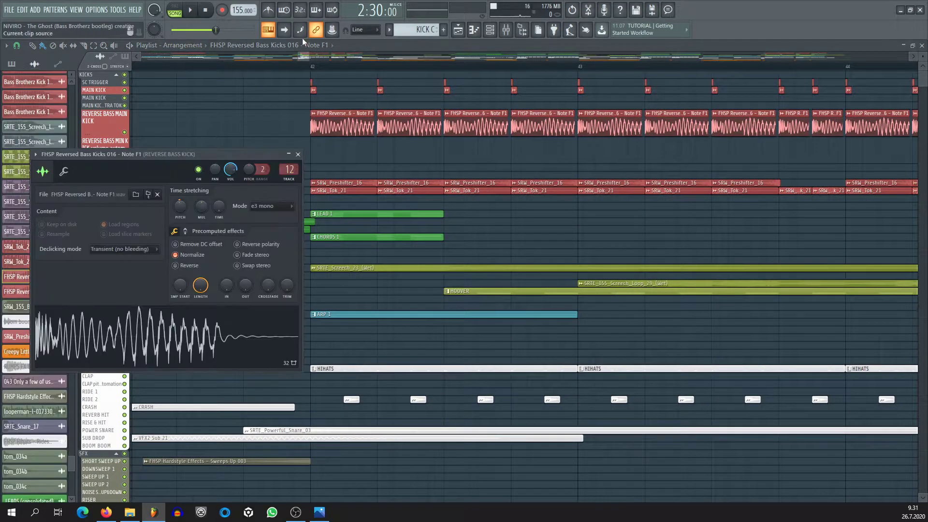
{"action": "scroll", "coordinate": [278, 56], "scroll_direction": "down", "scroll_amount": 5}
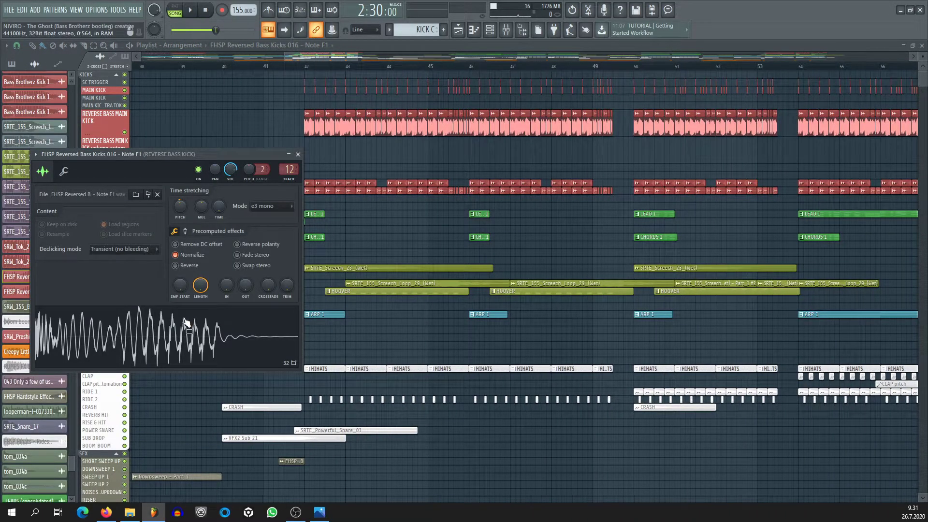
{"action": "left_click", "coordinate": [162, 323]}
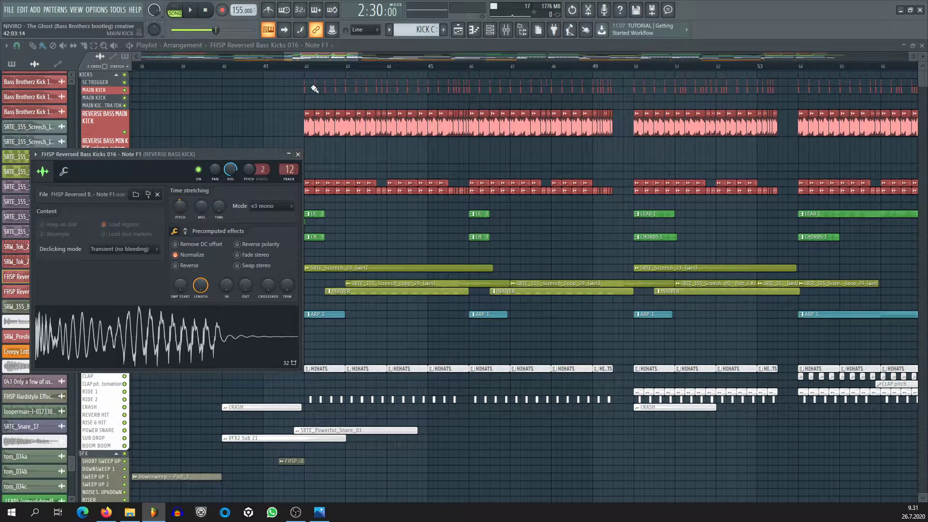
{"action": "left_click_drag", "start_coordinate": [293, 153], "coordinate": [358, 276]}
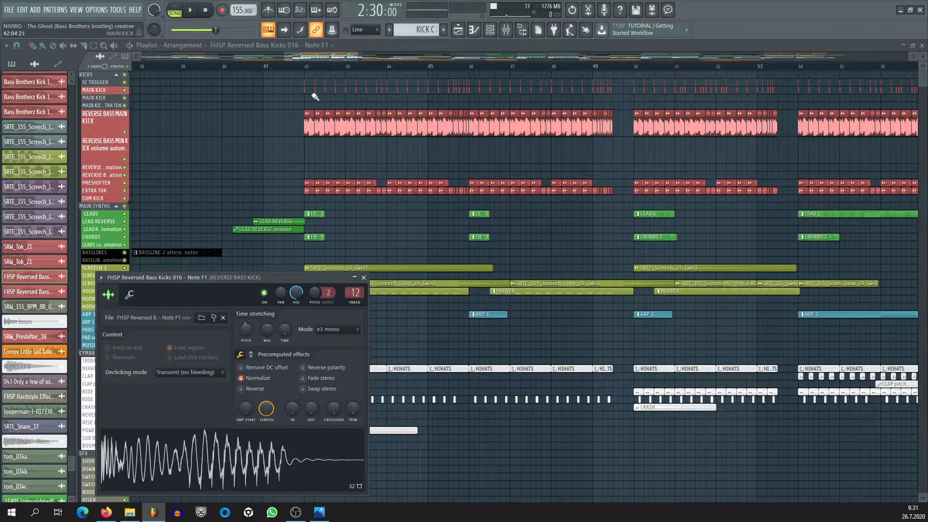
{"action": "left_click_drag", "start_coordinate": [258, 278], "coordinate": [265, 128]}
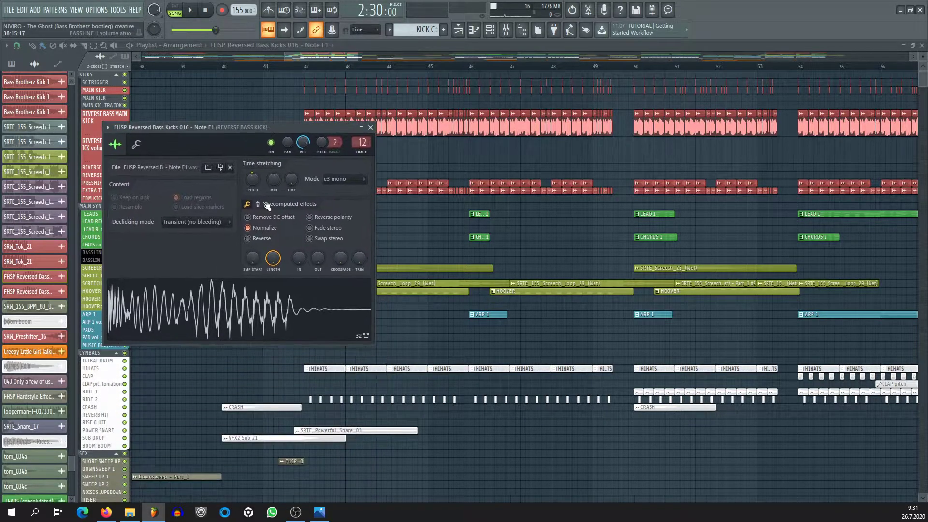
{"action": "left_click", "coordinate": [371, 128]}
Shrink the REVERSE BASS MAIN KICK tracks back to compact height and review the kick sections across the full arrangement.
{"action": "scroll", "coordinate": [324, 69], "scroll_direction": "down", "scroll_amount": 10}
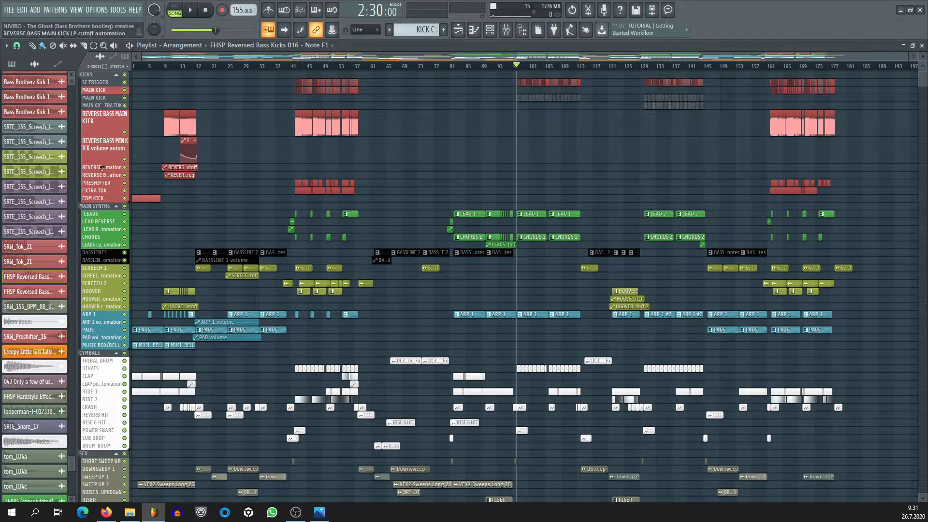
{"action": "left_click_drag", "start_coordinate": [102, 162], "coordinate": [107, 115]}
{"action": "scroll", "coordinate": [302, 72], "scroll_direction": "up", "scroll_amount": 2}
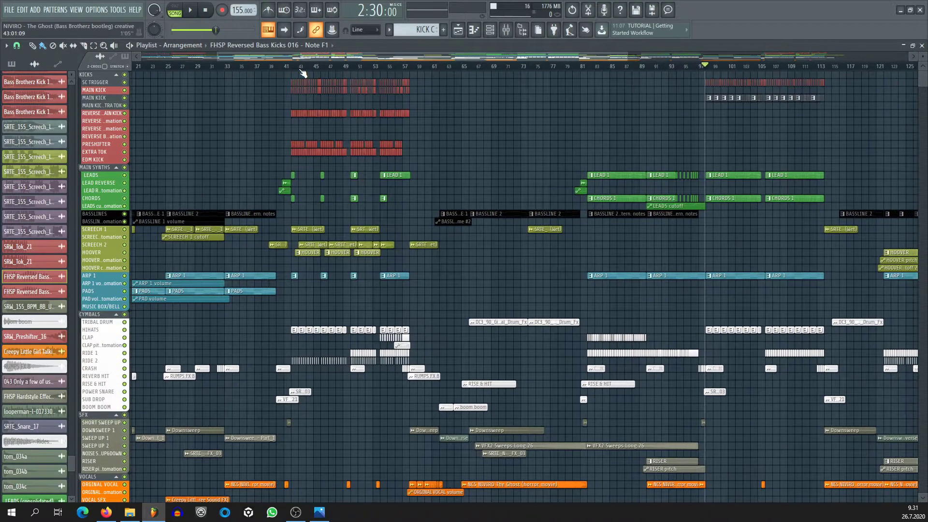
{"action": "scroll", "coordinate": [302, 73], "scroll_direction": "down", "scroll_amount": 2}
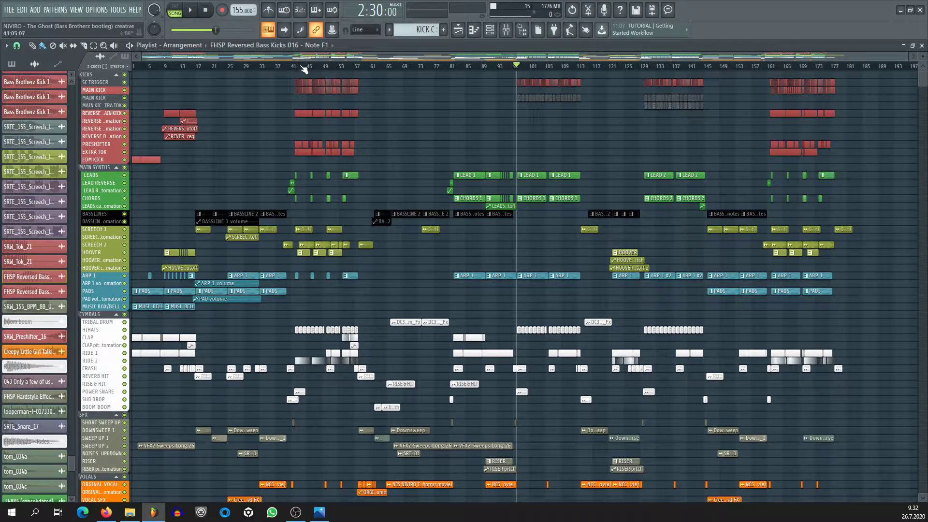
{"action": "scroll", "coordinate": [303, 71], "scroll_direction": "up", "scroll_amount": 4}
{"action": "scroll", "coordinate": [304, 70], "scroll_direction": "down", "scroll_amount": 3}
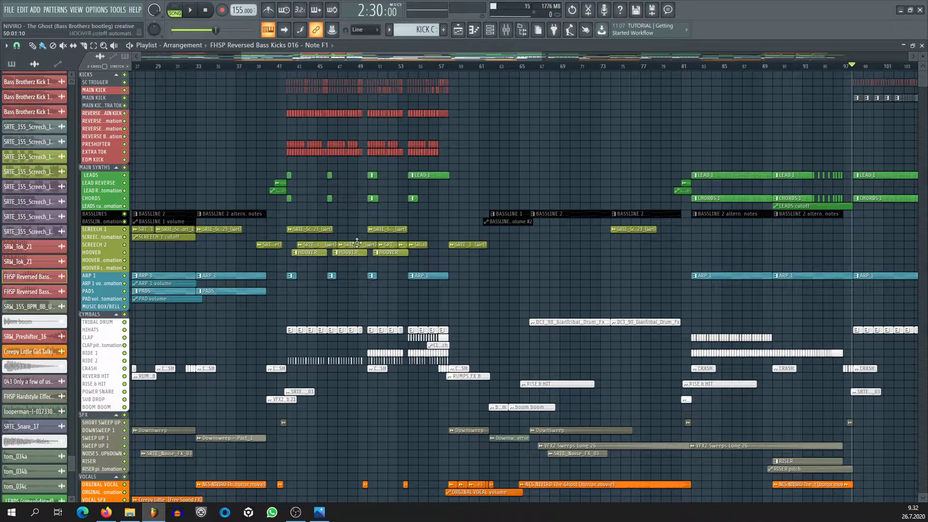
{"action": "scroll", "coordinate": [401, 72], "scroll_direction": "down", "scroll_amount": 3}
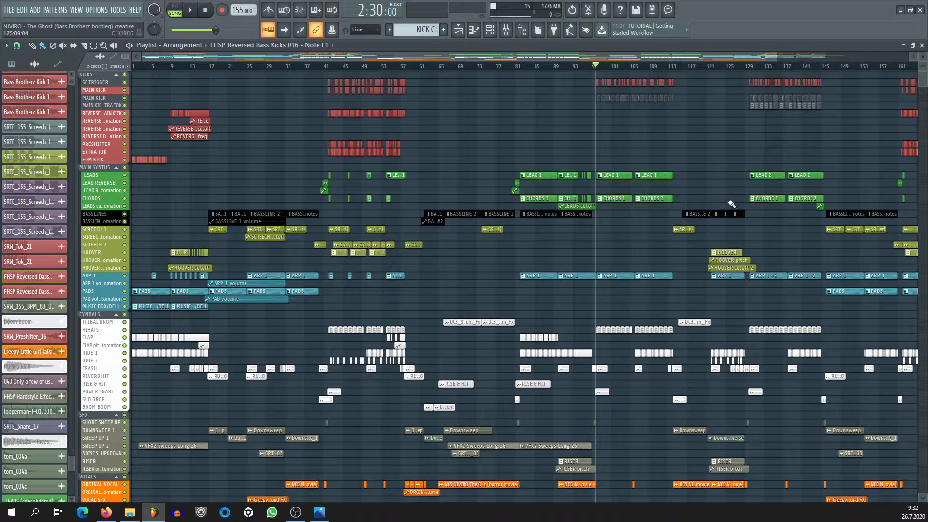
{"action": "scroll", "coordinate": [606, 69], "scroll_direction": "down", "scroll_amount": 1}
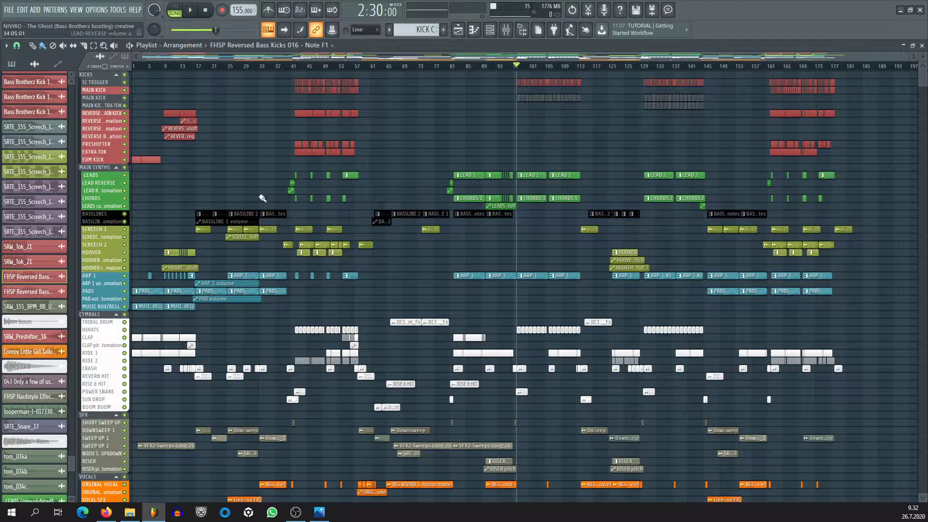
View the LEAD 1 pattern's notes in the piano roll, close it, and check the lead layers in the channel rack.
{"action": "scroll", "coordinate": [307, 68], "scroll_direction": "up", "scroll_amount": 5}
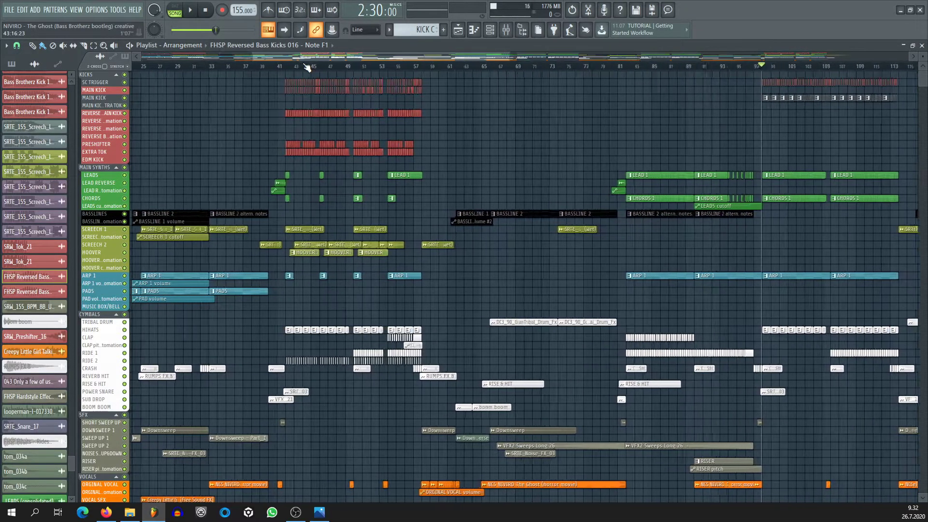
{"action": "double_click", "coordinate": [458, 175]}
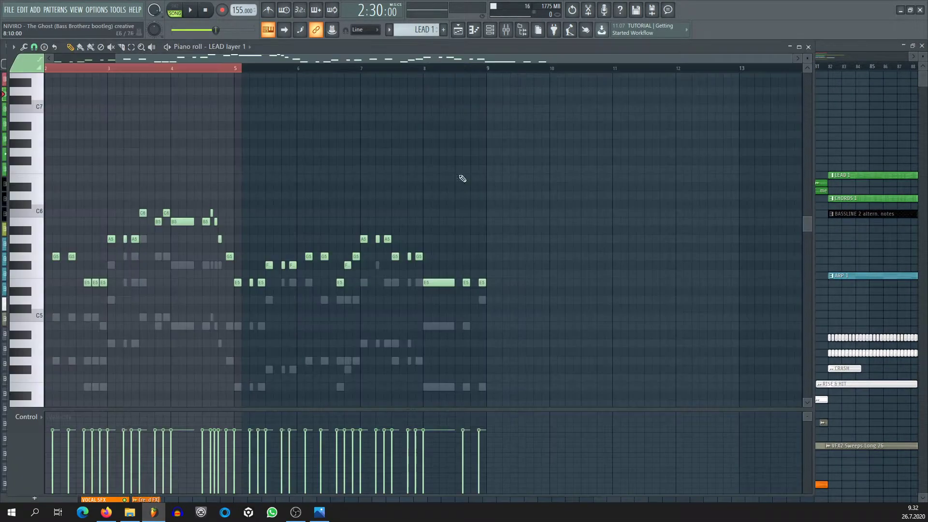
{"action": "left_click", "coordinate": [808, 47]}
{"action": "left_click", "coordinate": [490, 30]}
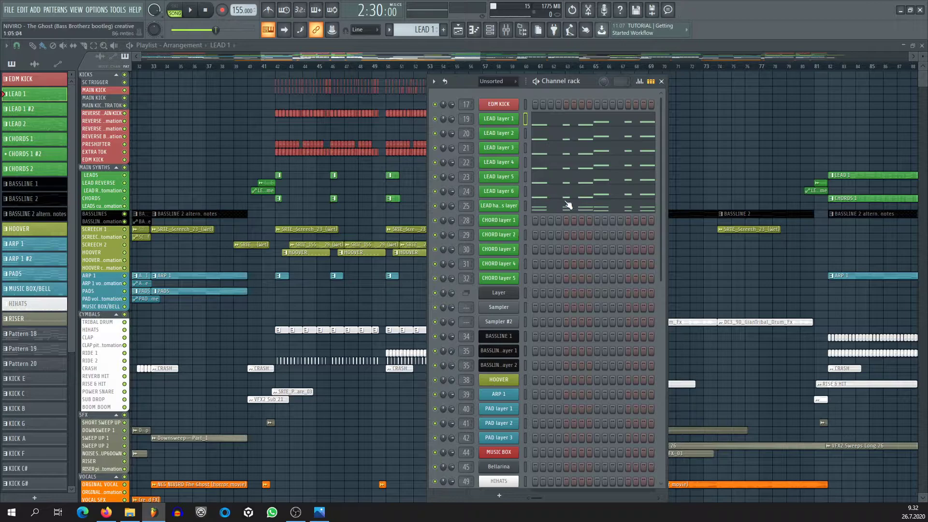
Inspect the LEAD layer 1 track in the mixer, briefly opening and closing its FabFilter Pro-Q 2.
{"action": "left_click", "coordinate": [506, 30]}
{"action": "left_click", "coordinate": [259, 193]}
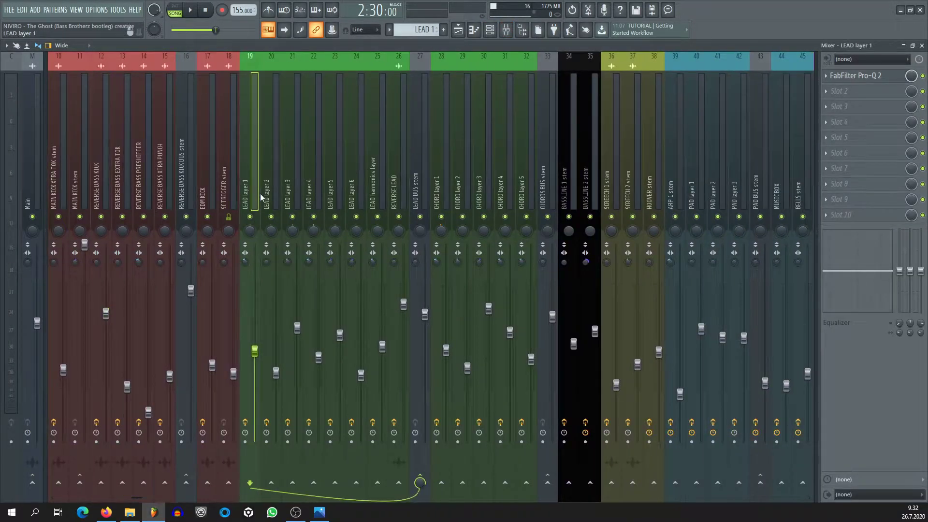
{"action": "left_click", "coordinate": [877, 76]}
{"action": "left_click", "coordinate": [877, 76]}
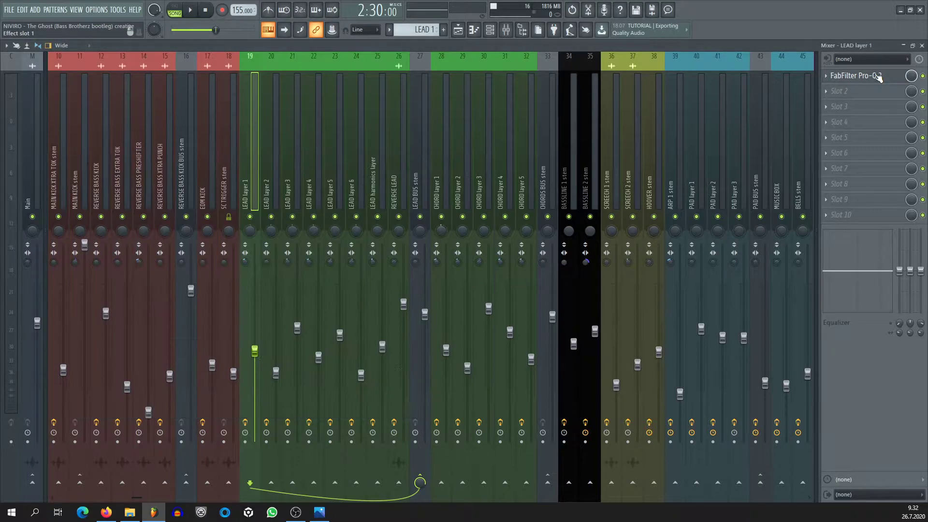
Check the effect slots of LEAD layers 3 to 5 in the mixer and switch playback to pattern mode.
{"action": "left_click", "coordinate": [297, 193]}
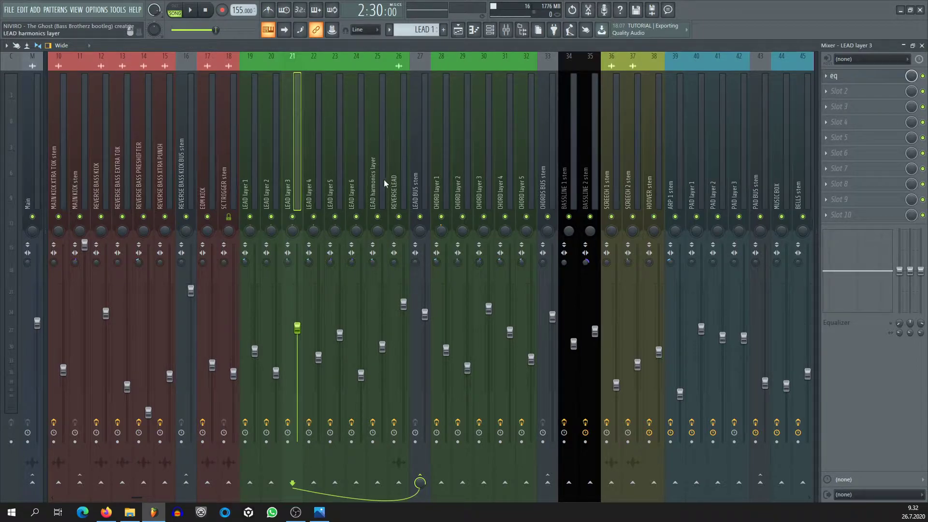
{"action": "key", "text": "Right"}
{"action": "key", "text": "Right"}
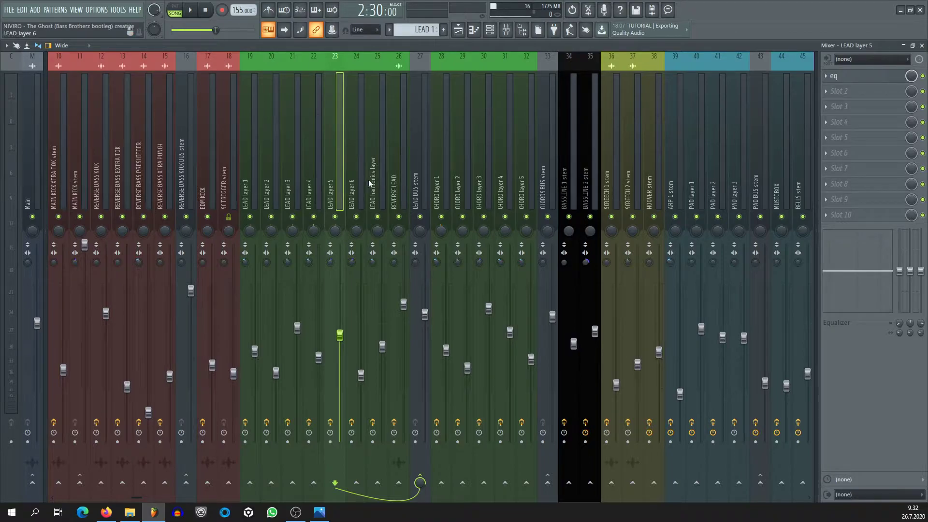
{"action": "left_click", "coordinate": [175, 9]}
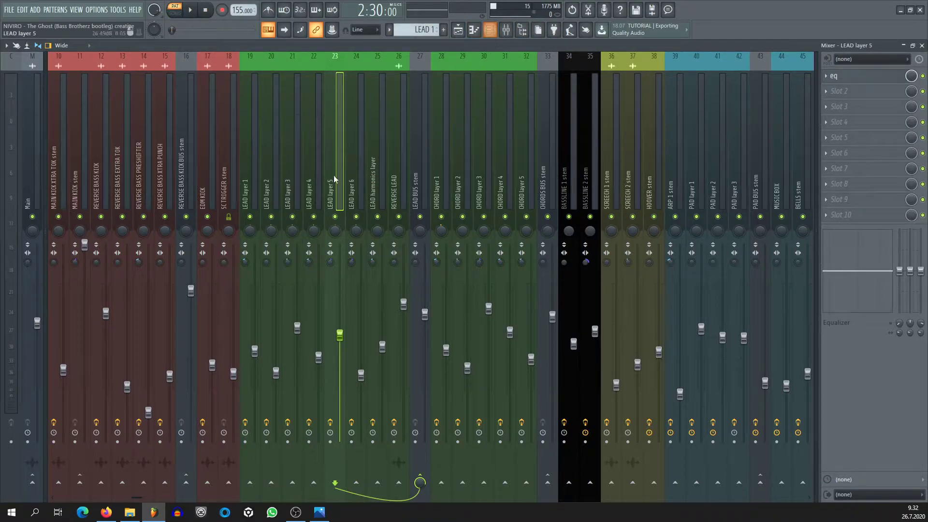
Check the effects and routing of the LEAD BUS stem, REVERSE LEAD and CHORD layer 1 mixer tracks.
{"action": "left_click", "coordinate": [426, 191]}
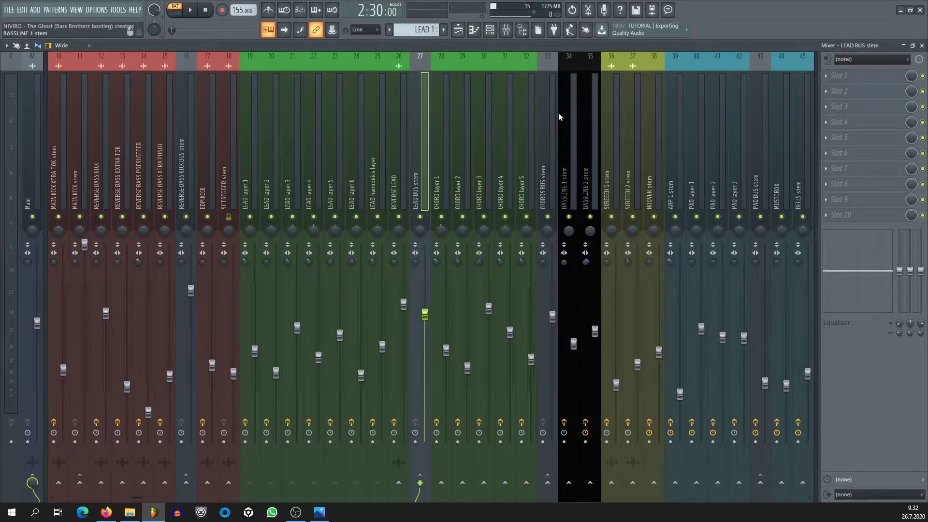
{"action": "left_click", "coordinate": [396, 189]}
{"action": "left_click", "coordinate": [437, 191]}
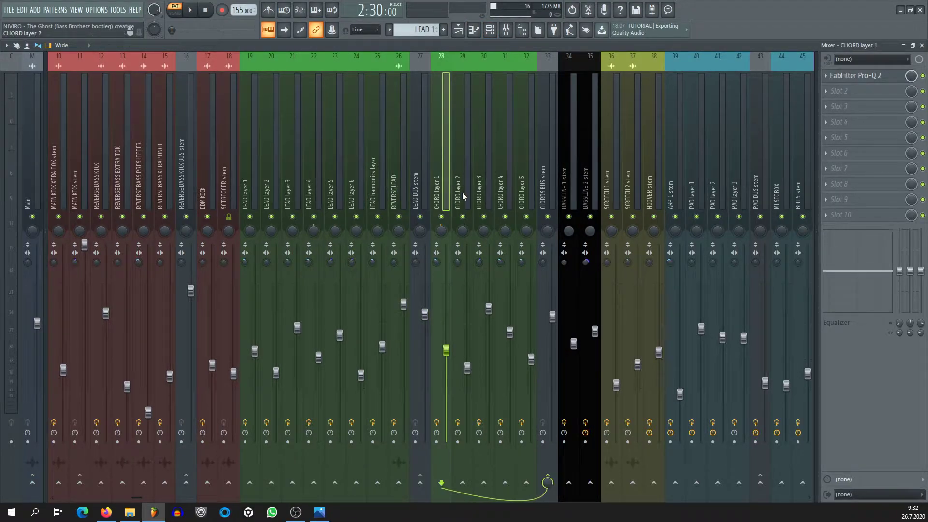
{"action": "left_click", "coordinate": [412, 199]}
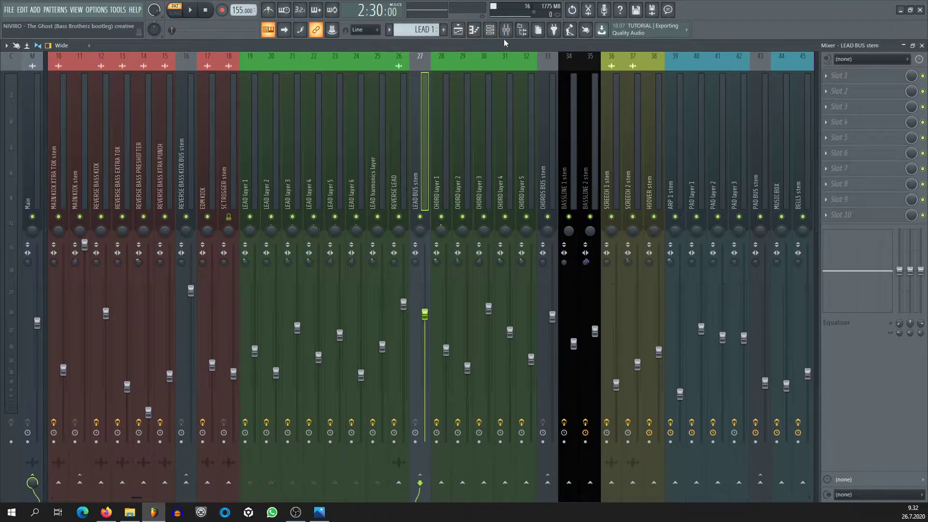
Play the LEAD 1 pattern with the channel rack shown, stop it and return to the mixer.
{"action": "left_click", "coordinate": [490, 30]}
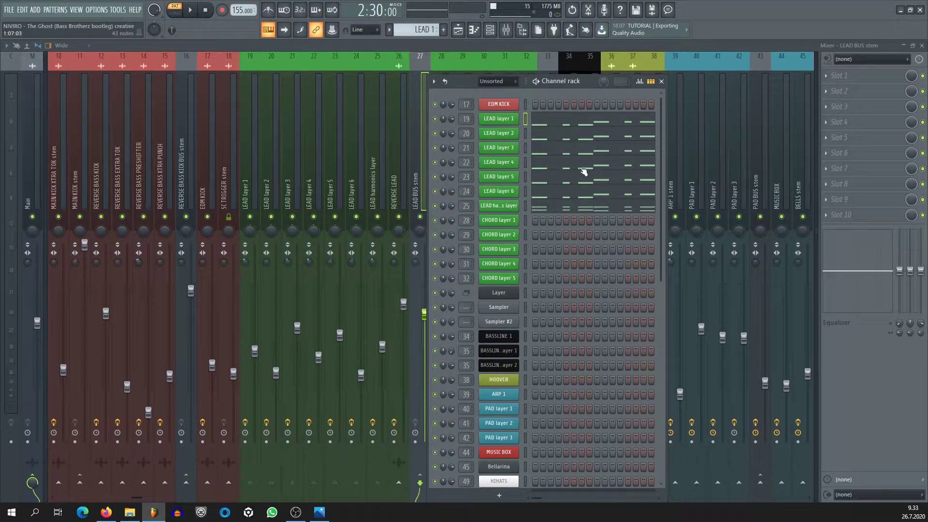
{"action": "left_click", "coordinate": [191, 11]}
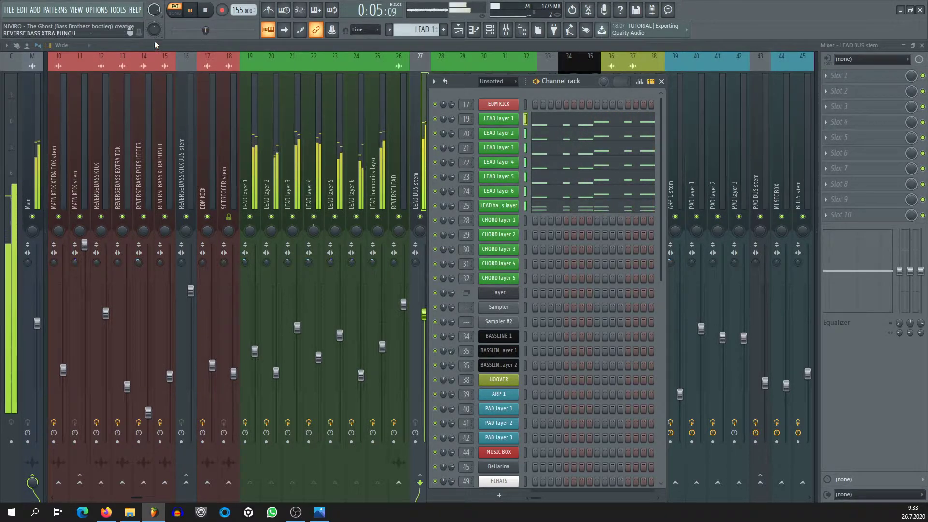
{"action": "left_click", "coordinate": [208, 14]}
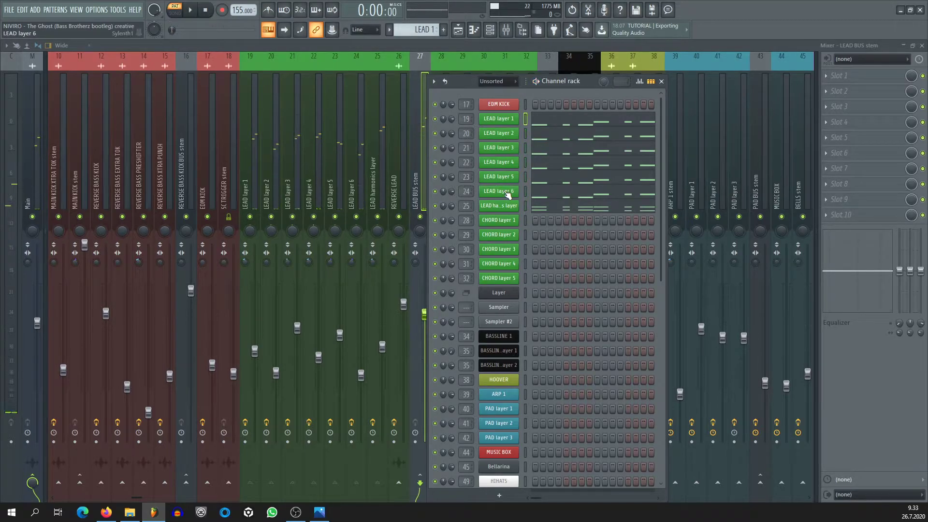
{"action": "left_click", "coordinate": [501, 45]}
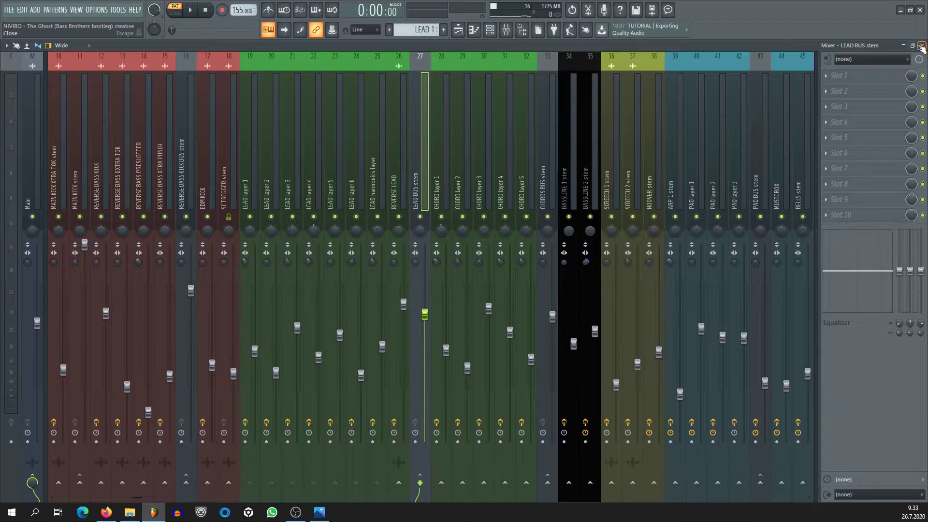
Bring up the playlist and examine the arrangement around the drop at bars 42 to 57.
{"action": "left_click", "coordinate": [490, 30]}
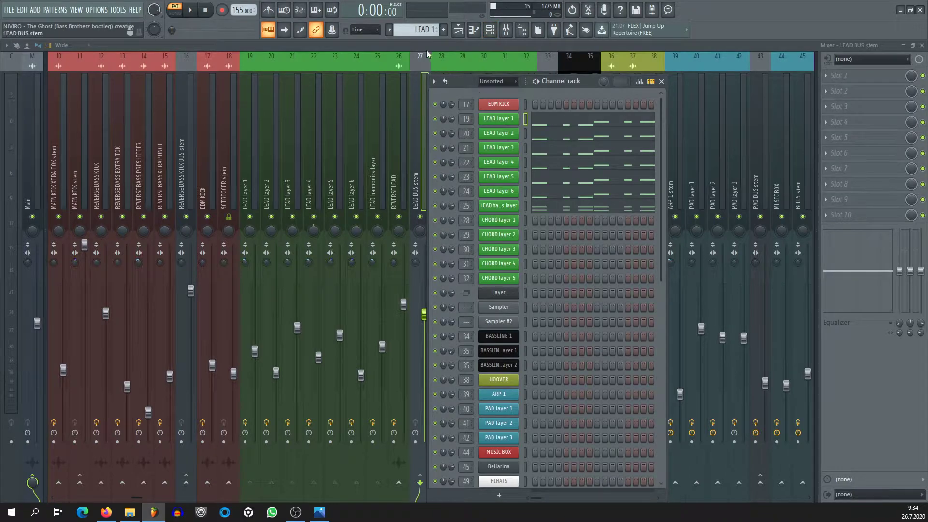
{"action": "left_click", "coordinate": [474, 32]}
{"action": "left_click", "coordinate": [461, 33]}
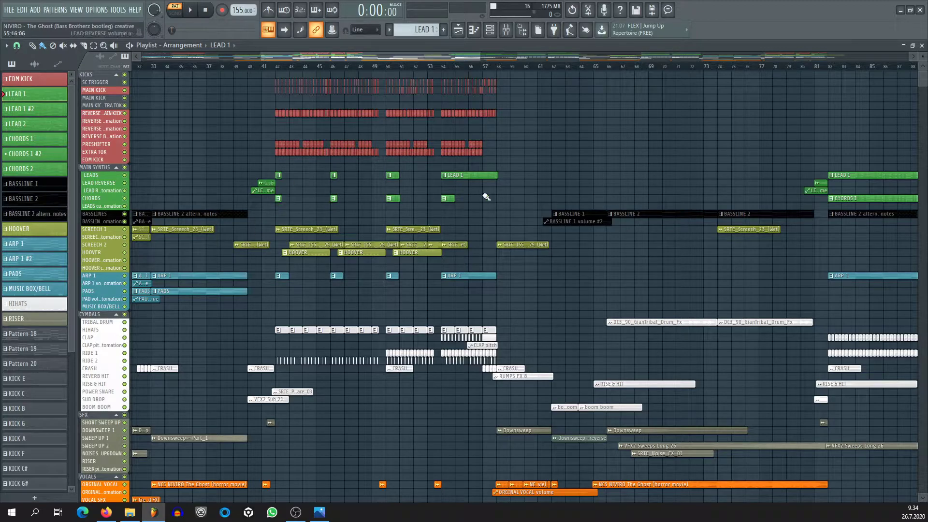
{"action": "scroll", "coordinate": [419, 67], "scroll_direction": "down", "scroll_amount": 2}
{"action": "scroll", "coordinate": [419, 67], "scroll_direction": "down", "scroll_amount": 1}
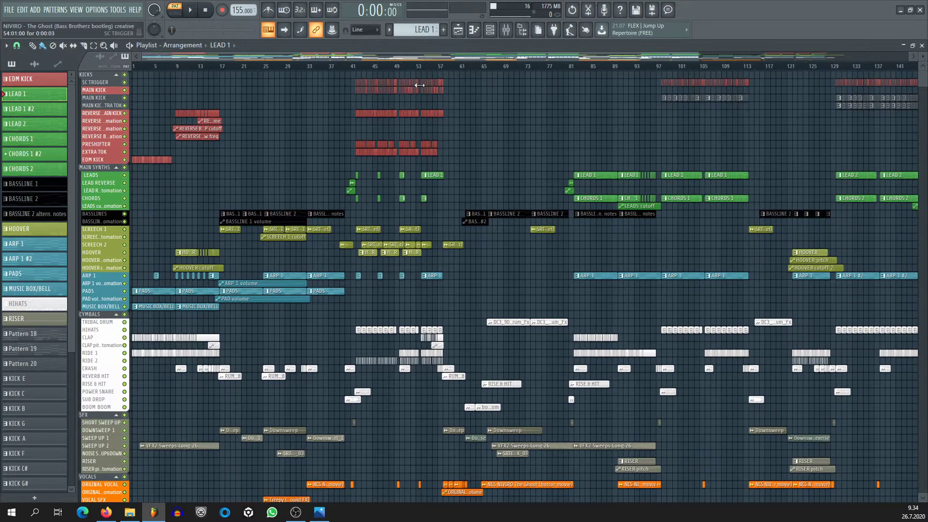
{"action": "scroll", "coordinate": [385, 68], "scroll_direction": "up", "scroll_amount": 5}
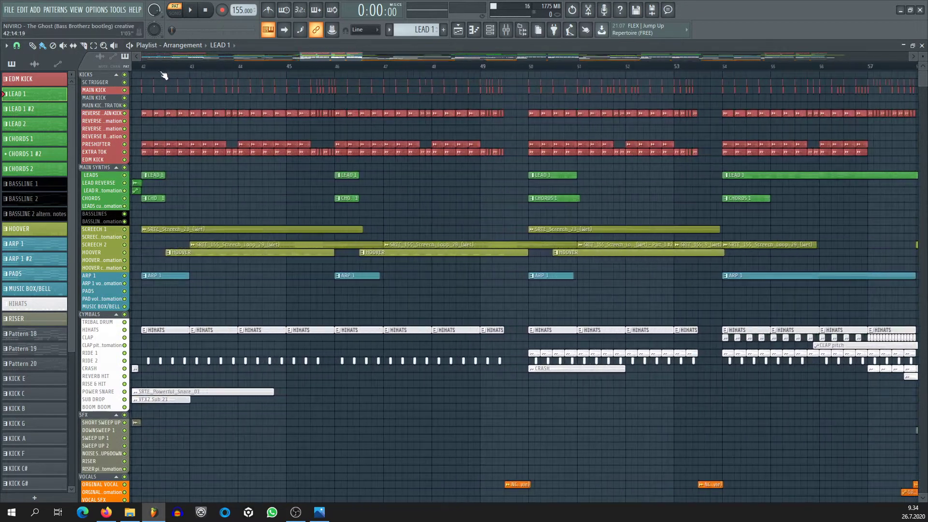
{"action": "scroll", "coordinate": [320, 67], "scroll_direction": "down", "scroll_amount": 2}
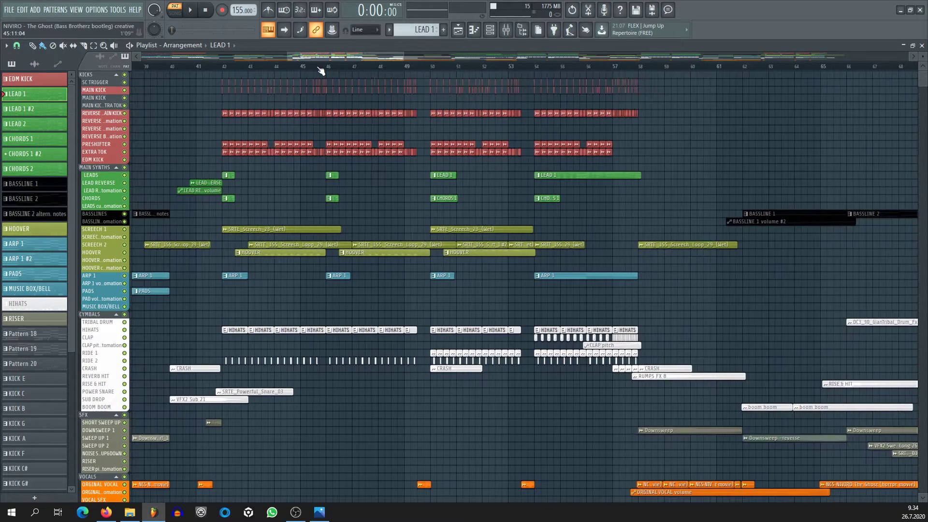
Play the song from the start of the drop at bar 42 and stop it.
{"action": "left_click", "coordinate": [221, 66]}
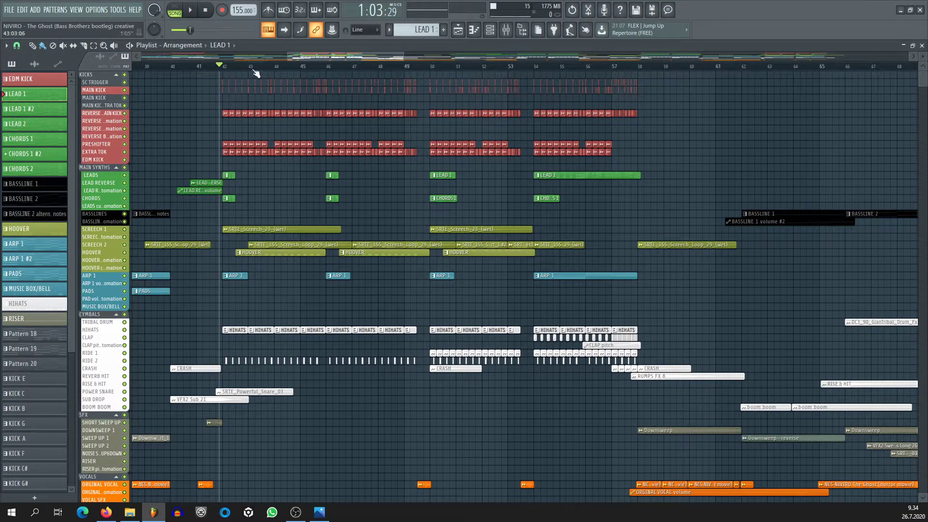
{"action": "scroll", "coordinate": [259, 68], "scroll_direction": "down", "scroll_amount": 2}
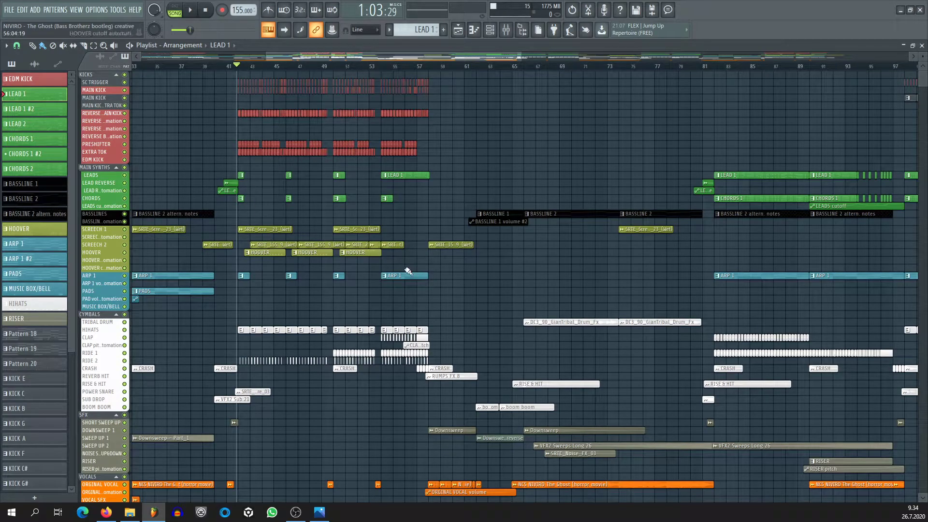
{"action": "key", "text": "space"}
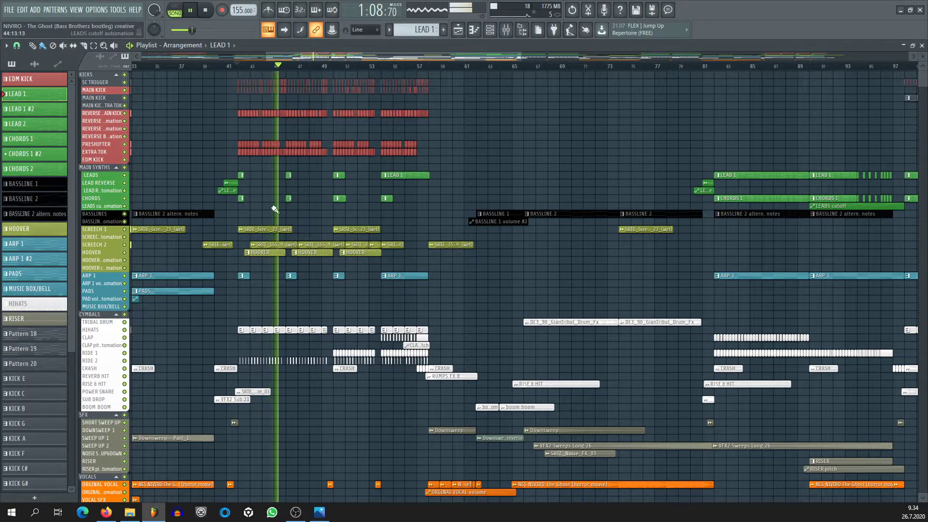
{"action": "scroll", "coordinate": [306, 70], "scroll_direction": "down", "scroll_amount": 5}
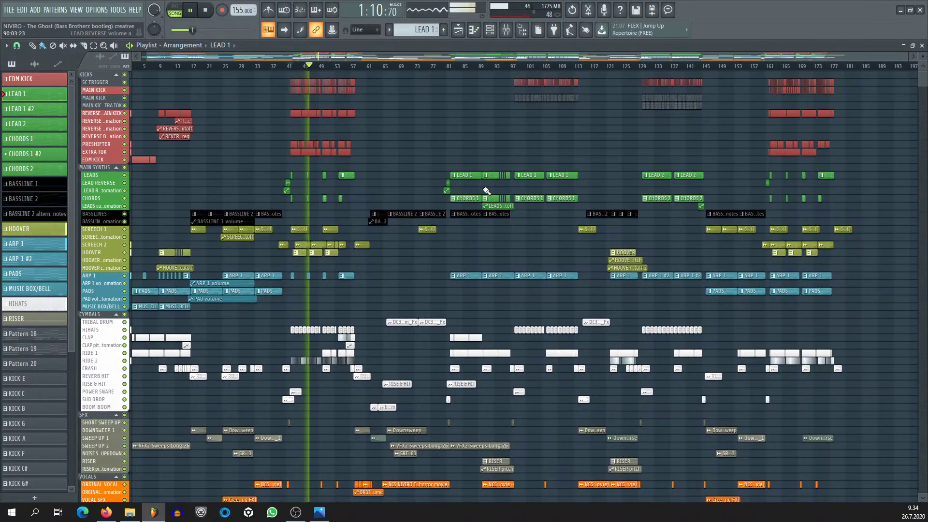
{"action": "key", "text": "space"}
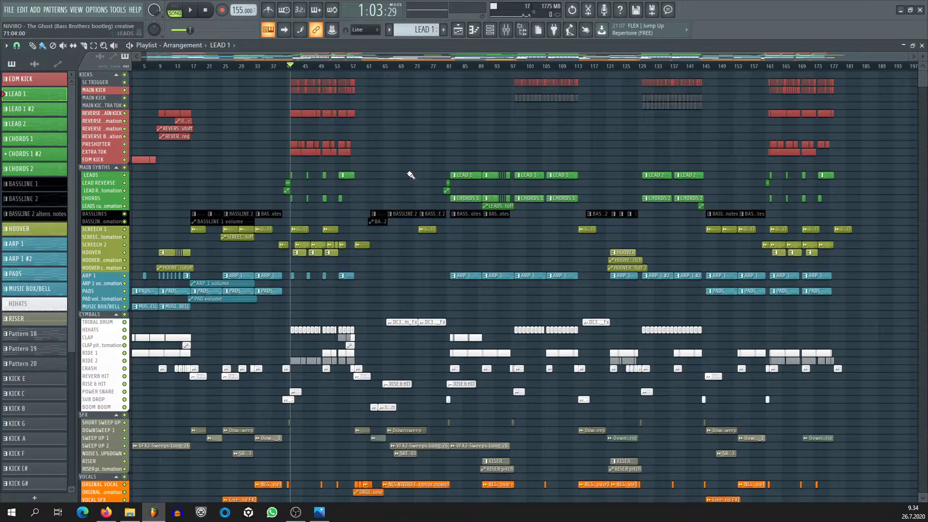
Play the song from bar 98, where the melodic kick section starts, and stop it.
{"action": "left_click", "coordinate": [517, 67]}
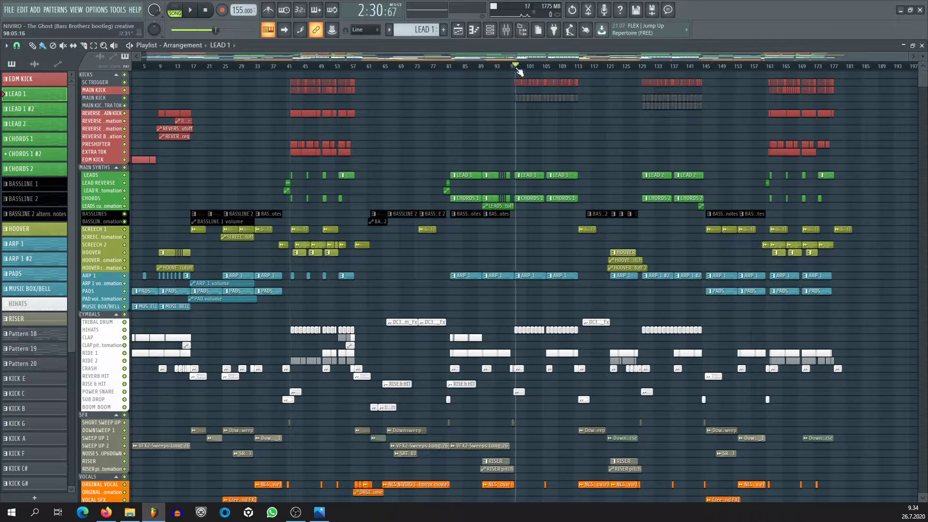
{"action": "scroll", "coordinate": [518, 68], "scroll_direction": "up", "scroll_amount": 8}
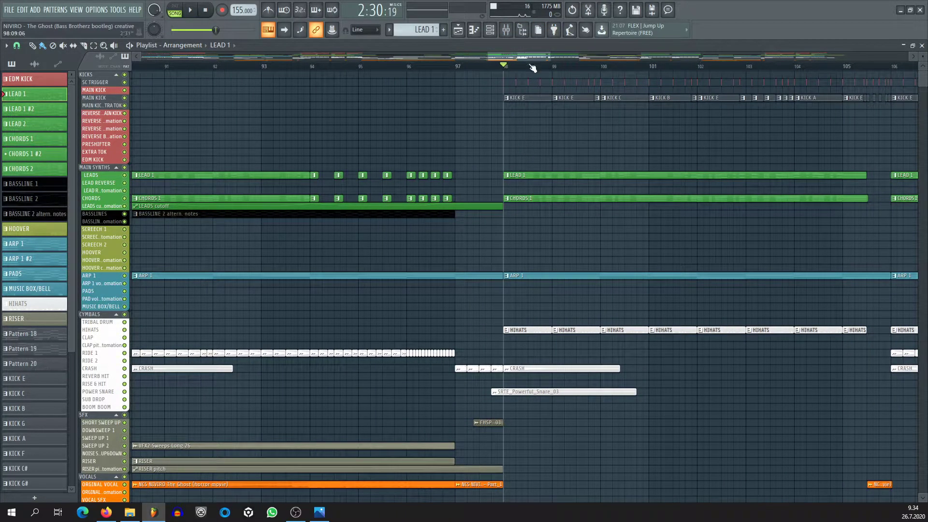
{"action": "key", "text": "space"}
{"action": "scroll", "coordinate": [532, 68], "scroll_direction": "down", "scroll_amount": 8}
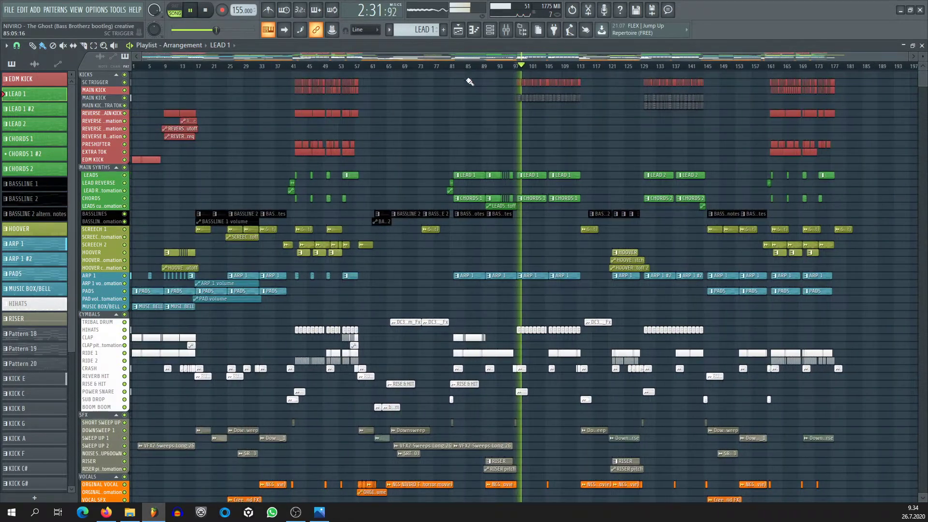
{"action": "key", "text": "space"}
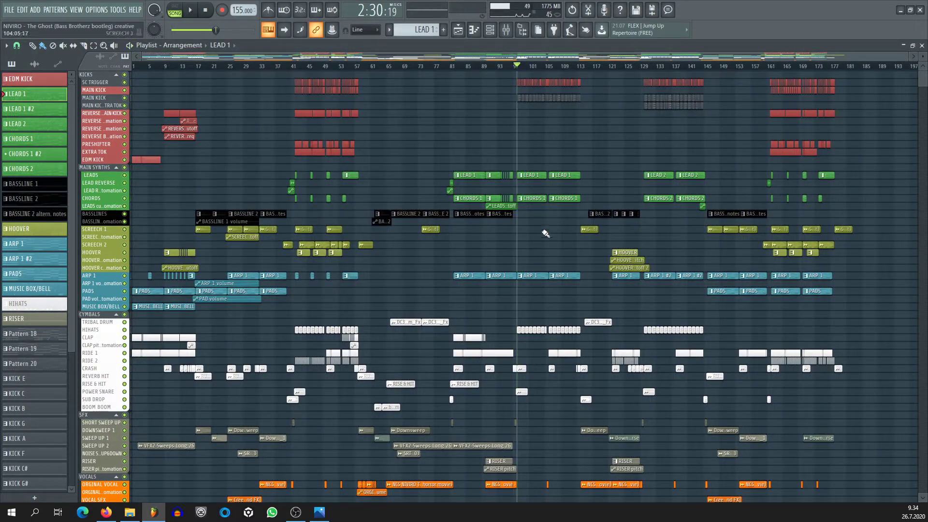
View the CHORDS 1 pattern's Layer channel notes in the piano roll, framing the first seven bars.
{"action": "double_click", "coordinate": [532, 200]}
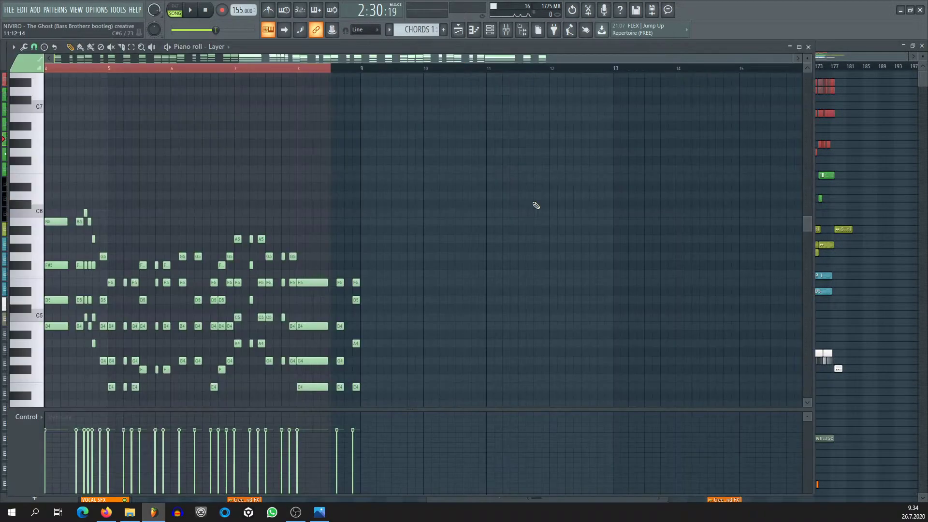
{"action": "left_click", "coordinate": [810, 48]}
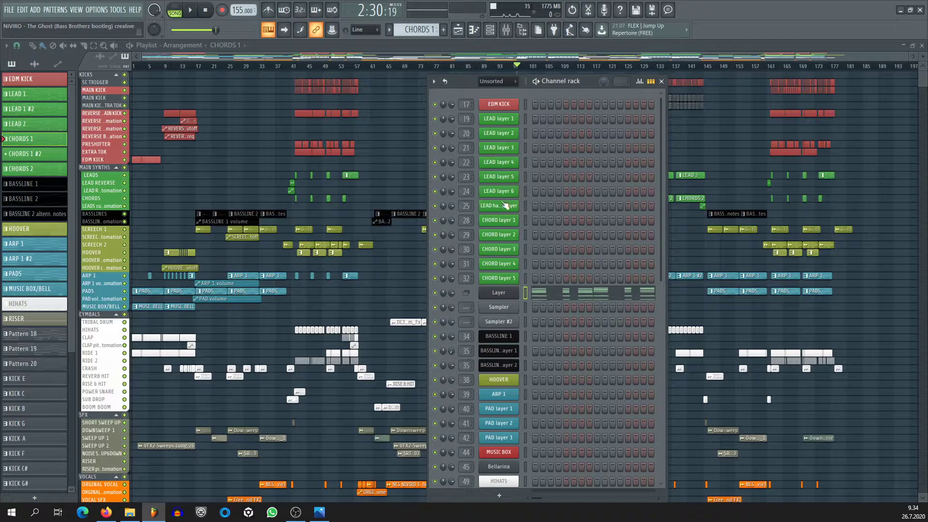
{"action": "left_click", "coordinate": [549, 295]}
{"action": "scroll", "coordinate": [366, 189], "scroll_direction": "down", "scroll_amount": 3}
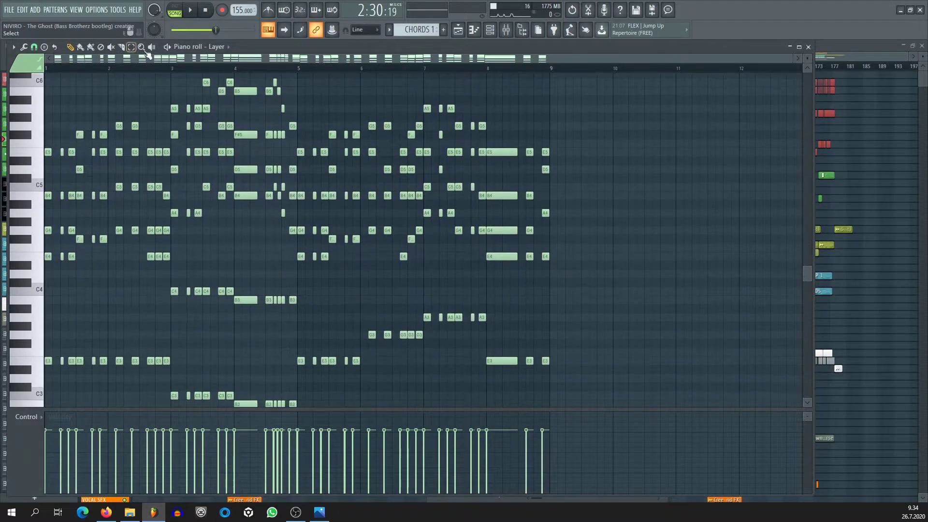
{"action": "scroll", "coordinate": [215, 201], "scroll_direction": "up", "scroll_amount": 1}
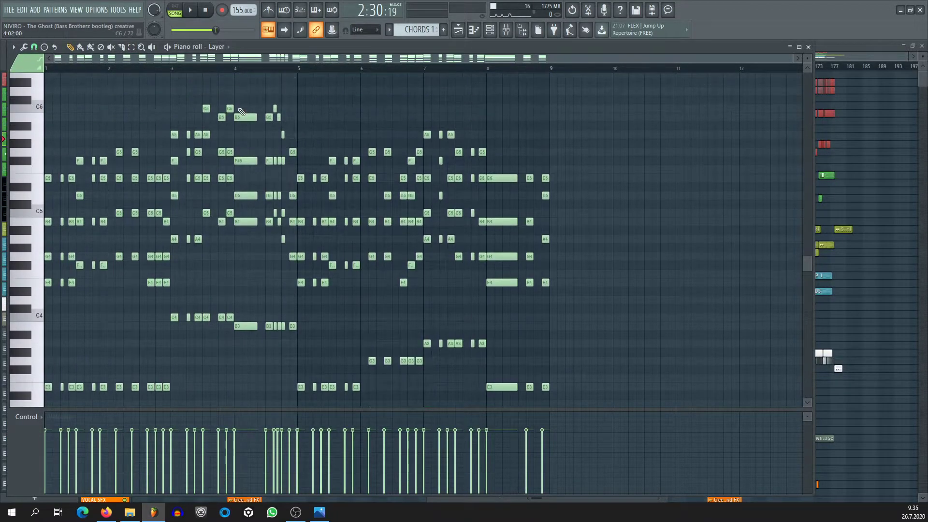
{"action": "scroll", "coordinate": [241, 295], "scroll_direction": "down", "scroll_amount": 3}
{"action": "scroll", "coordinate": [243, 280], "scroll_direction": "up", "scroll_amount": 5}
{"action": "left_click_drag", "start_coordinate": [792, 59], "coordinate": [478, 82]}
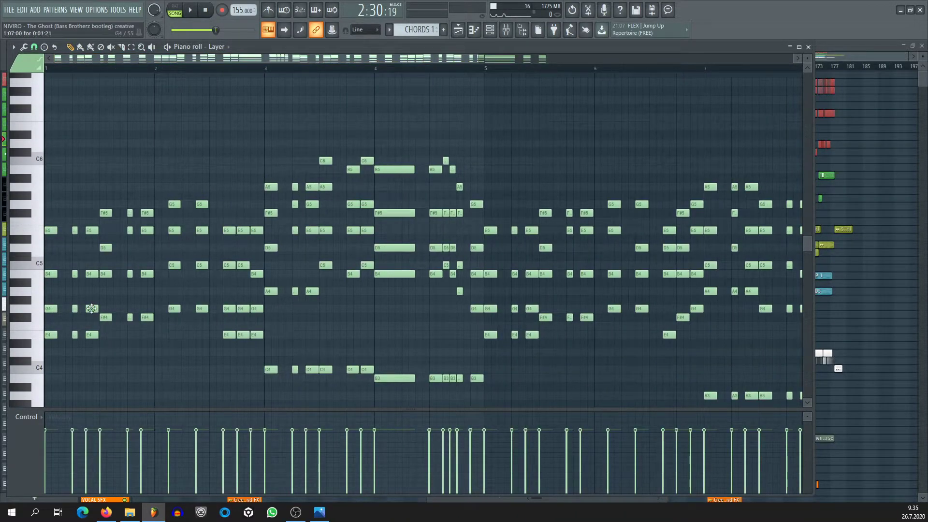
Compare the low bass notes with the upper chord notes of the Layer channel and close the piano roll.
{"action": "scroll", "coordinate": [125, 270], "scroll_direction": "down", "scroll_amount": 4}
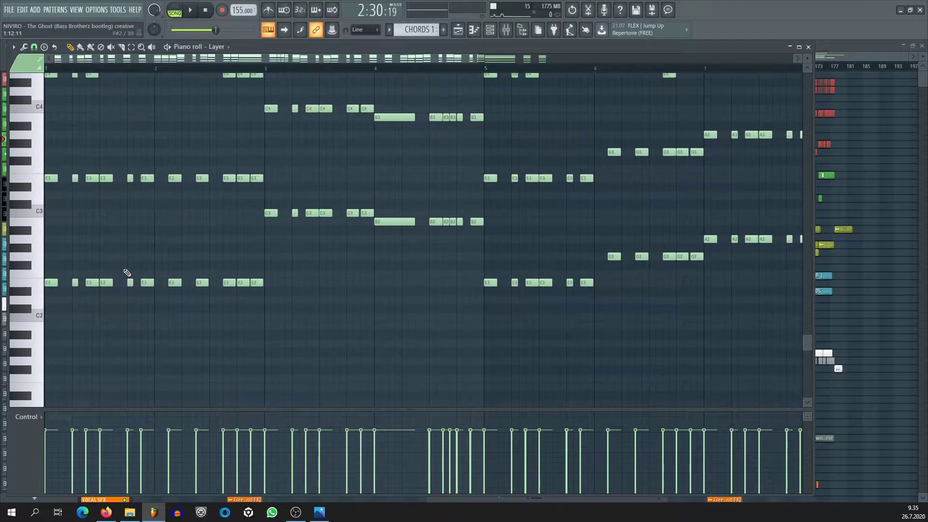
{"action": "scroll", "coordinate": [126, 270], "scroll_direction": "up", "scroll_amount": 3}
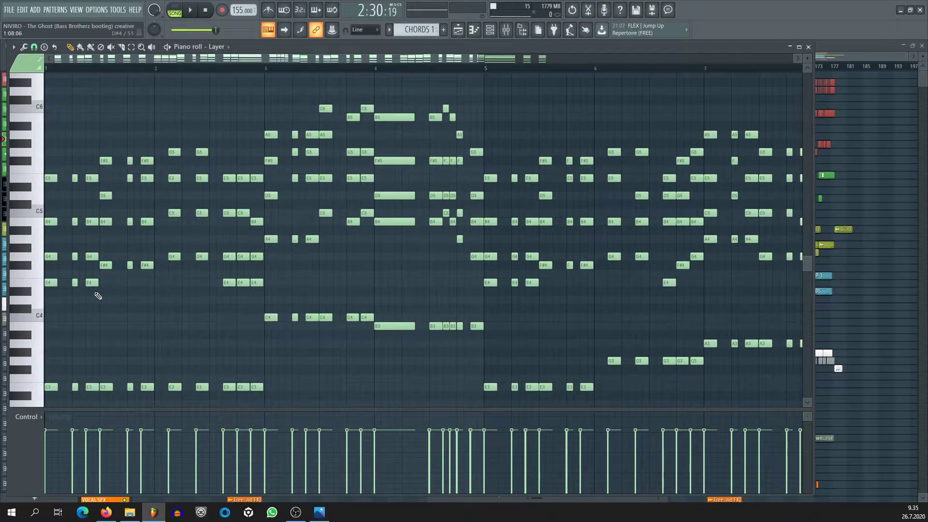
{"action": "scroll", "coordinate": [98, 296], "scroll_direction": "down", "scroll_amount": 6}
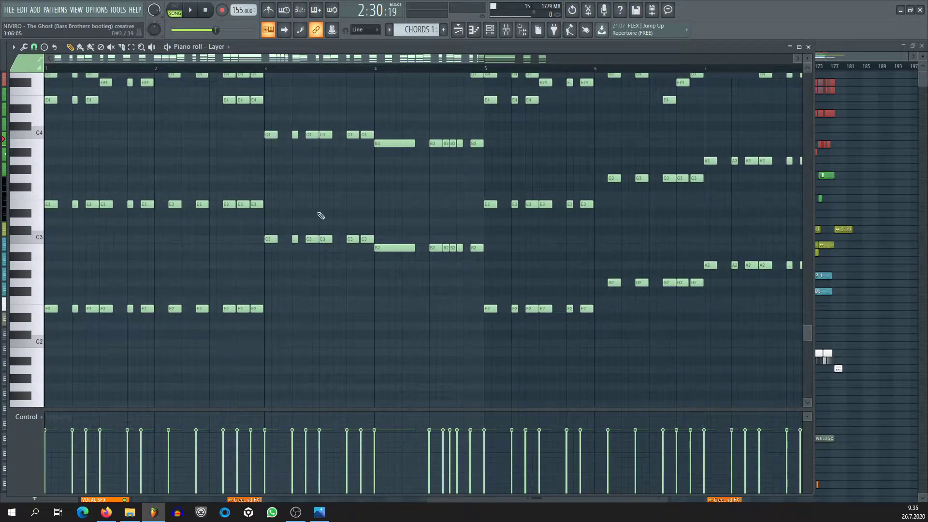
{"action": "scroll", "coordinate": [141, 348], "scroll_direction": "up", "scroll_amount": 5}
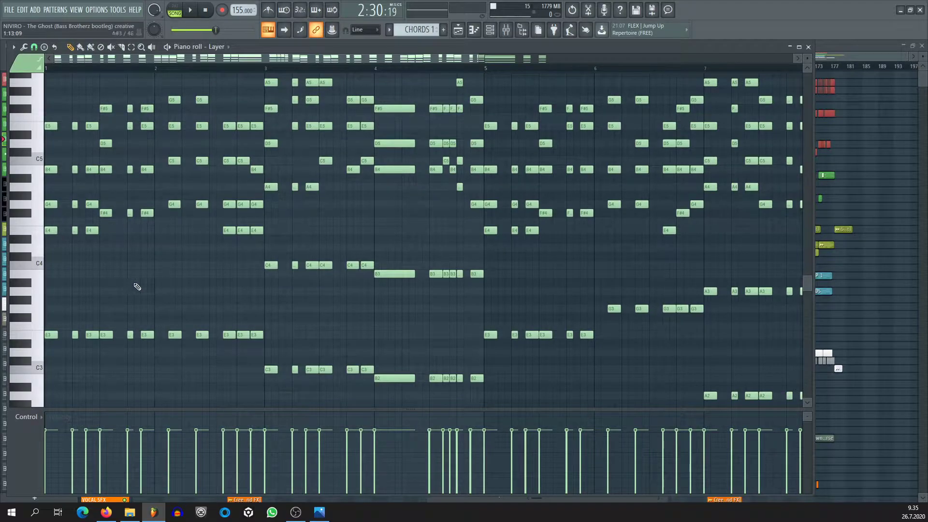
{"action": "scroll", "coordinate": [126, 249], "scroll_direction": "up", "scroll_amount": 2}
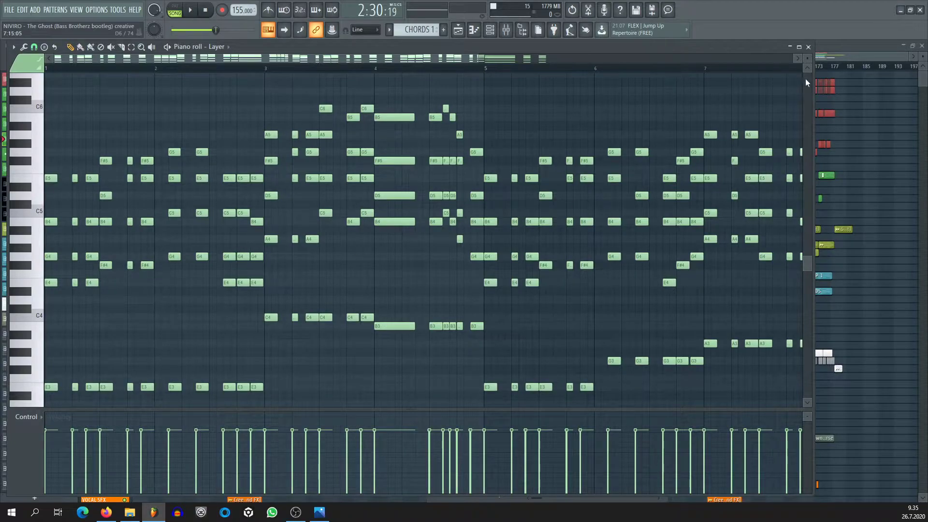
{"action": "left_click", "coordinate": [809, 47]}
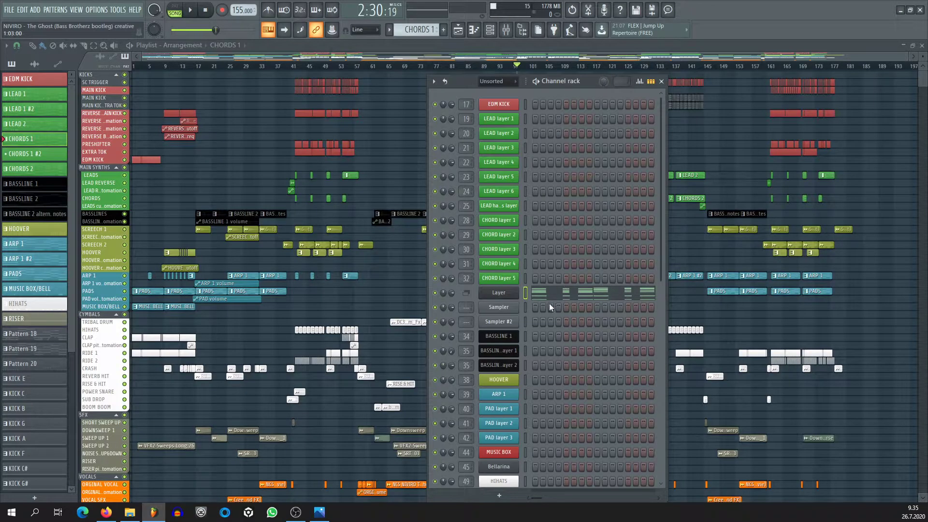
Switch to the LEAD 1 pattern, view the LEAD harmonics layer's notes, and close the piano roll and channel rack.
{"action": "left_click", "coordinate": [422, 29]}
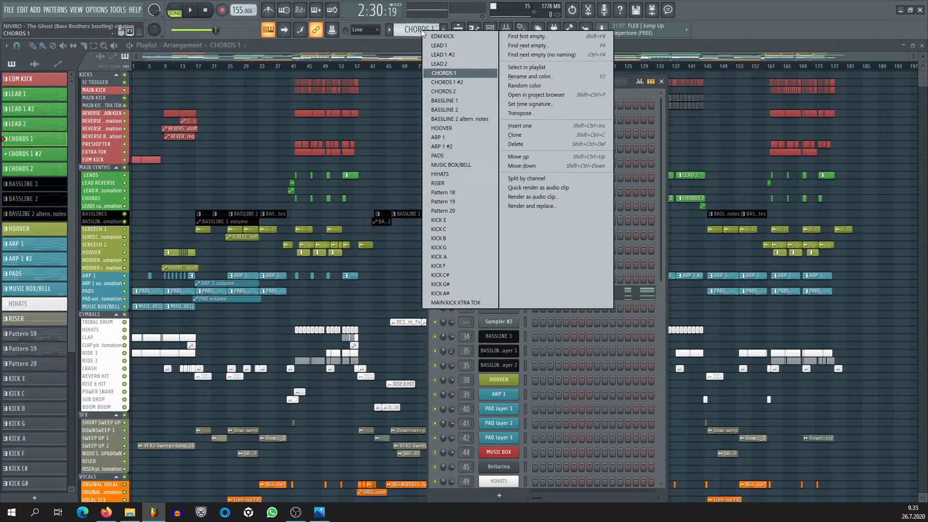
{"action": "left_click", "coordinate": [442, 45]}
{"action": "left_click", "coordinate": [570, 212]}
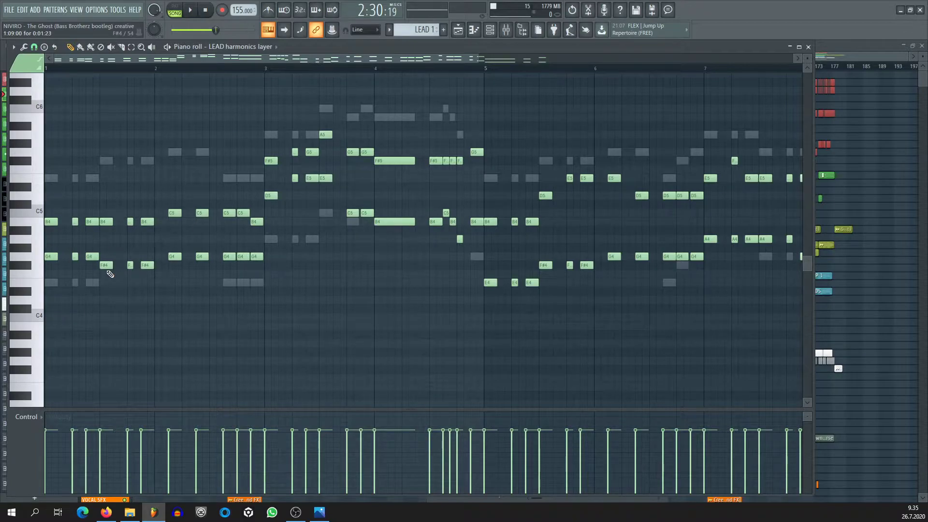
{"action": "left_click", "coordinate": [808, 46]}
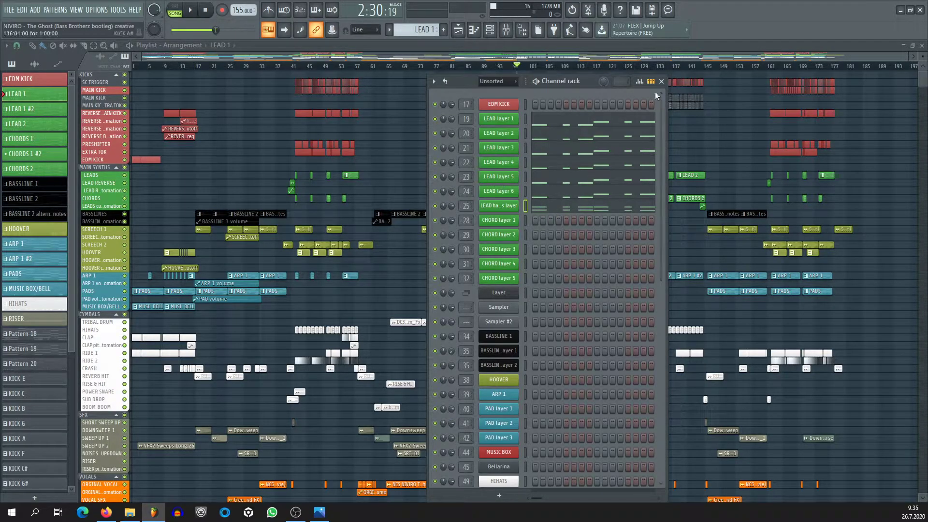
{"action": "left_click", "coordinate": [661, 81]}
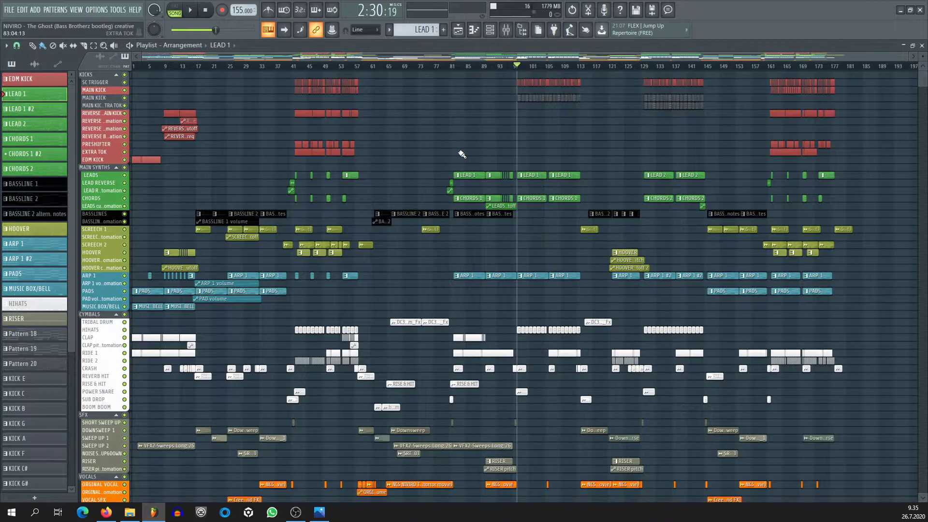
Select the BASSLINE 2 pattern and view the notes of BASSLINE 2 layer 1 in the piano roll.
{"action": "left_click", "coordinate": [442, 214]}
{"action": "left_click", "coordinate": [490, 29]}
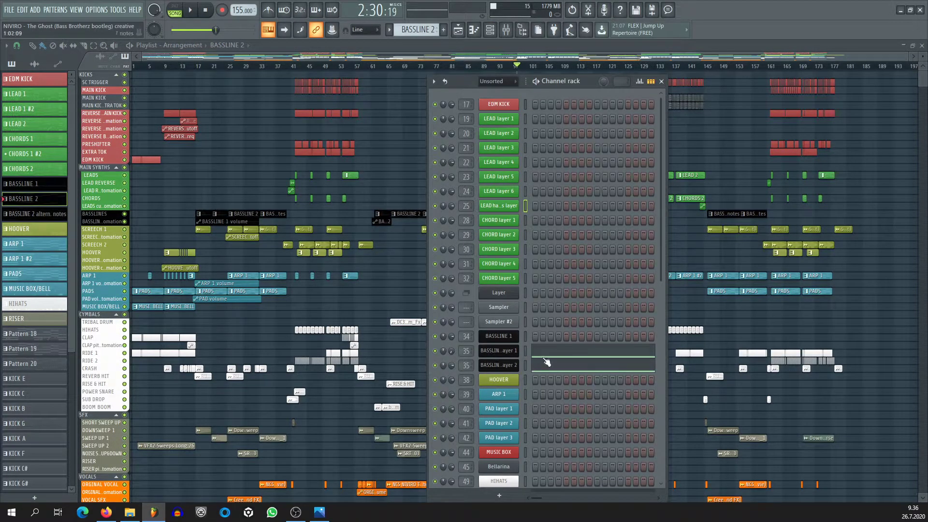
{"action": "left_click", "coordinate": [577, 354]}
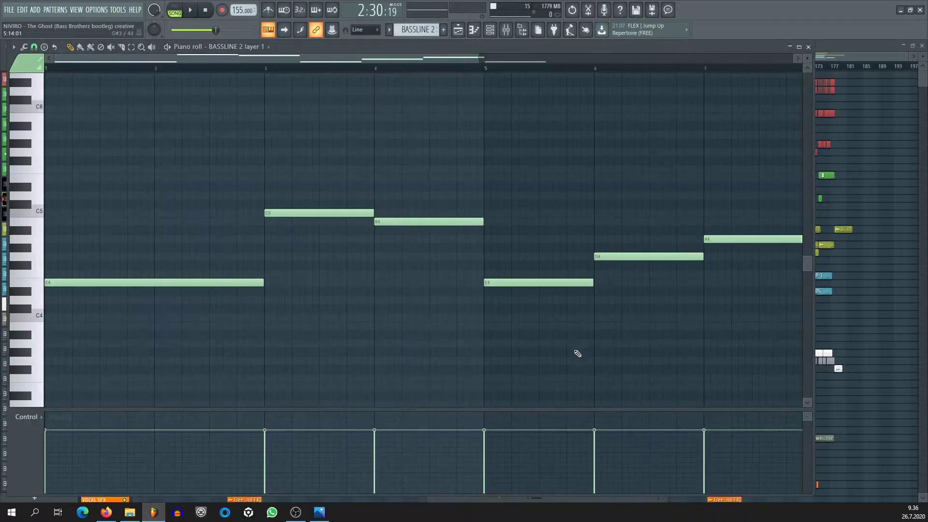
Close the piano roll, view the BASSLINE 2 layer 1 channel's Sylenth1 settings, and close the synth and channel rack.
{"action": "left_click", "coordinate": [808, 46]}
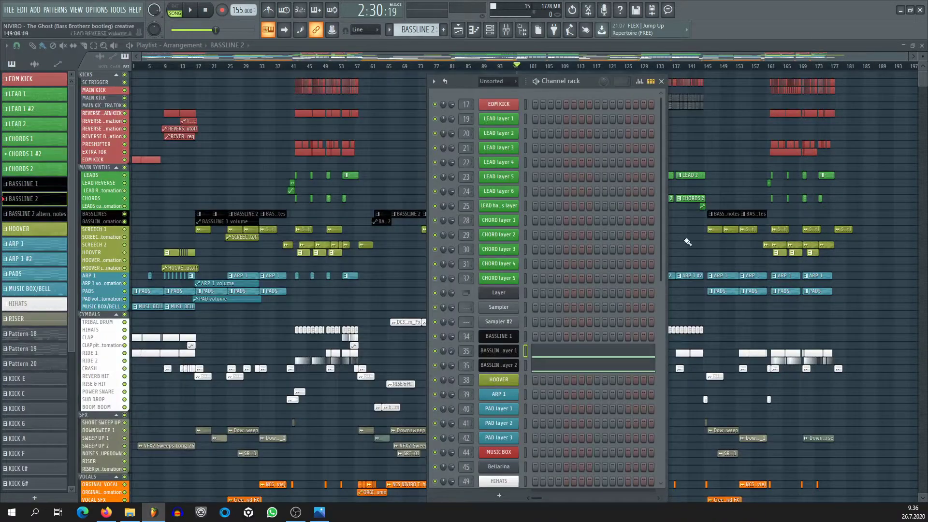
{"action": "left_click", "coordinate": [498, 350]}
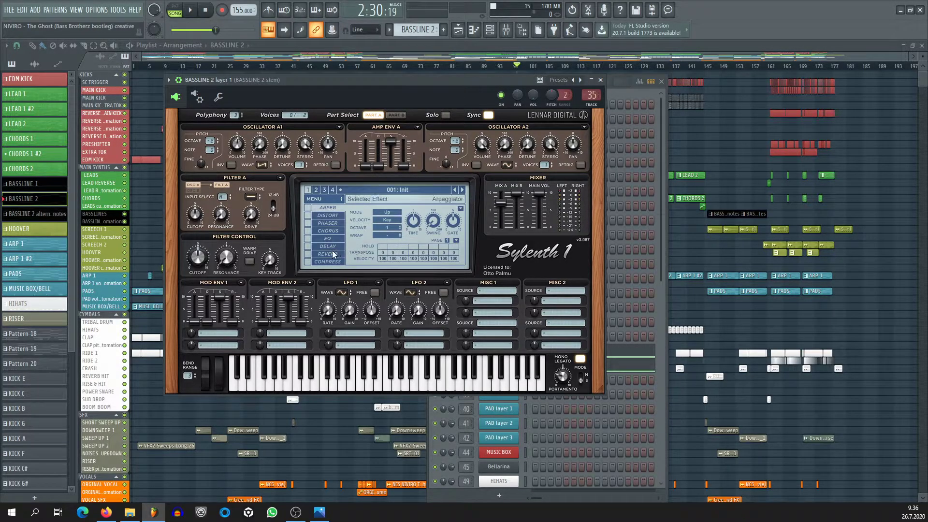
{"action": "left_click", "coordinate": [600, 80]}
{"action": "left_click", "coordinate": [568, 54]}
Examine where the bassline, lead and screech clips sit across the whole arrangement.
{"action": "scroll", "coordinate": [456, 67], "scroll_direction": "up", "scroll_amount": 5}
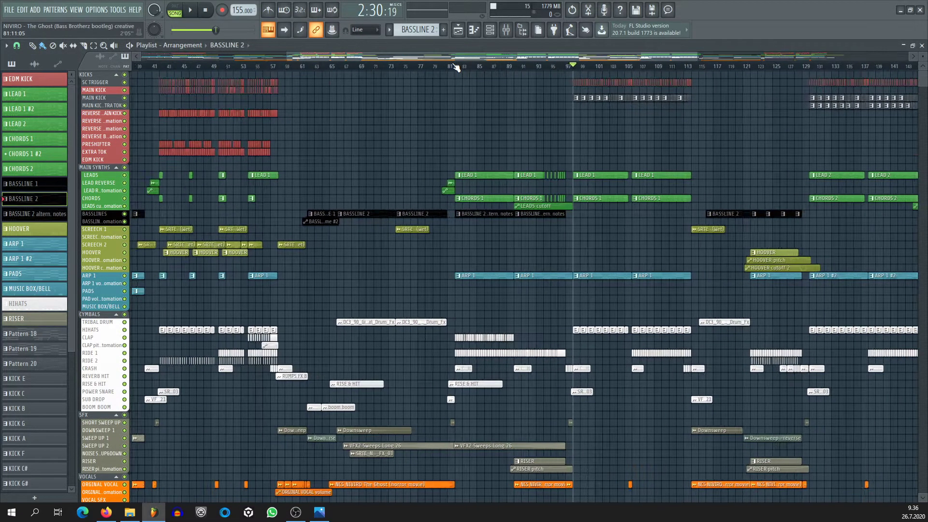
{"action": "scroll", "coordinate": [456, 66], "scroll_direction": "down", "scroll_amount": 5}
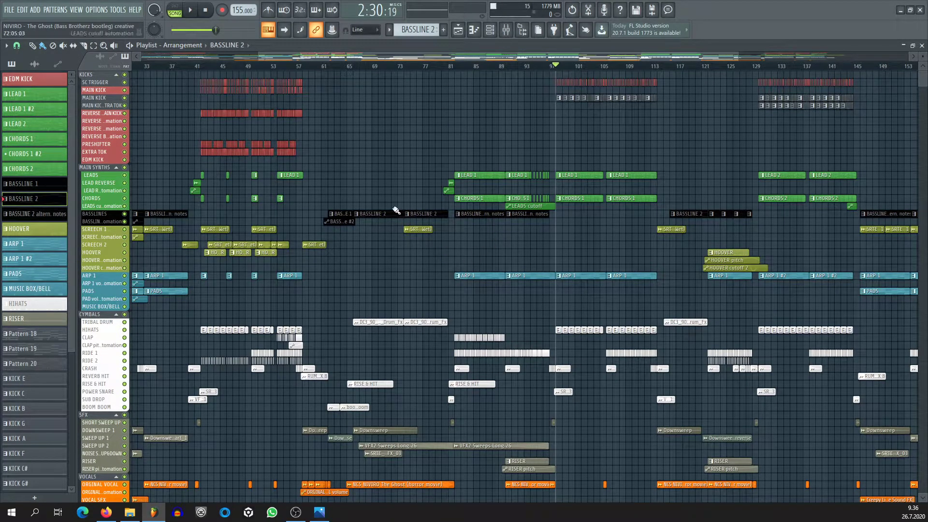
{"action": "scroll", "coordinate": [411, 242], "scroll_direction": "down", "scroll_amount": 5}
{"action": "scroll", "coordinate": [220, 77], "scroll_direction": "down", "scroll_amount": 4}
{"action": "scroll", "coordinate": [201, 120], "scroll_direction": "up", "scroll_amount": 6}
{"action": "scroll", "coordinate": [333, 70], "scroll_direction": "up", "scroll_amount": 8}
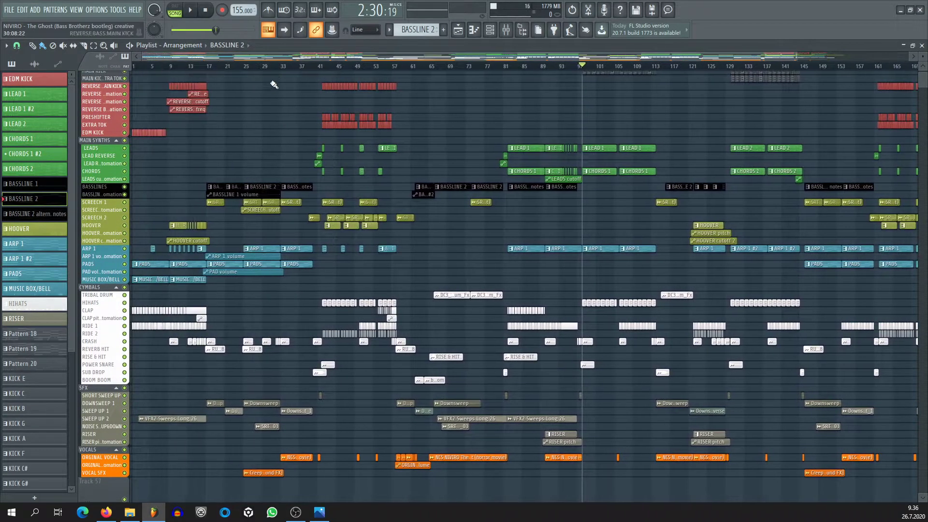
{"action": "scroll", "coordinate": [333, 72], "scroll_direction": "down", "scroll_amount": 4}
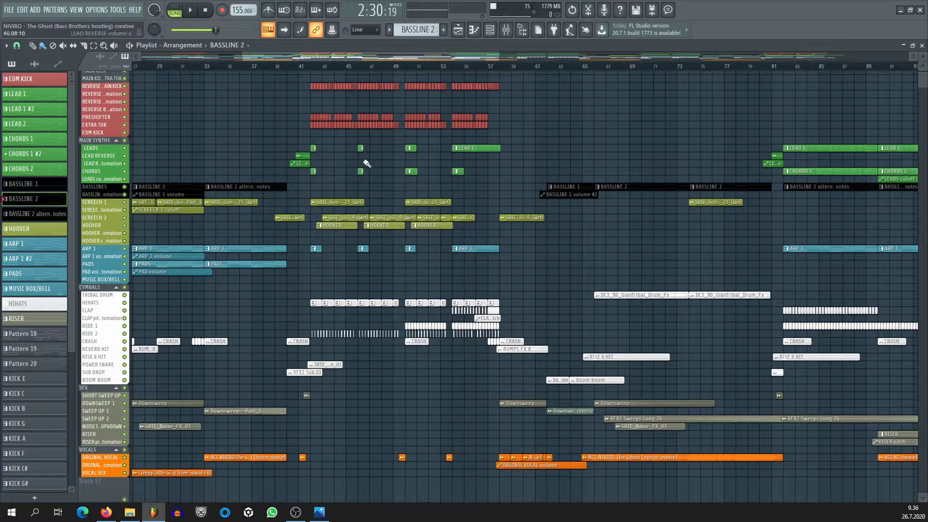
{"action": "scroll", "coordinate": [312, 73], "scroll_direction": "up", "scroll_amount": 3}
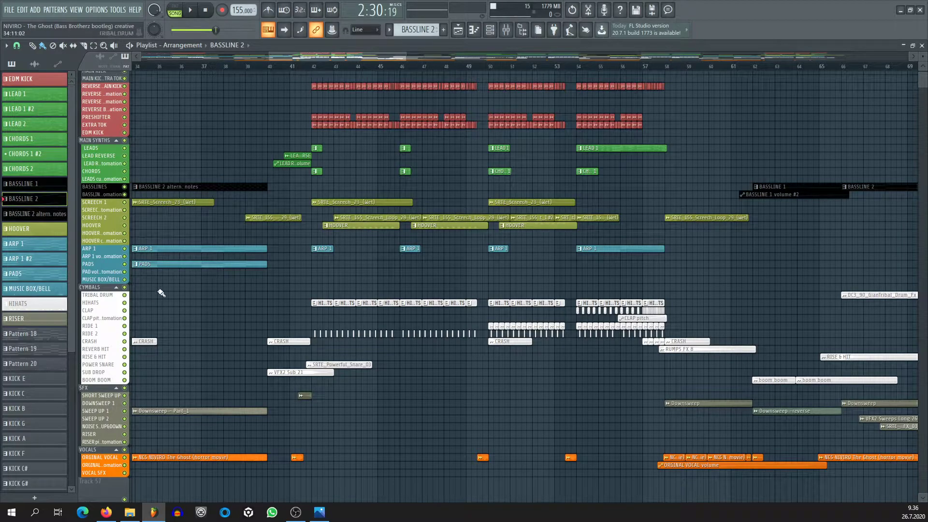
Enlarge the SCREECH 1 track, solo it, and play its SRTE_Screech_23 clip from bar 42.
{"action": "scroll", "coordinate": [365, 67], "scroll_direction": "up", "scroll_amount": 2}
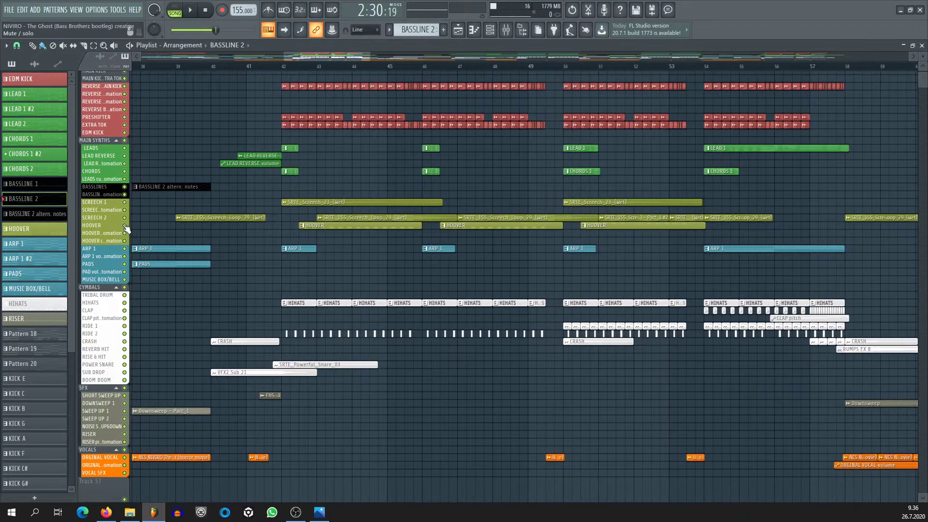
{"action": "left_click_drag", "start_coordinate": [106, 206], "coordinate": [107, 226]}
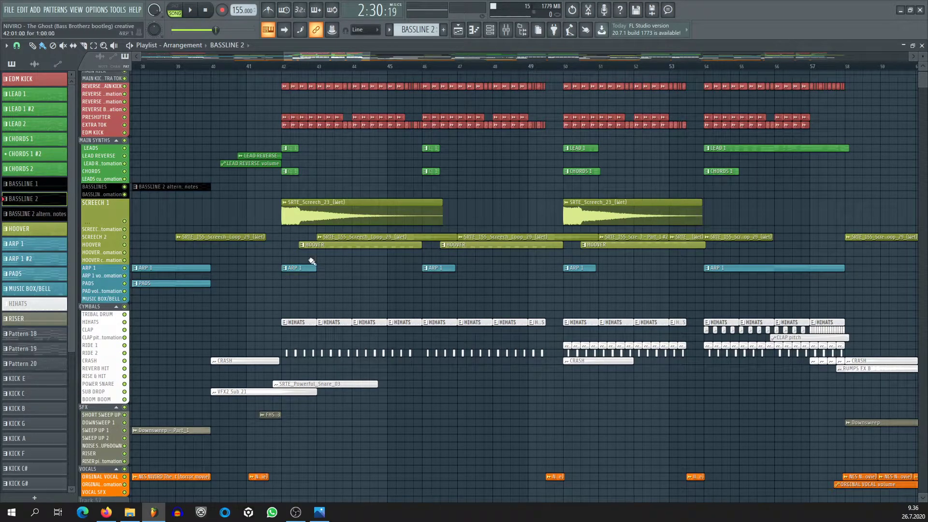
{"action": "left_click", "coordinate": [281, 66]}
{"action": "scroll", "coordinate": [300, 68], "scroll_direction": "up", "scroll_amount": 3}
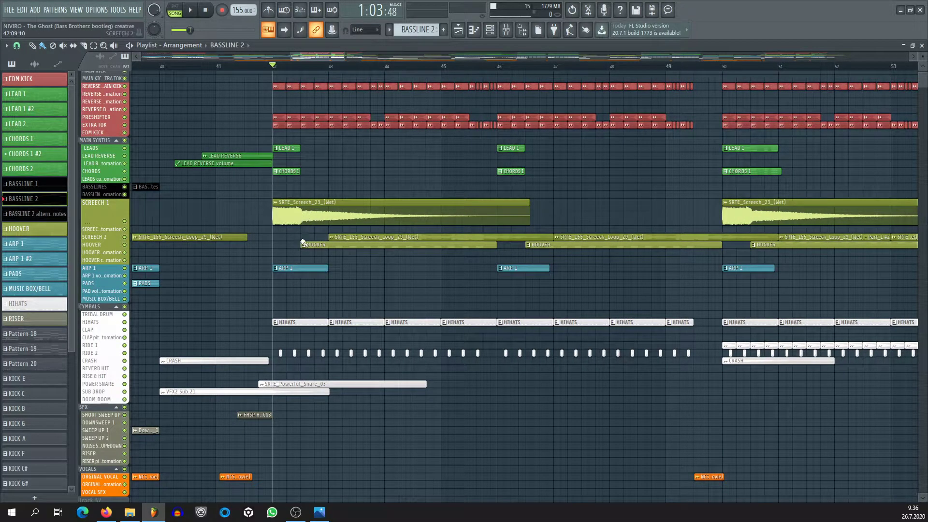
{"action": "key", "text": "space"}
{"action": "right_click", "coordinate": [125, 221]}
{"action": "key", "text": "space"}
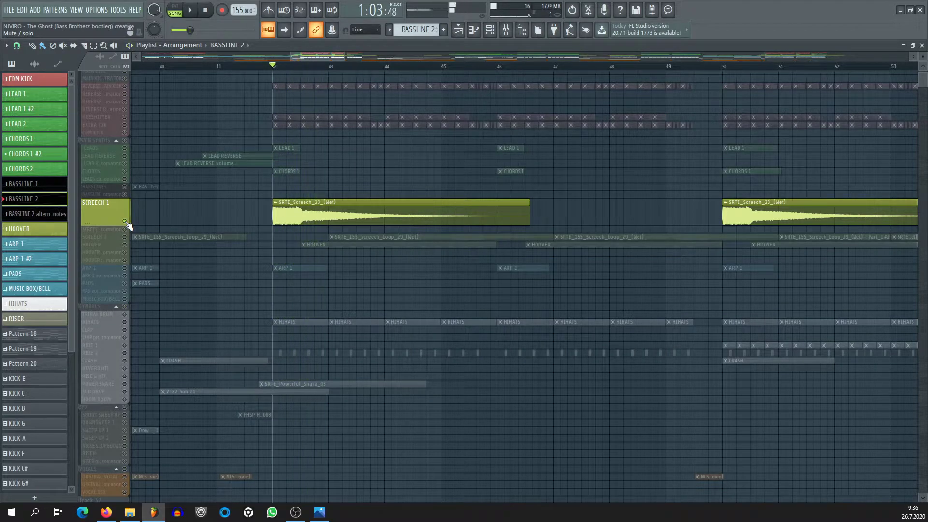
Solo the SCREECH 2 track, play its screech loop from bar 43, then stop and unmute all tracks.
{"action": "right_click", "coordinate": [126, 236]}
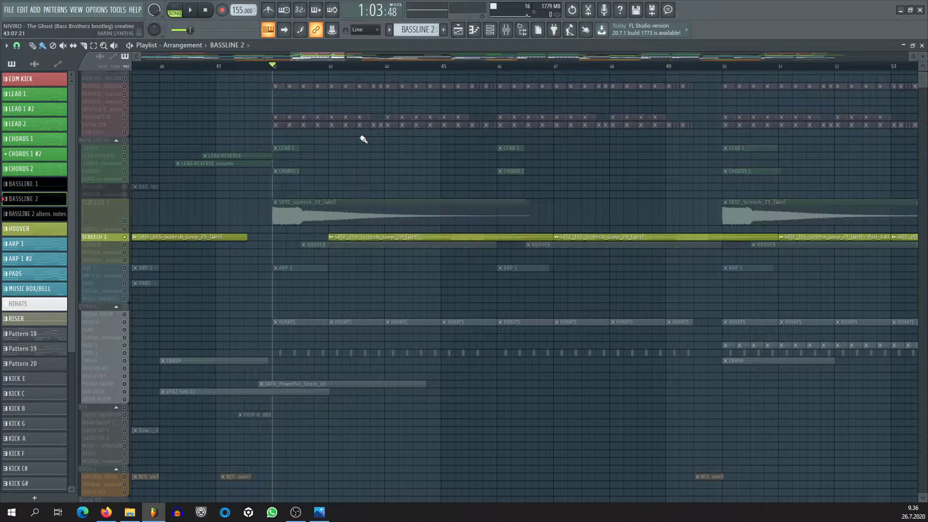
{"action": "left_click", "coordinate": [334, 67]}
{"action": "key", "text": "space"}
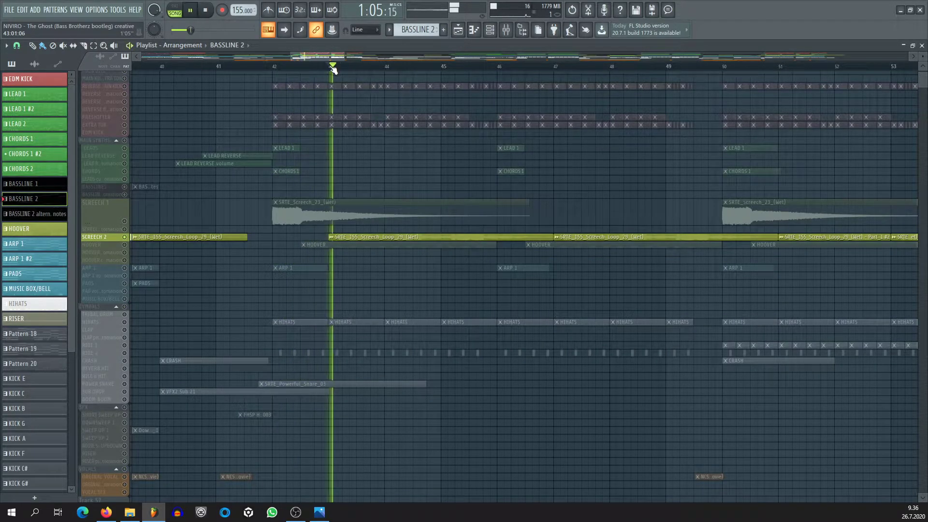
{"action": "key", "text": "space"}
{"action": "right_click", "coordinate": [129, 237]}
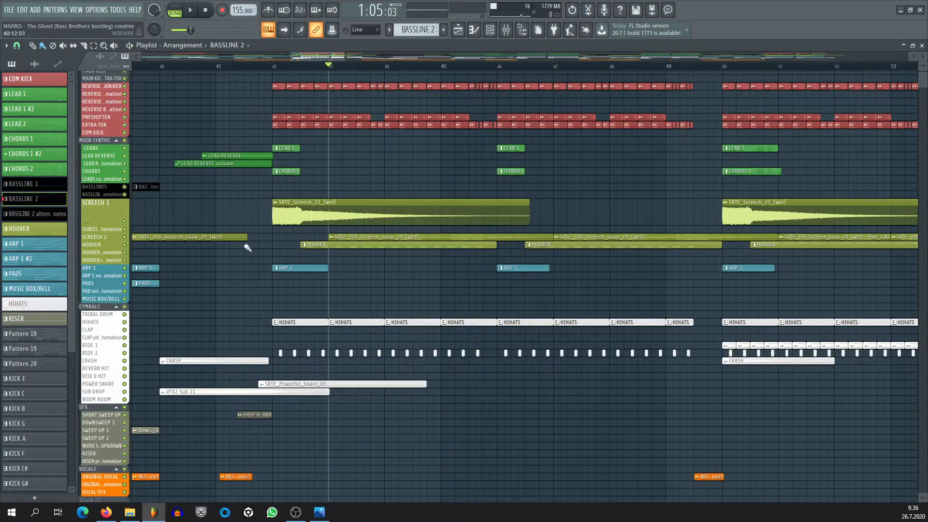
Return the SCREECH 1 track to its compact height and enlarge the HOOVER track.
{"action": "scroll", "coordinate": [364, 72], "scroll_direction": "down", "scroll_amount": 6}
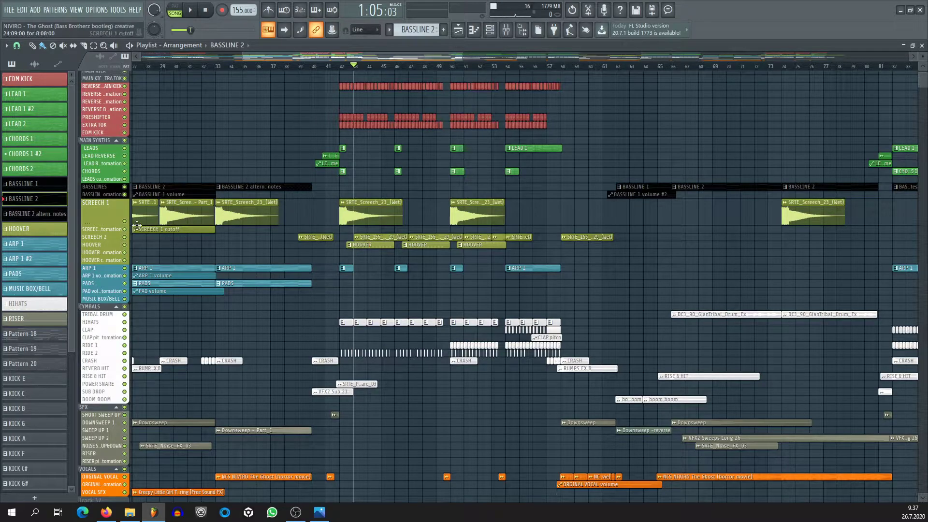
{"action": "left_click_drag", "start_coordinate": [88, 223], "coordinate": [89, 204]}
{"action": "scroll", "coordinate": [367, 145], "scroll_direction": "down", "scroll_amount": 3}
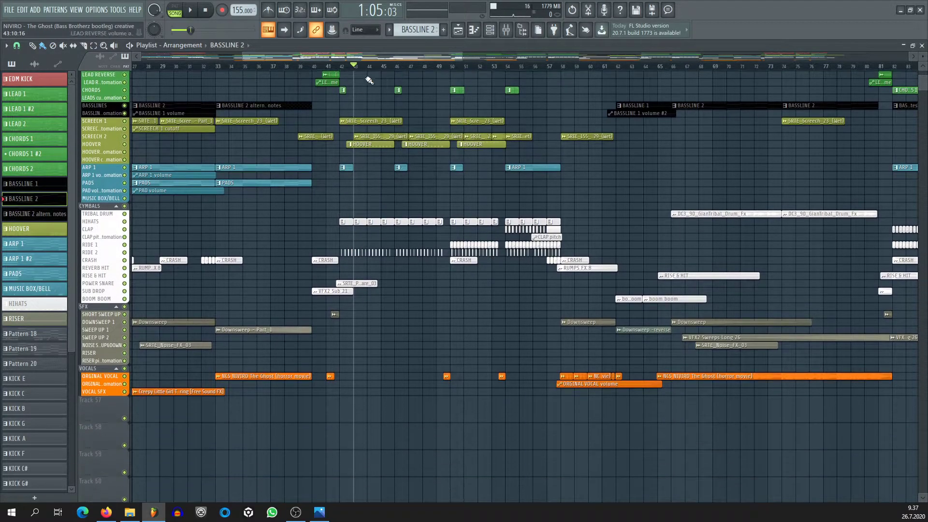
{"action": "scroll", "coordinate": [360, 72], "scroll_direction": "up", "scroll_amount": 6}
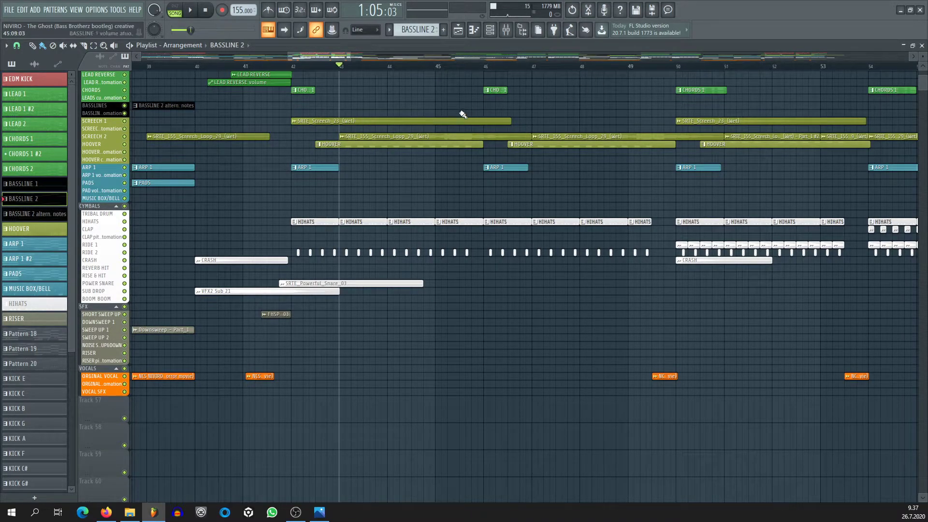
{"action": "scroll", "coordinate": [323, 70], "scroll_direction": "up", "scroll_amount": 4}
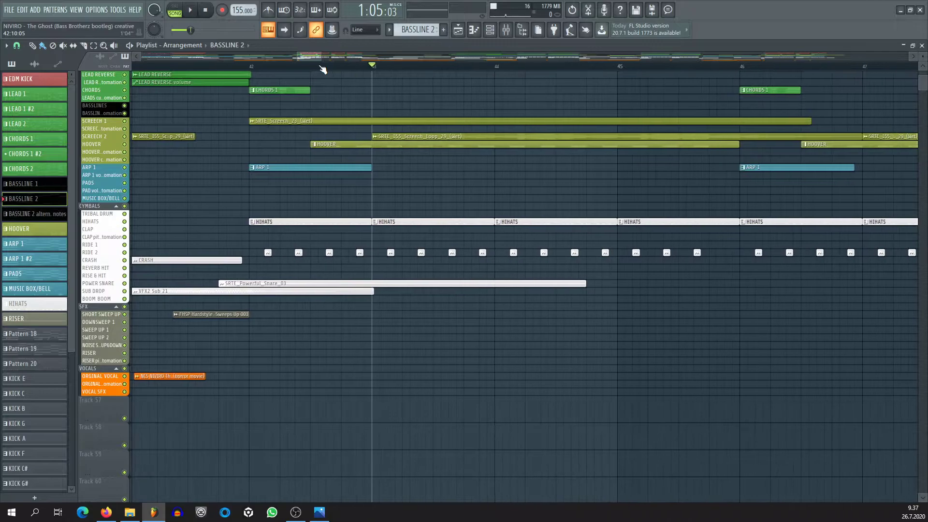
{"action": "left_click_drag", "start_coordinate": [111, 148], "coordinate": [110, 167]}
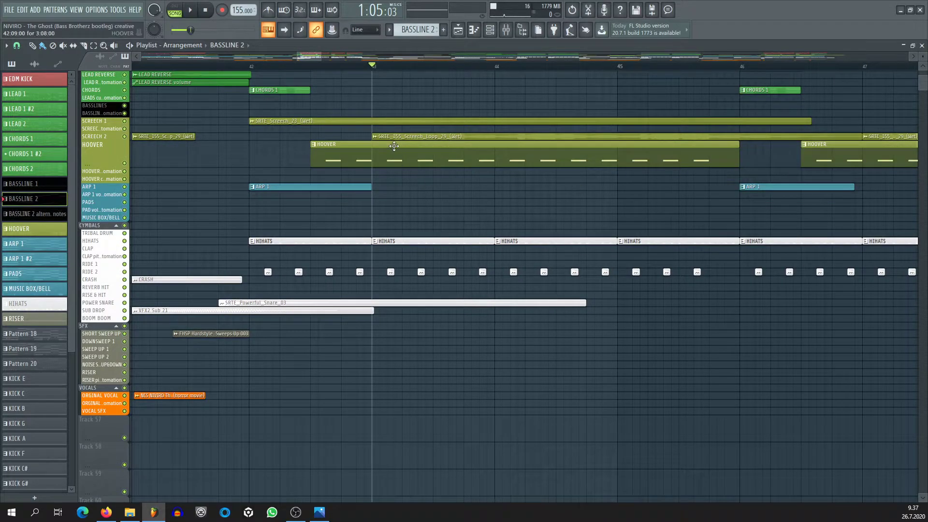
View the HOOVER pattern's notes in the piano roll, then close it.
{"action": "double_click", "coordinate": [408, 154]}
{"action": "scroll", "coordinate": [372, 148], "scroll_direction": "up", "scroll_amount": 5}
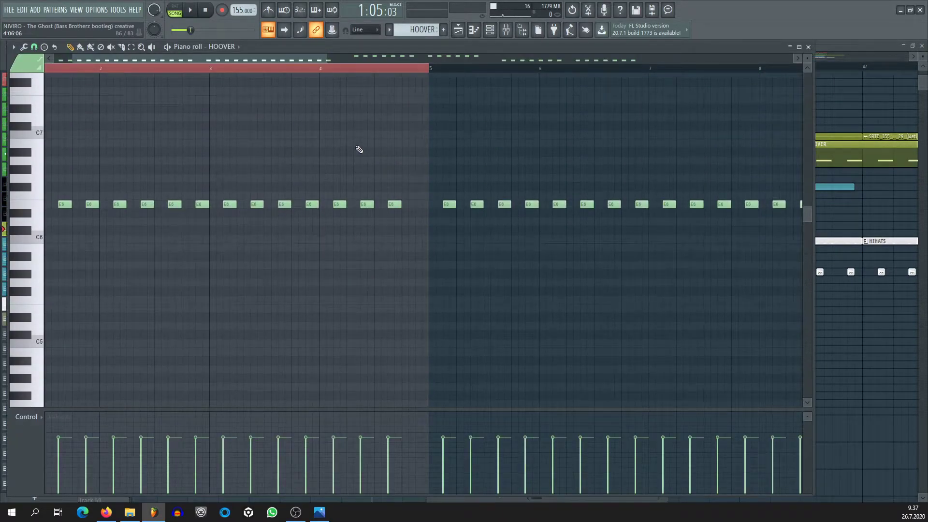
{"action": "left_click", "coordinate": [809, 47]}
Open the HOOVER channel's Sylenth1 synth, play the pattern on its own, then close the synth and channel rack.
{"action": "left_click", "coordinate": [494, 386]}
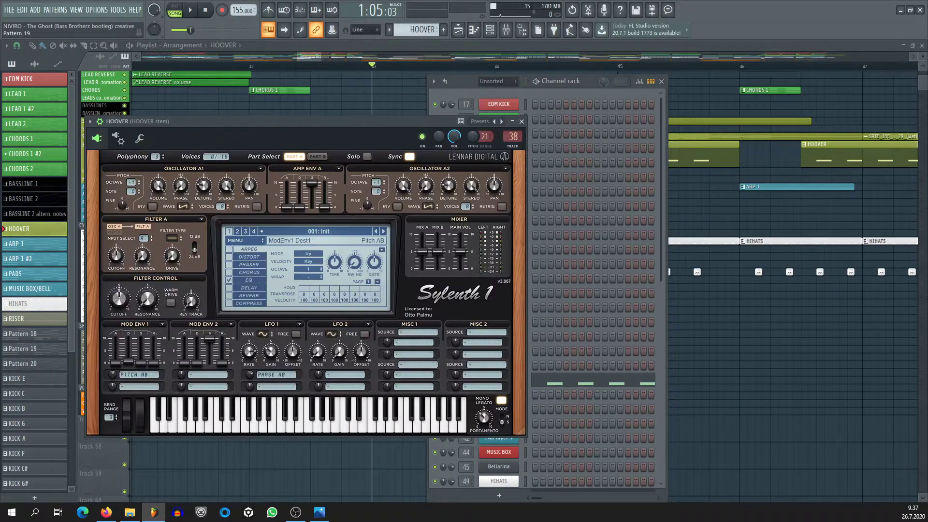
{"action": "left_click", "coordinate": [175, 6]}
{"action": "left_click", "coordinate": [189, 10]}
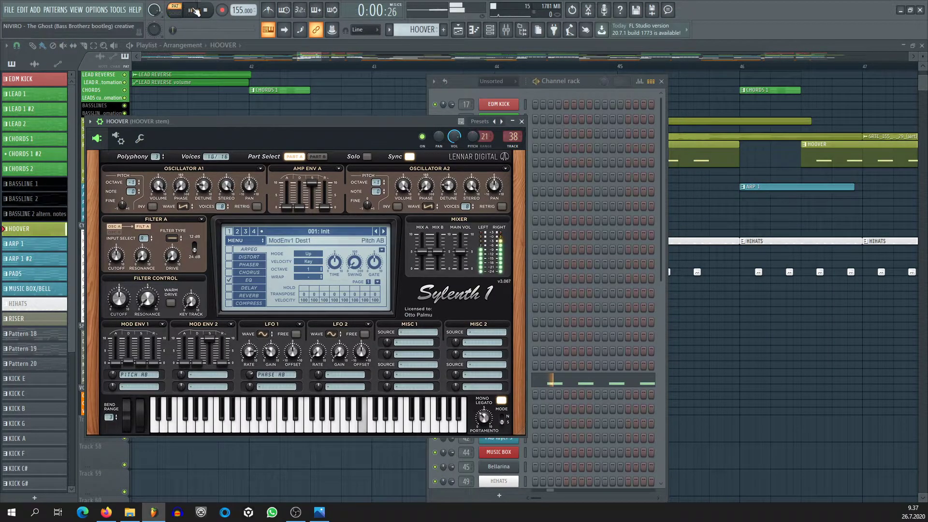
{"action": "left_click", "coordinate": [207, 10]}
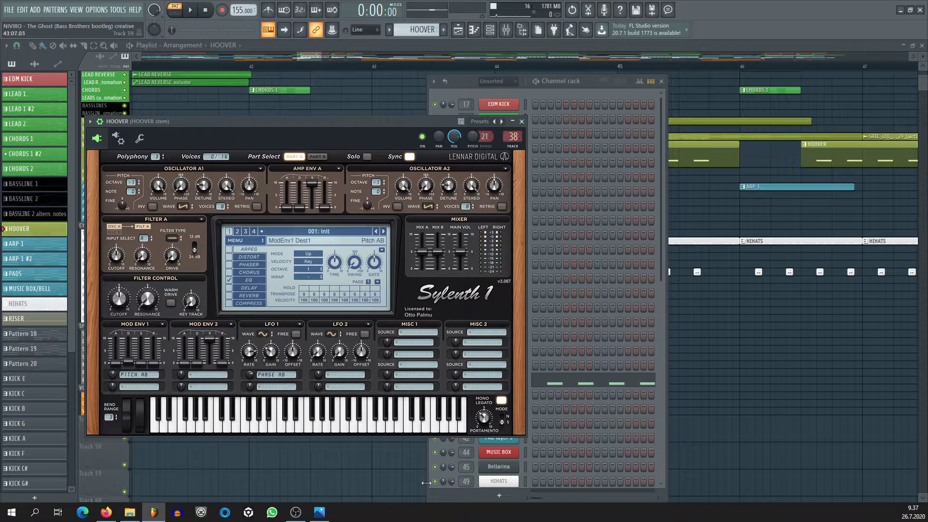
{"action": "left_click", "coordinate": [522, 121]}
{"action": "key", "text": "F6"}
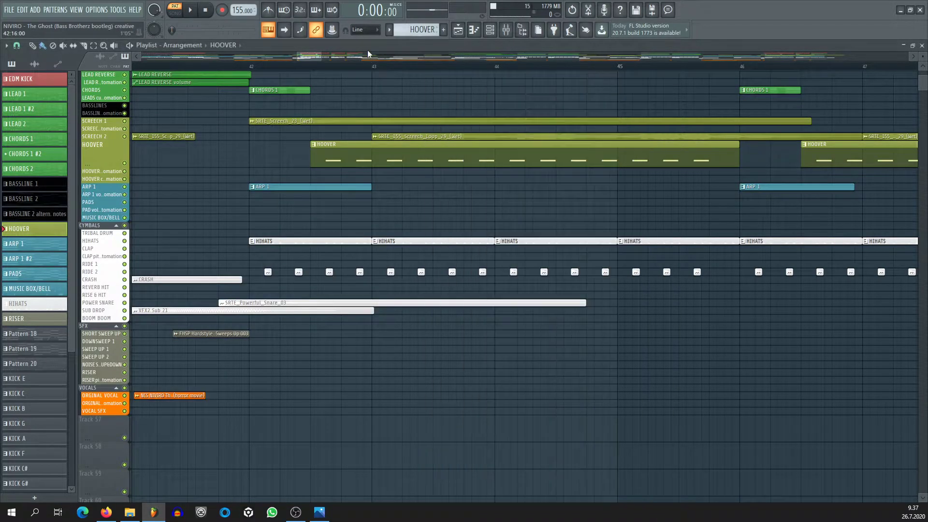
Play the full arrangement from bar 42 to hear the HOOVER part in the drop, then stop.
{"action": "left_click", "coordinate": [251, 66]}
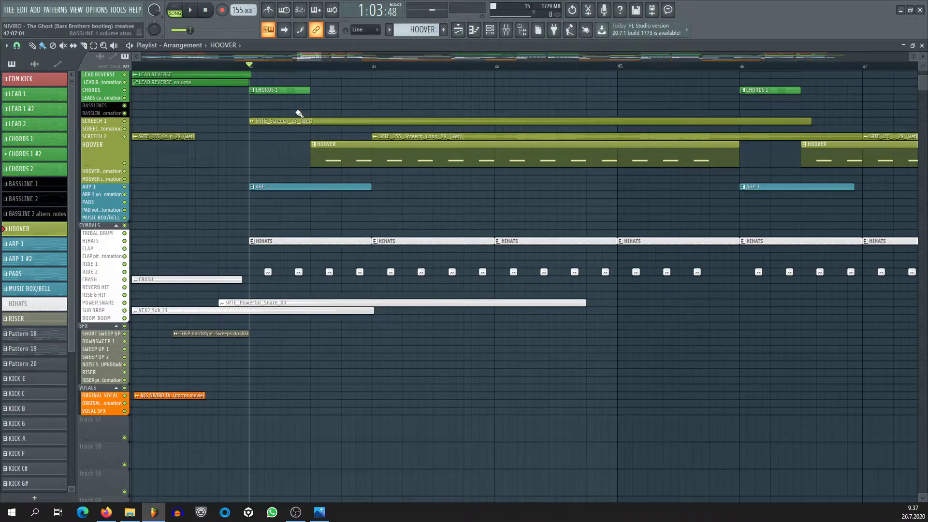
{"action": "key", "text": "space"}
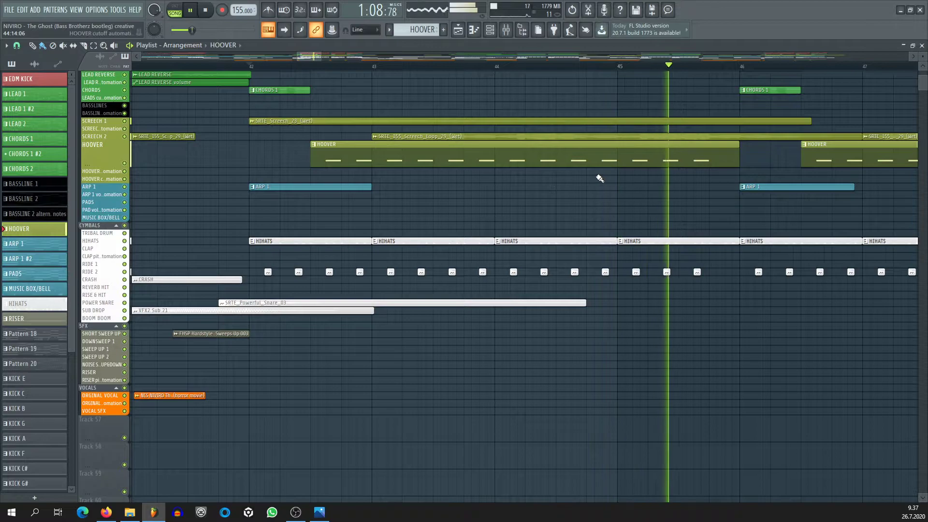
{"action": "key", "text": "space"}
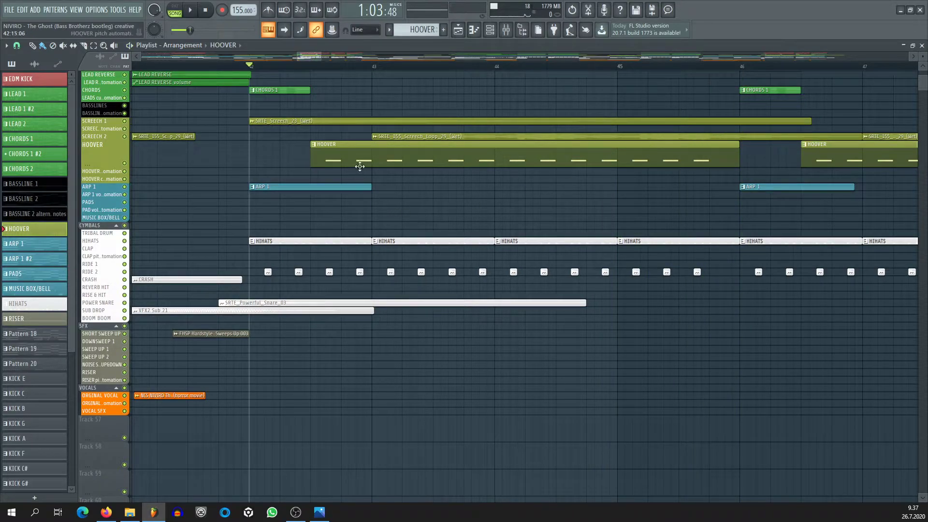
Replay the drop alongside the kick tracks and place the playhead at the start of the first HOOVER clip.
{"action": "scroll", "coordinate": [362, 174], "scroll_direction": "up", "scroll_amount": 4}
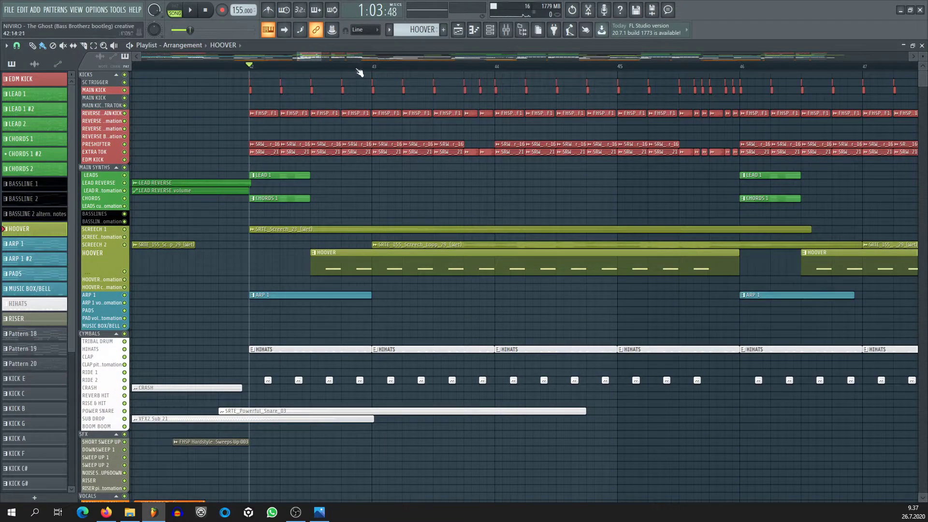
{"action": "key", "text": "space"}
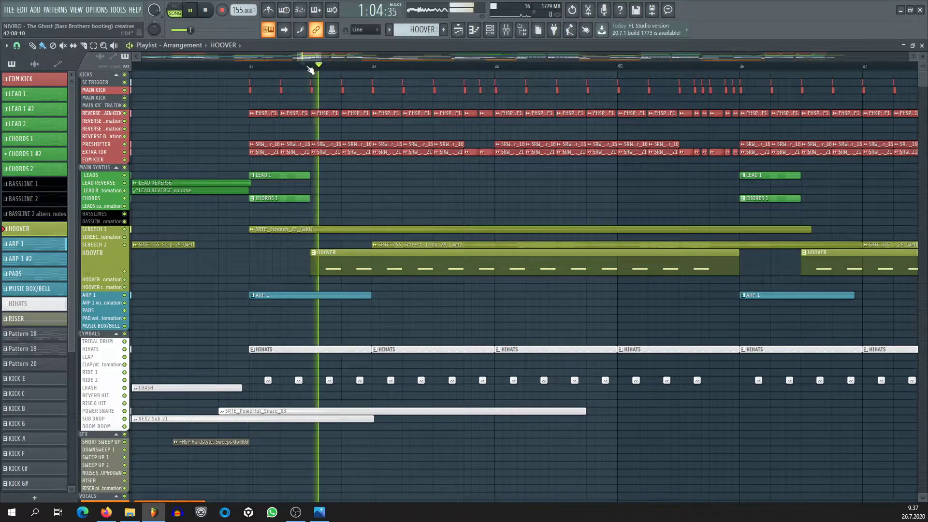
{"action": "key", "text": "space"}
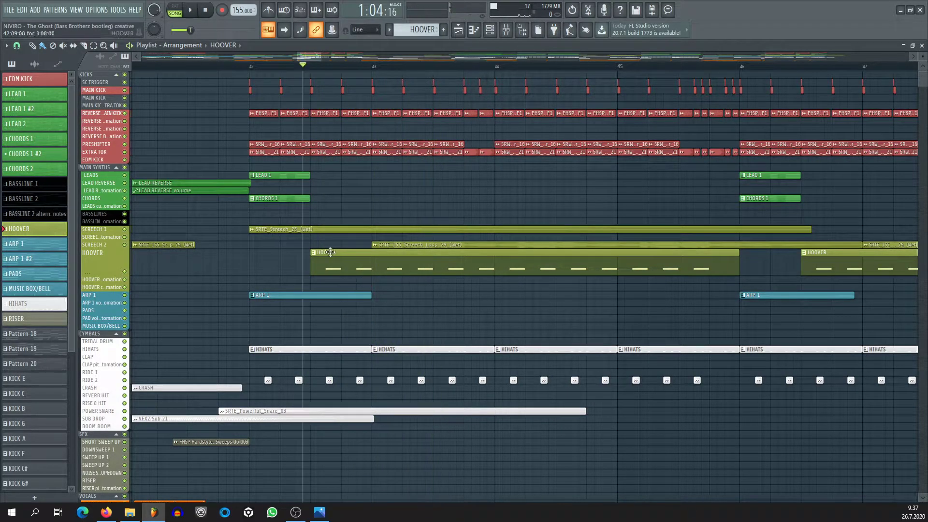
{"action": "left_click", "coordinate": [311, 64]}
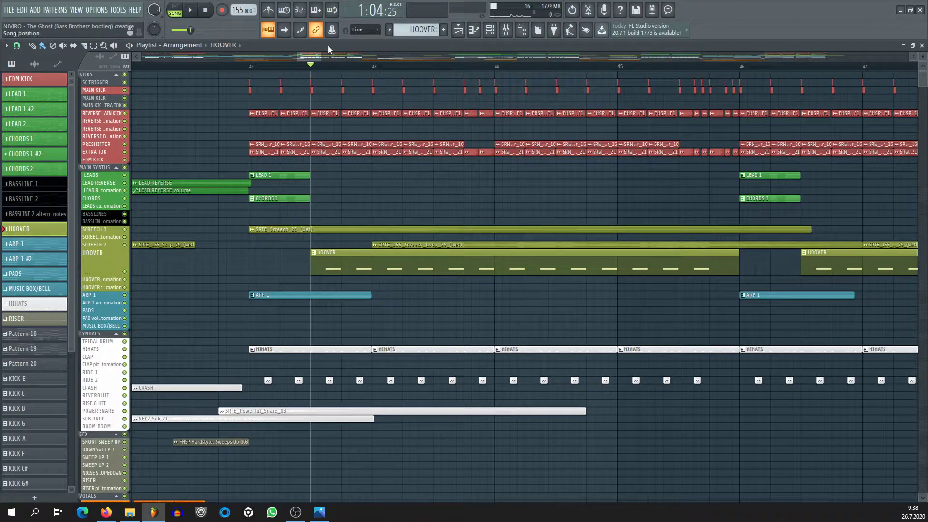
Return the HOOVER track to its compact height and enlarge the ARP 1 track to show its notes.
{"action": "scroll", "coordinate": [319, 66], "scroll_direction": "down", "scroll_amount": 6}
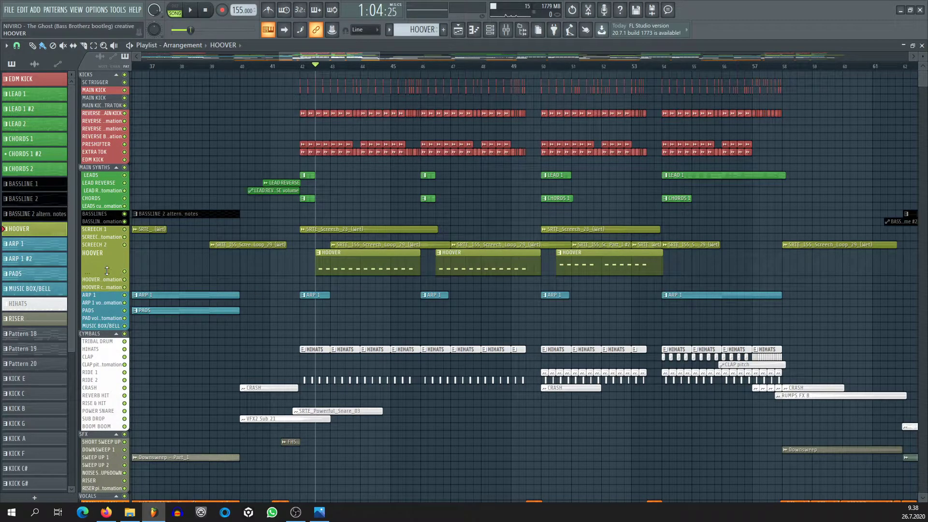
{"action": "scroll", "coordinate": [374, 72], "scroll_direction": "down", "scroll_amount": 10}
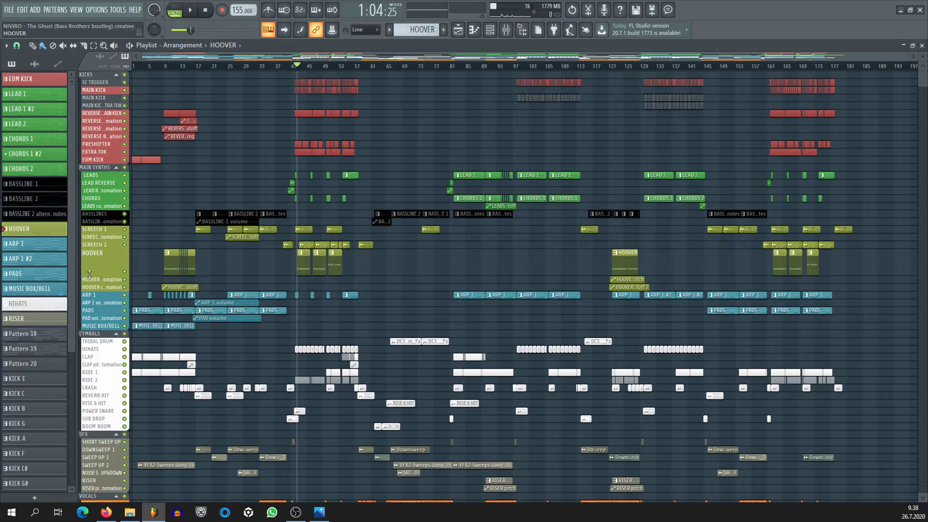
{"action": "left_click", "coordinate": [98, 274]}
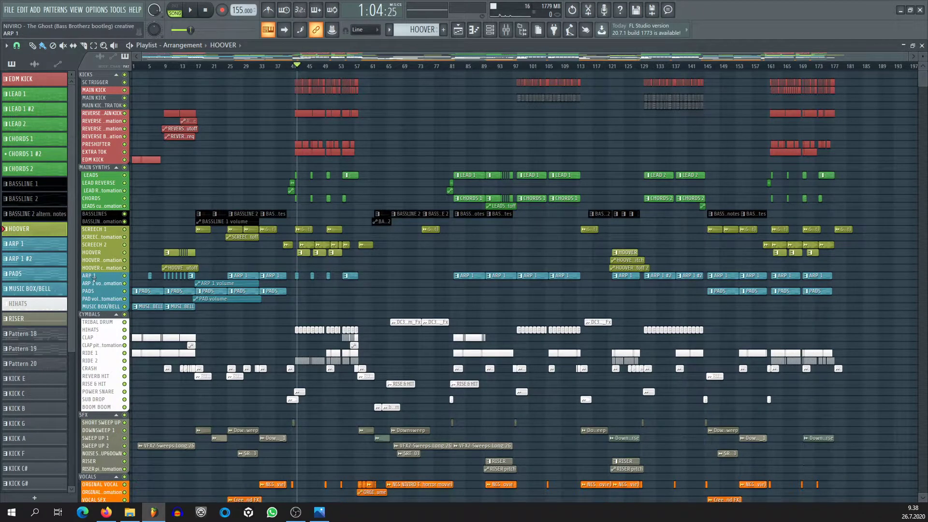
{"action": "left_click", "coordinate": [109, 280]}
{"action": "scroll", "coordinate": [265, 66], "scroll_direction": "up", "scroll_amount": 10}
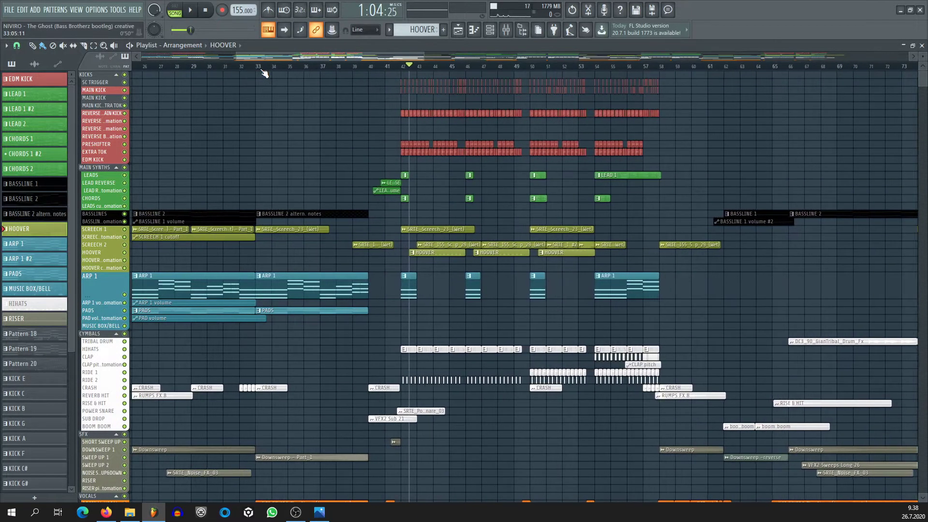
View the ARP 1 clip's notes in the piano roll and open its channel's FLEX synth, then close both.
{"action": "left_click", "coordinate": [297, 287]}
{"action": "double_click", "coordinate": [297, 287]}
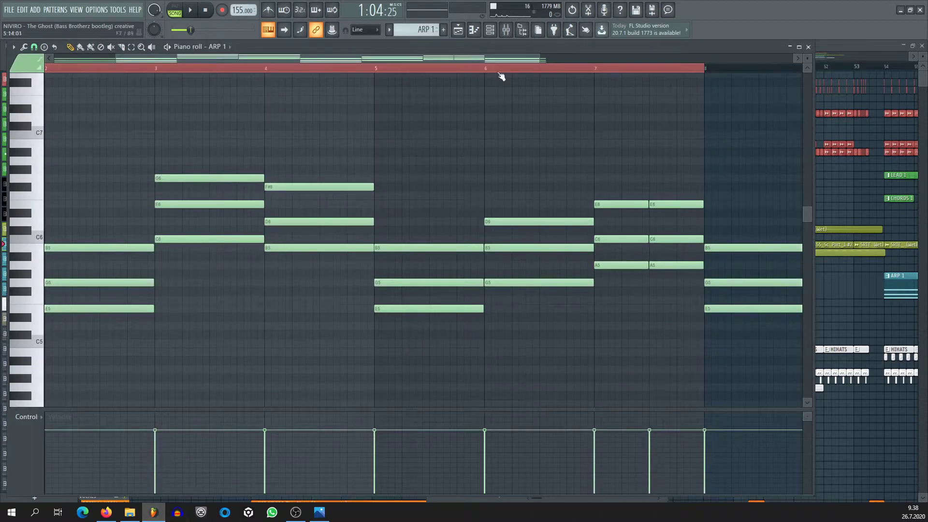
{"action": "left_click", "coordinate": [808, 47]}
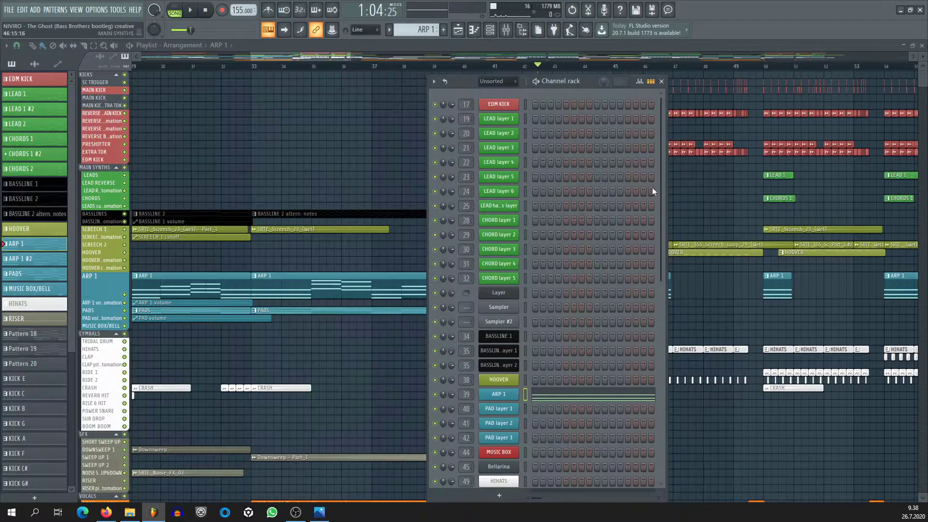
{"action": "left_click", "coordinate": [497, 398]}
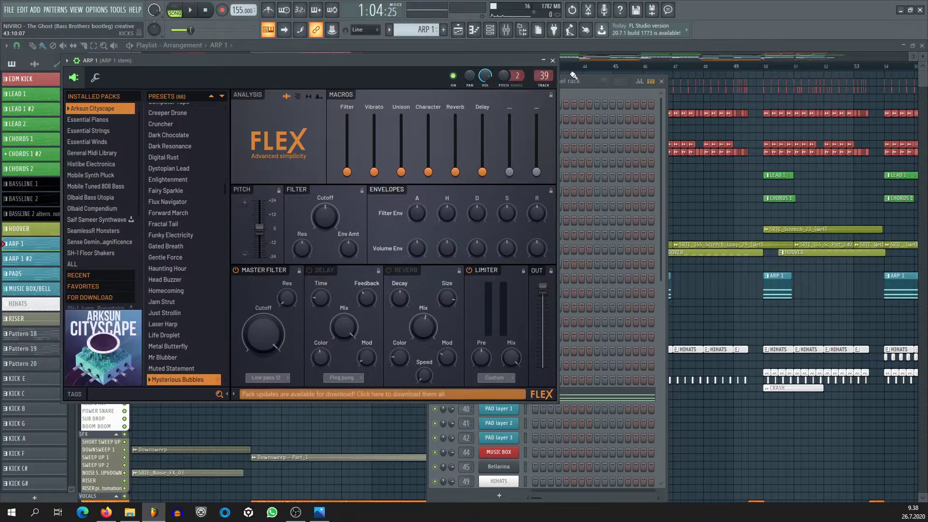
{"action": "left_click", "coordinate": [553, 60]}
Play the ARP 1 pattern on its own, then stop playback and close the channel rack.
{"action": "left_click", "coordinate": [174, 10]}
{"action": "left_click", "coordinate": [190, 9]}
{"action": "scroll", "coordinate": [325, 68], "scroll_direction": "down", "scroll_amount": 6}
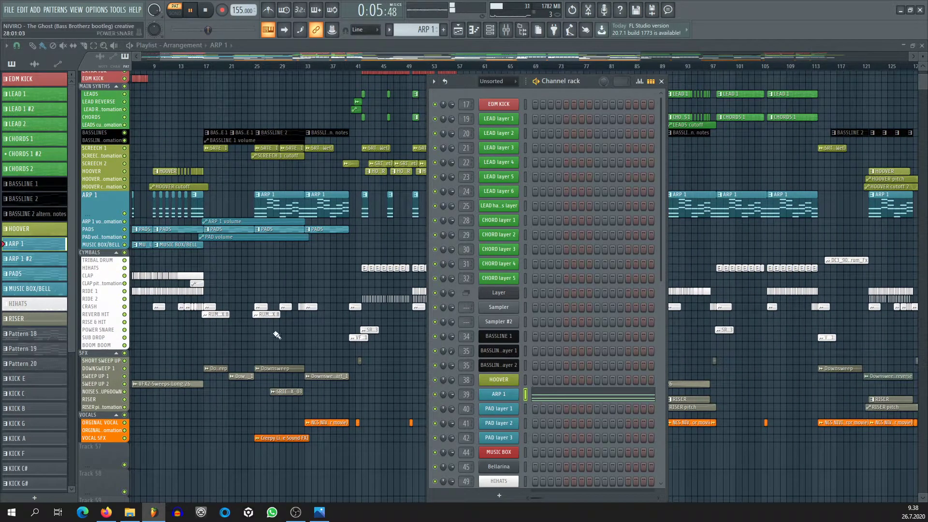
{"action": "key", "text": "space"}
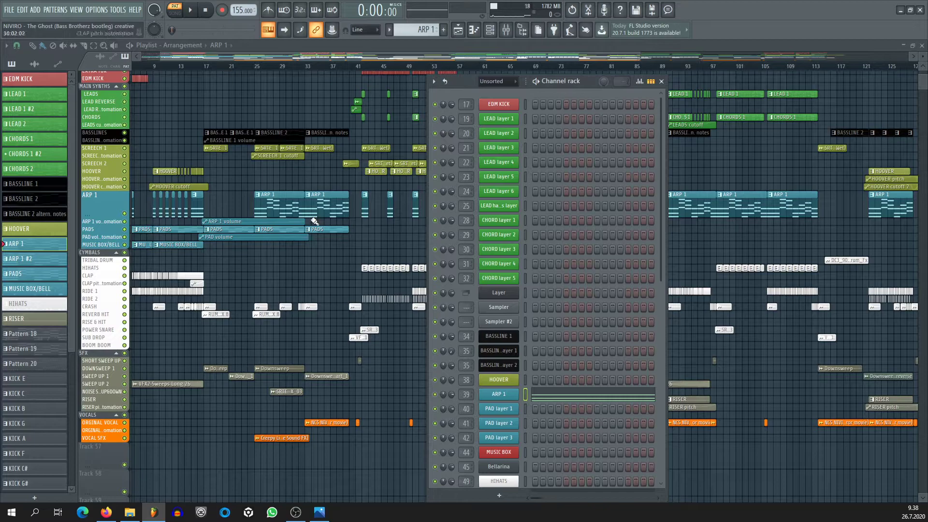
{"action": "key", "text": "F6"}
Enlarge the PADS track to show its notes and view the PADS clip at bar 25 in the piano roll.
{"action": "scroll", "coordinate": [259, 71], "scroll_direction": "up", "scroll_amount": 4}
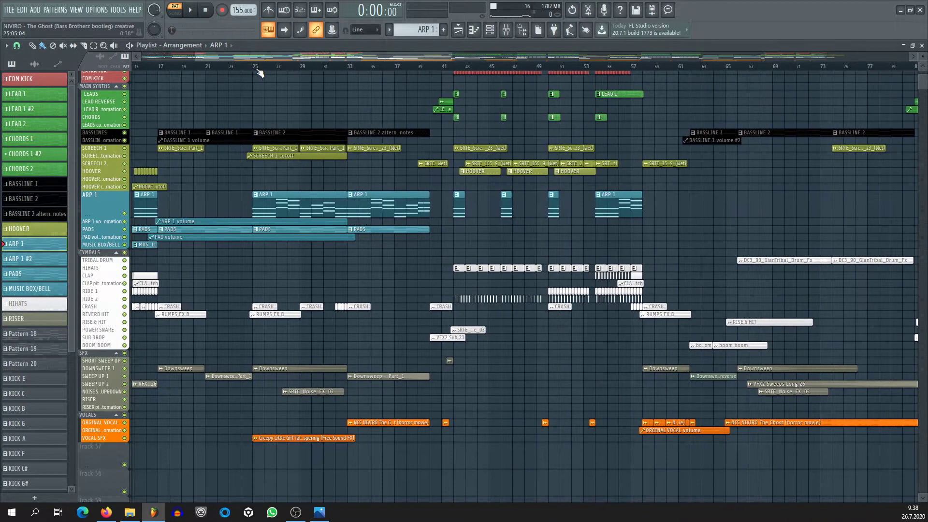
{"action": "left_click_drag", "start_coordinate": [101, 230], "coordinate": [101, 250]}
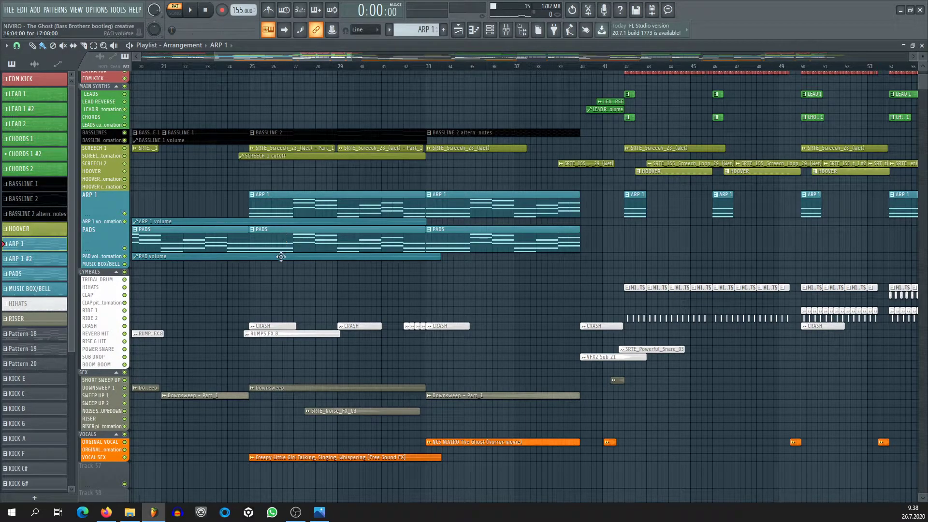
{"action": "double_click", "coordinate": [280, 239]}
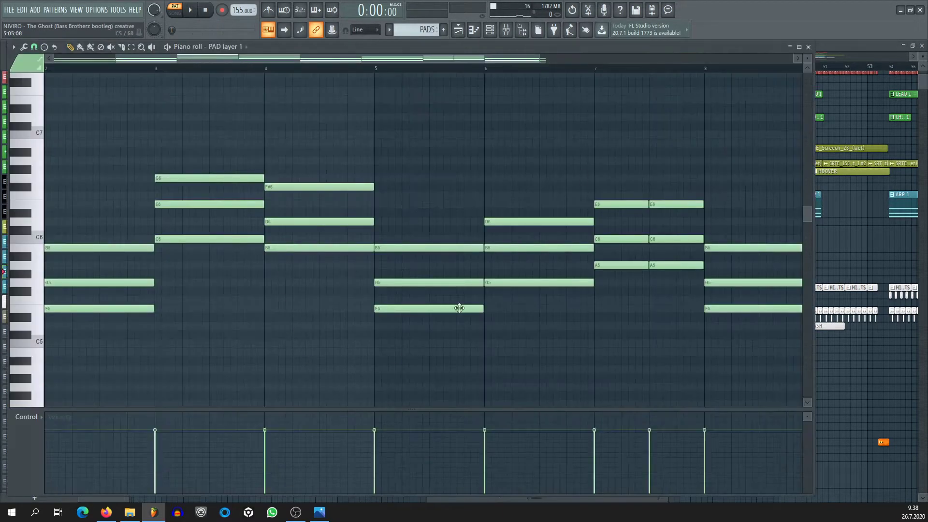
{"action": "left_click", "coordinate": [808, 47]}
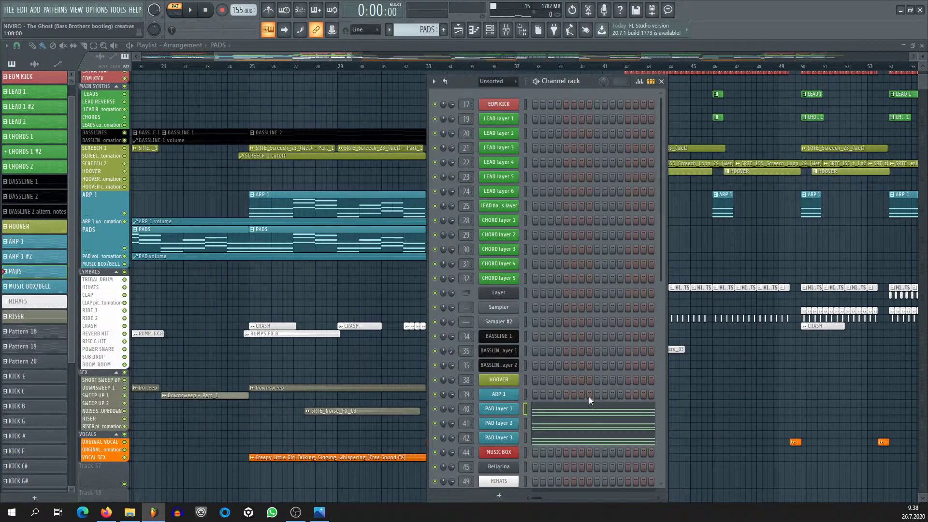
Open the synths of PAD layer 1, 2 and 3 in turn, briefly showing PAD layer 3's detailed settings.
{"action": "left_click", "coordinate": [515, 413]}
{"action": "left_click", "coordinate": [515, 415]}
{"action": "left_click", "coordinate": [507, 427]}
{"action": "left_click", "coordinate": [507, 428]}
{"action": "left_click", "coordinate": [506, 437]}
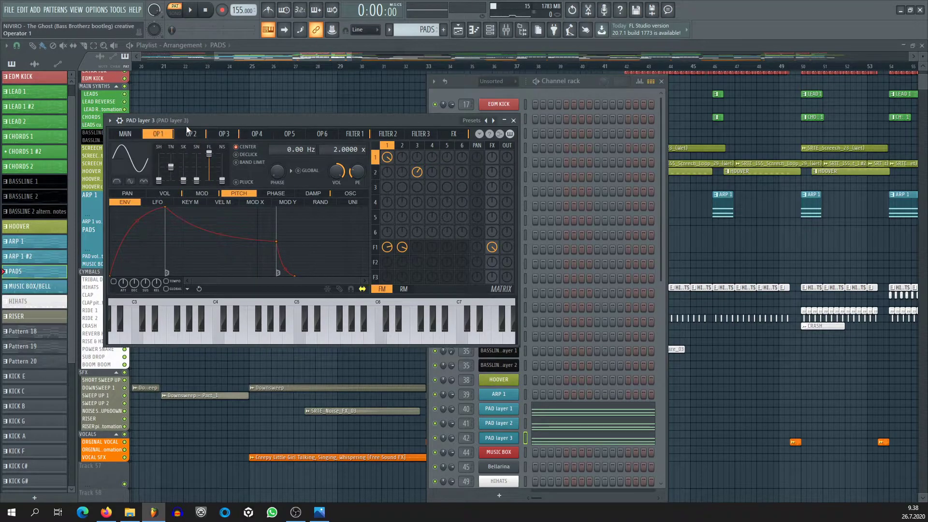
{"action": "left_click", "coordinate": [120, 121]}
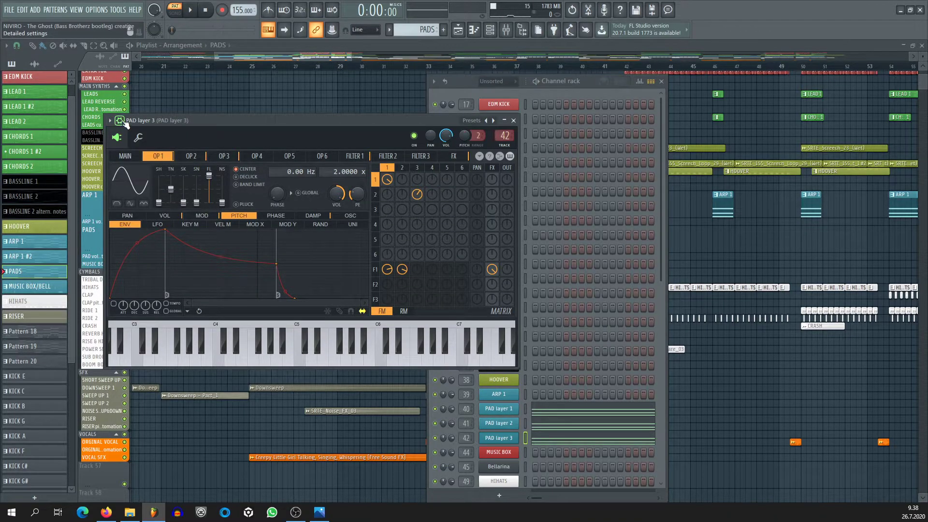
{"action": "left_click", "coordinate": [119, 121]}
Check which instrument PAD layer 3 uses, dismiss its channel options and close the synth.
{"action": "right_click", "coordinate": [505, 433]}
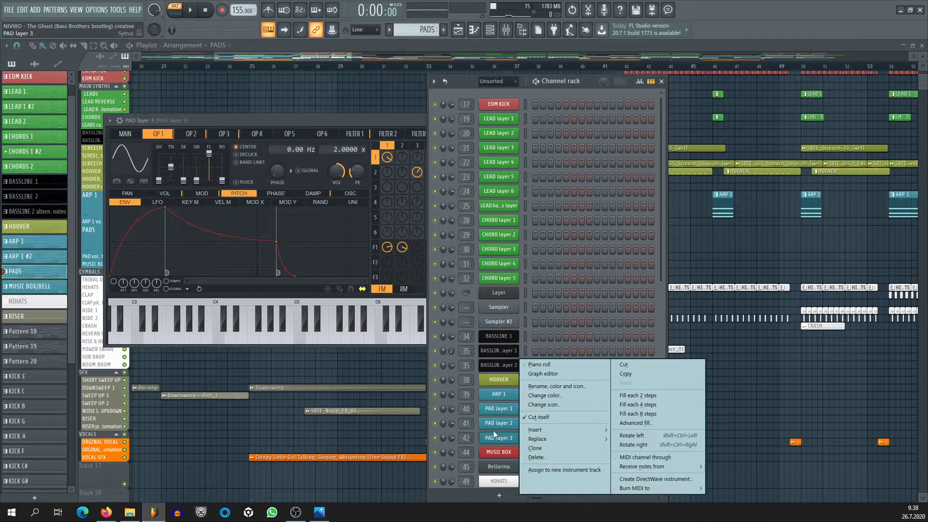
{"action": "left_click", "coordinate": [493, 430]}
{"action": "left_click", "coordinate": [396, 121]}
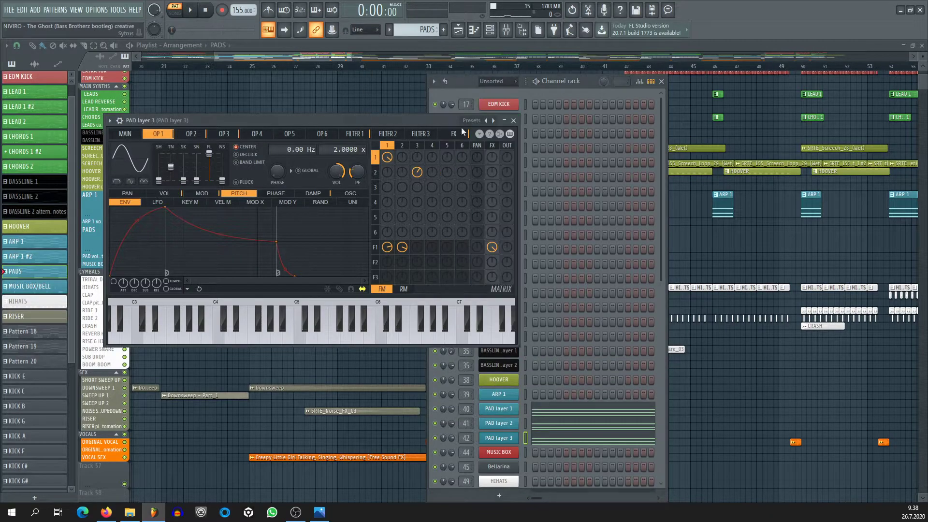
{"action": "left_click", "coordinate": [513, 121]}
{"action": "left_click", "coordinate": [499, 438]}
{"action": "left_click", "coordinate": [514, 121]}
Play the PADS pattern, soloing PAD layers 1, 2 and 3 in turn, then stop and close the channel rack.
{"action": "scroll", "coordinate": [581, 389], "scroll_direction": "down", "scroll_amount": 3}
{"action": "scroll", "coordinate": [582, 388], "scroll_direction": "down", "scroll_amount": 2}
{"action": "key", "text": "space"}
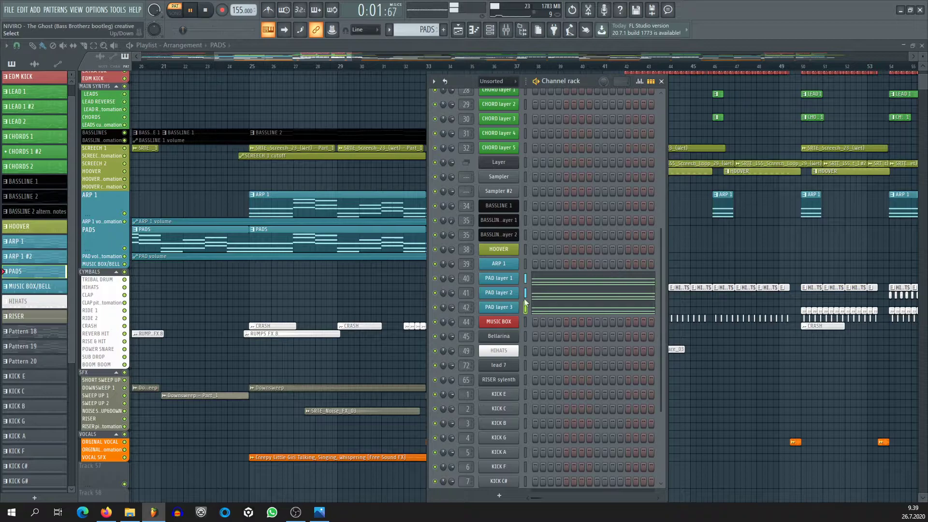
{"action": "right_click", "coordinate": [435, 281]}
{"action": "right_click", "coordinate": [436, 295]}
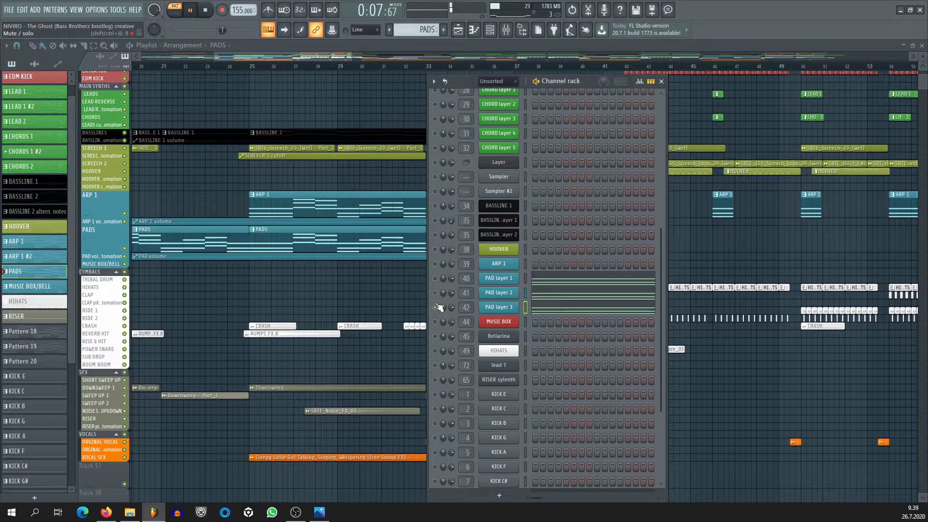
{"action": "right_click", "coordinate": [436, 308]}
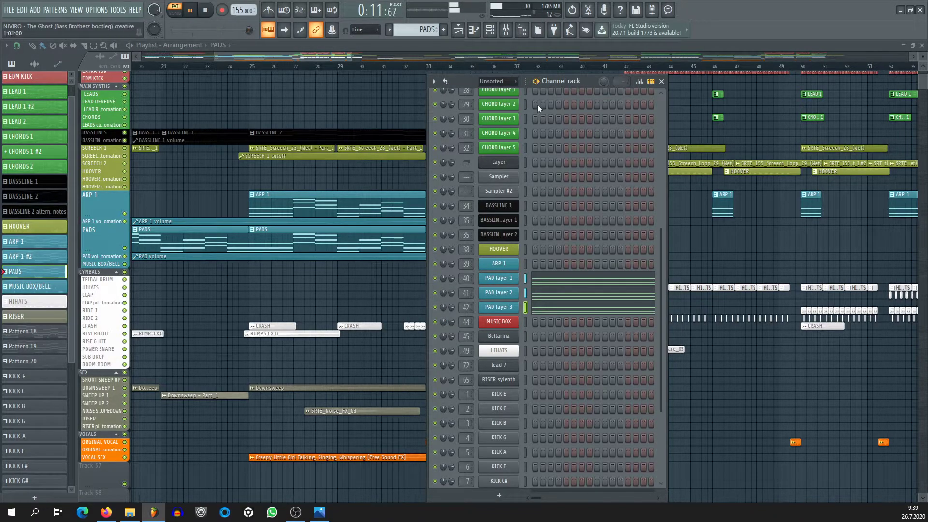
{"action": "key", "text": "space"}
{"action": "left_click", "coordinate": [442, 41]}
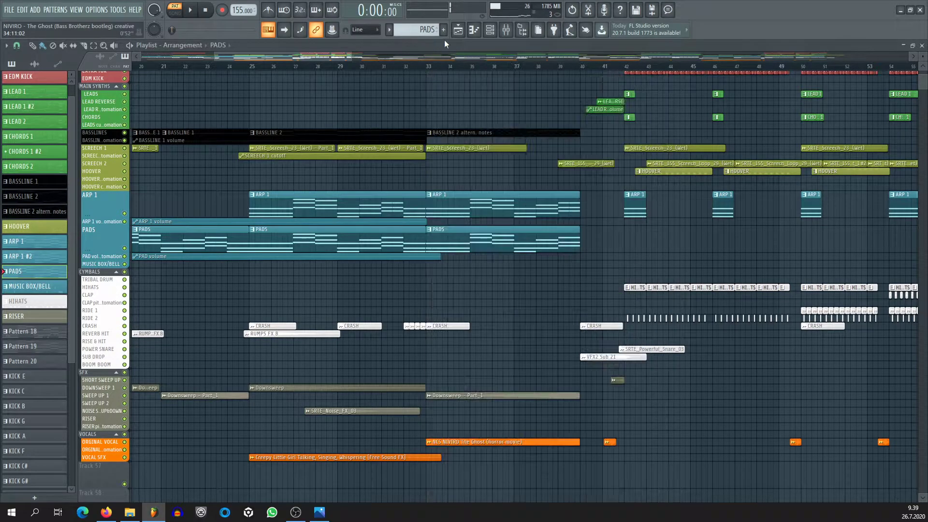
Return the PADS track to its compact height and place the song playhead at the drop's start near bar 42.
{"action": "scroll", "coordinate": [430, 68], "scroll_direction": "down", "scroll_amount": 10}
{"action": "left_click_drag", "start_coordinate": [101, 252], "coordinate": [101, 197]}
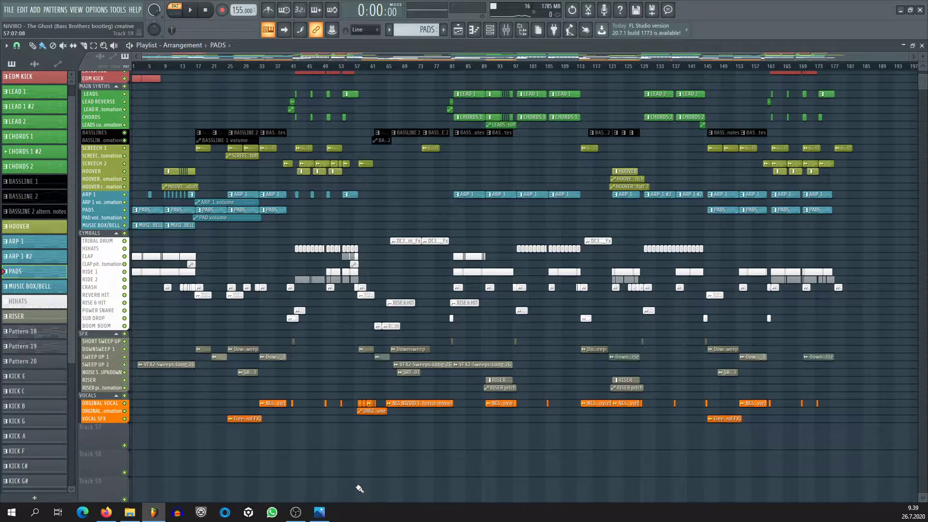
{"action": "scroll", "coordinate": [383, 274], "scroll_direction": "down", "scroll_amount": 5}
{"action": "scroll", "coordinate": [466, 207], "scroll_direction": "up", "scroll_amount": 5}
{"action": "scroll", "coordinate": [277, 69], "scroll_direction": "up", "scroll_amount": 8}
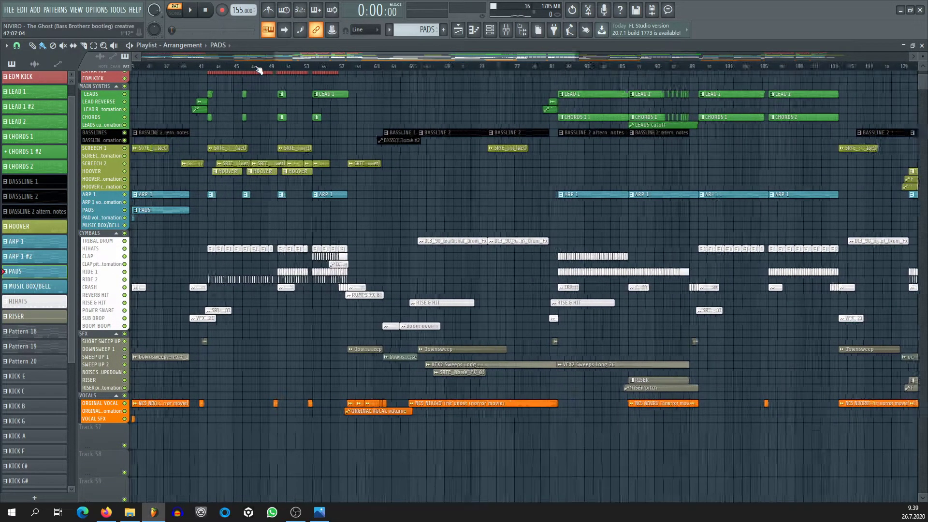
{"action": "scroll", "coordinate": [258, 70], "scroll_direction": "up", "scroll_amount": 3}
{"action": "left_click", "coordinate": [183, 69]}
{"action": "scroll", "coordinate": [187, 68], "scroll_direction": "up", "scroll_amount": 3}
{"action": "scroll", "coordinate": [186, 68], "scroll_direction": "up", "scroll_amount": 2}
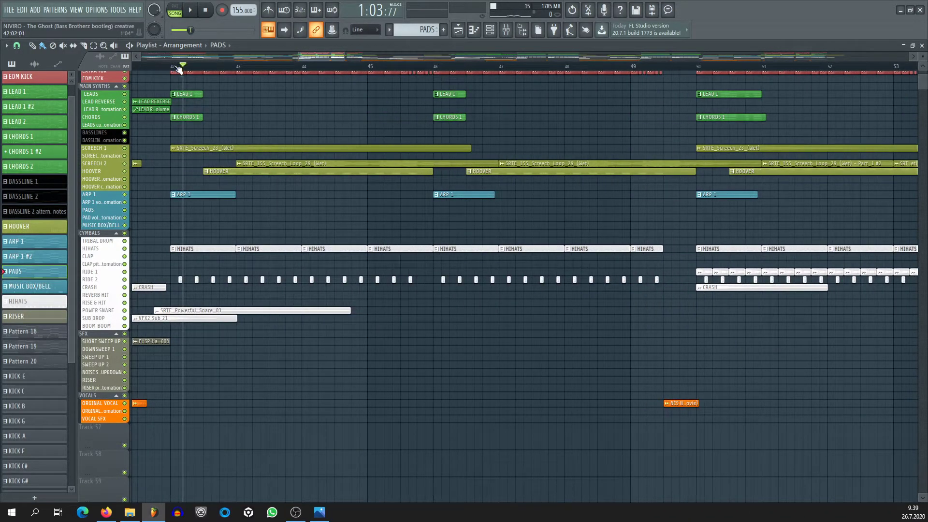
Examine the first drop's kick, synth and cymbal tracks from bar 42 and compare them with the whole arrangement.
{"action": "scroll", "coordinate": [178, 68], "scroll_direction": "down", "scroll_amount": 5}
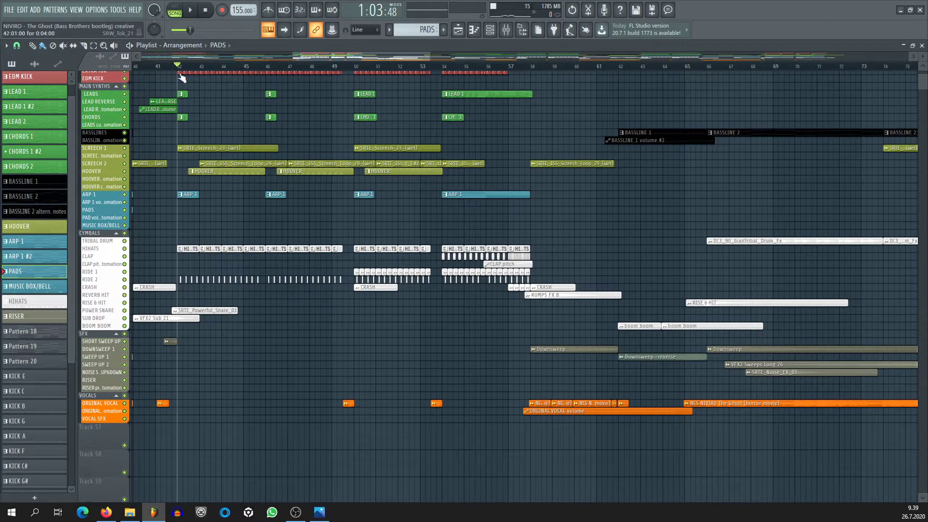
{"action": "scroll", "coordinate": [177, 72], "scroll_direction": "up", "scroll_amount": 3}
{"action": "scroll", "coordinate": [187, 155], "scroll_direction": "down", "scroll_amount": 5}
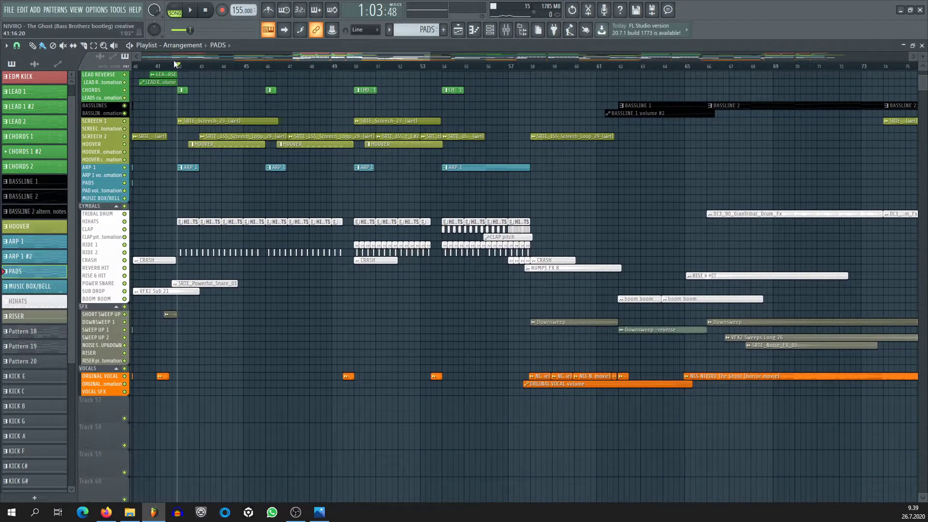
{"action": "scroll", "coordinate": [173, 60], "scroll_direction": "up", "scroll_amount": 4}
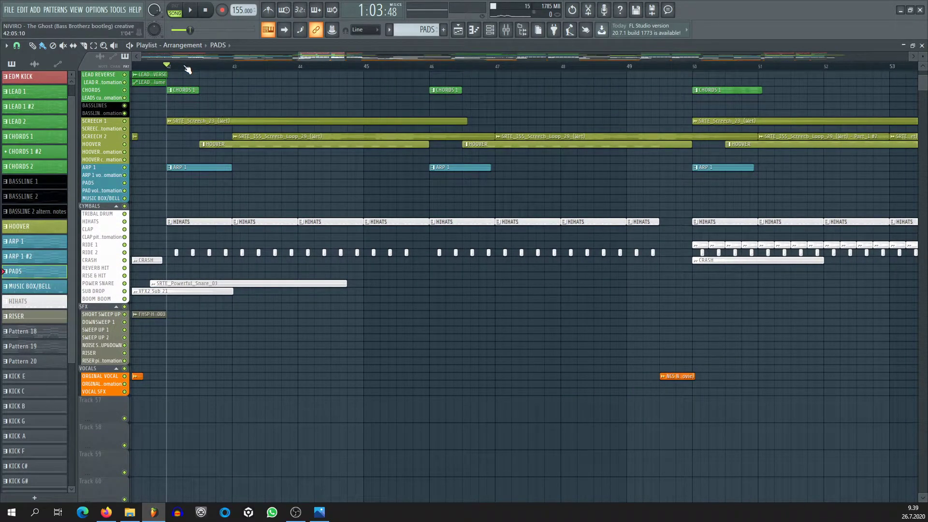
{"action": "scroll", "coordinate": [187, 69], "scroll_direction": "down", "scroll_amount": 5}
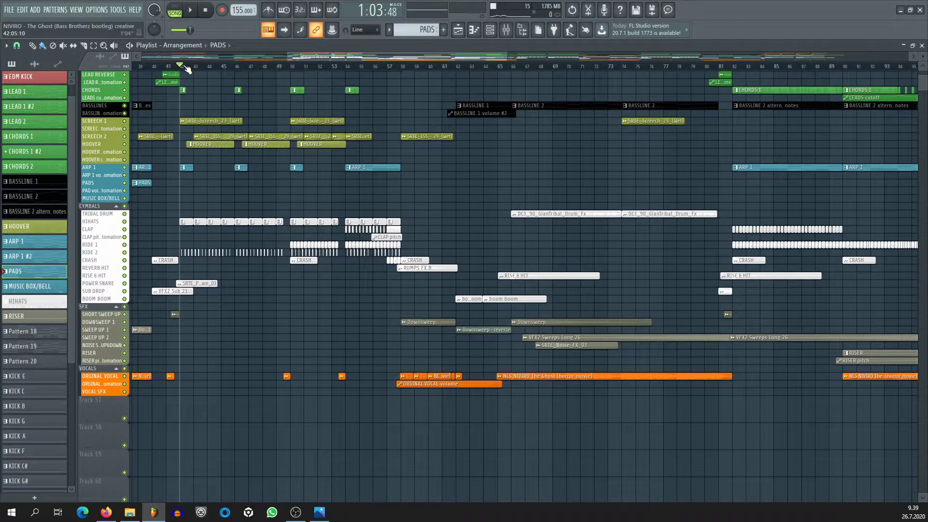
{"action": "scroll", "coordinate": [305, 348], "scroll_direction": "up", "scroll_amount": 5}
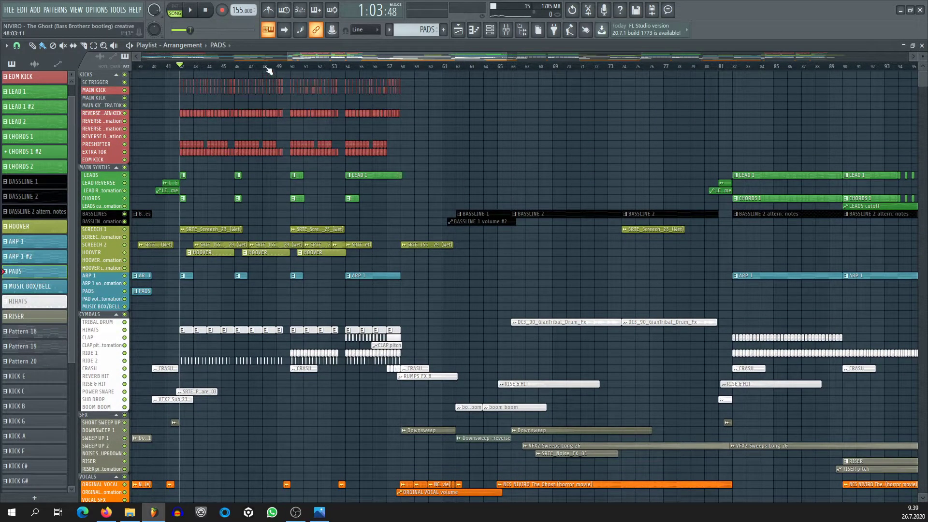
{"action": "scroll", "coordinate": [267, 71], "scroll_direction": "down", "scroll_amount": 5}
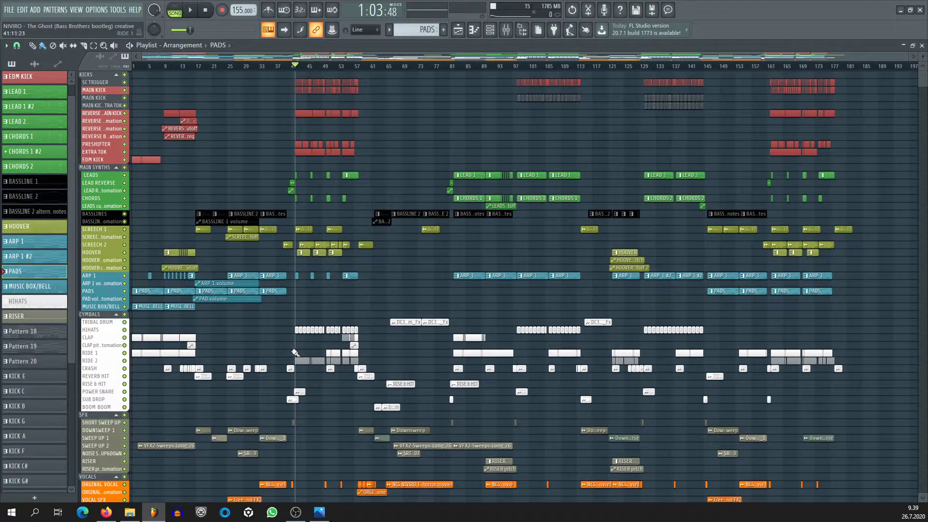
{"action": "scroll", "coordinate": [307, 66], "scroll_direction": "up", "scroll_amount": 5}
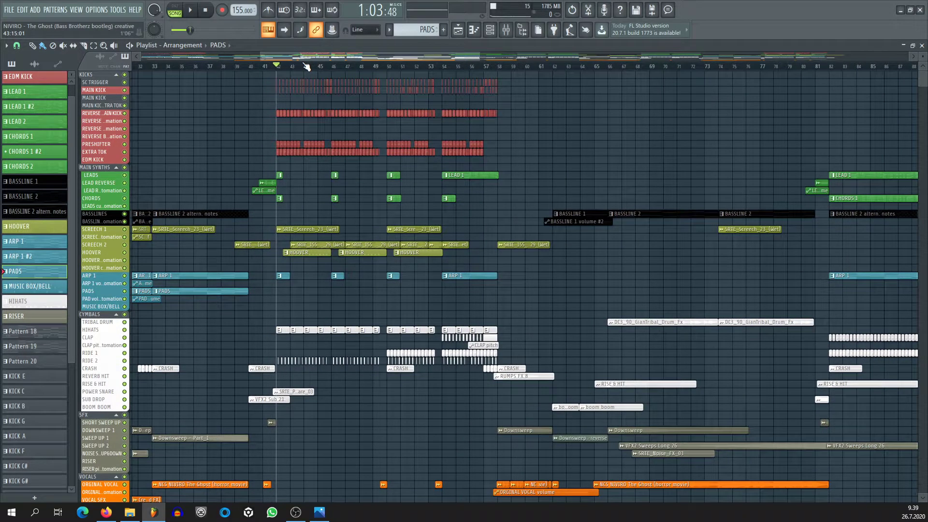
{"action": "scroll", "coordinate": [307, 67], "scroll_direction": "down", "scroll_amount": 5}
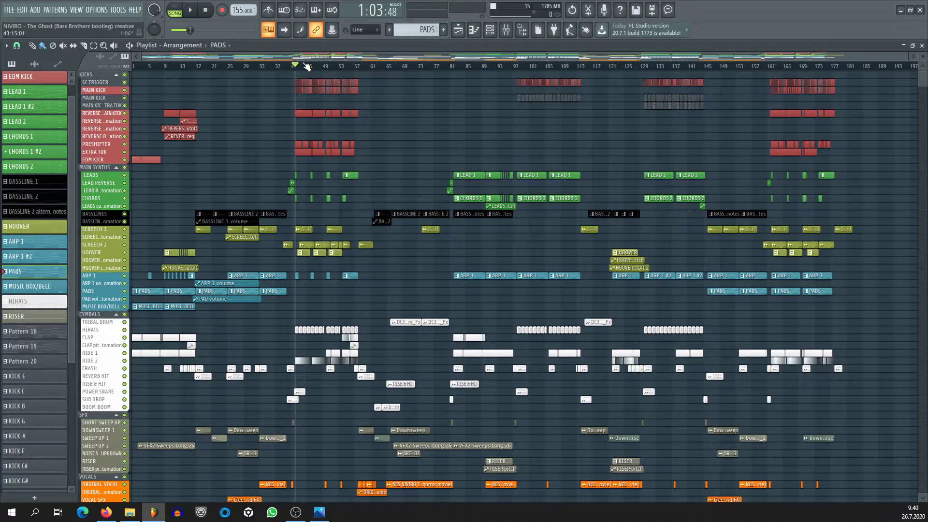
Play the drop from bar 42 and toggle solo on the HIHATS track on and off.
{"action": "scroll", "coordinate": [371, 205], "scroll_direction": "down", "scroll_amount": 5}
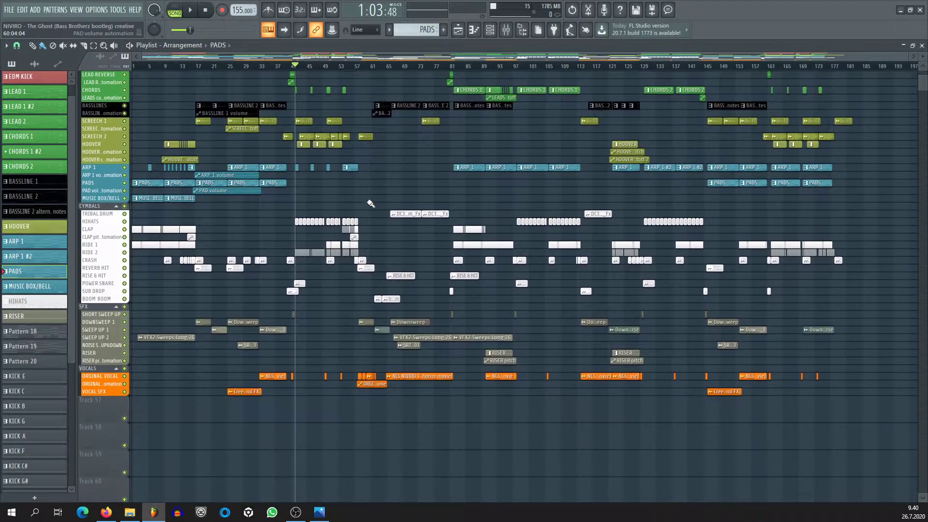
{"action": "scroll", "coordinate": [305, 73], "scroll_direction": "up", "scroll_amount": 3}
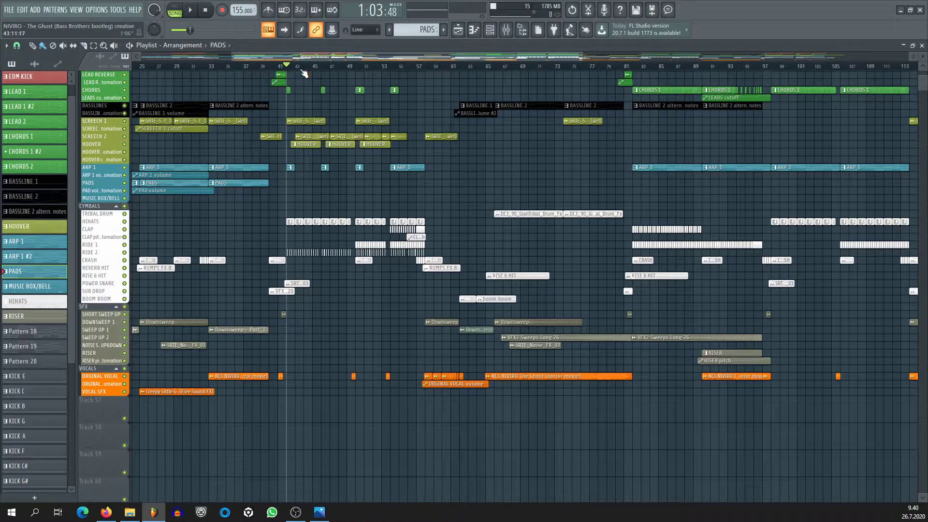
{"action": "scroll", "coordinate": [306, 73], "scroll_direction": "up", "scroll_amount": 2}
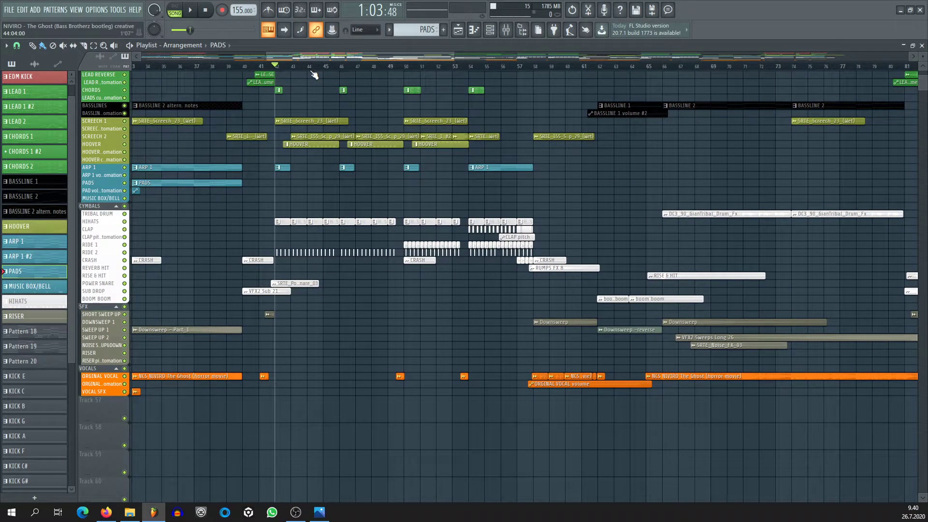
{"action": "scroll", "coordinate": [313, 74], "scroll_direction": "up", "scroll_amount": 3}
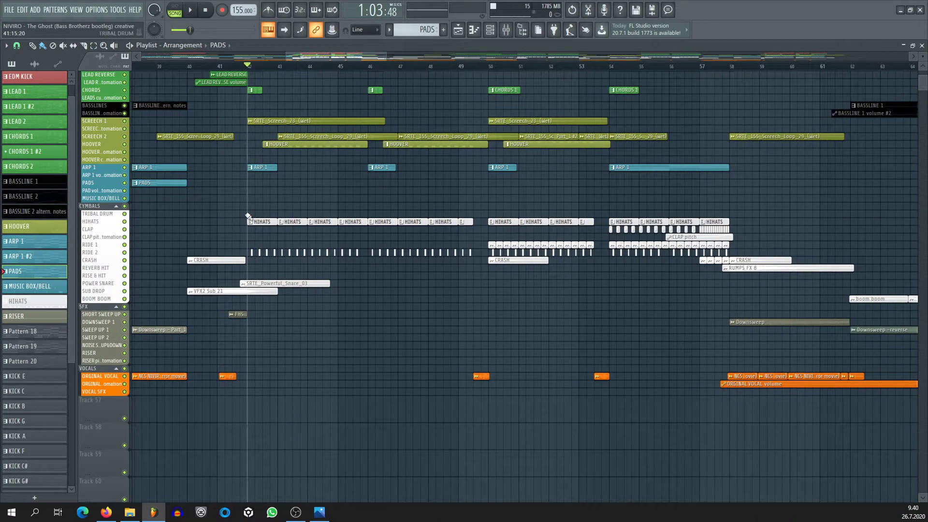
{"action": "scroll", "coordinate": [333, 68], "scroll_direction": "down", "scroll_amount": 3}
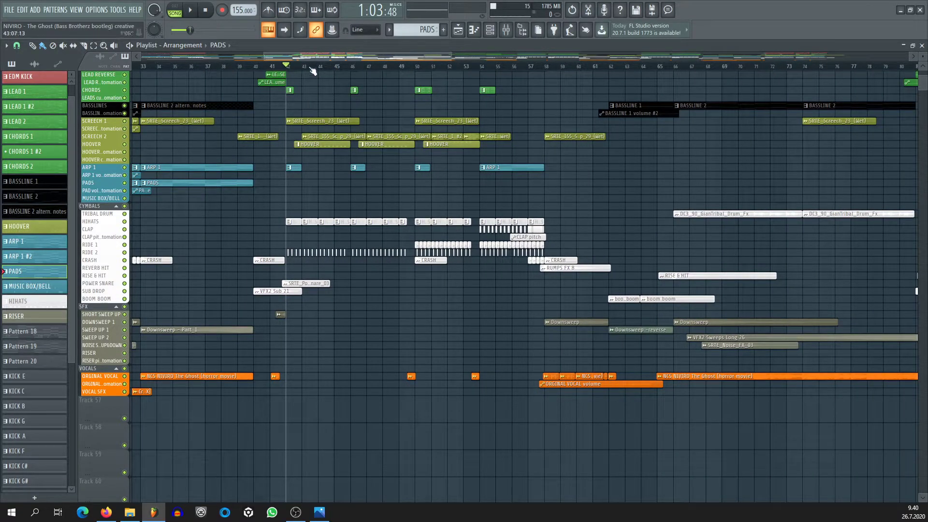
{"action": "scroll", "coordinate": [313, 71], "scroll_direction": "down", "scroll_amount": 4}
{"action": "key", "text": "space"}
{"action": "scroll", "coordinate": [313, 71], "scroll_direction": "up", "scroll_amount": 7}
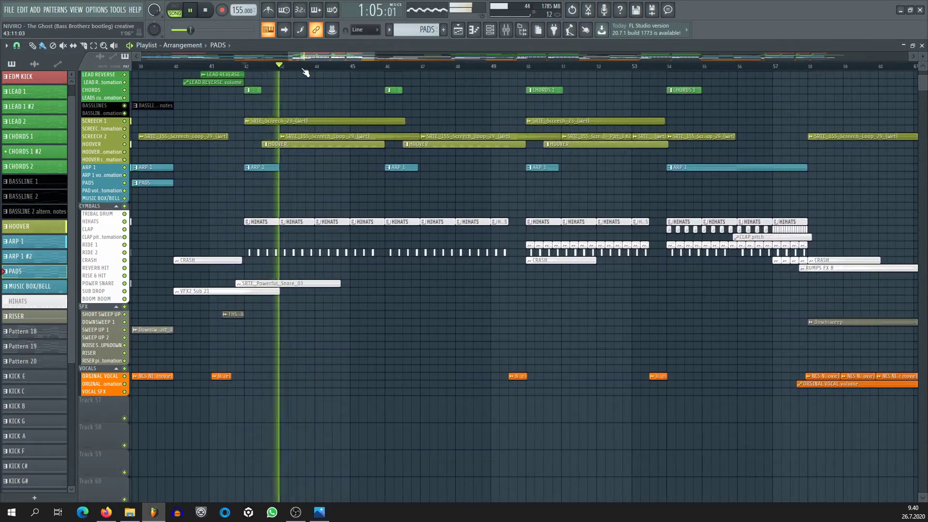
{"action": "right_click", "coordinate": [126, 222]}
{"action": "right_click", "coordinate": [126, 222]}
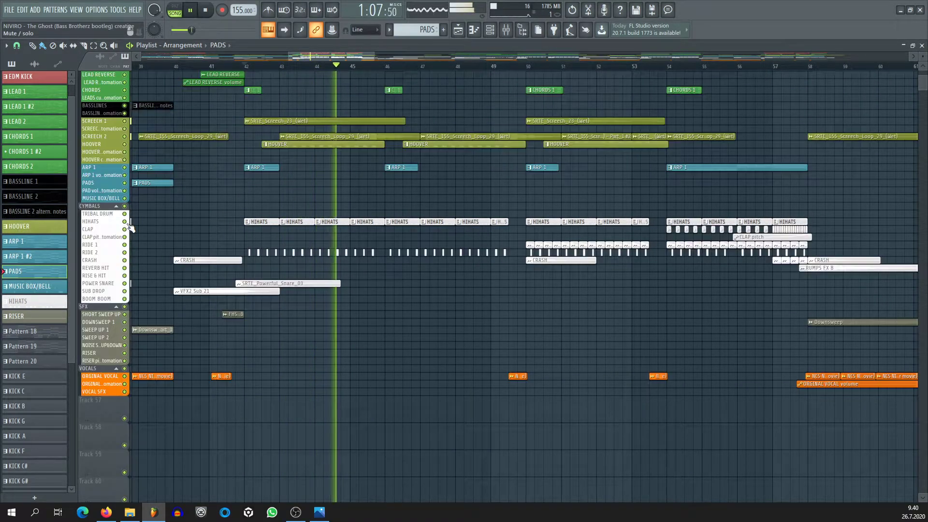
Audition the RIDE 2 track in solo, restore all tracks, and stop playback in bar 49.
{"action": "right_click", "coordinate": [125, 253]}
{"action": "right_click", "coordinate": [125, 253]}
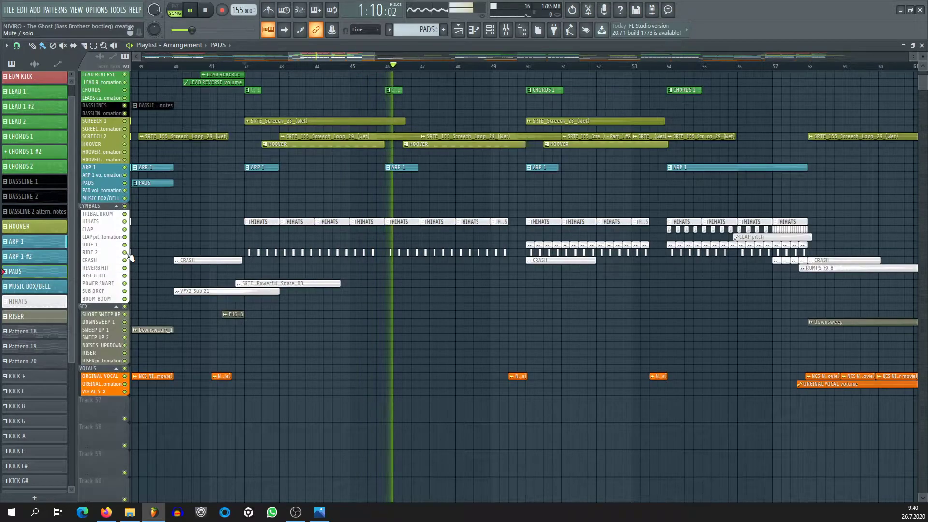
{"action": "left_click", "coordinate": [512, 66]}
{"action": "key", "text": "space"}
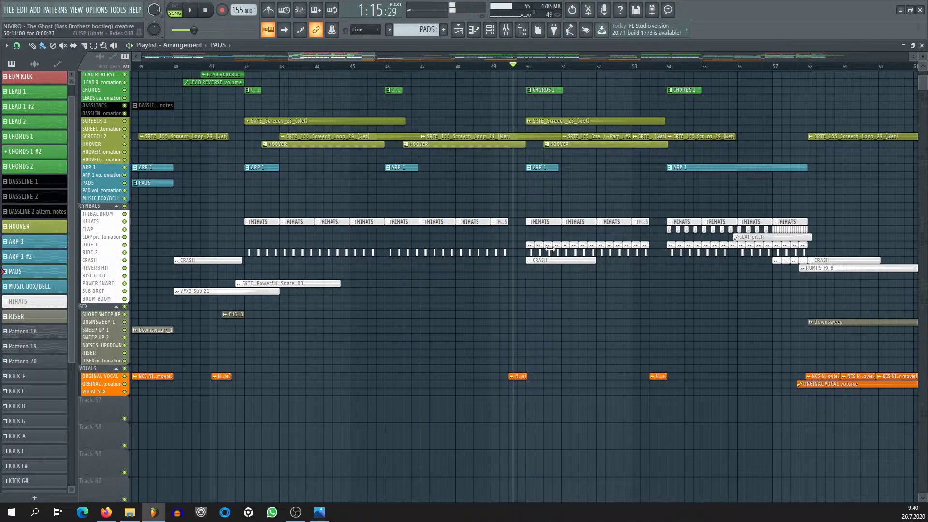
Audition the RIDE 1 track in solo from the start of bar 50, and restore all tracks.
{"action": "right_click", "coordinate": [124, 245]}
{"action": "left_click", "coordinate": [531, 70]}
{"action": "key", "text": "space"}
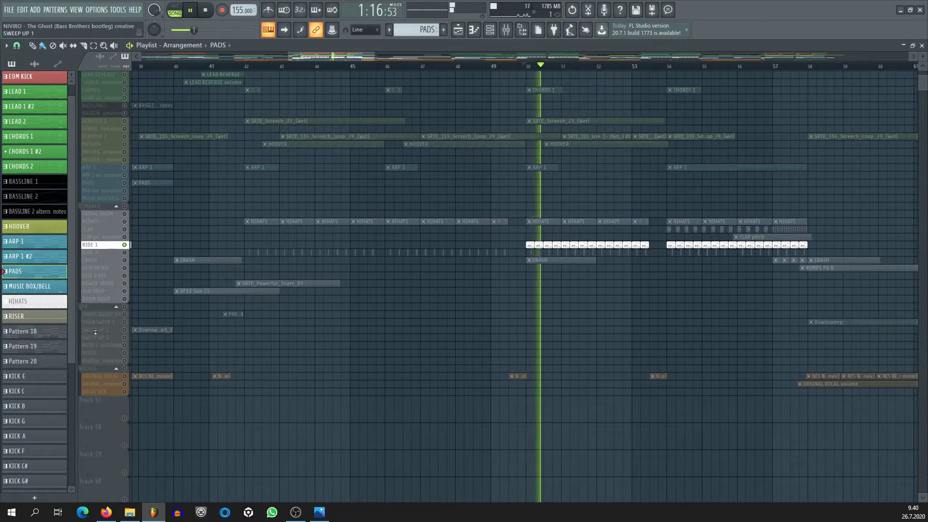
{"action": "right_click", "coordinate": [125, 245]}
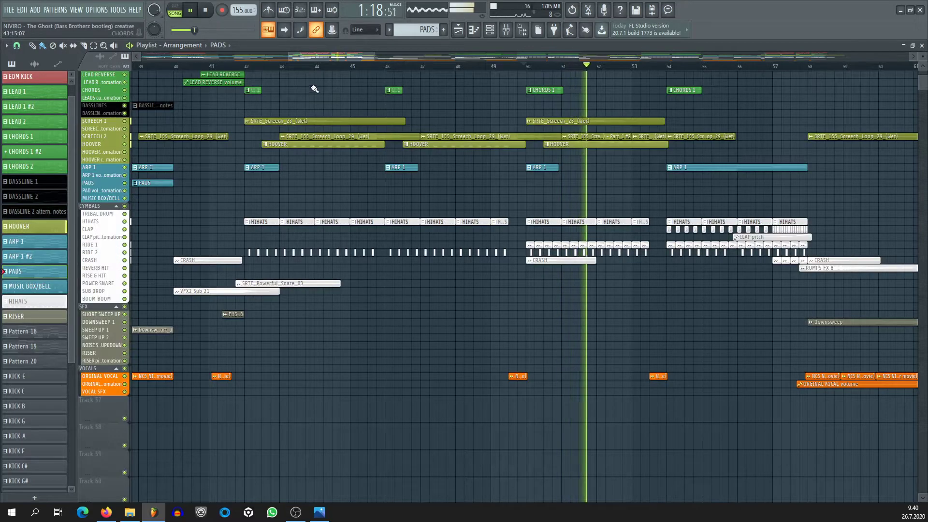
Move playback to the TRIBAL DRUM section near bar 66, audition that track in solo, and restore all tracks.
{"action": "scroll", "coordinate": [797, 63], "scroll_direction": "down", "scroll_amount": 10}
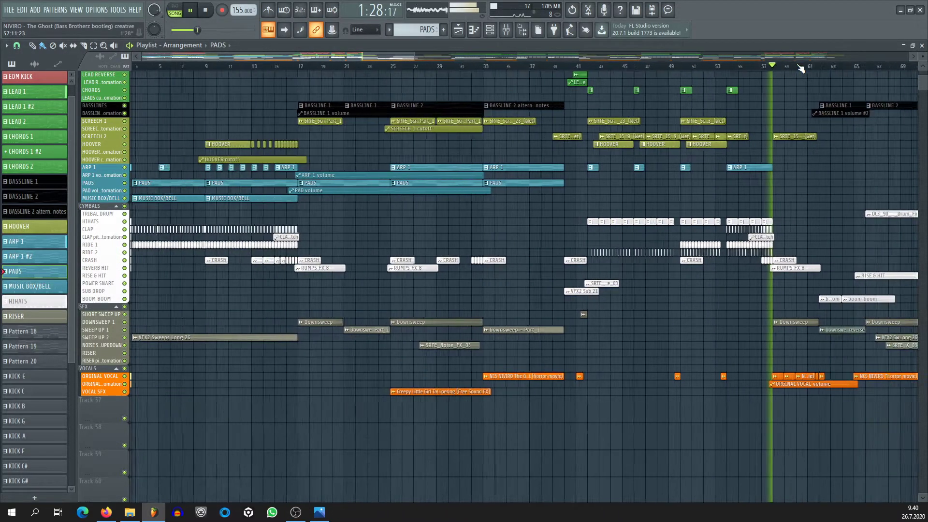
{"action": "scroll", "coordinate": [801, 67], "scroll_direction": "down", "scroll_amount": 1}
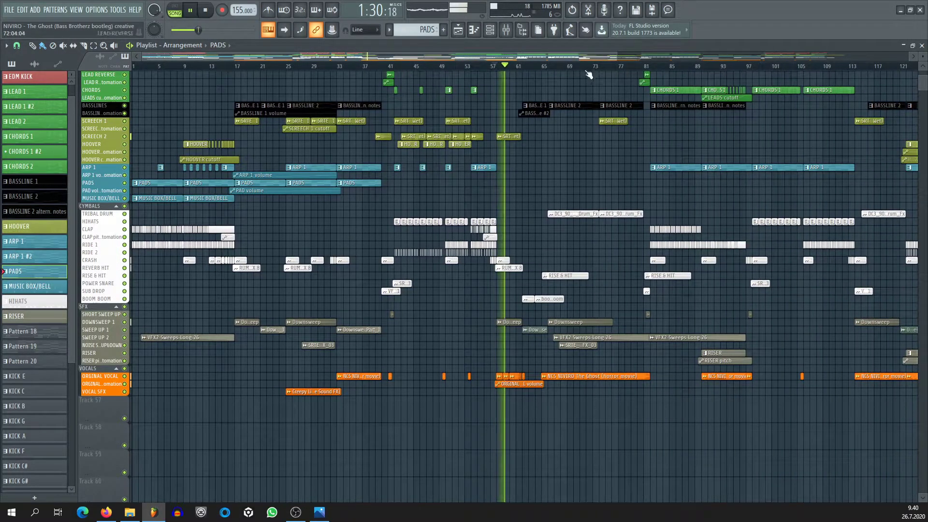
{"action": "left_click", "coordinate": [543, 66]}
{"action": "scroll", "coordinate": [551, 68], "scroll_direction": "up", "scroll_amount": 9}
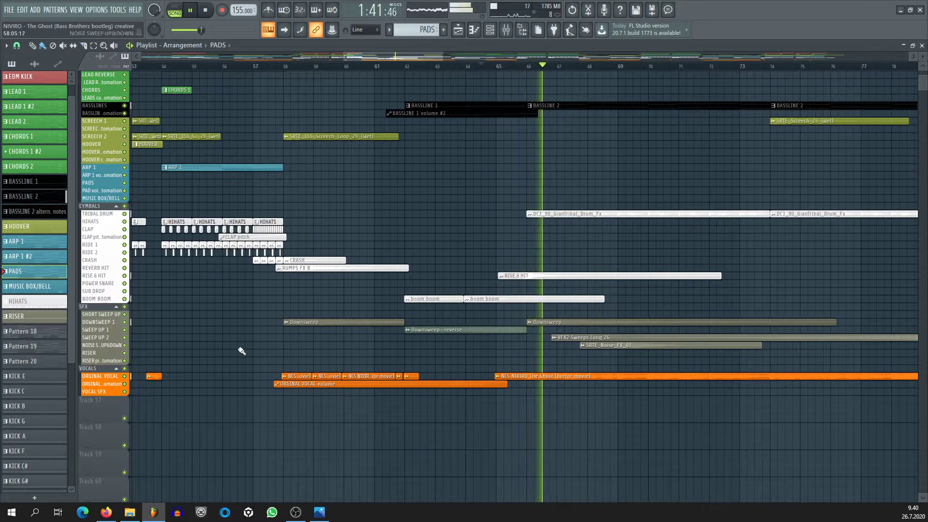
{"action": "right_click", "coordinate": [124, 214]}
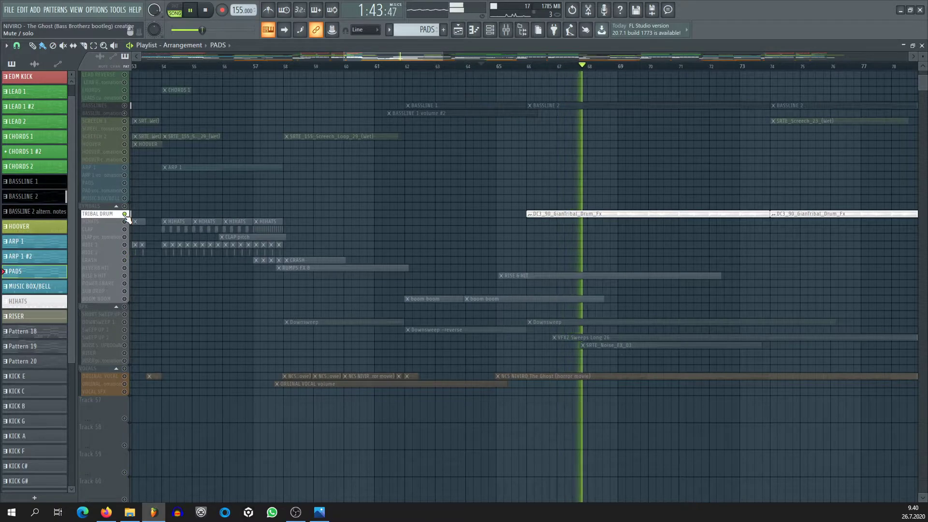
{"action": "right_click", "coordinate": [125, 214]}
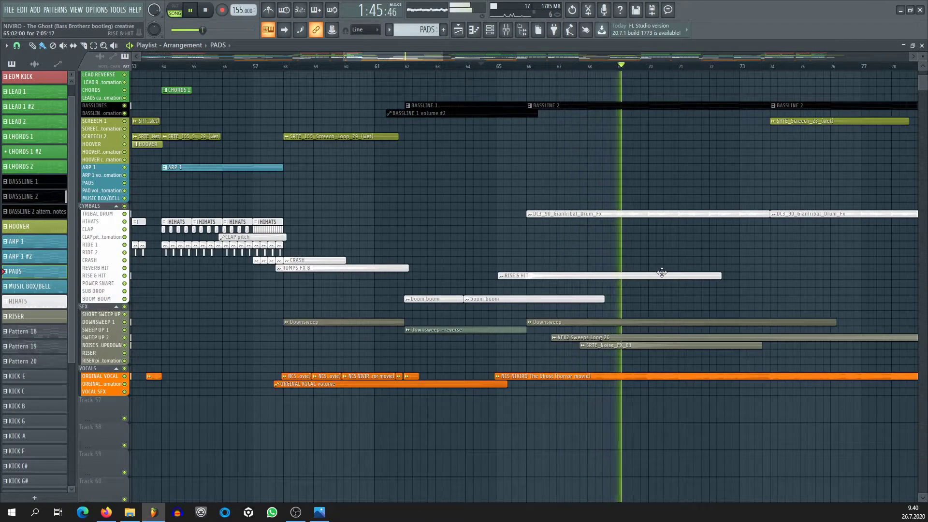
Look over the remaining cymbal clips across the arrangement and stop playback.
{"action": "scroll", "coordinate": [480, 67], "scroll_direction": "down", "scroll_amount": 2}
{"action": "scroll", "coordinate": [480, 67], "scroll_direction": "down", "scroll_amount": 5}
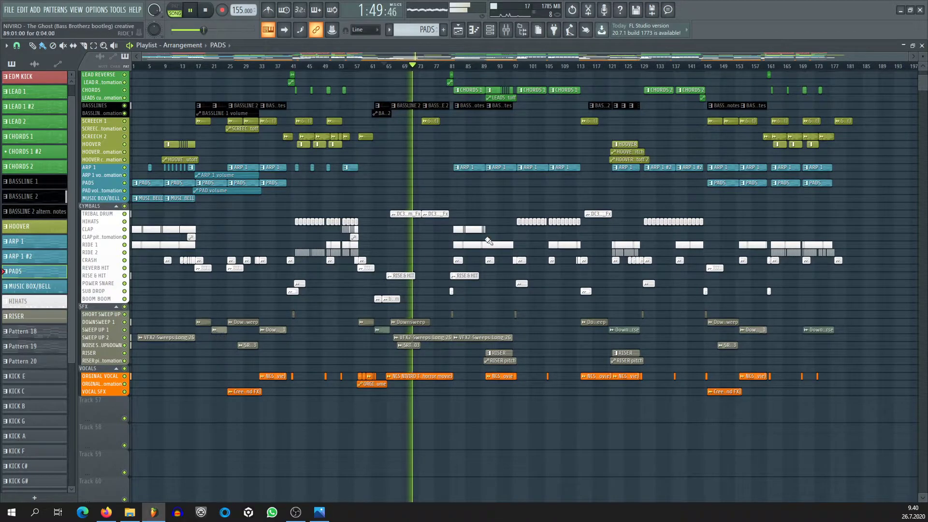
{"action": "scroll", "coordinate": [496, 255], "scroll_direction": "down", "scroll_amount": 1}
{"action": "scroll", "coordinate": [497, 255], "scroll_direction": "up", "scroll_amount": 3}
{"action": "scroll", "coordinate": [518, 67], "scroll_direction": "up", "scroll_amount": 3}
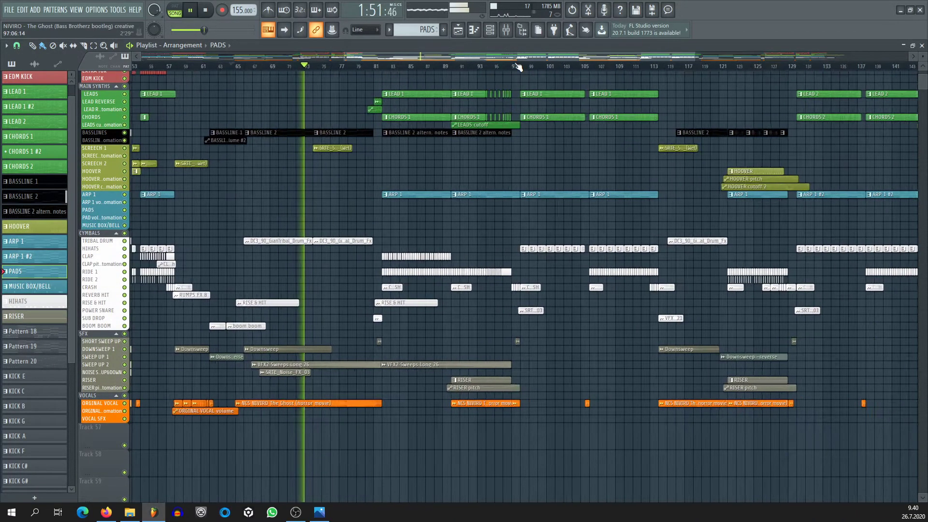
{"action": "scroll", "coordinate": [518, 67], "scroll_direction": "down", "scroll_amount": 3}
{"action": "key", "text": "space"}
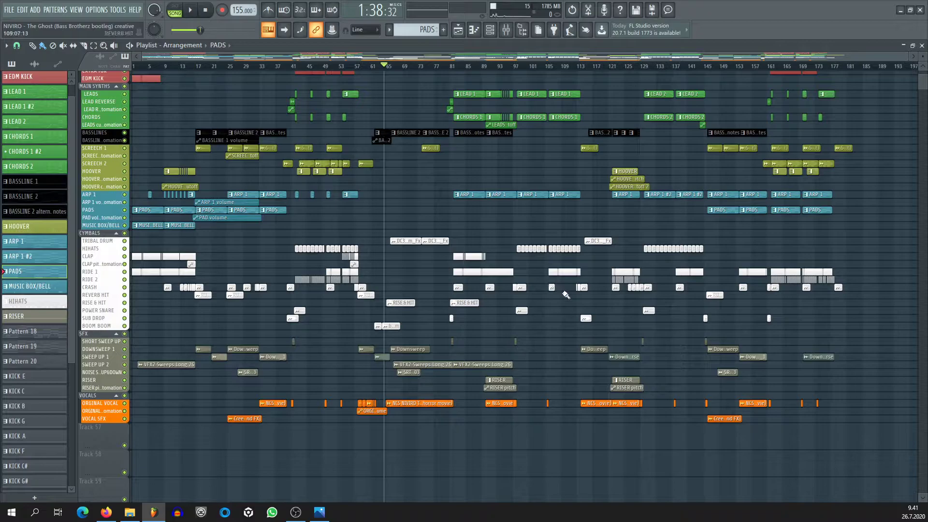
Examine the complete arrangement from the kick tracks down to the vocals, including the section between bars 41 and 57.
{"action": "scroll", "coordinate": [522, 283], "scroll_direction": "down", "scroll_amount": 5}
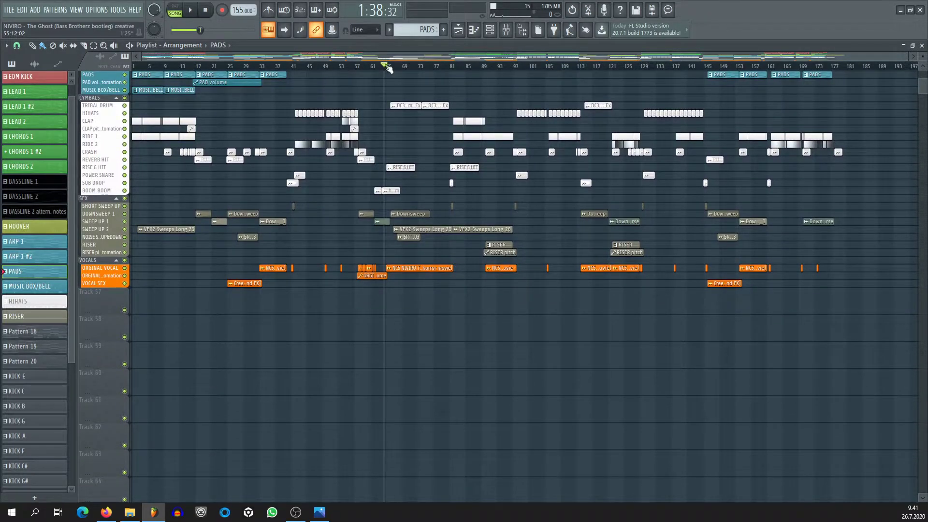
{"action": "scroll", "coordinate": [389, 68], "scroll_direction": "up", "scroll_amount": 3}
{"action": "scroll", "coordinate": [389, 70], "scroll_direction": "up", "scroll_amount": 2}
{"action": "scroll", "coordinate": [389, 70], "scroll_direction": "down", "scroll_amount": 4}
{"action": "scroll", "coordinate": [404, 145], "scroll_direction": "up", "scroll_amount": 6}
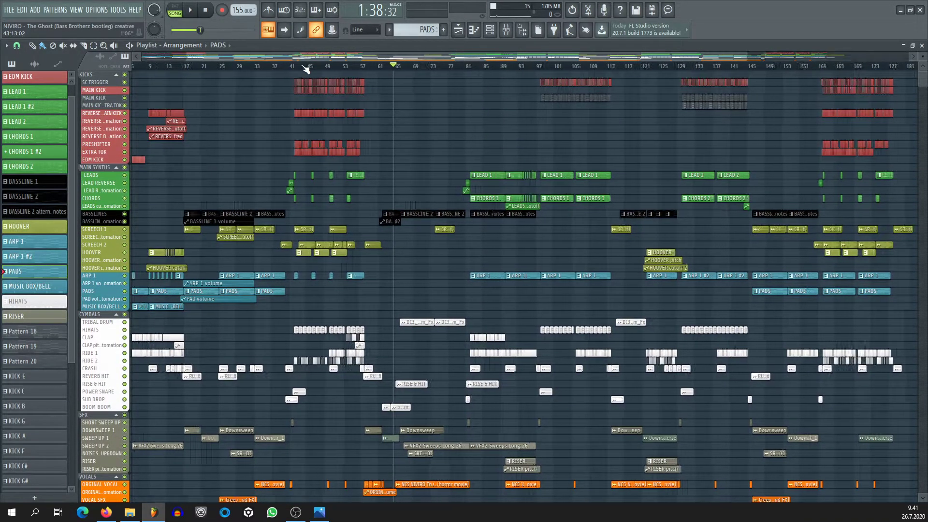
{"action": "scroll", "coordinate": [289, 65], "scroll_direction": "up", "scroll_amount": 8}
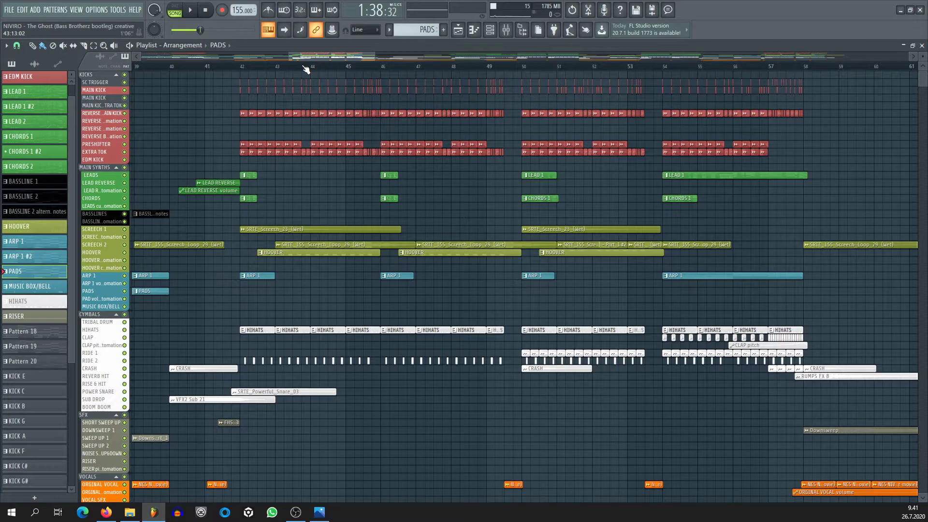
{"action": "scroll", "coordinate": [306, 69], "scroll_direction": "down", "scroll_amount": 3}
{"action": "scroll", "coordinate": [306, 69], "scroll_direction": "down", "scroll_amount": 3}
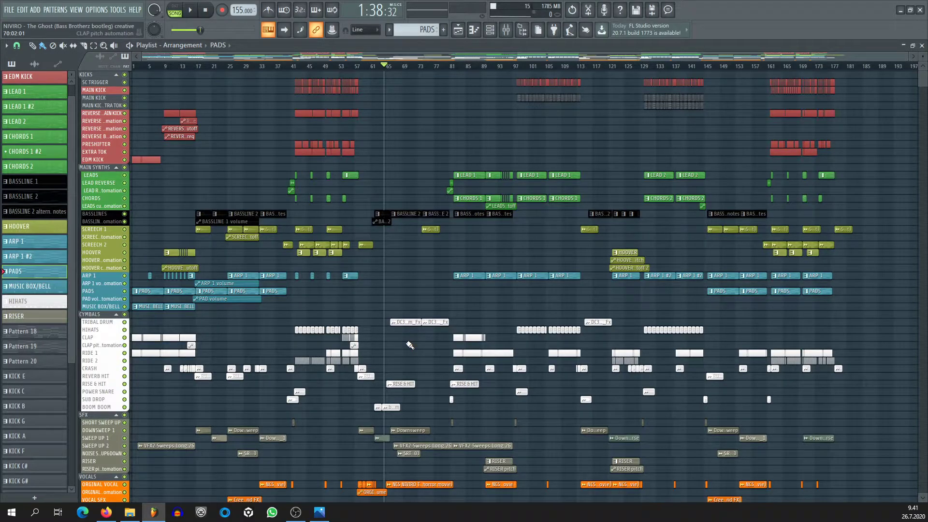
{"action": "scroll", "coordinate": [410, 345], "scroll_direction": "down", "scroll_amount": 5}
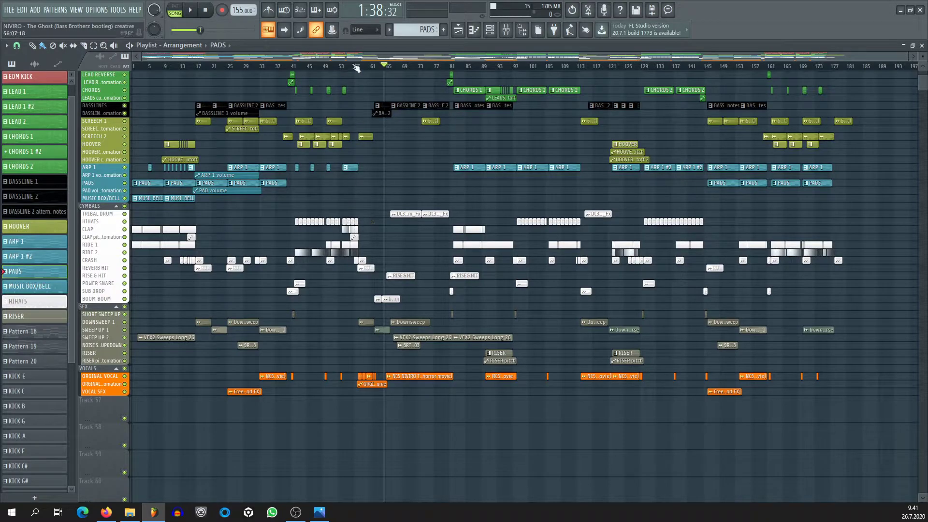
{"action": "scroll", "coordinate": [356, 68], "scroll_direction": "up", "scroll_amount": 2}
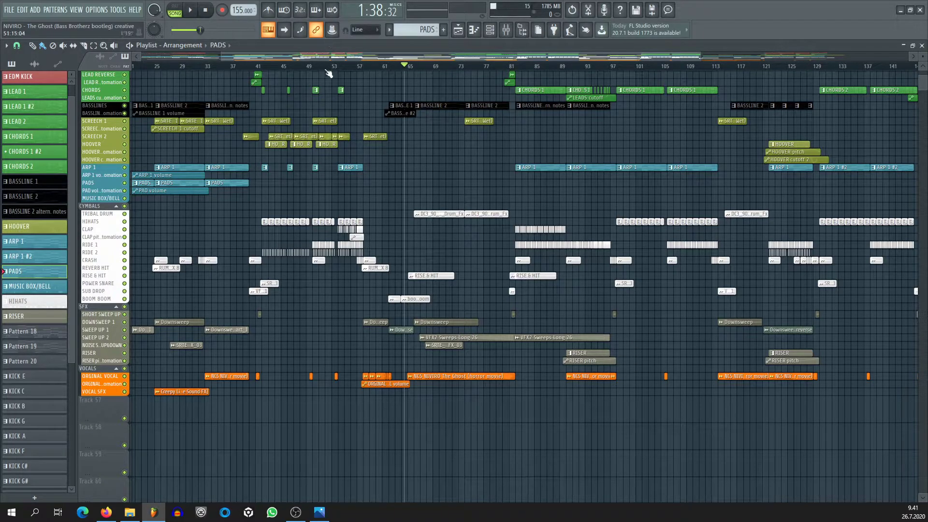
{"action": "scroll", "coordinate": [328, 74], "scroll_direction": "down", "scroll_amount": 2}
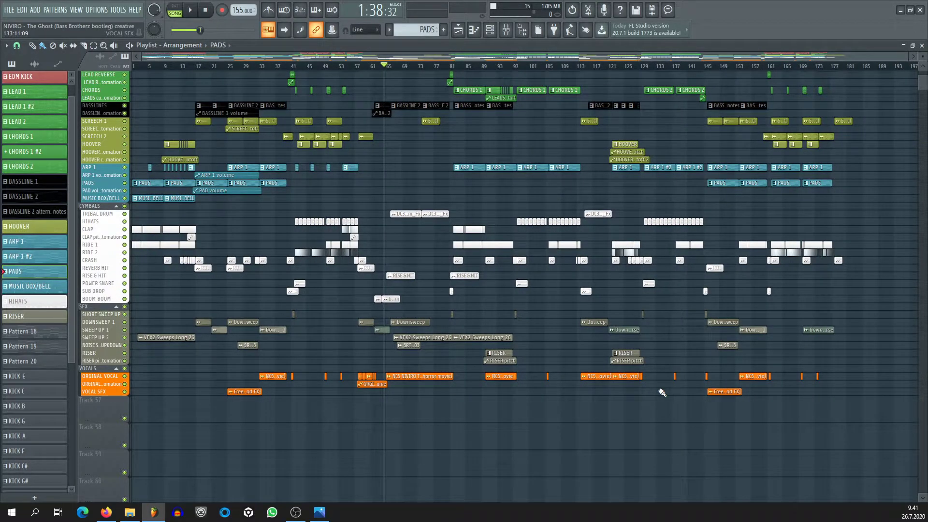
{"action": "scroll", "coordinate": [662, 393], "scroll_direction": "up", "scroll_amount": 5}
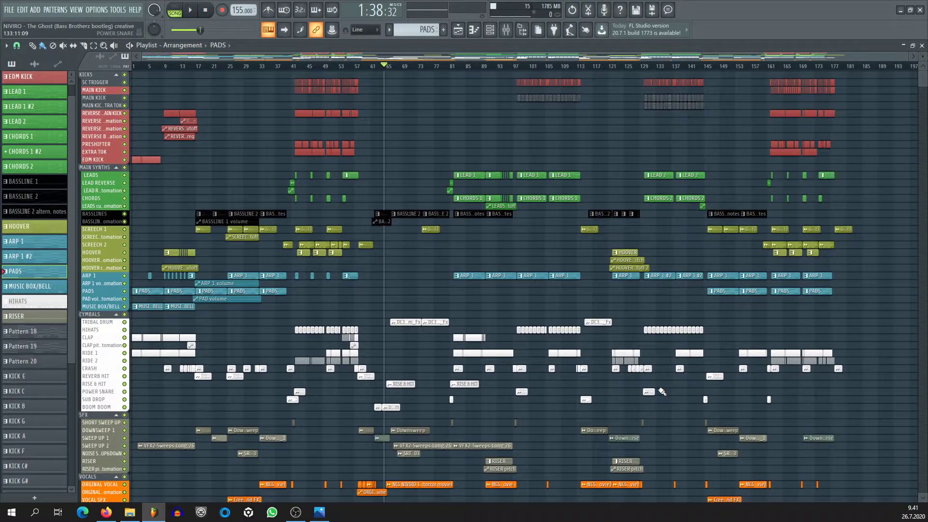
{"action": "scroll", "coordinate": [663, 392], "scroll_direction": "down", "scroll_amount": 3}
{"action": "scroll", "coordinate": [663, 392], "scroll_direction": "up", "scroll_amount": 3}
{"action": "scroll", "coordinate": [460, 316], "scroll_direction": "down", "scroll_amount": 5}
{"action": "scroll", "coordinate": [634, 261], "scroll_direction": "up", "scroll_amount": 5}
Open the mixer and inspect the effect chains from the MAIN KICK XTRA TOK stem through the REVERSE BASS KICK BUS stem.
{"action": "left_click", "coordinate": [506, 30]}
{"action": "left_click", "coordinate": [258, 184]}
{"action": "left_click", "coordinate": [276, 189]}
{"action": "left_click", "coordinate": [251, 187]}
{"action": "key", "text": "Right"}
{"action": "key", "text": "Right"}
{"action": "key", "text": "Right"}
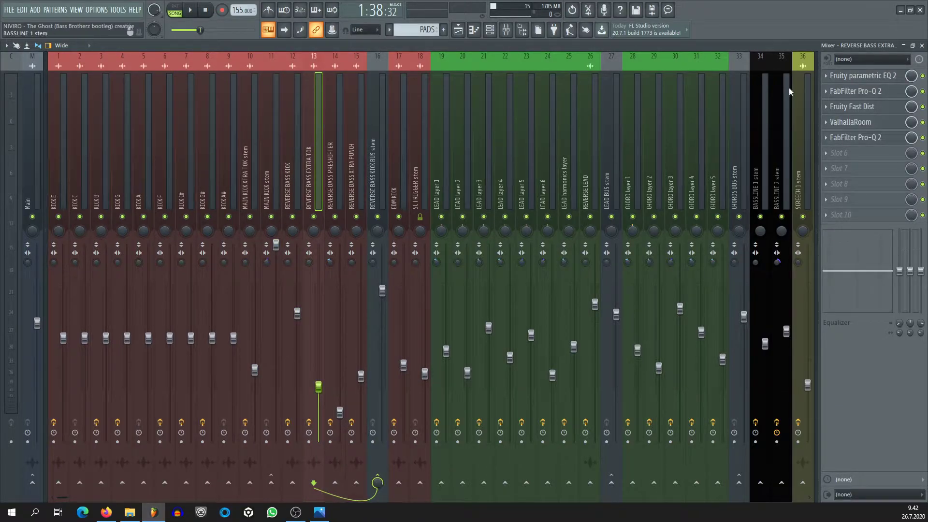
{"action": "key", "text": "Right"}
{"action": "key", "text": "Right"}
{"action": "key", "text": "Right"}
{"action": "key", "text": "Right"}
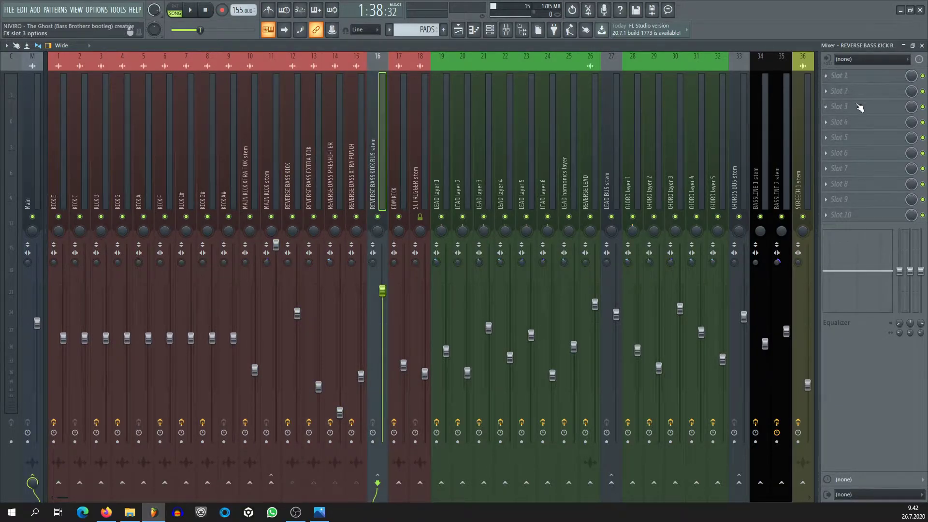
Inspect the effect chains of the LEAD layer 1 and LEAD layer 2 mixer inserts.
{"action": "scroll", "coordinate": [475, 161], "scroll_direction": "down", "scroll_amount": 4}
{"action": "left_click", "coordinate": [185, 198]}
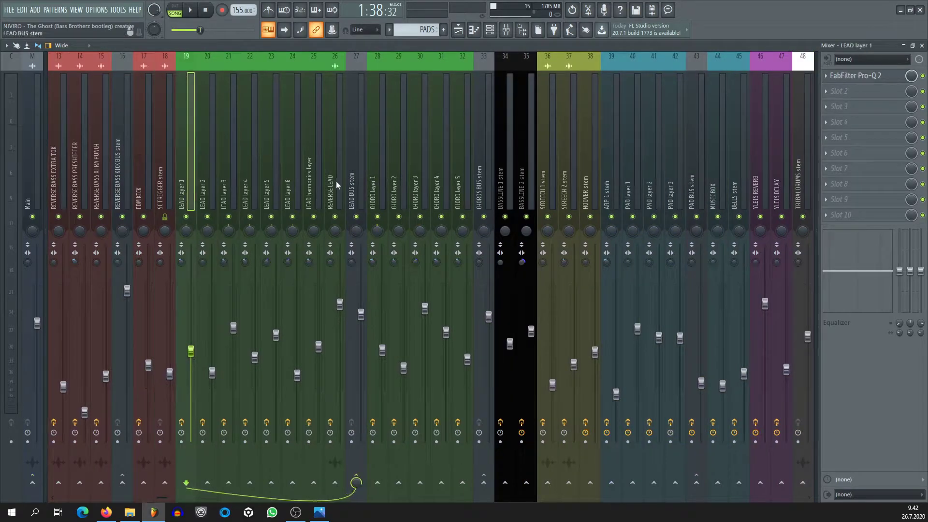
{"action": "key", "text": "Right"}
Step through the effect chains from the ARP 1 stem and pad layers to the YLEIS REVERB insert.
{"action": "scroll", "coordinate": [441, 175], "scroll_direction": "down", "scroll_amount": 5}
{"action": "scroll", "coordinate": [440, 172], "scroll_direction": "down", "scroll_amount": 1}
{"action": "left_click", "coordinate": [304, 188]}
{"action": "key", "text": "Right"}
{"action": "key", "text": "Right"}
{"action": "key", "text": "Right"}
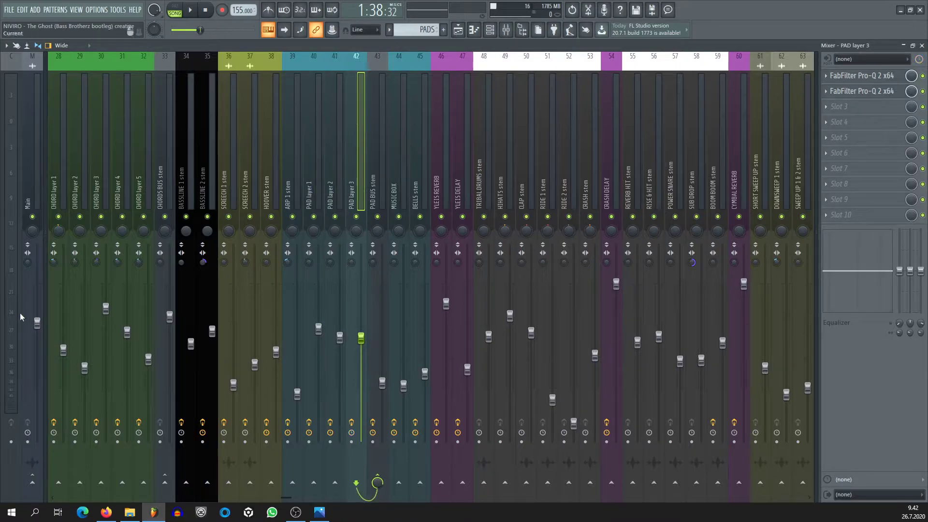
{"action": "key", "text": "Right"}
{"action": "key", "text": "Right"}
{"action": "key", "text": "Right"}
{"action": "key", "text": "Left"}
{"action": "key", "text": "Right"}
{"action": "key", "text": "Right"}
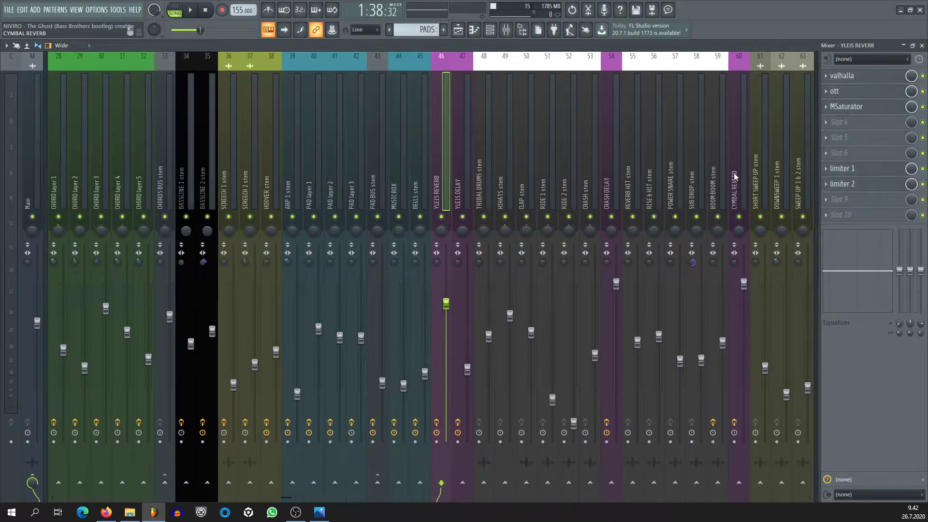
Inspect the effects on the YLEIS REVERB, YLEIS DELAY and CRASH DELAY inserts, and close the mixer.
{"action": "key", "text": "Right"}
{"action": "key", "text": "Left"}
{"action": "left_click", "coordinate": [467, 182]}
{"action": "left_click", "coordinate": [612, 199]}
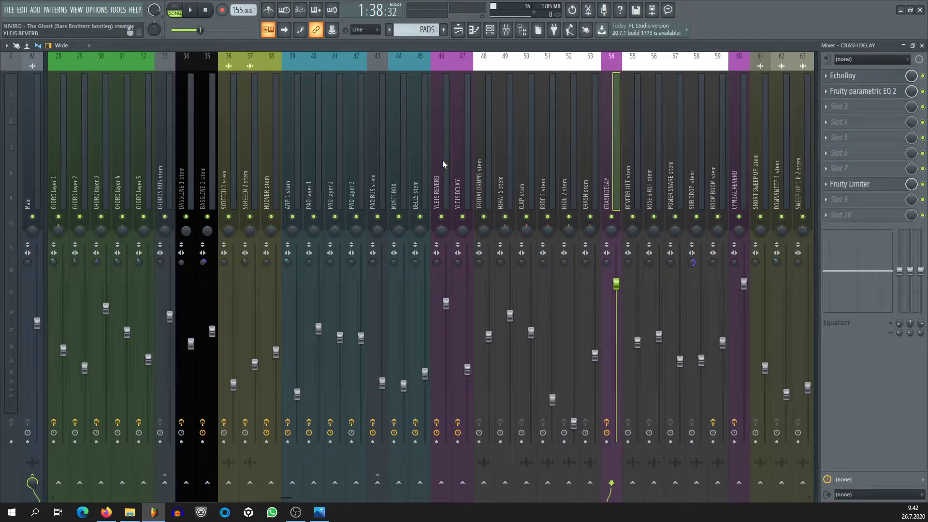
{"action": "left_click", "coordinate": [440, 192]}
{"action": "left_click", "coordinate": [458, 198]}
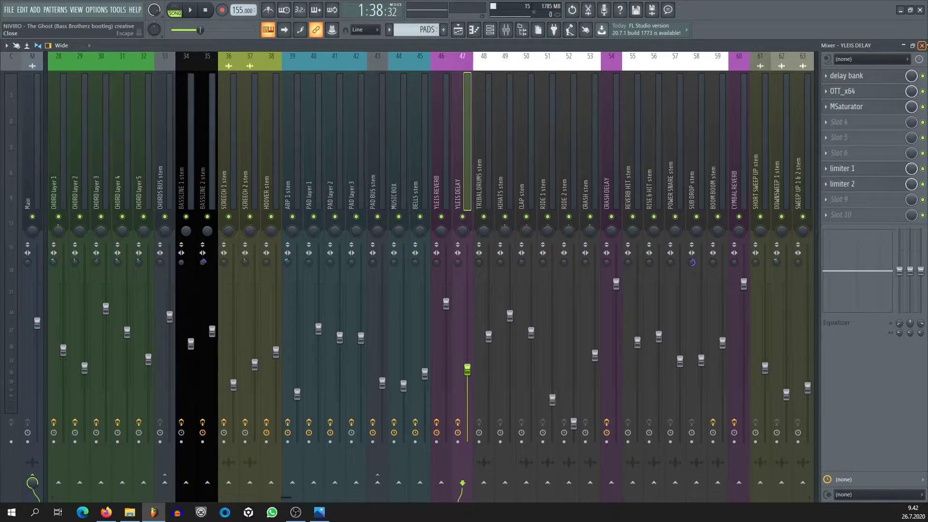
{"action": "left_click", "coordinate": [922, 46]}
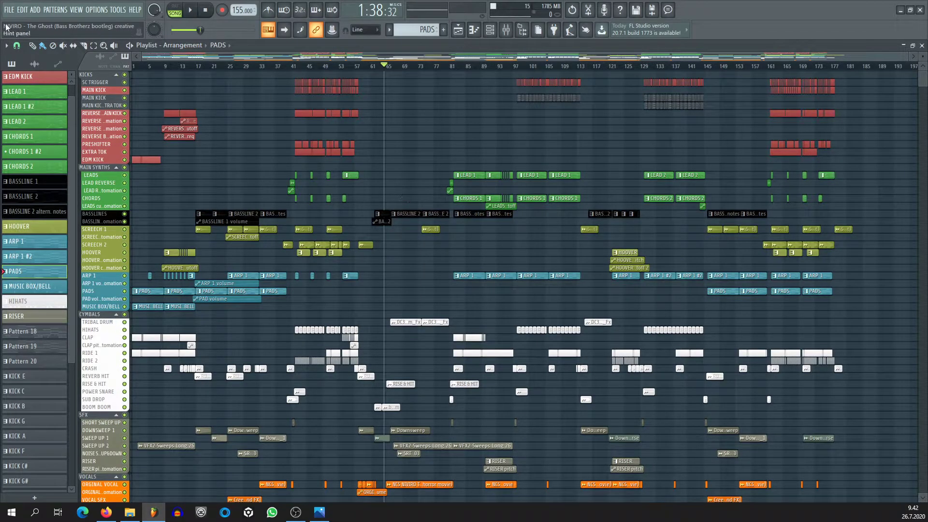
Open the project "NIVIRO - The Ghost (Bass Brotherz bootleg) FINAL MIXDOWN 07.07.2020" without saving changes to the current one.
{"action": "left_click", "coordinate": [16, 9]}
{"action": "left_click", "coordinate": [23, 44]}
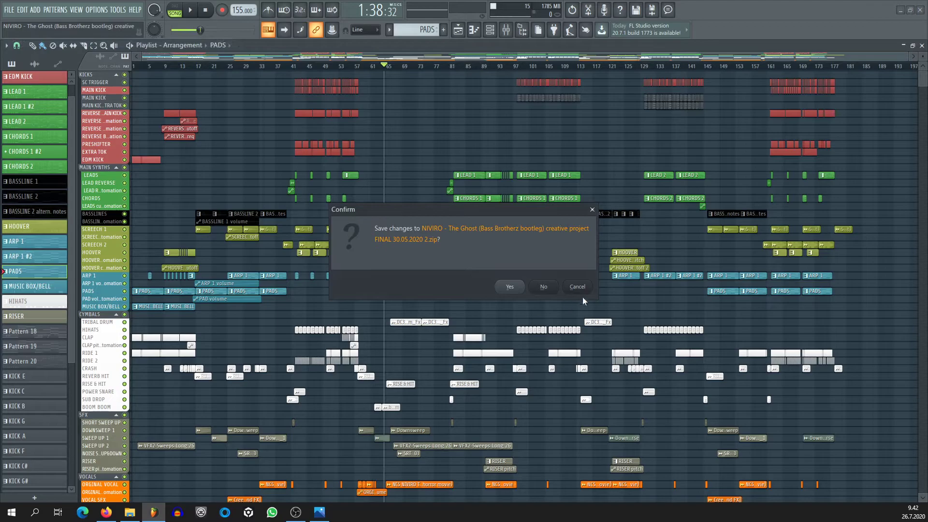
{"action": "left_click", "coordinate": [543, 287]}
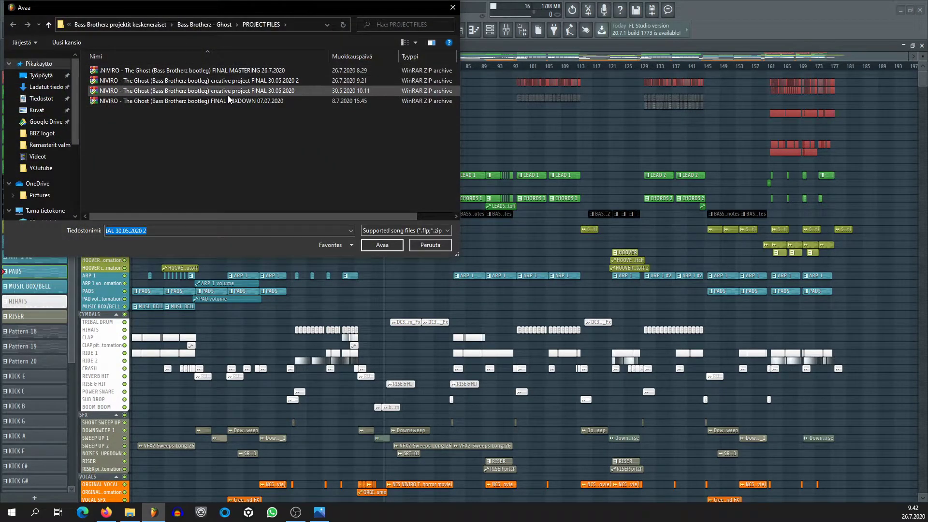
{"action": "double_click", "coordinate": [174, 100]}
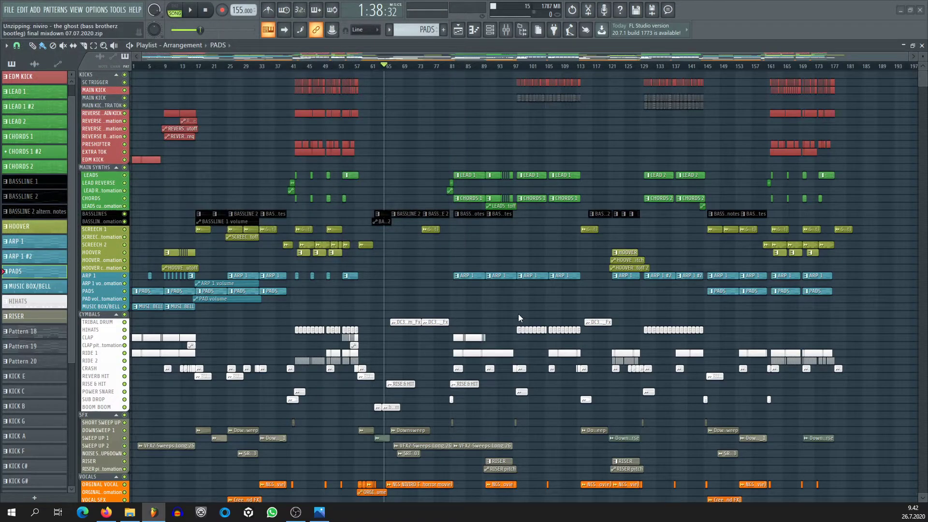
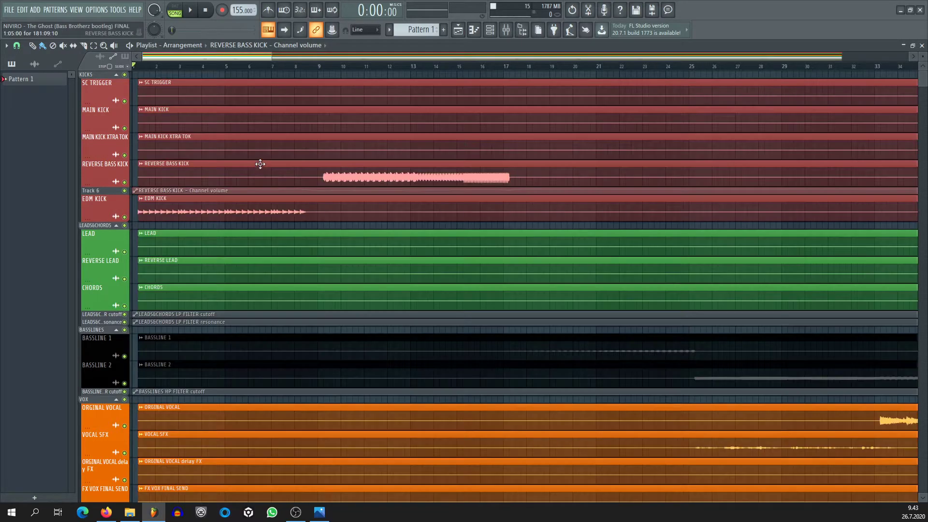
Fit the whole mixdown arrangement in view and play it from around bar 43.
{"action": "scroll", "coordinate": [145, 69], "scroll_direction": "down", "scroll_amount": 5}
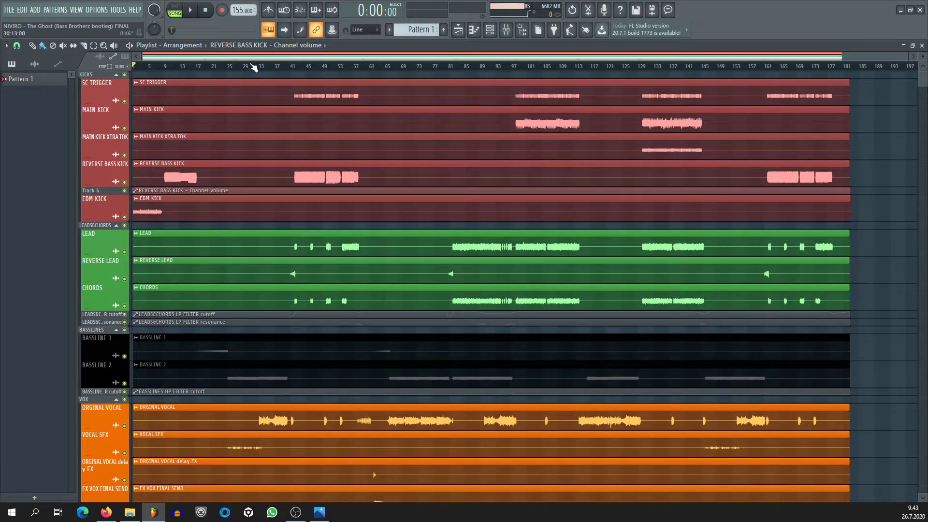
{"action": "key", "text": "space"}
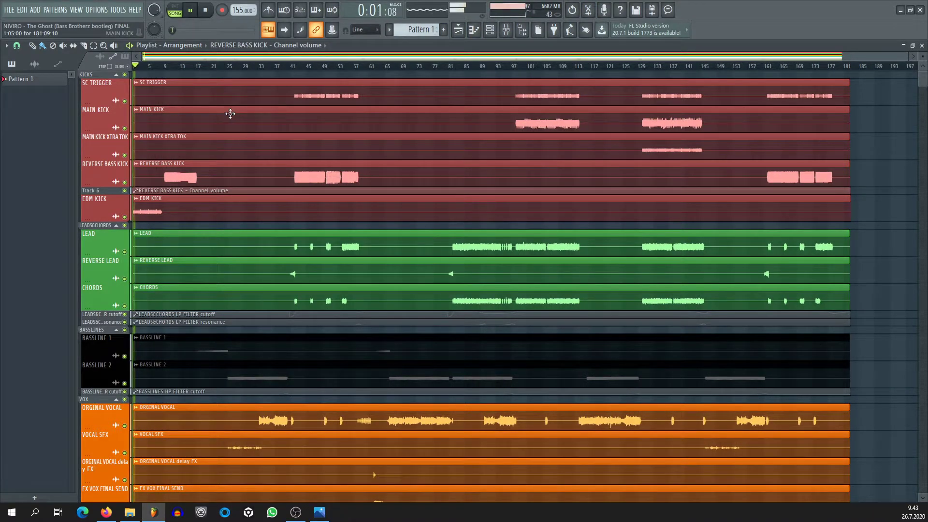
{"action": "left_click", "coordinate": [301, 66]}
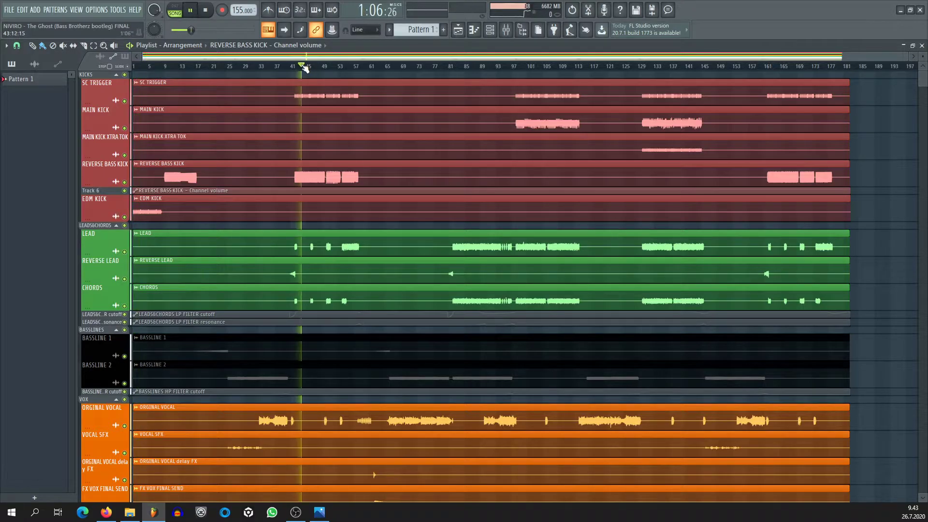
Stop the playback and skim the playlist tracks from the kicks down past the percussion and back.
{"action": "key", "text": "space"}
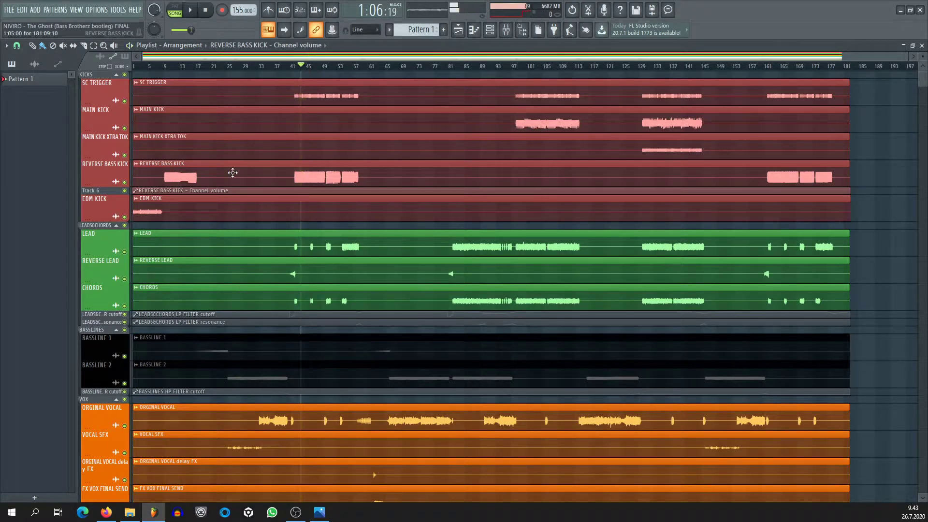
{"action": "scroll", "coordinate": [235, 172], "scroll_direction": "down", "scroll_amount": 5}
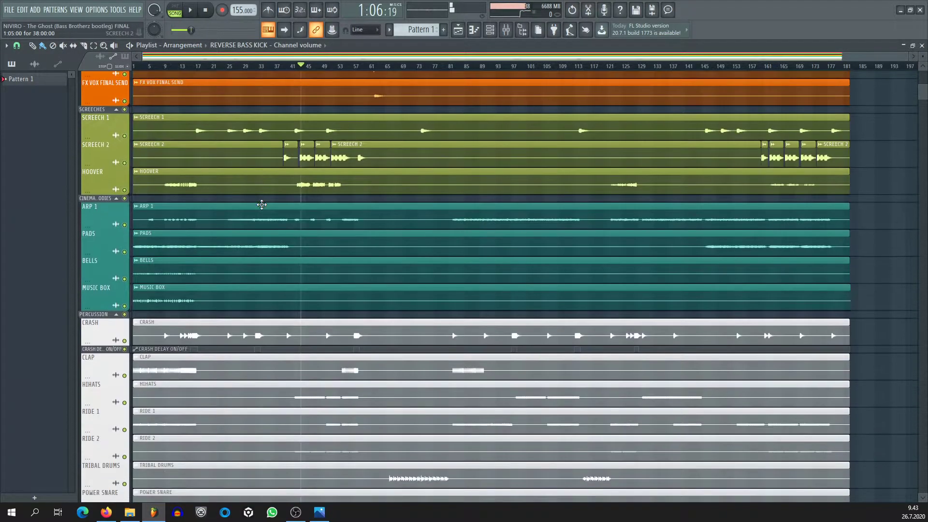
{"action": "scroll", "coordinate": [262, 205], "scroll_direction": "down", "scroll_amount": 2}
{"action": "scroll", "coordinate": [372, 201], "scroll_direction": "up", "scroll_amount": 2}
{"action": "scroll", "coordinate": [372, 200], "scroll_direction": "up", "scroll_amount": 5}
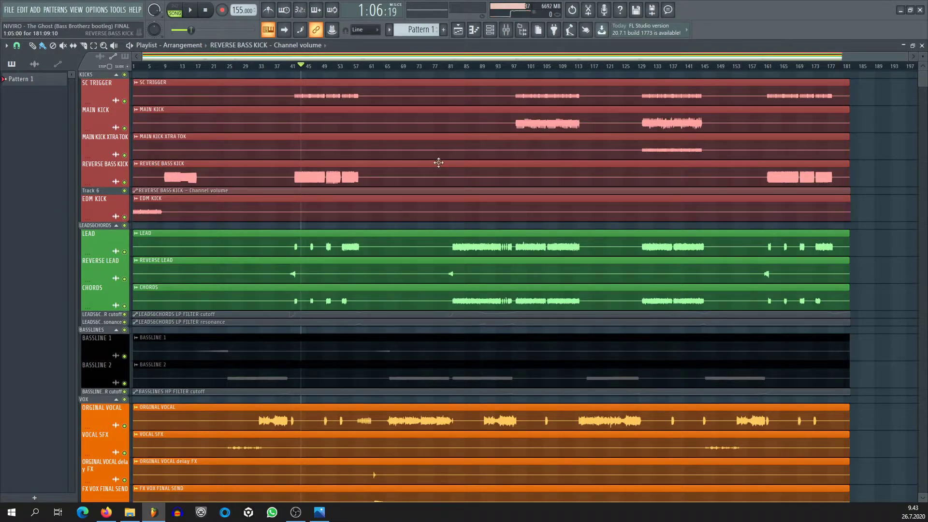
Examine each playlist track group in turn, from kicks, leads and basslines through vocals, screeches and percussion to the SFX.
{"action": "scroll", "coordinate": [40, 202], "scroll_direction": "down", "scroll_amount": 1}
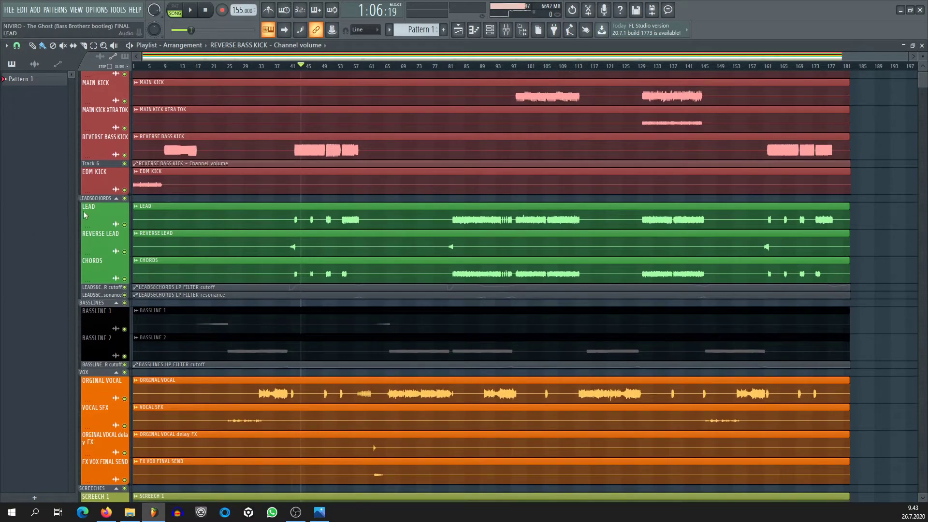
{"action": "scroll", "coordinate": [83, 211], "scroll_direction": "down", "scroll_amount": 1}
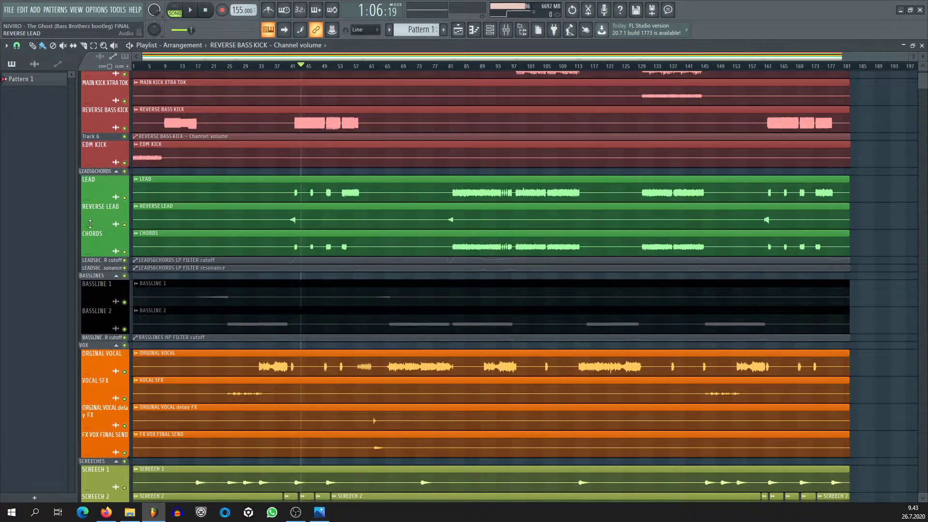
{"action": "scroll", "coordinate": [430, 213], "scroll_direction": "down", "scroll_amount": 2}
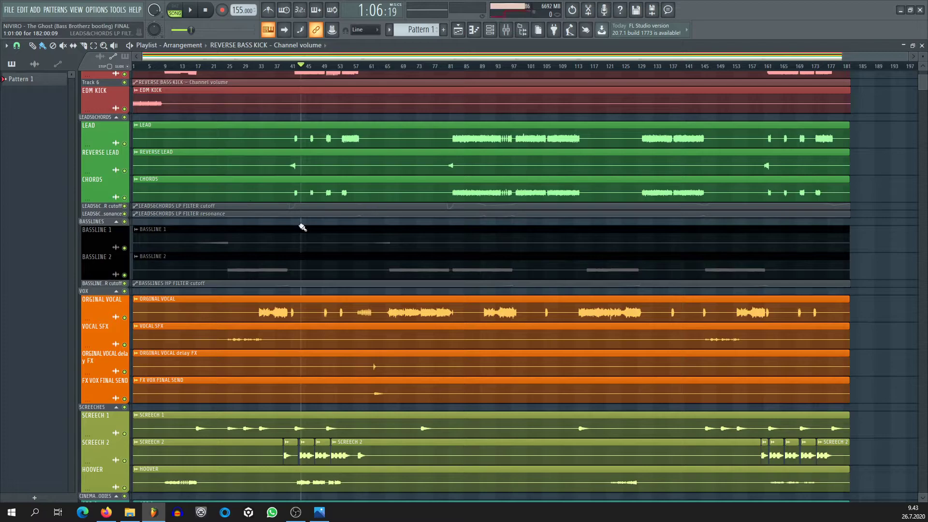
{"action": "scroll", "coordinate": [325, 276], "scroll_direction": "down", "scroll_amount": 4}
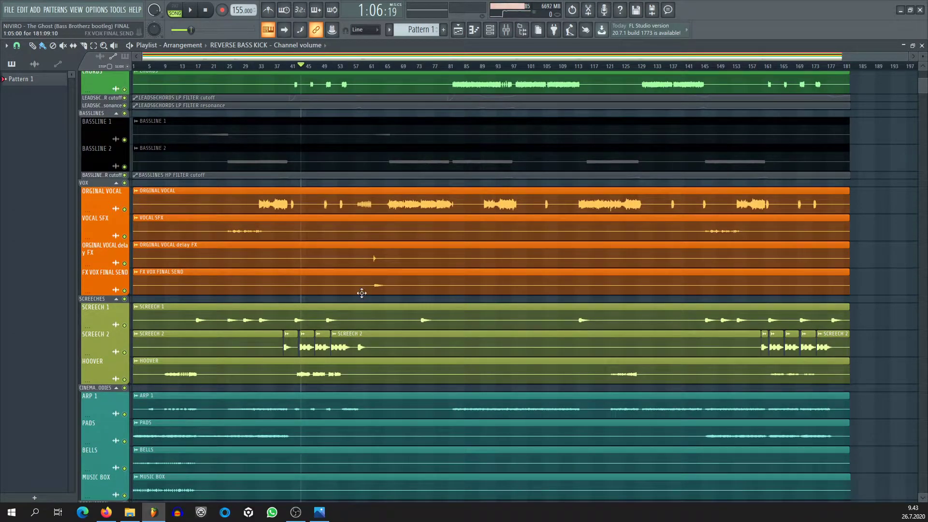
{"action": "scroll", "coordinate": [319, 247], "scroll_direction": "down", "scroll_amount": 4}
{"action": "scroll", "coordinate": [295, 203], "scroll_direction": "down", "scroll_amount": 4}
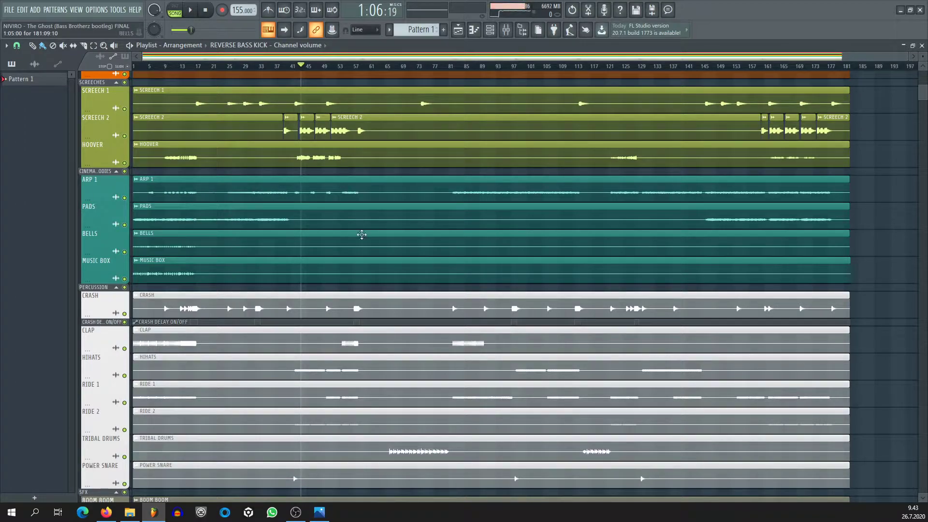
{"action": "scroll", "coordinate": [253, 192], "scroll_direction": "down", "scroll_amount": 3}
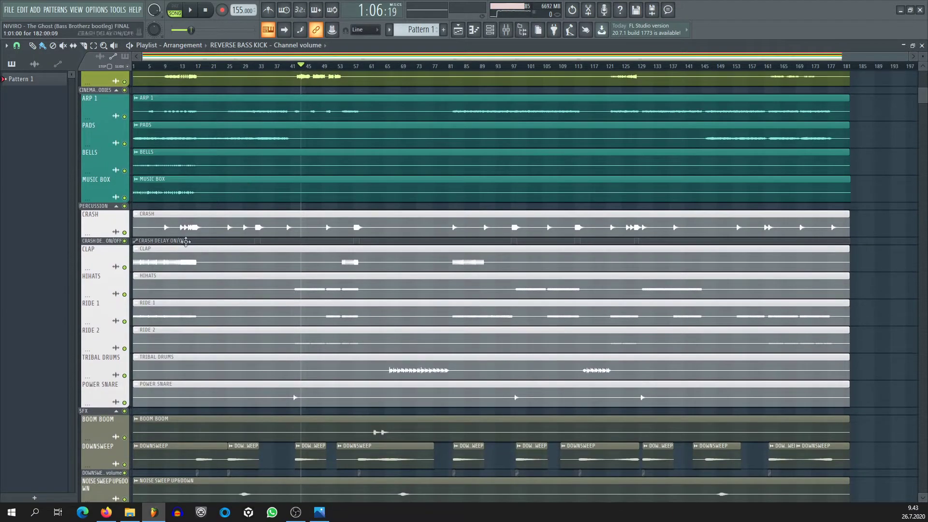
{"action": "scroll", "coordinate": [198, 286], "scroll_direction": "down", "scroll_amount": 6}
{"action": "scroll", "coordinate": [225, 269], "scroll_direction": "up", "scroll_amount": 11}
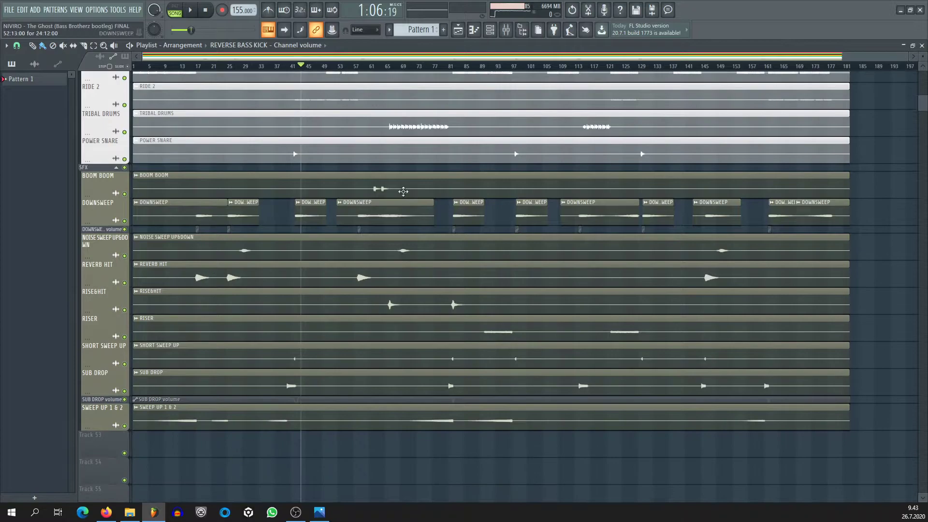
{"action": "scroll", "coordinate": [500, 392], "scroll_direction": "up", "scroll_amount": 12}
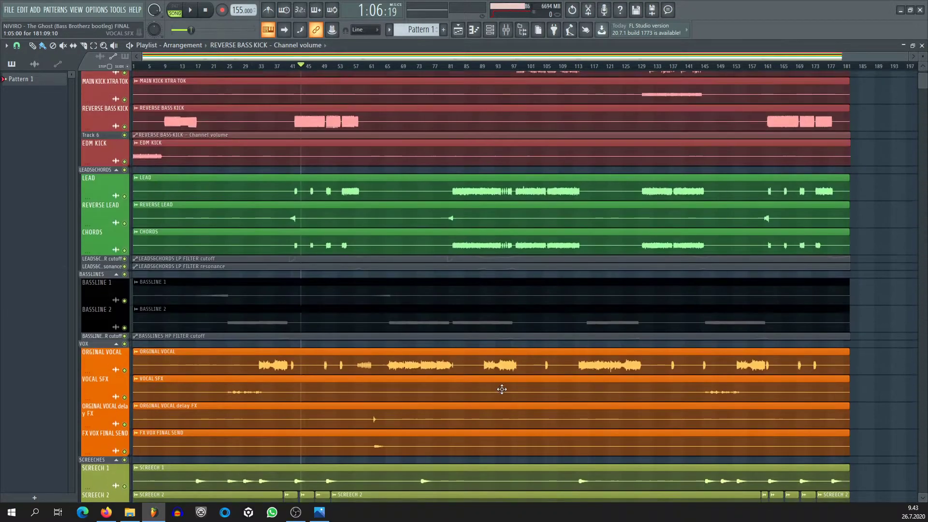
Show the mixer from its first inserts and view the effect chains on LEADS&CHORDS FINAL SEND and REVERSE BASS LOW.
{"action": "left_click", "coordinate": [507, 30]}
{"action": "scroll", "coordinate": [434, 117], "scroll_direction": "left", "scroll_amount": 10}
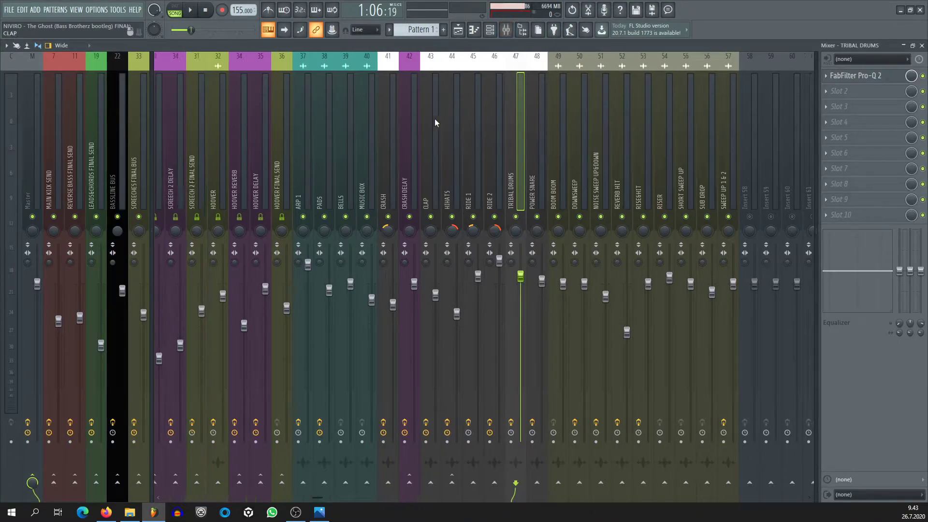
{"action": "left_click", "coordinate": [152, 159]}
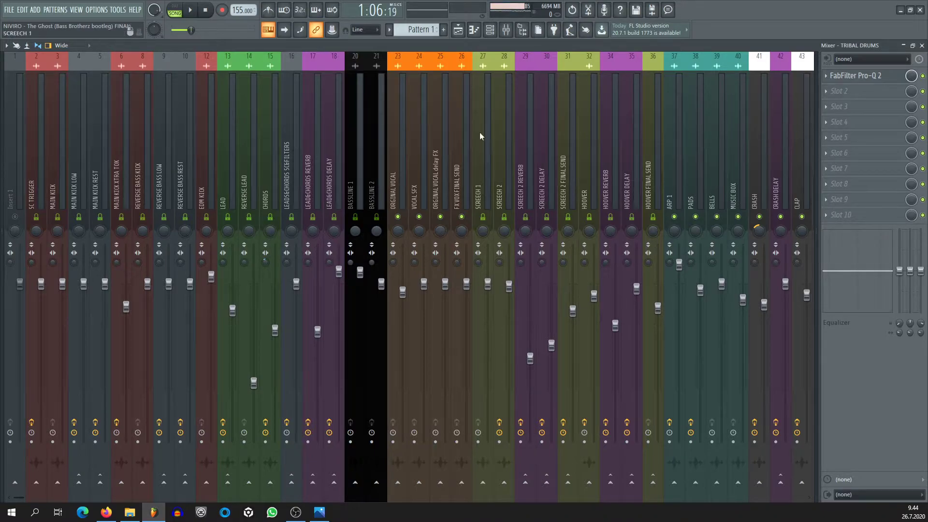
{"action": "left_click", "coordinate": [7, 164]}
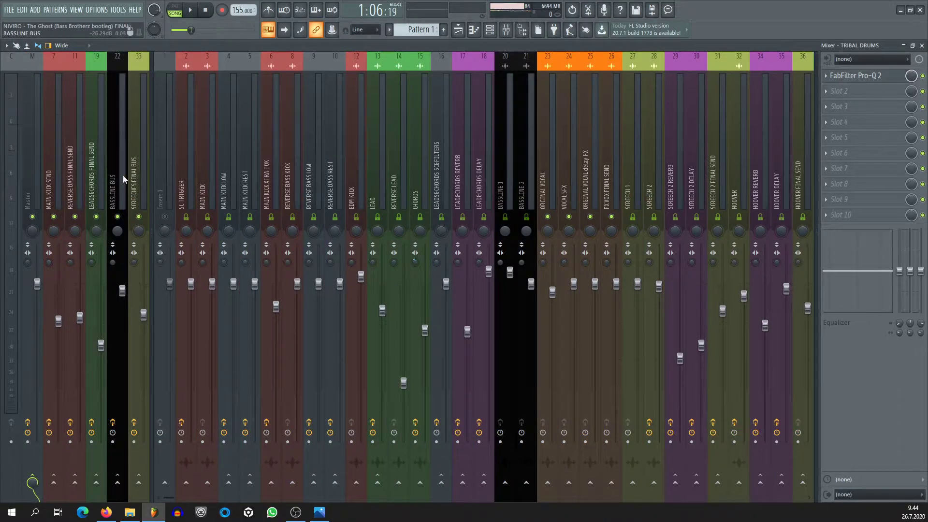
{"action": "left_click", "coordinate": [104, 139]}
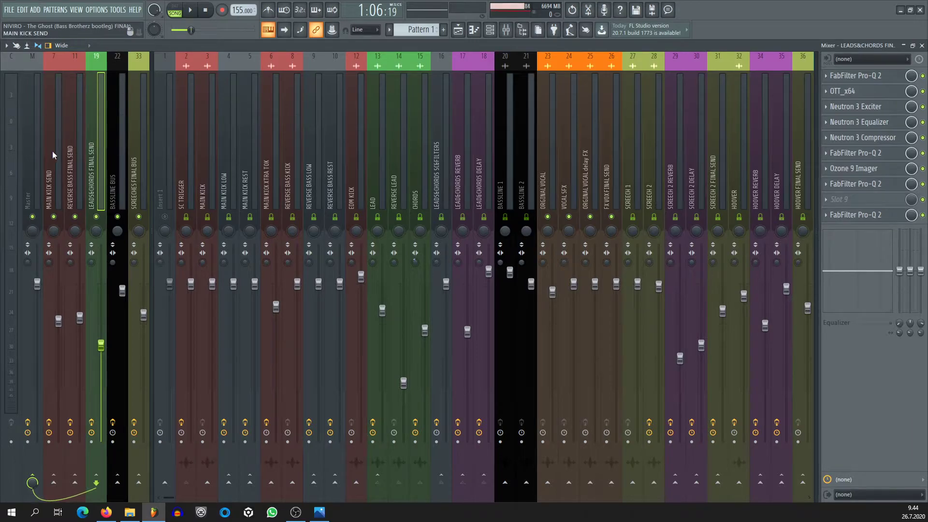
{"action": "left_click", "coordinate": [66, 151]}
{"action": "scroll", "coordinate": [66, 151], "scroll_direction": "up", "scroll_amount": 2}
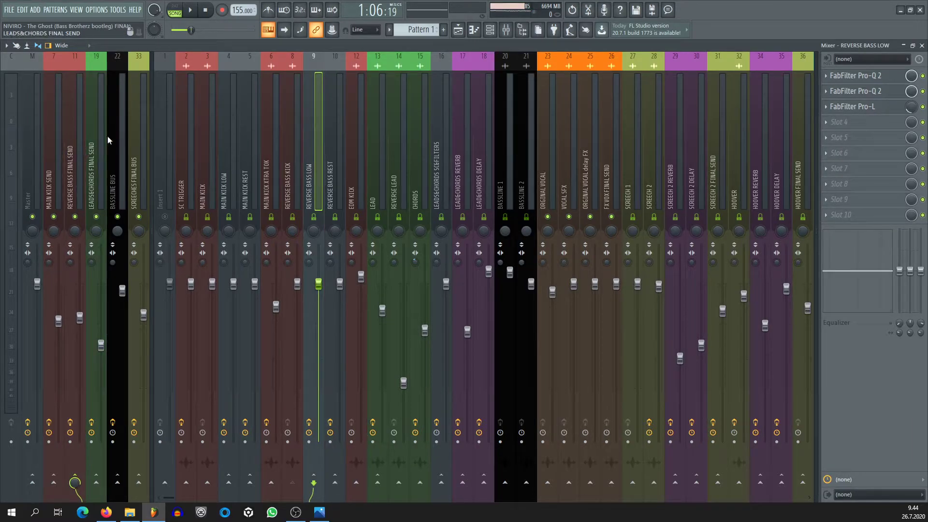
Step through the effect chains of the docked buses, from MAIN KICK SEND to SCREECHES FINAL BUS.
{"action": "left_click", "coordinate": [150, 176]}
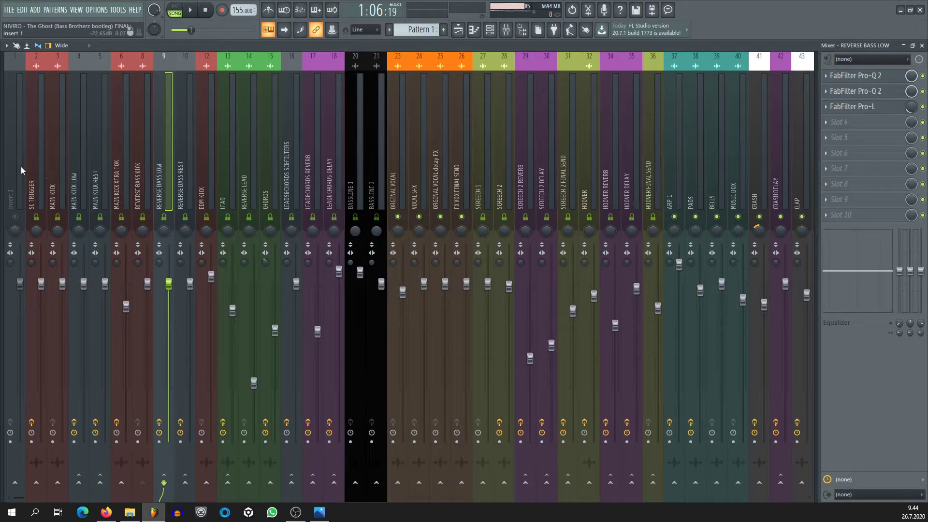
{"action": "left_click", "coordinate": [7, 167]}
{"action": "left_click", "coordinate": [56, 187]}
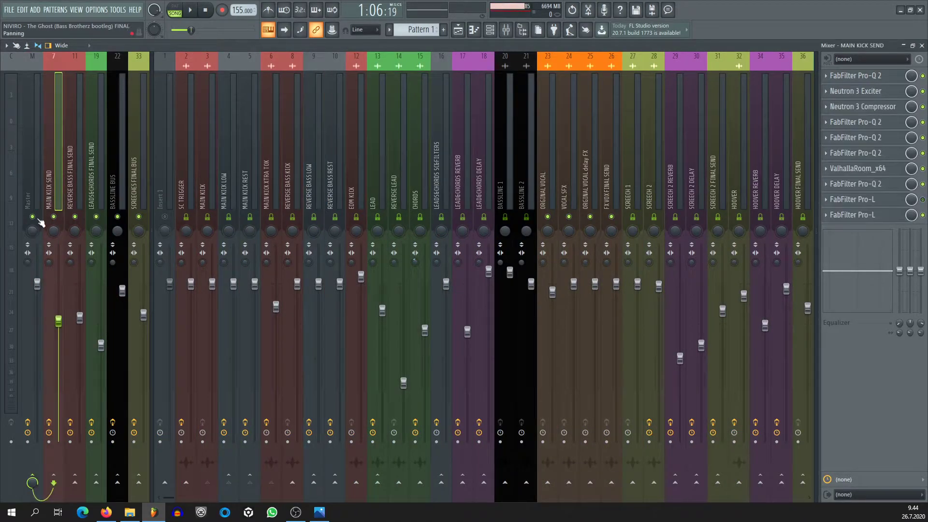
{"action": "left_click", "coordinate": [77, 185]}
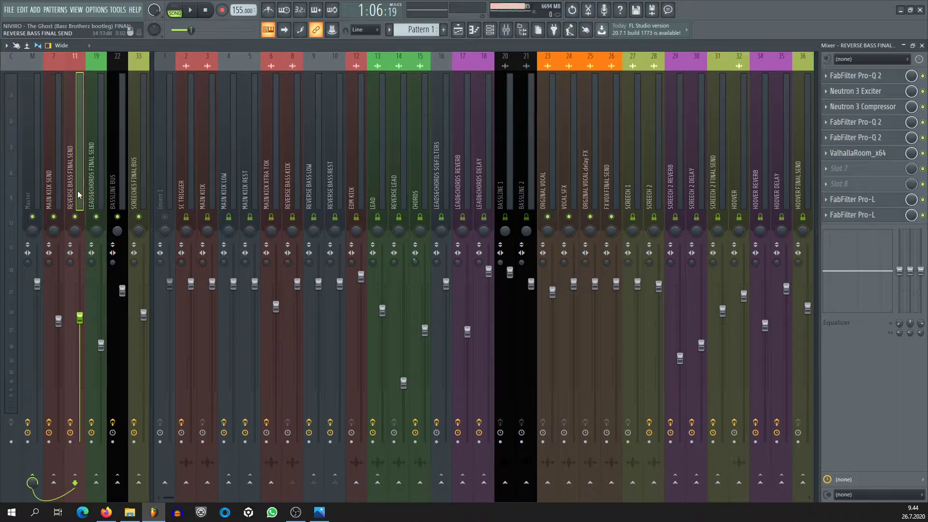
{"action": "left_click", "coordinate": [105, 190]}
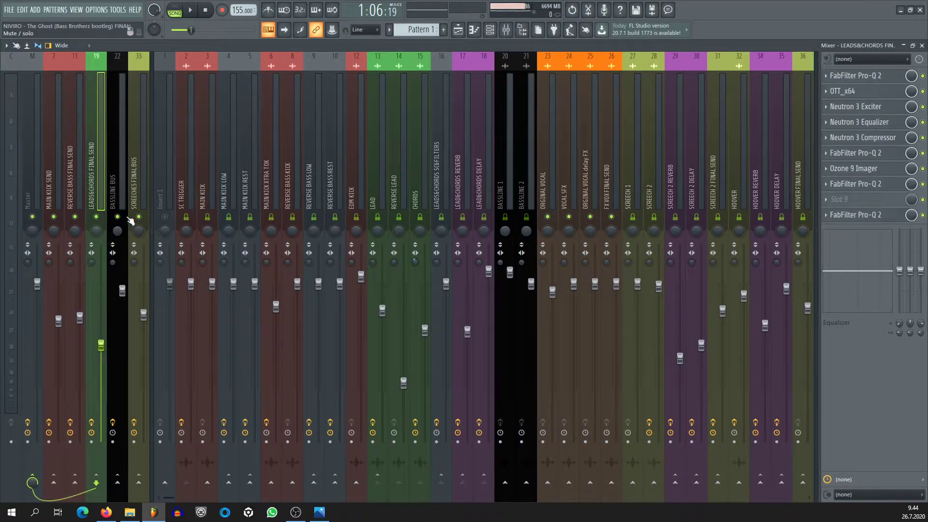
{"action": "left_click", "coordinate": [120, 200]}
{"action": "left_click", "coordinate": [138, 197]}
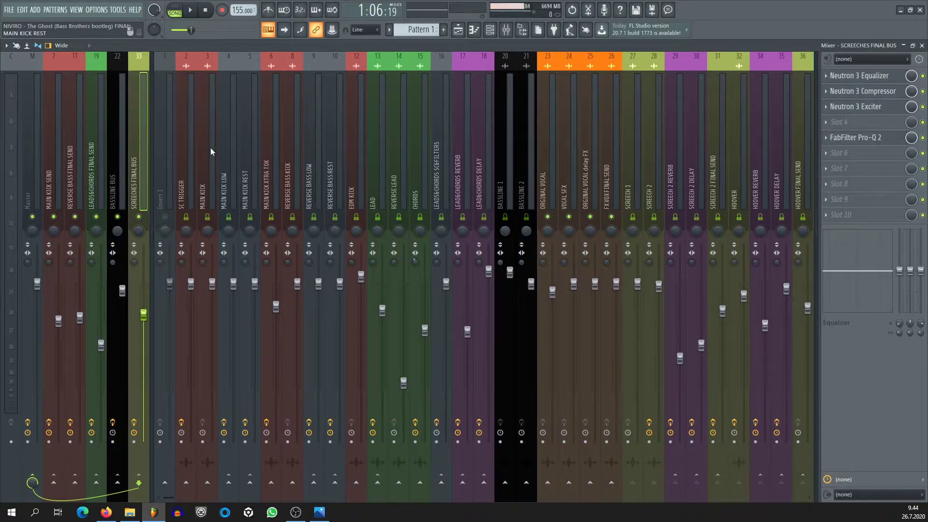
Select the SC TRIGGER insert and survey its sidechain routing across the mixer inserts up to SWEEP UP 1 & 2.
{"action": "left_click", "coordinate": [53, 191]}
{"action": "left_click", "coordinate": [167, 178]}
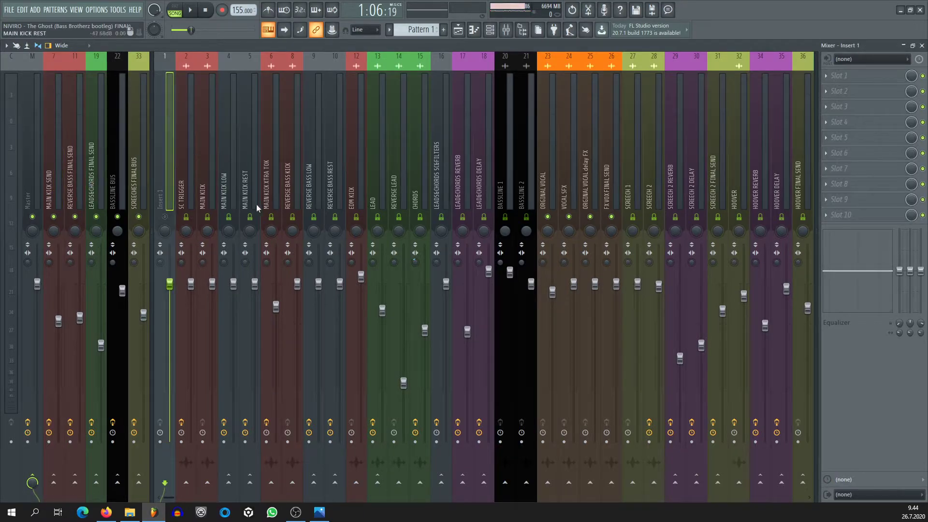
{"action": "left_click", "coordinate": [196, 179]}
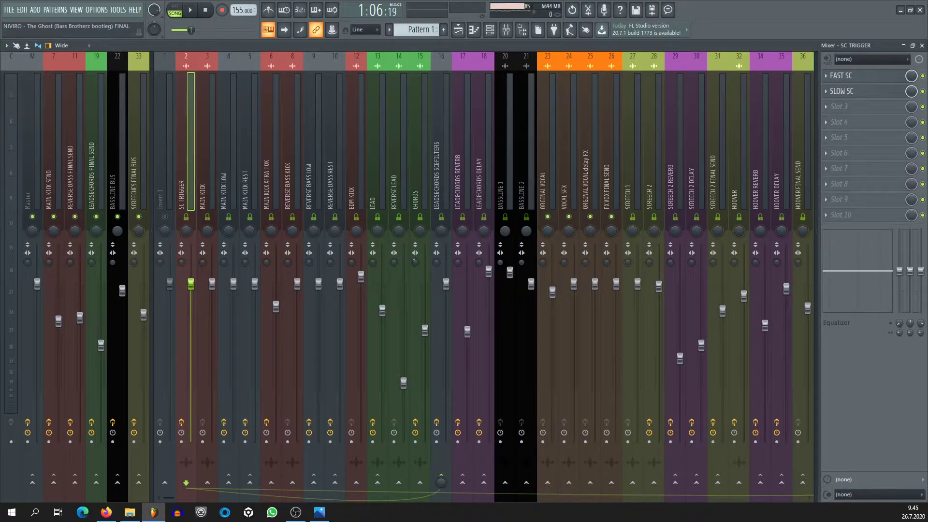
{"action": "scroll", "coordinate": [351, 183], "scroll_direction": "right", "scroll_amount": 3}
{"action": "scroll", "coordinate": [351, 183], "scroll_direction": "right", "scroll_amount": 5}
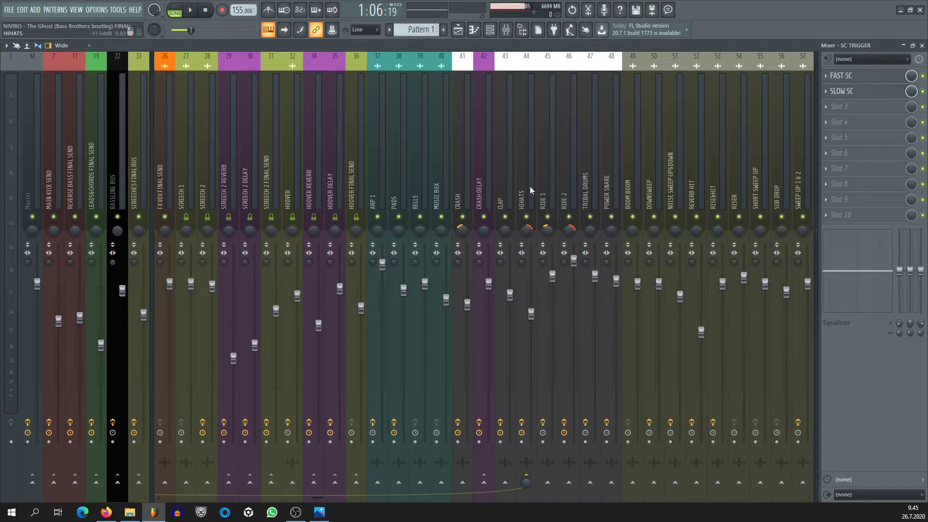
{"action": "scroll", "coordinate": [530, 187], "scroll_direction": "left", "scroll_amount": 8}
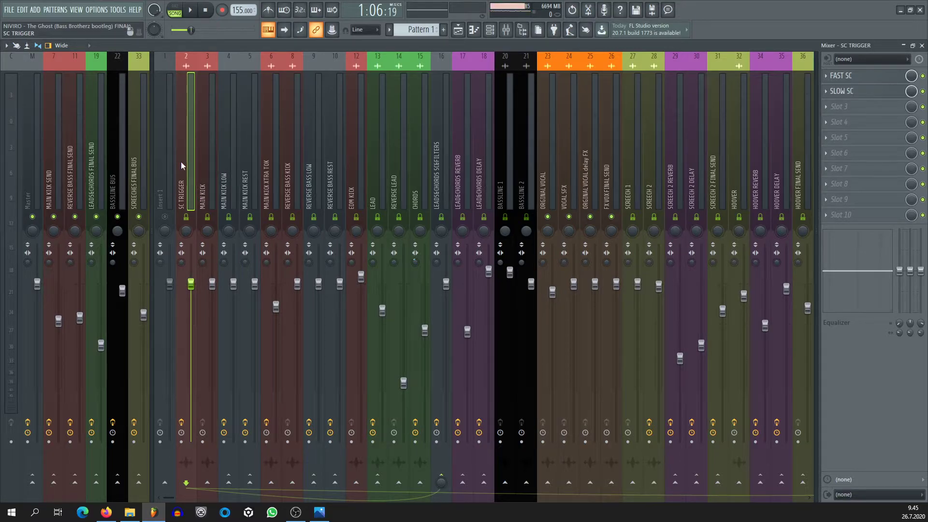
{"action": "scroll", "coordinate": [520, 167], "scroll_direction": "right", "scroll_amount": 8}
{"action": "scroll", "coordinate": [529, 175], "scroll_direction": "left", "scroll_amount": 7}
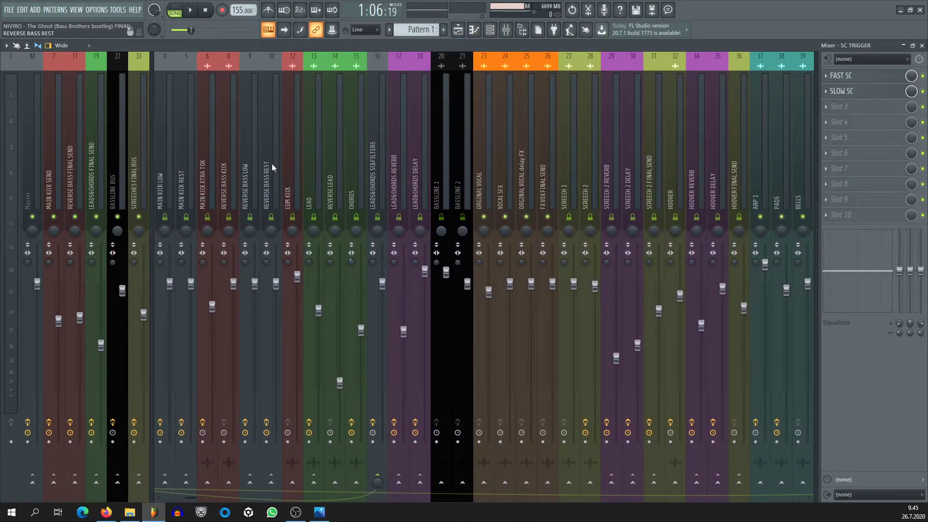
{"action": "scroll", "coordinate": [283, 161], "scroll_direction": "left", "scroll_amount": 2}
Inspect the FAST SC and SLOW SC peak controllers on the SC TRIGGER insert.
{"action": "left_click", "coordinate": [201, 186]}
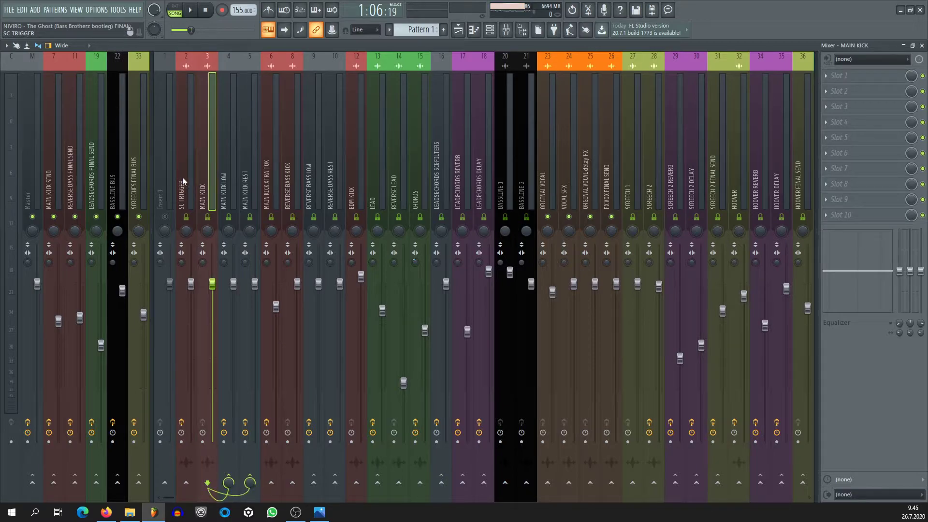
{"action": "left_click", "coordinate": [180, 183]}
{"action": "left_click", "coordinate": [878, 75]}
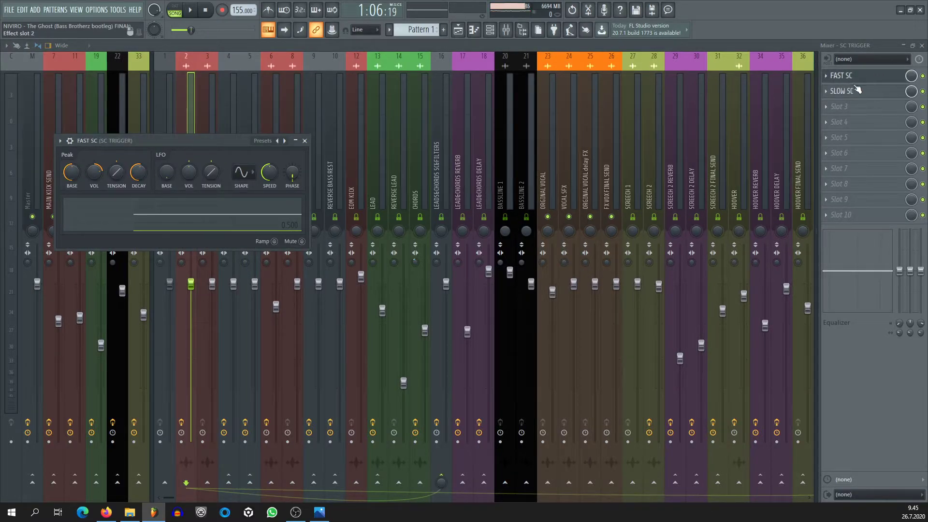
{"action": "left_click", "coordinate": [841, 91]}
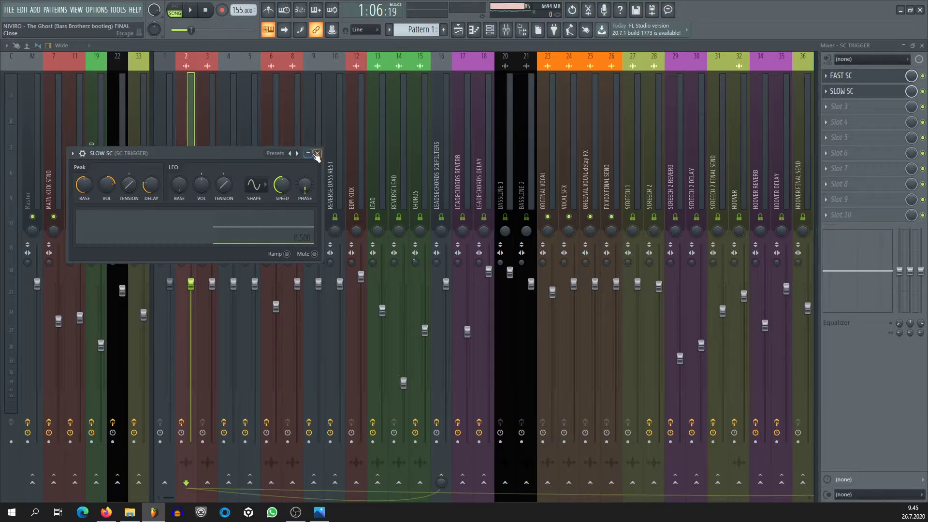
Solo the LEAD track in the playlist and play it from around bar 99.
{"action": "left_click", "coordinate": [458, 30]}
{"action": "left_click", "coordinate": [523, 69]}
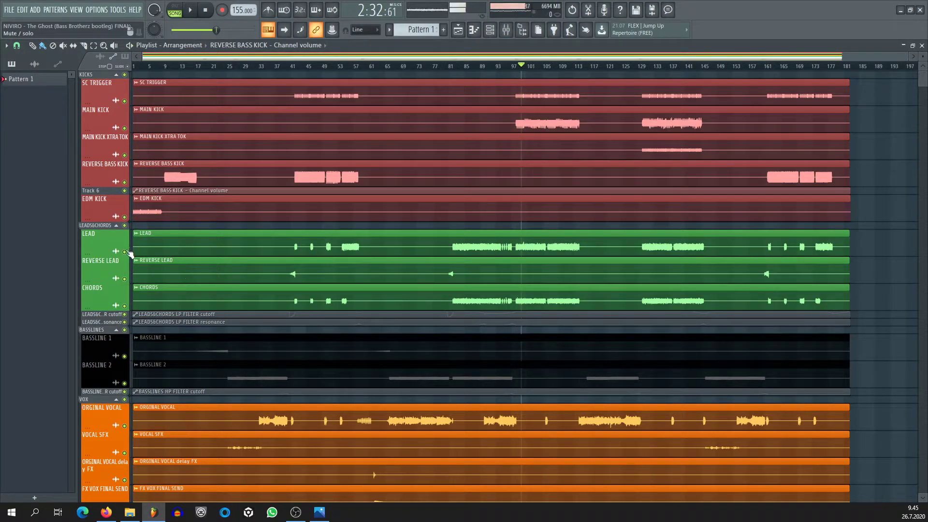
{"action": "right_click", "coordinate": [126, 252]}
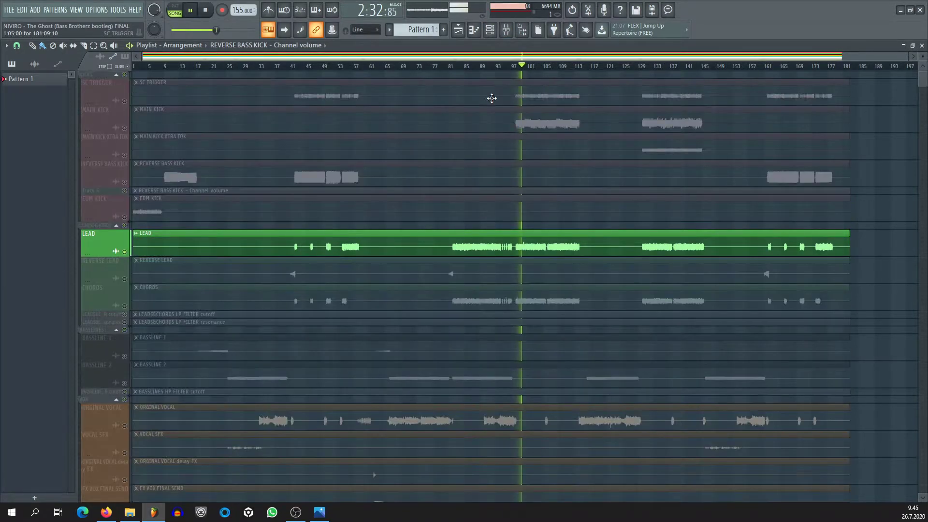
Return to the mixer and show the effect chain on the LEADS&CHORDS SC&FILTERS insert.
{"action": "left_click", "coordinate": [522, 30]}
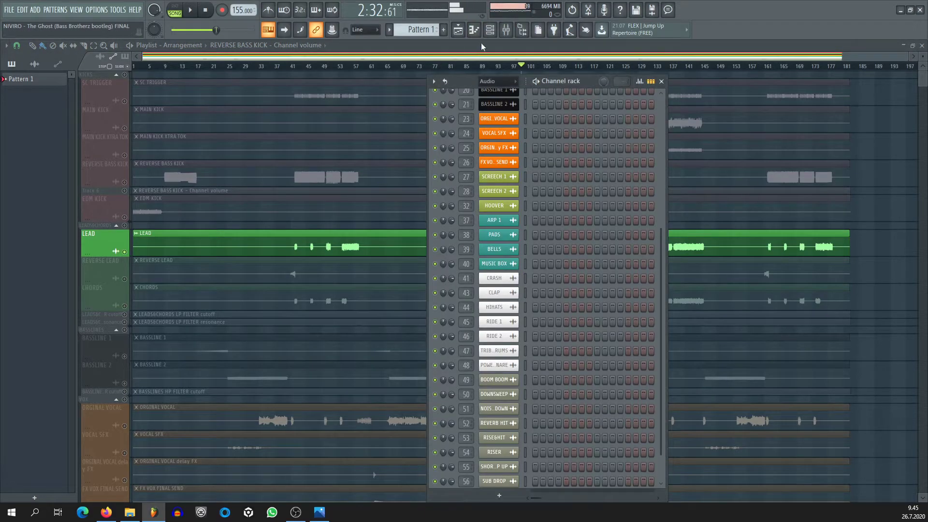
{"action": "left_click", "coordinate": [489, 30]}
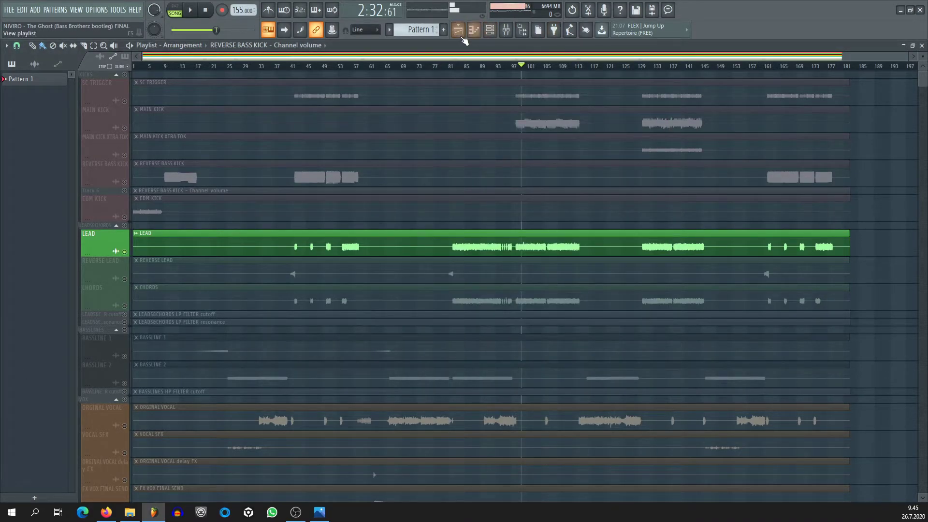
{"action": "left_click", "coordinate": [506, 30]}
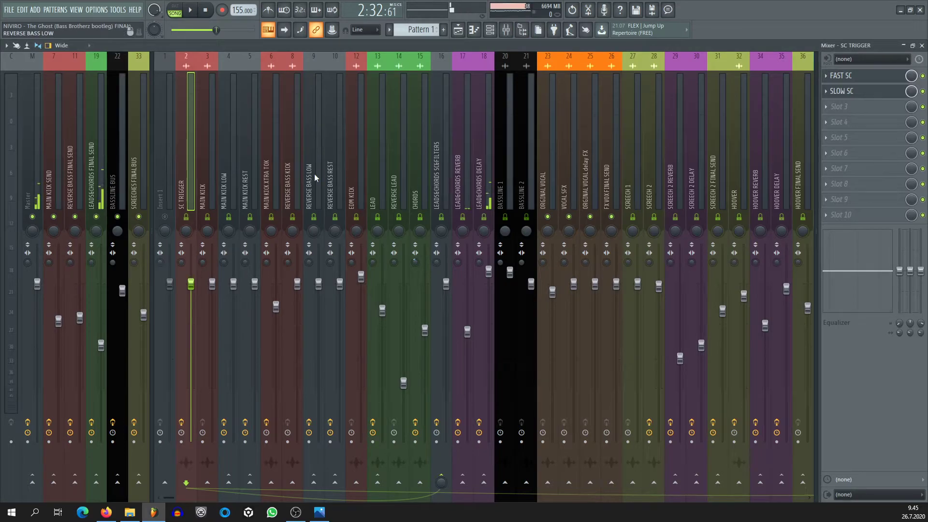
{"action": "left_click", "coordinate": [437, 188]}
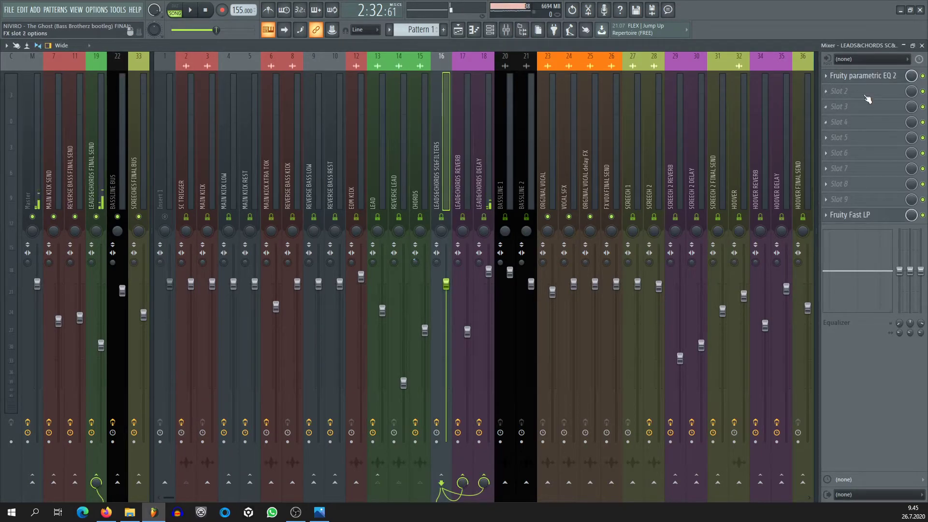
Open Fruity parametric EQ 2 on the LEADS&CHORDS SC&FILTERS insert and play the soloed lead through it.
{"action": "left_click", "coordinate": [865, 76]}
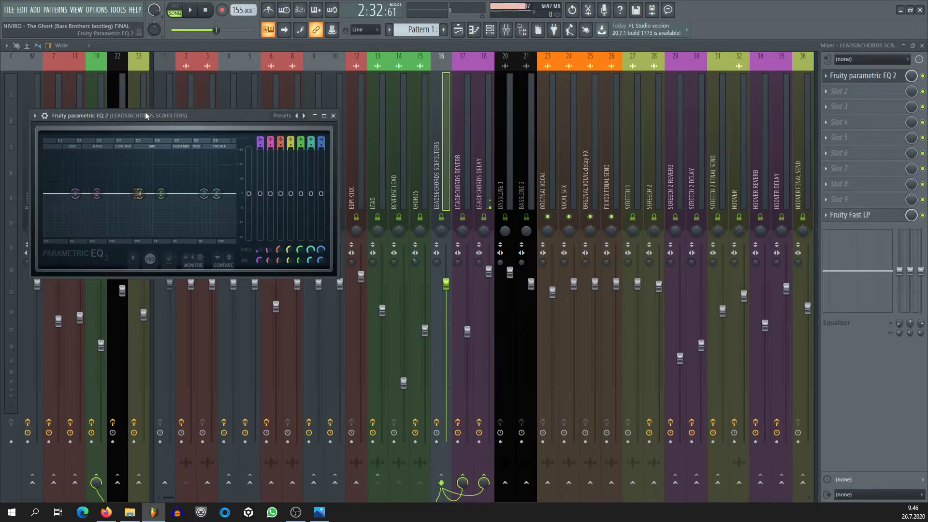
{"action": "left_click_drag", "start_coordinate": [146, 115], "coordinate": [470, 113]}
{"action": "key", "text": "space"}
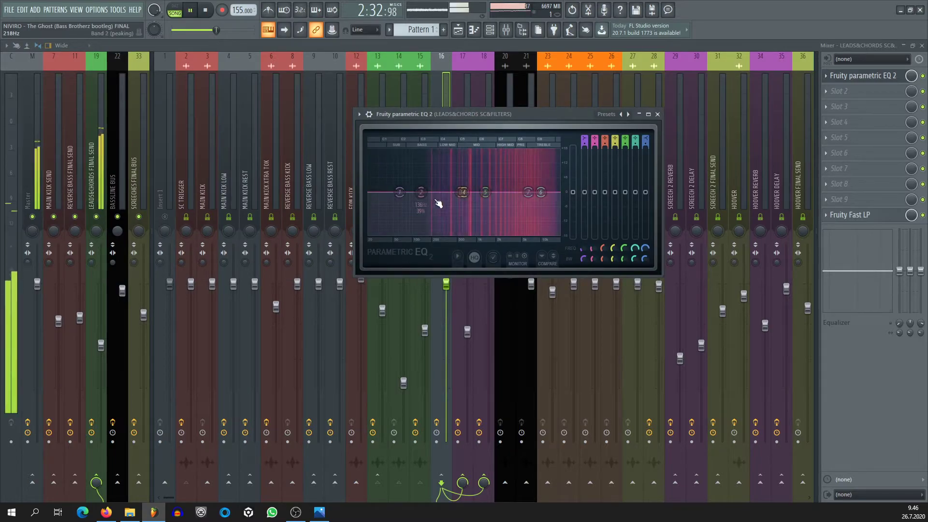
{"action": "left_click", "coordinate": [465, 31]}
{"action": "key", "text": "space"}
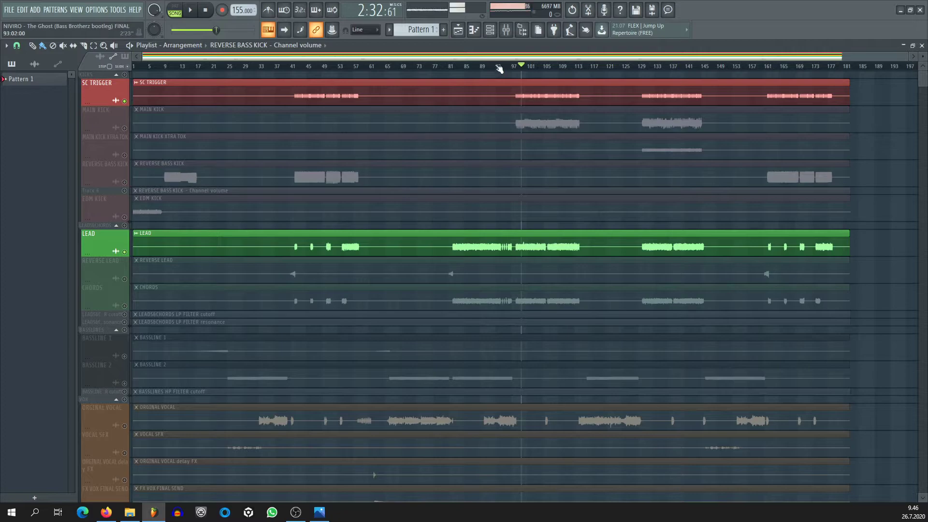
Return to the mixer, replay the lead with the LEADS&CHORDS SC&FILTERS equalizer in view, and close the equalizer.
{"action": "left_click", "coordinate": [506, 29]}
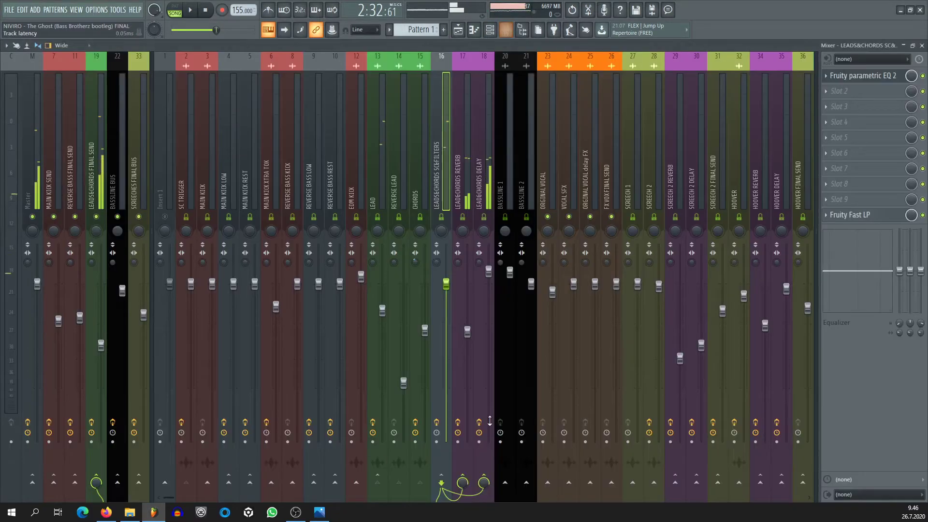
{"action": "left_click", "coordinate": [877, 75]}
{"action": "key", "text": "space"}
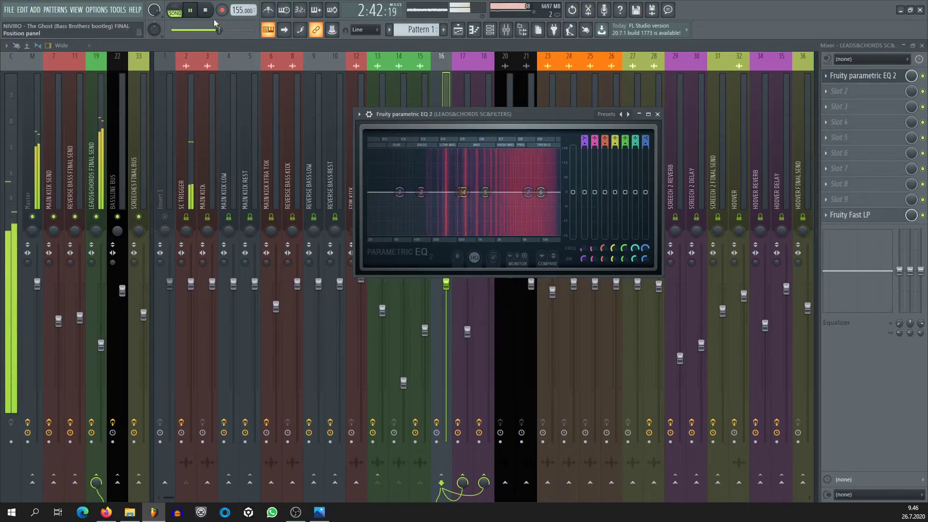
{"action": "key", "text": "space"}
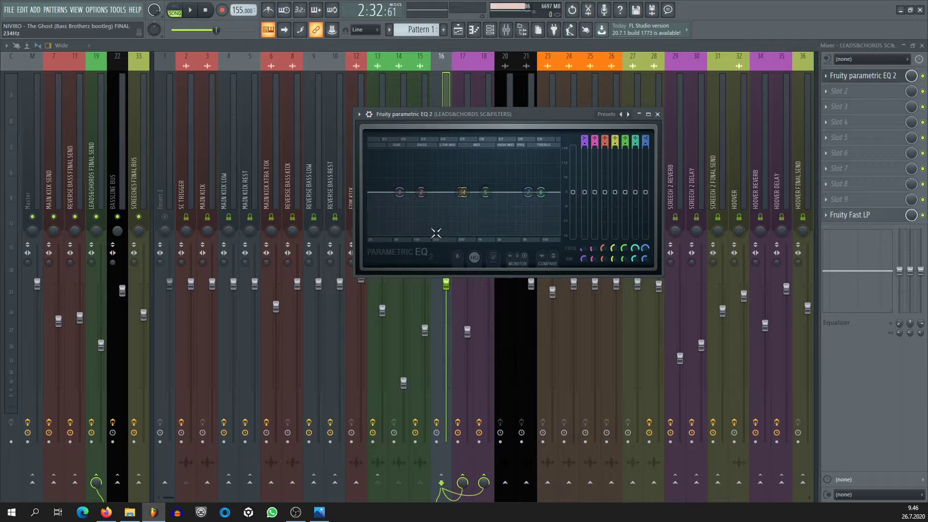
{"action": "left_click_drag", "start_coordinate": [573, 117], "coordinate": [541, 125]}
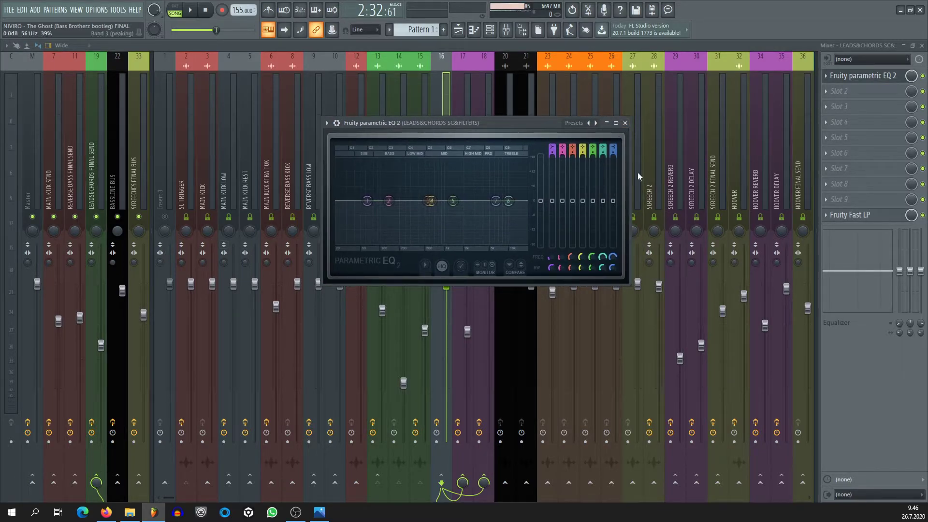
{"action": "left_click", "coordinate": [625, 123]}
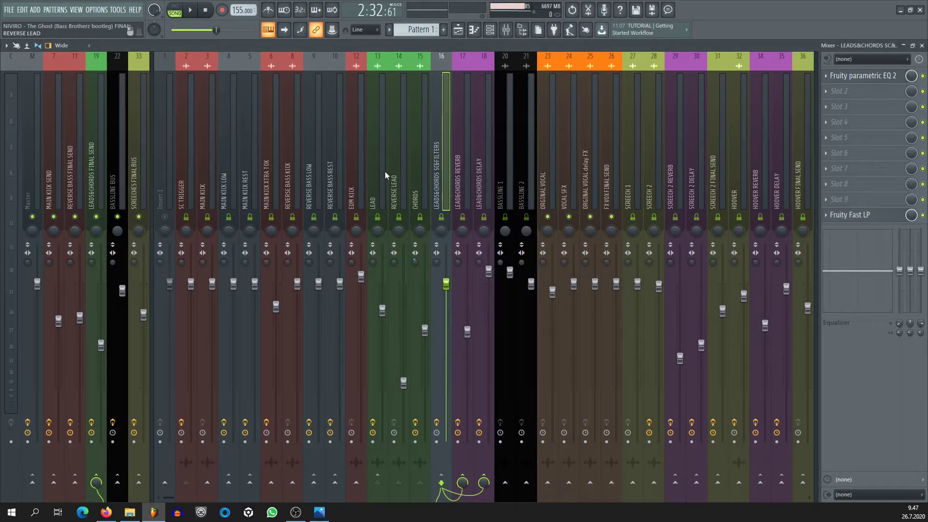
Examine how the MAIN KICK insert is split into MAIN KICK LOW and MAIN KICK REST, comparing their routing and effect chains.
{"action": "left_click", "coordinate": [206, 183]}
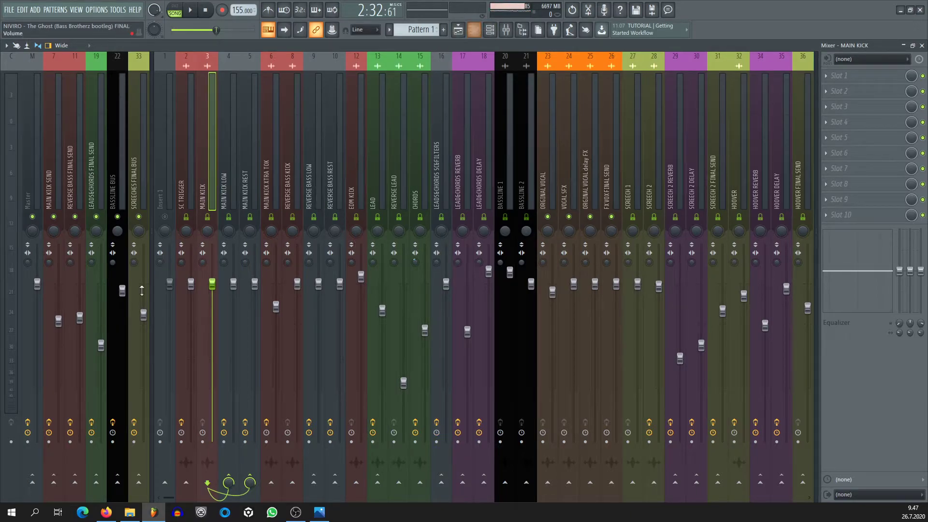
{"action": "left_click", "coordinate": [226, 199]}
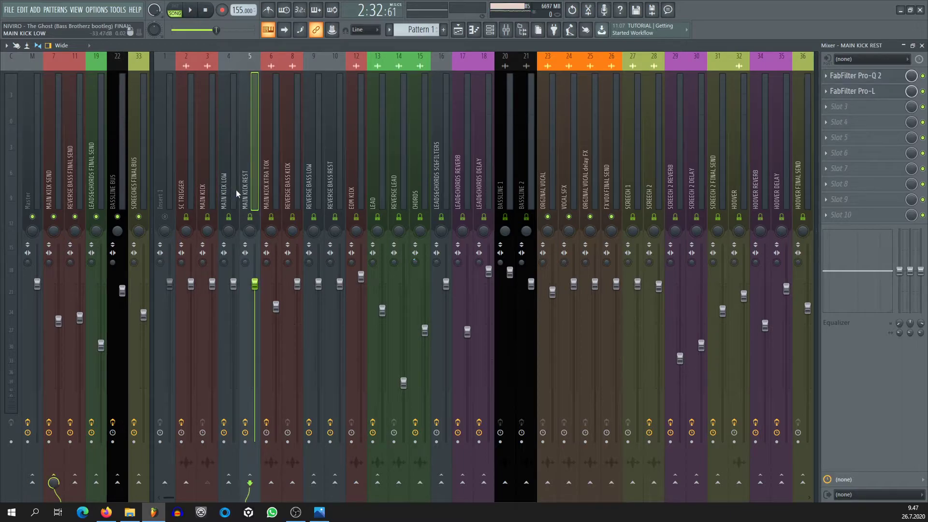
{"action": "key", "text": "Left"}
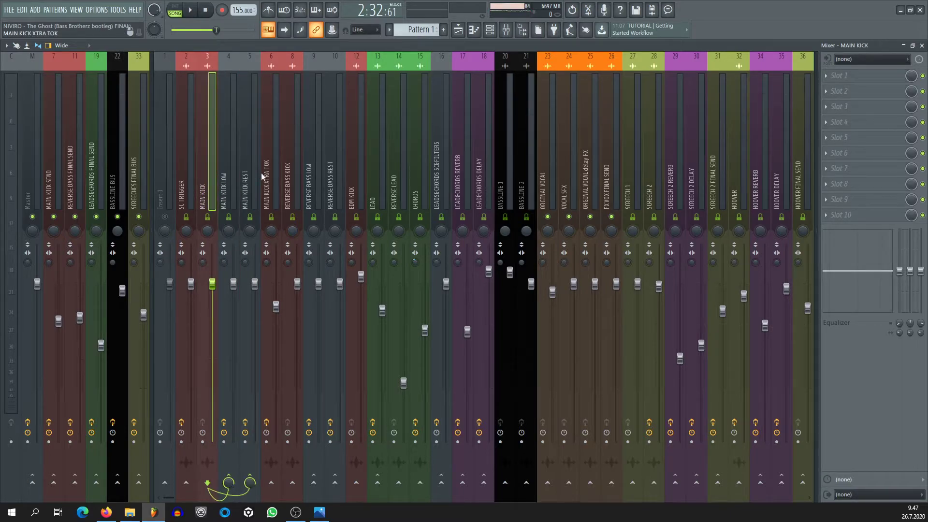
{"action": "left_click", "coordinate": [223, 180]}
{"action": "left_click", "coordinate": [245, 189]}
{"action": "left_click", "coordinate": [226, 191]}
{"action": "left_click", "coordinate": [210, 191]}
{"action": "left_click", "coordinate": [228, 184]}
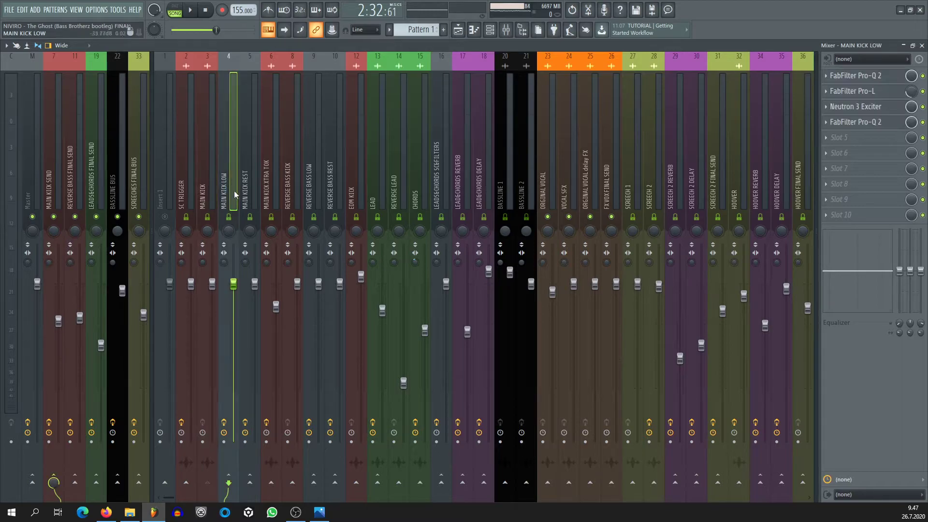
{"action": "left_click", "coordinate": [207, 200]}
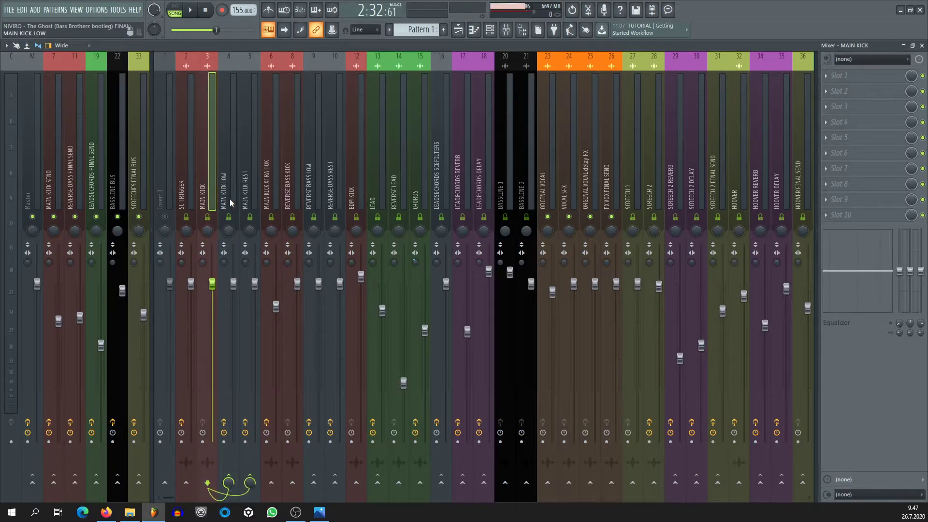
{"action": "left_click", "coordinate": [230, 198]}
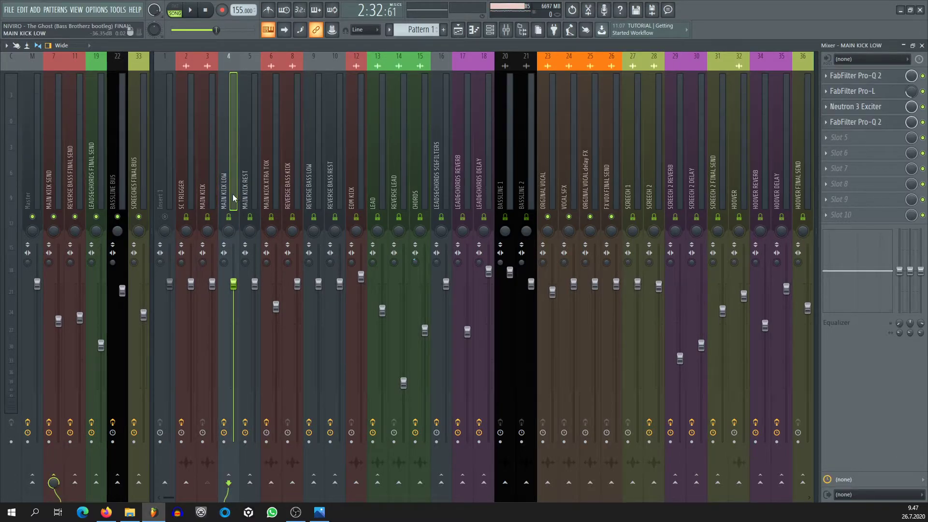
{"action": "left_click", "coordinate": [253, 206]}
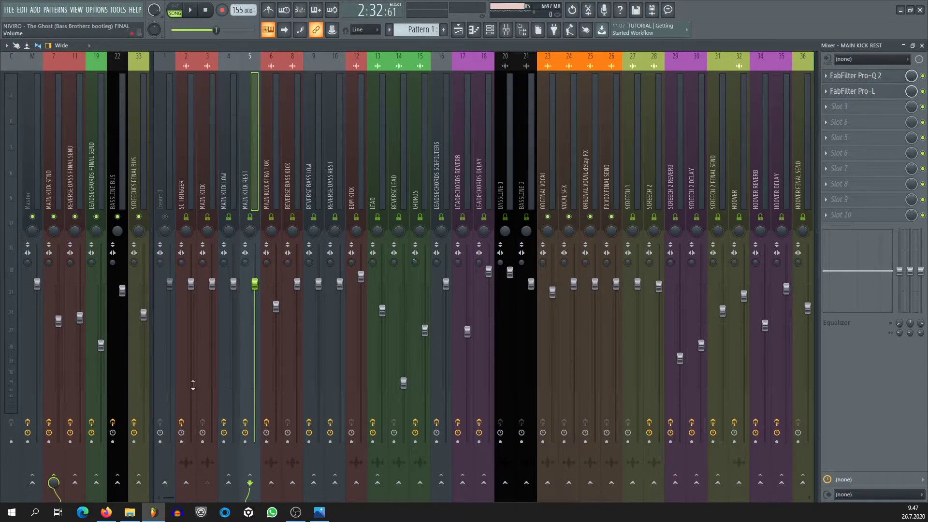
Inspect the crossover cuts in the first FabFilter Pro-Q 2 on MAIN KICK LOW and on MAIN KICK REST.
{"action": "left_click", "coordinate": [237, 189]}
{"action": "left_click", "coordinate": [853, 80]}
{"action": "mouse_move", "coordinate": [167, 191]}
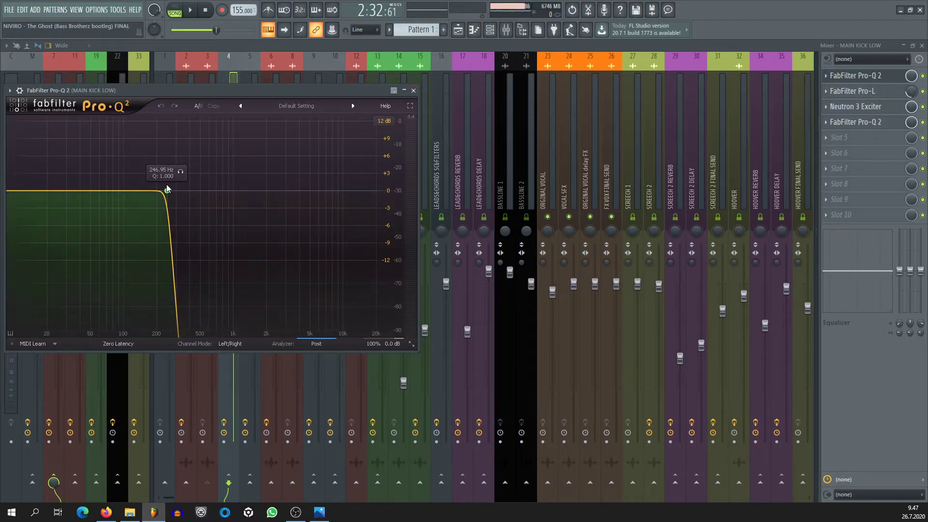
{"action": "left_click", "coordinate": [413, 91]}
{"action": "left_click", "coordinate": [249, 191]}
{"action": "left_click", "coordinate": [853, 75]}
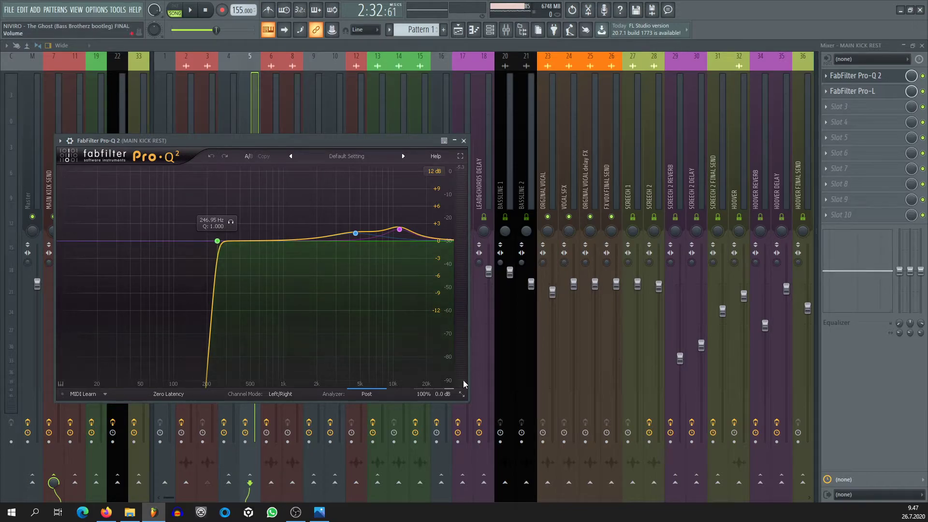
{"action": "left_click", "coordinate": [464, 140]}
Trace the routing from MAIN KICK through its low and rest inserts to MAIN KICK SEND, ending on MAIN KICK LOW.
{"action": "left_click", "coordinate": [224, 183]}
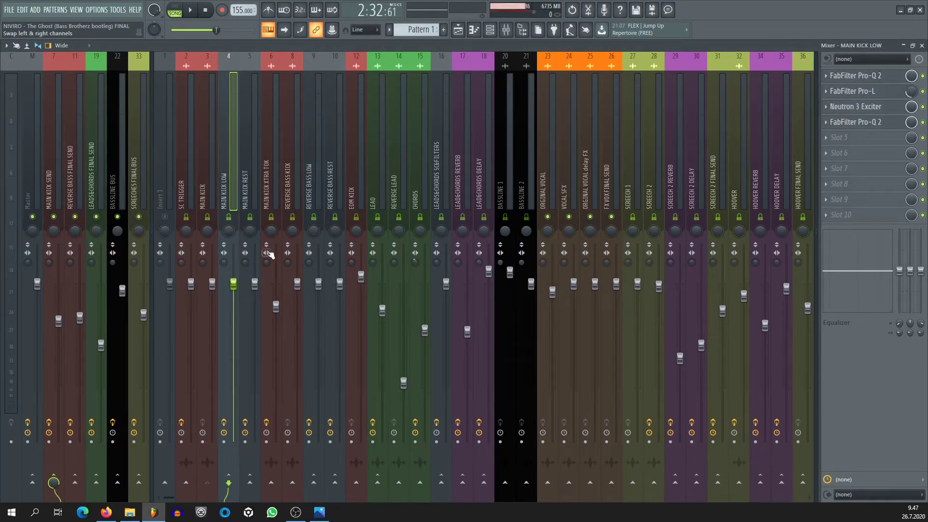
{"action": "left_click", "coordinate": [206, 189]}
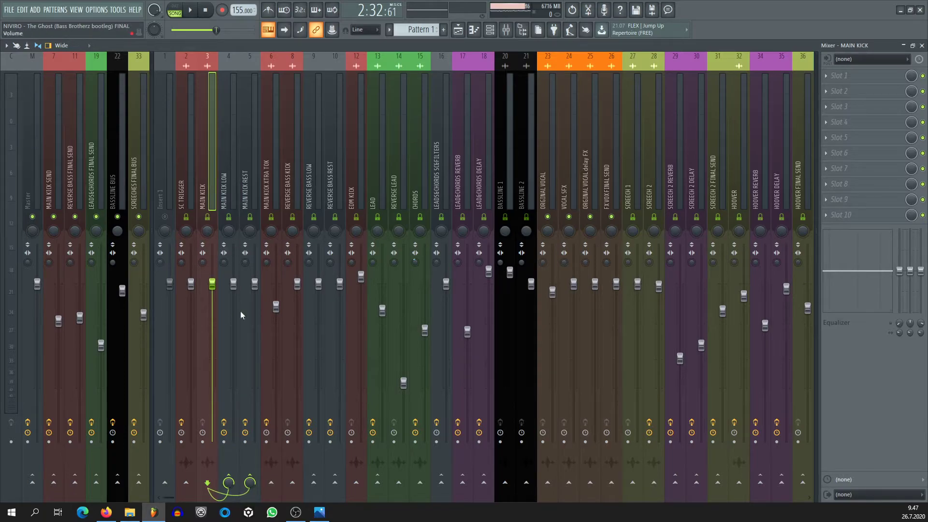
{"action": "left_click", "coordinate": [255, 195]}
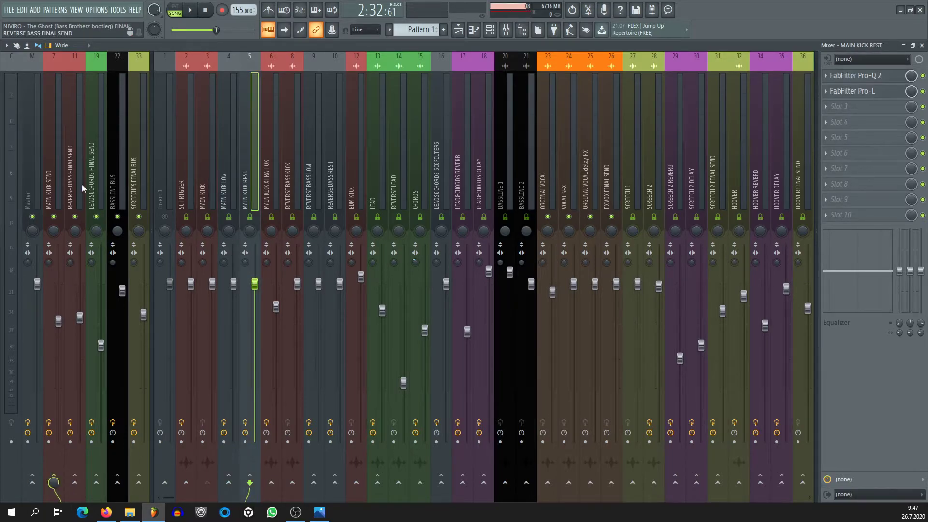
{"action": "left_click", "coordinate": [221, 193]}
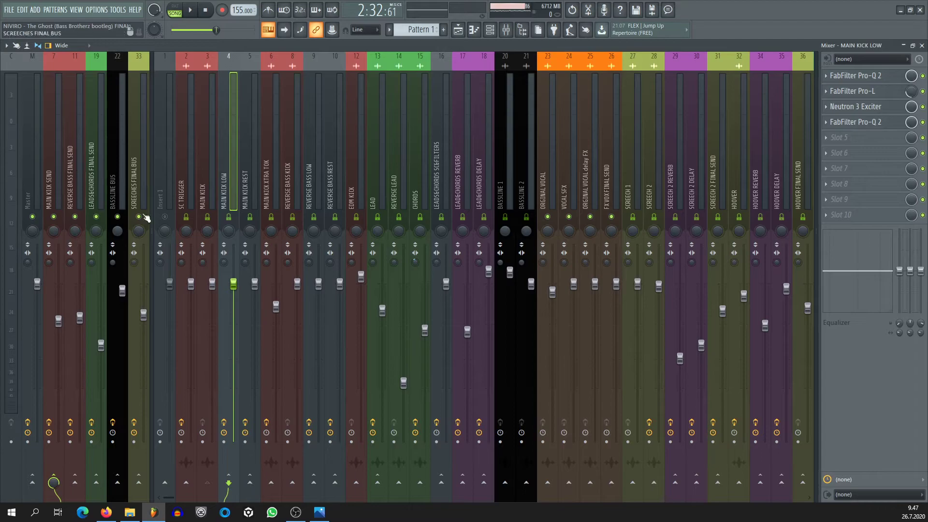
{"action": "left_click", "coordinate": [207, 180]}
{"action": "left_click", "coordinate": [230, 176]}
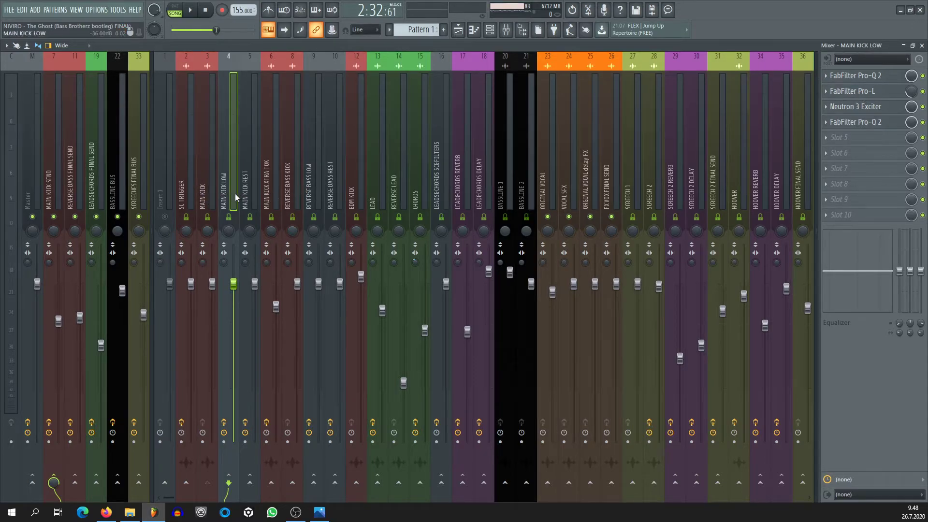
Inspect the FabFilter Pro-L, Neutron 3 Exciter and second FabFilter Pro-Q 2 on the MAIN KICK LOW insert.
{"action": "left_click", "coordinate": [850, 95]}
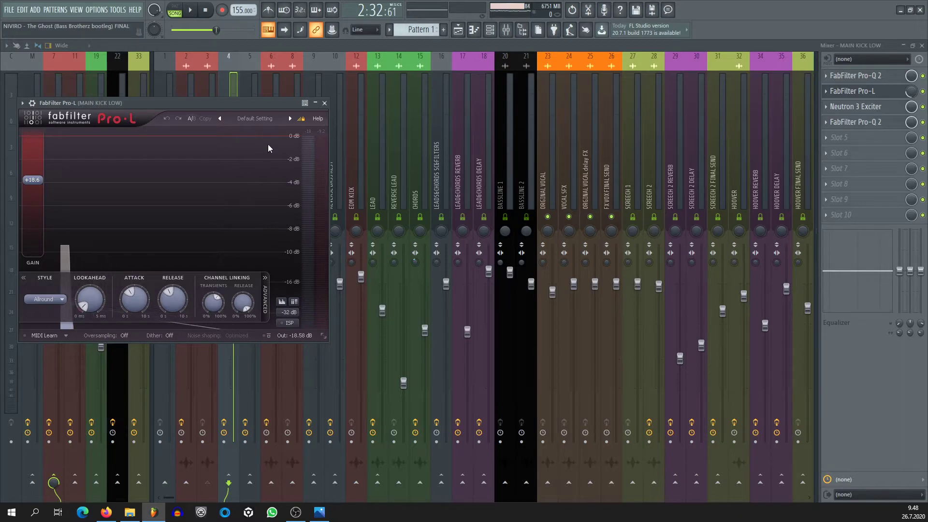
{"action": "left_click", "coordinate": [324, 103]}
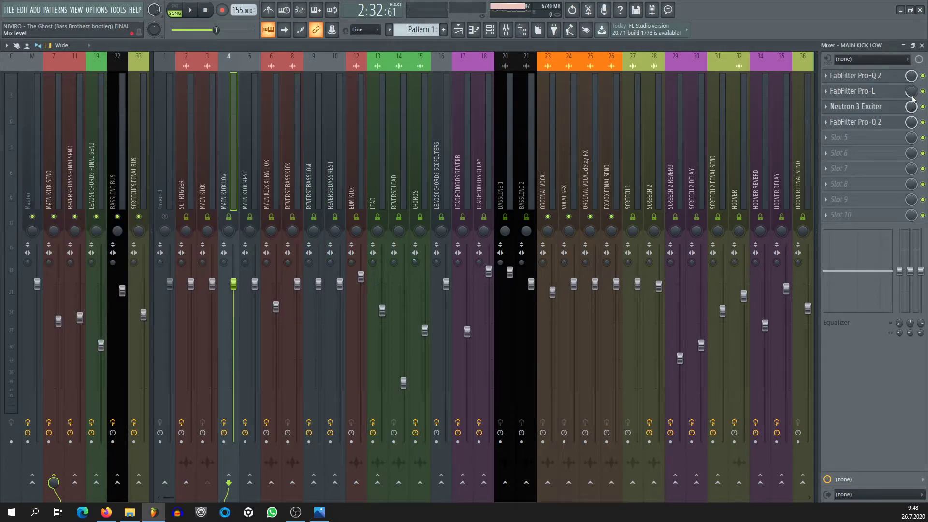
{"action": "left_click", "coordinate": [891, 106]}
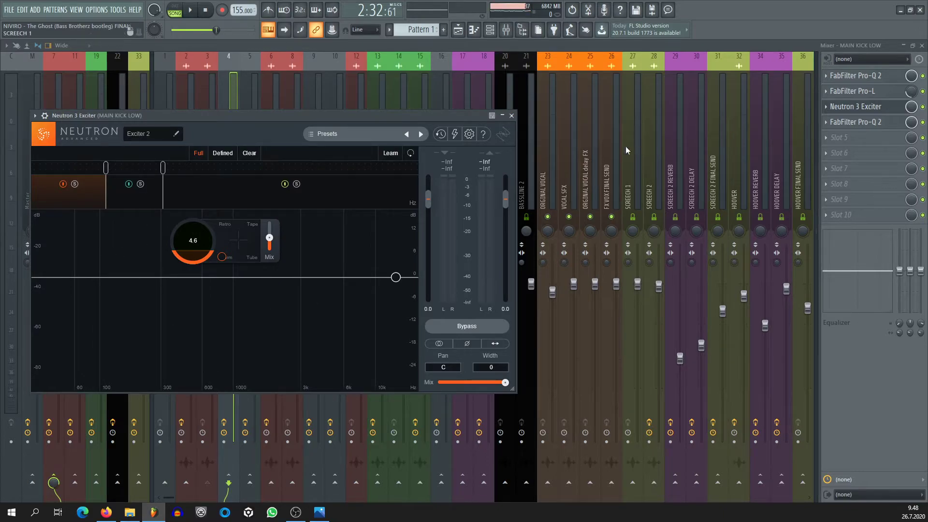
{"action": "left_click", "coordinate": [511, 115]}
{"action": "left_click", "coordinate": [835, 123]}
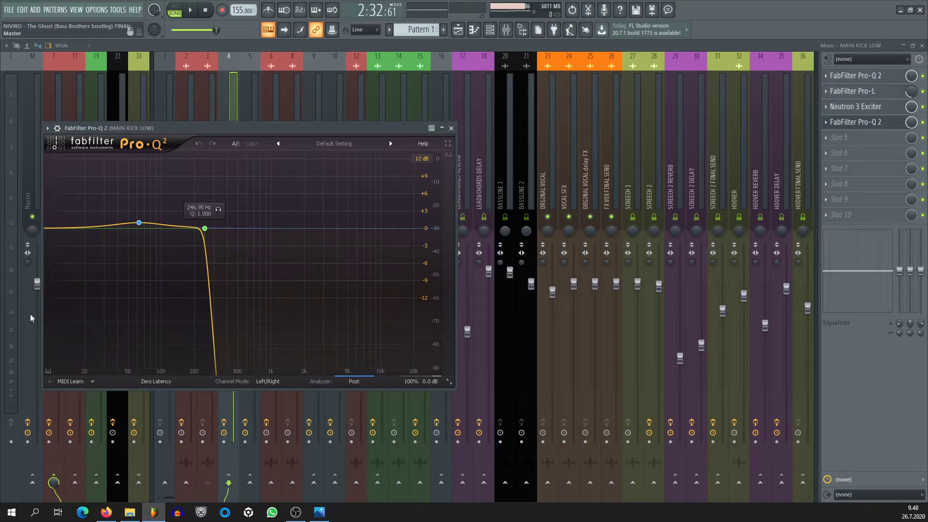
{"action": "left_click", "coordinate": [451, 128]}
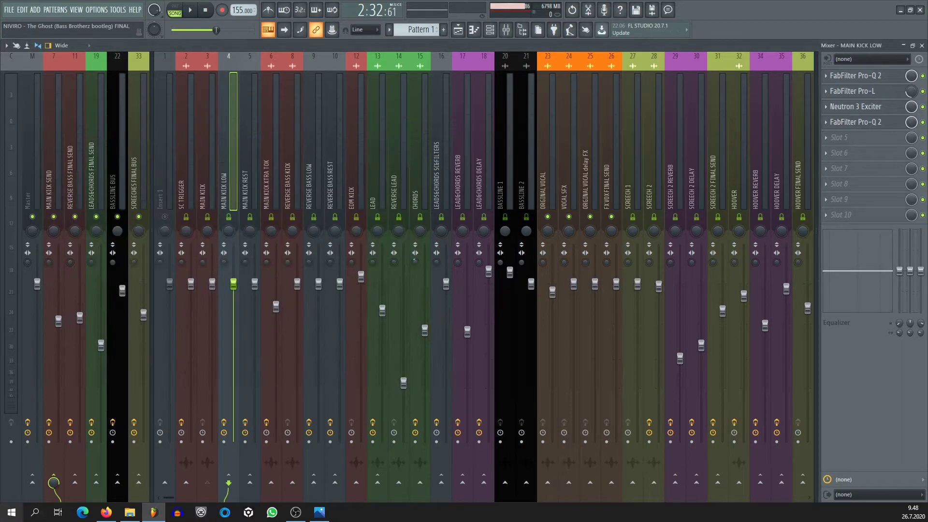
Inspect the FabFilter Pro-Q 2 and Pro-L on the MAIN KICK REST insert.
{"action": "left_click", "coordinate": [249, 190]}
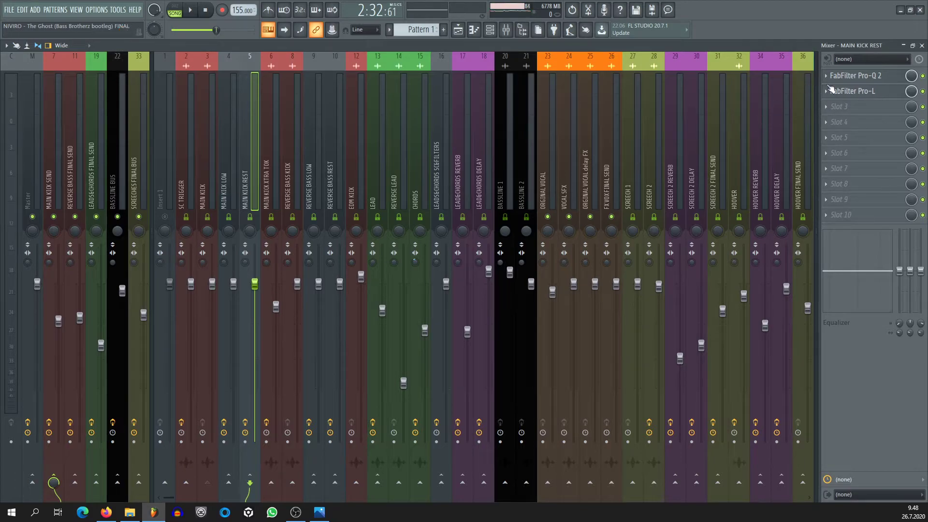
{"action": "left_click", "coordinate": [851, 76]}
{"action": "left_click", "coordinate": [876, 76]}
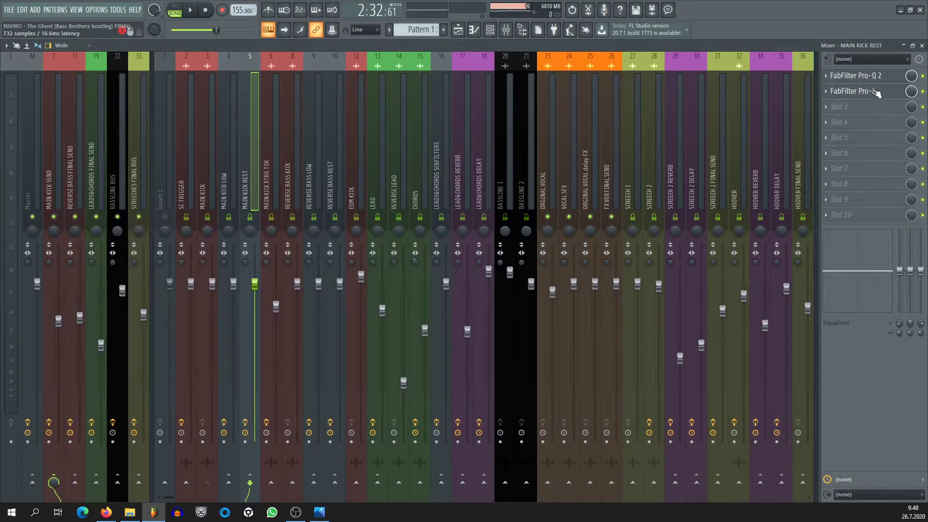
{"action": "left_click", "coordinate": [877, 91]}
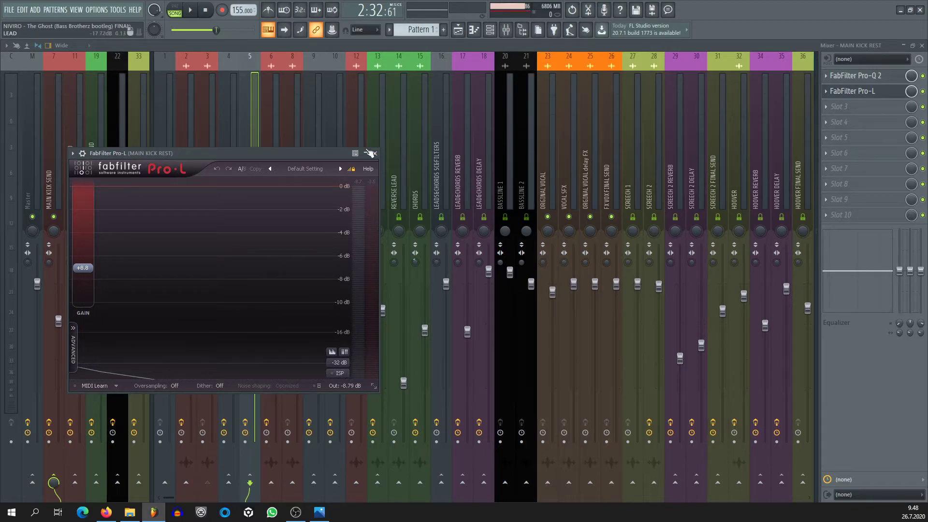
{"action": "left_click", "coordinate": [379, 154]}
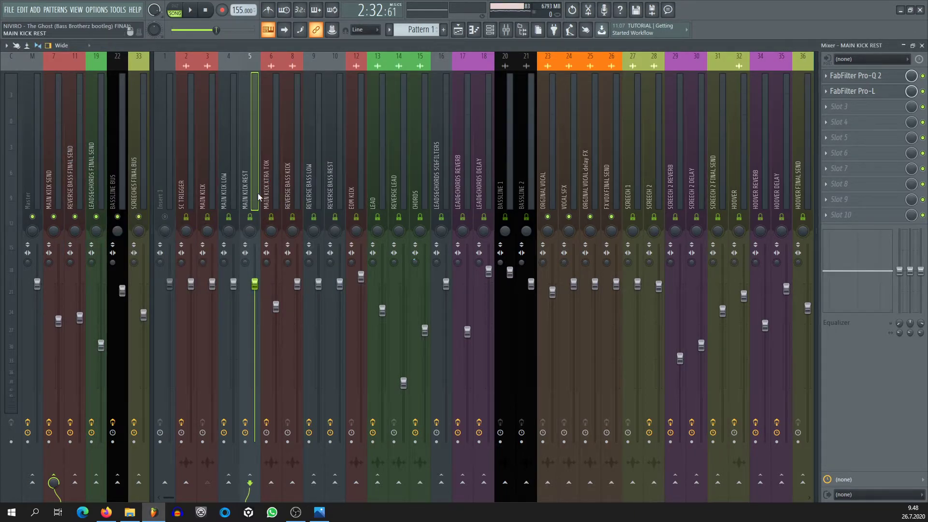
Select the MAIN KICK SEND insert and inspect the FabFilter Pro-Q 2 instances in effect slots 4 and 1.
{"action": "left_click", "coordinate": [58, 193]}
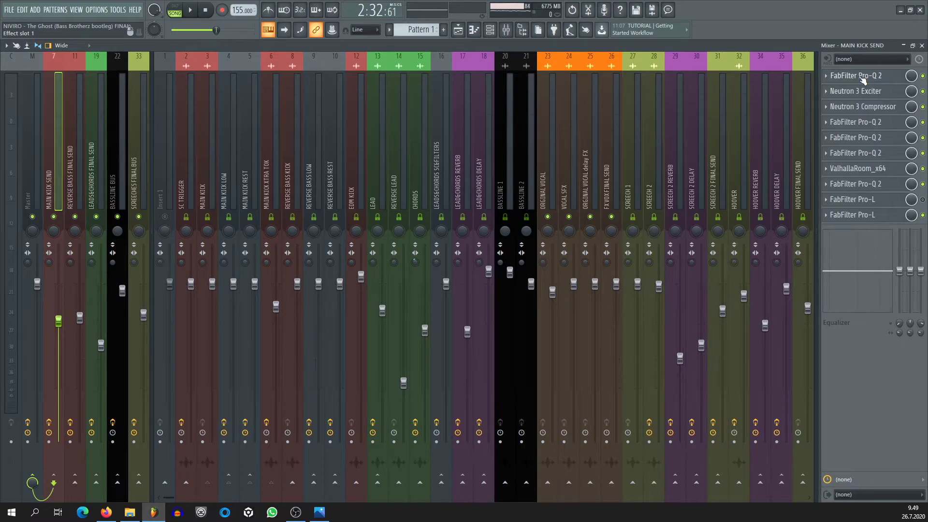
{"action": "left_click", "coordinate": [860, 124]}
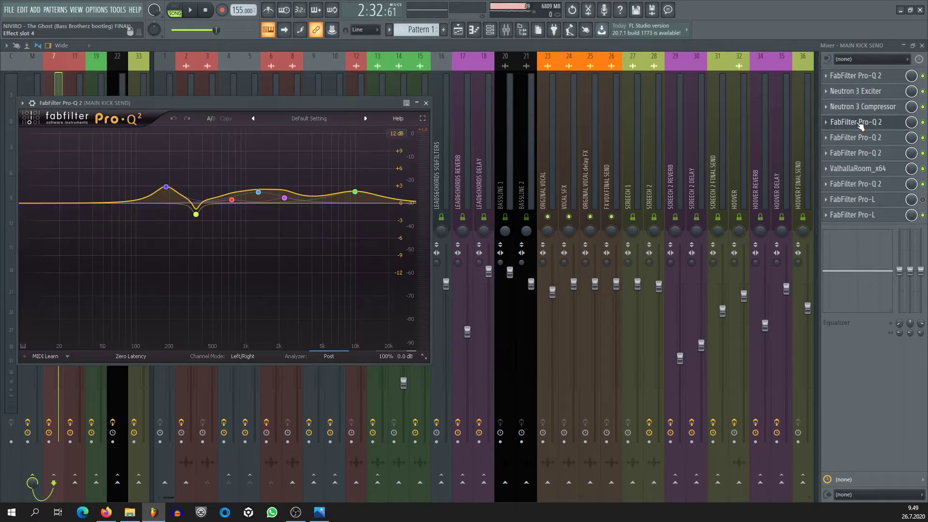
{"action": "left_click", "coordinate": [860, 123]}
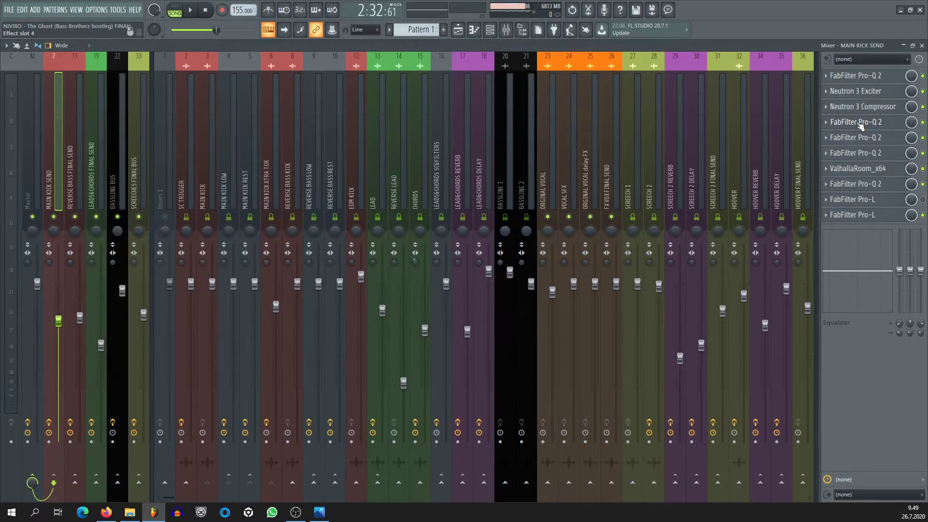
{"action": "left_click", "coordinate": [860, 77]}
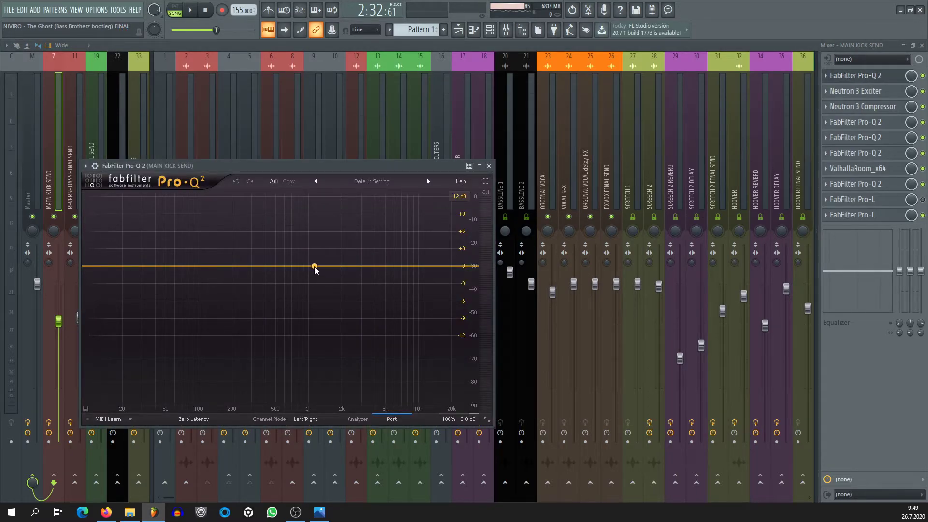
Inspect the Neutron 3 Exciter on the MAIN KICK SEND insert.
{"action": "left_click", "coordinate": [488, 166]}
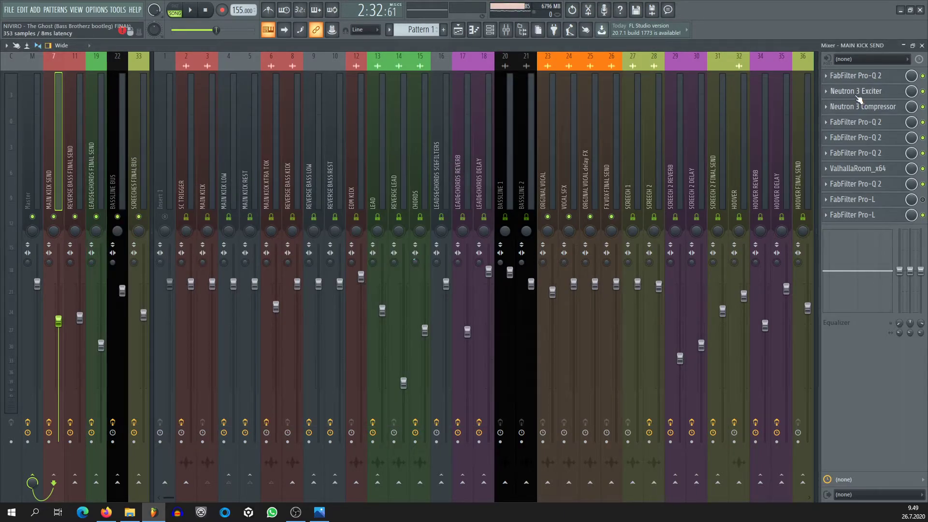
{"action": "left_click", "coordinate": [855, 95]}
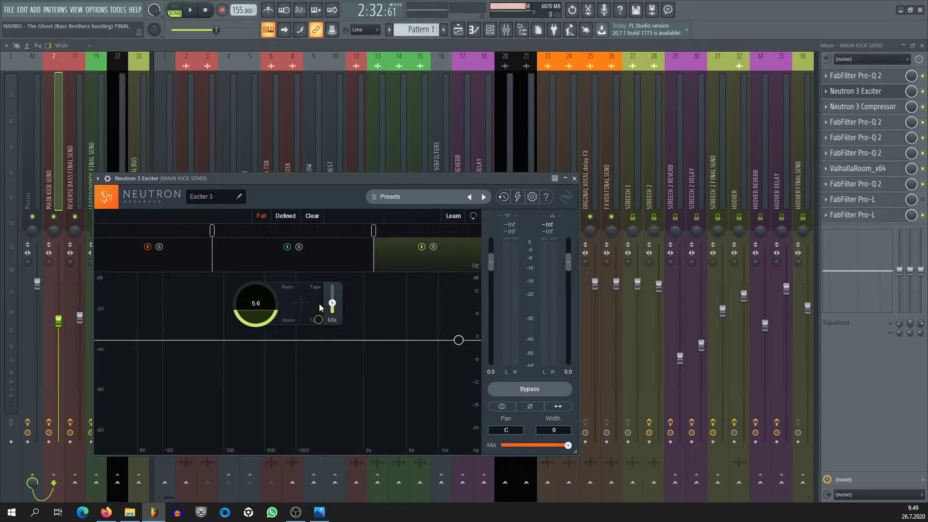
{"action": "left_click", "coordinate": [574, 179]}
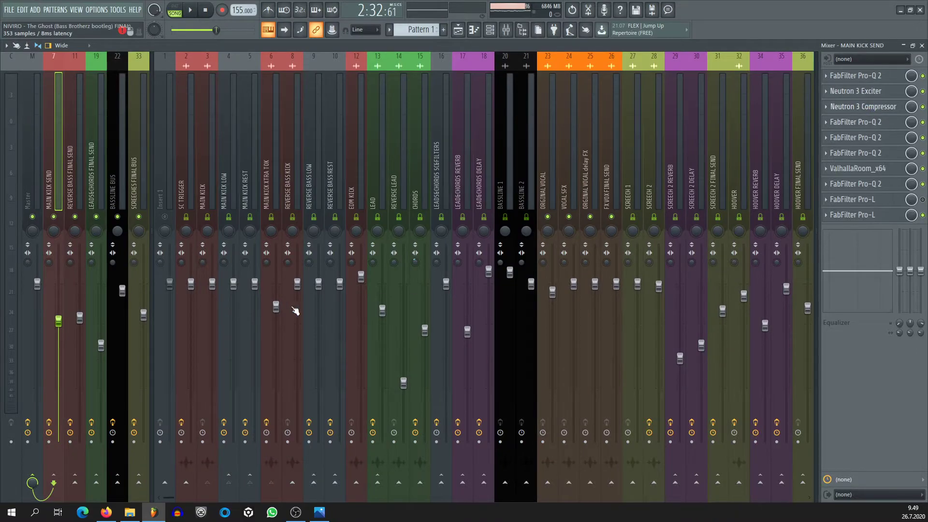
Inspect the Neutron 3 Compressor on the MAIN KICK SEND insert while playing back the main kick.
{"action": "key", "text": "space"}
{"action": "left_click", "coordinate": [459, 32]}
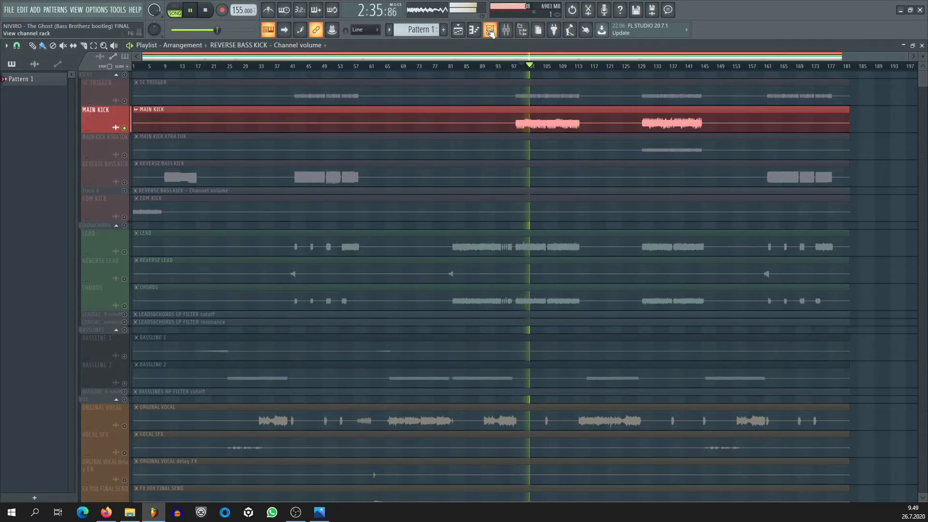
{"action": "left_click", "coordinate": [506, 30]}
{"action": "key", "text": "space"}
{"action": "left_click", "coordinate": [873, 109]}
{"action": "key", "text": "space"}
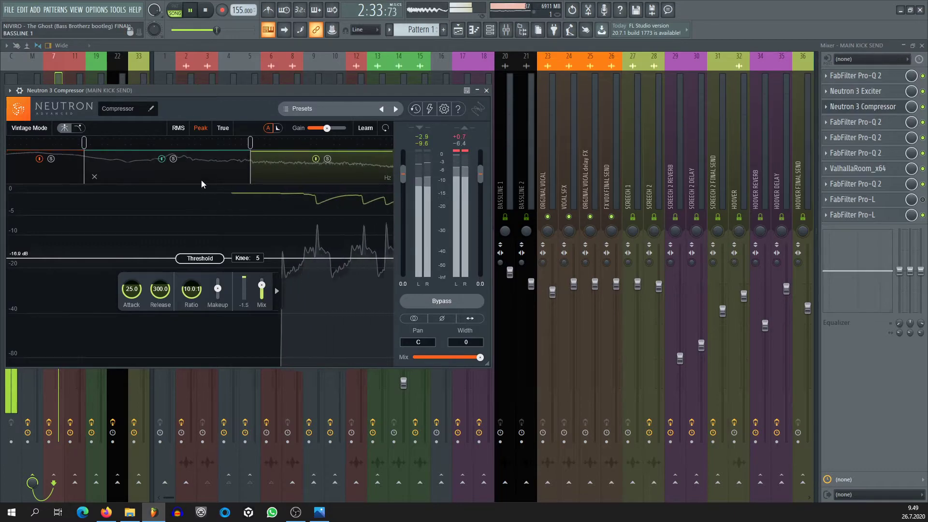
{"action": "key", "text": "space"}
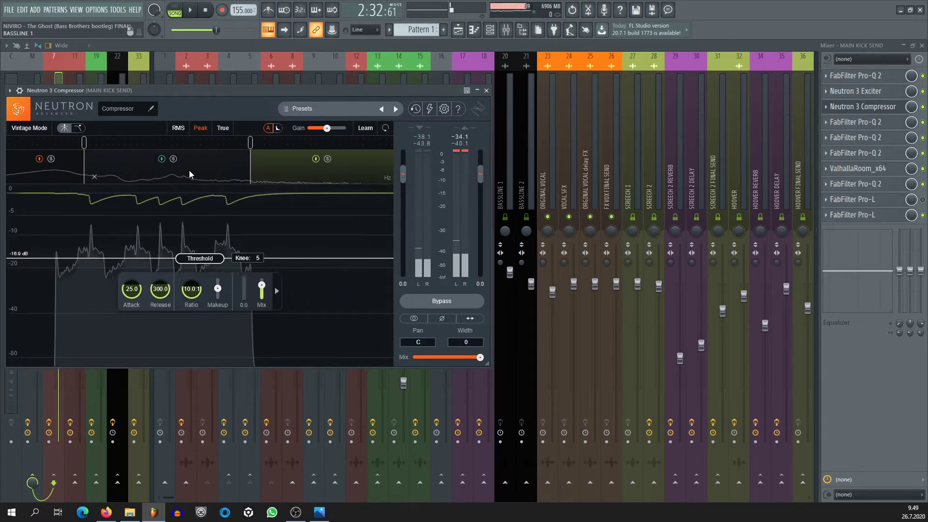
{"action": "left_click", "coordinate": [487, 90]}
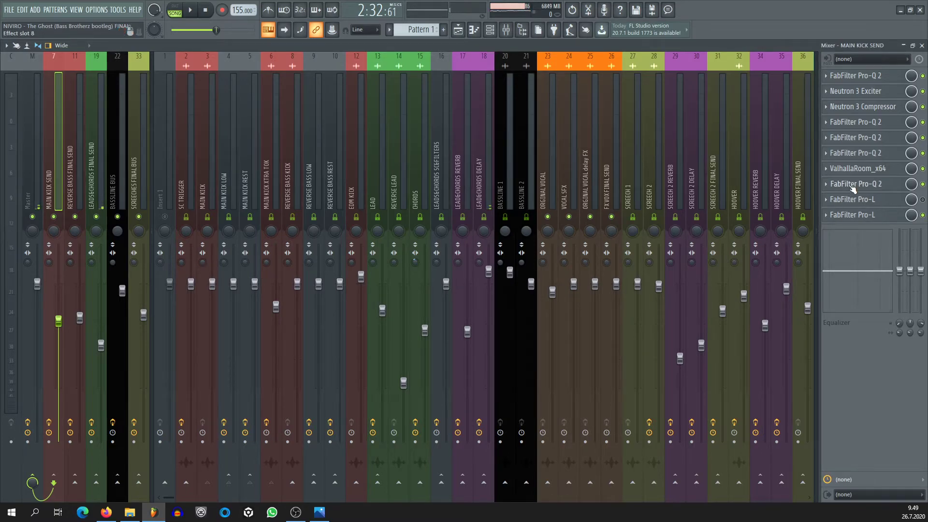
Inspect the FabFilter Pro-Q 2 instances in effect slots 4 to 6 and the ValhallaRoom_x64 reverb on MAIN KICK SEND.
{"action": "left_click", "coordinate": [869, 127]}
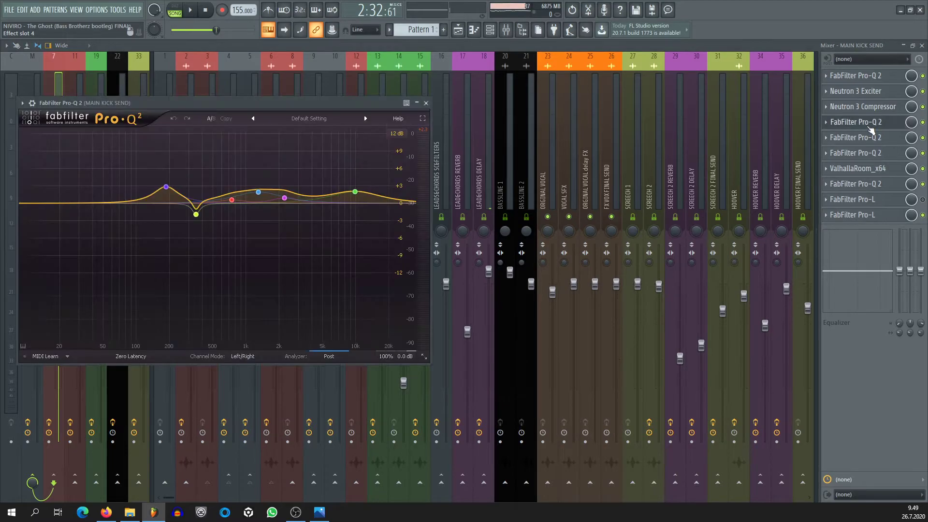
{"action": "left_click", "coordinate": [869, 127]}
{"action": "left_click", "coordinate": [869, 138]}
{"action": "left_click", "coordinate": [868, 138]}
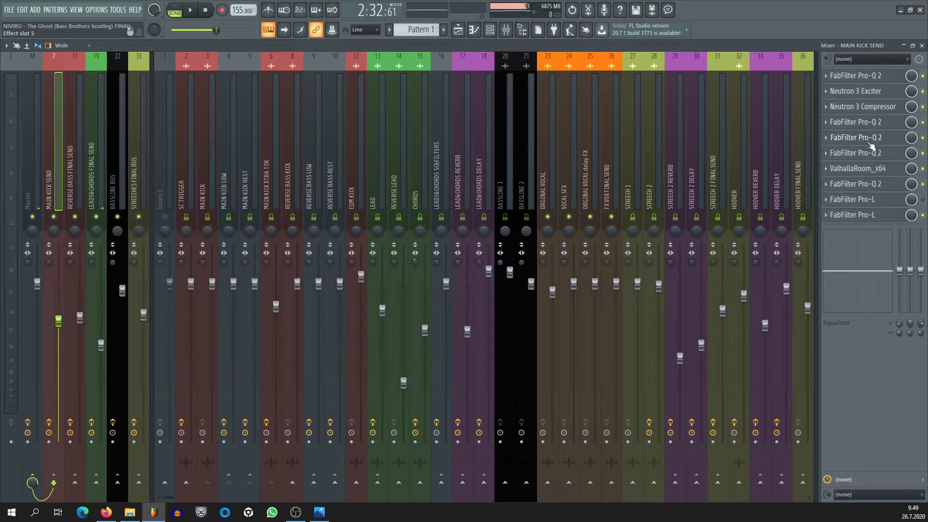
{"action": "left_click", "coordinate": [868, 154]}
{"action": "left_click", "coordinate": [868, 156]}
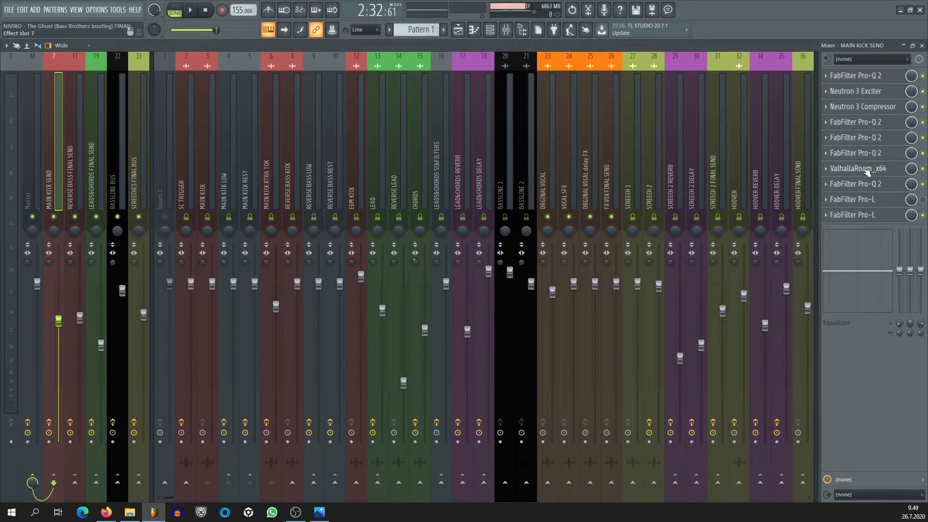
{"action": "left_click", "coordinate": [868, 169]}
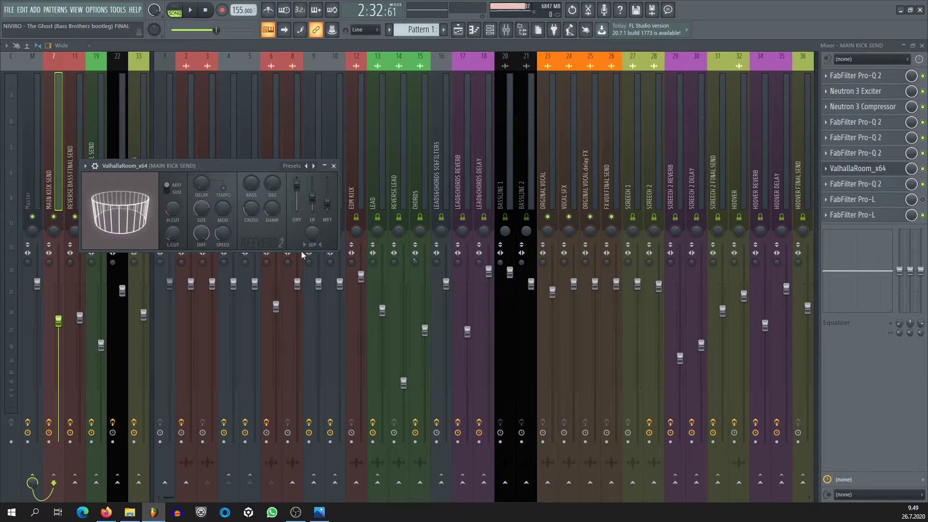
{"action": "left_click", "coordinate": [334, 166]}
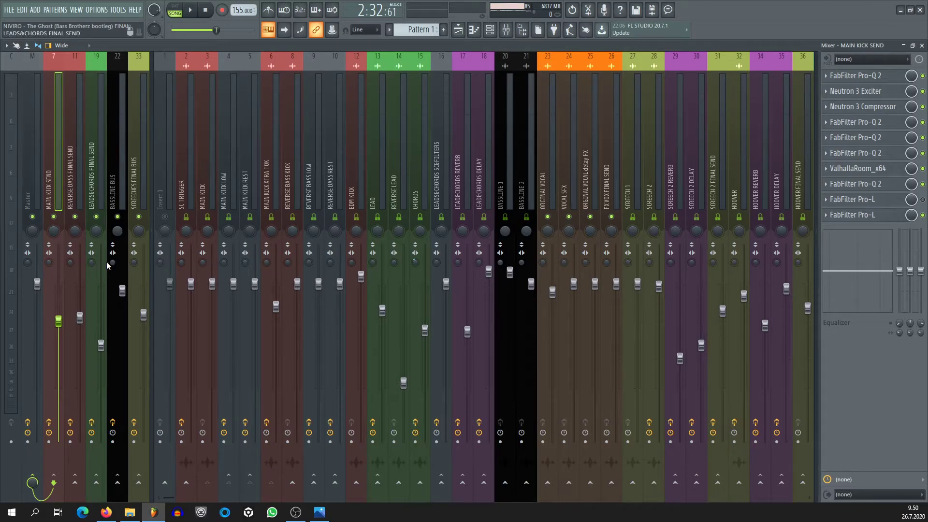
Turn off the solo on the MAIN KICK playlist track and move the playhead to the REVERSE BASS KICK section near bar 41.
{"action": "left_click", "coordinate": [453, 33]}
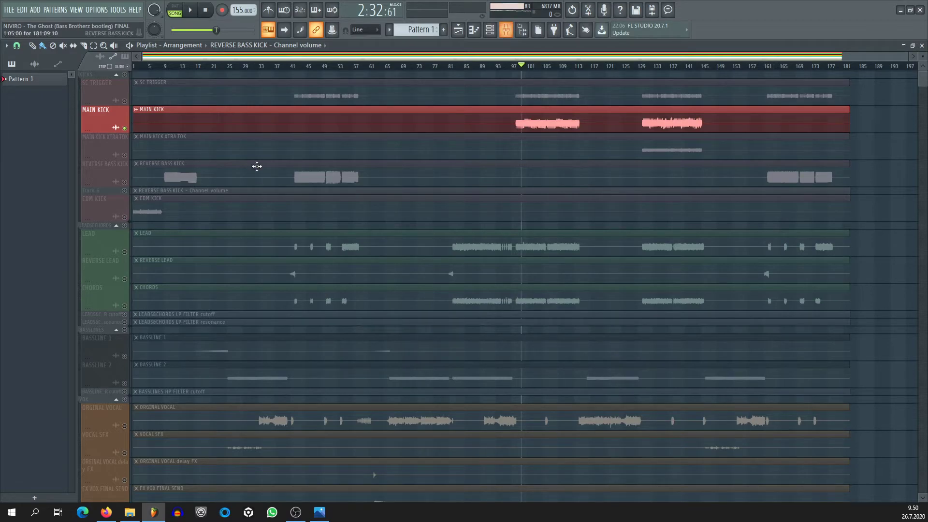
{"action": "right_click", "coordinate": [125, 128]}
{"action": "left_click_drag", "start_coordinate": [293, 65], "coordinate": [301, 66]}
Trace the mixer routing from REVERSE BASS KICK through its low and rest inserts to REVERSE BASS FINAL SEND.
{"action": "key", "text": "F9"}
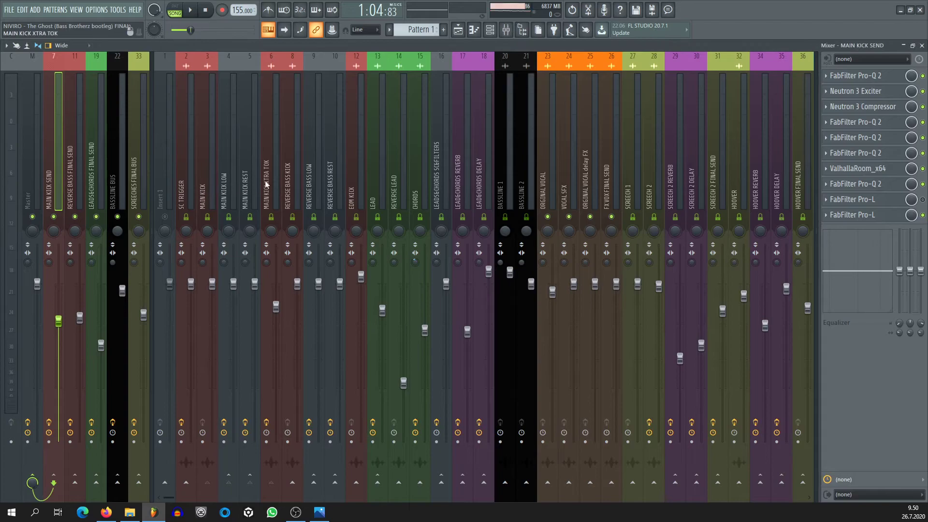
{"action": "left_click", "coordinate": [292, 194]}
{"action": "left_click", "coordinate": [319, 190]}
{"action": "left_click", "coordinate": [331, 189]}
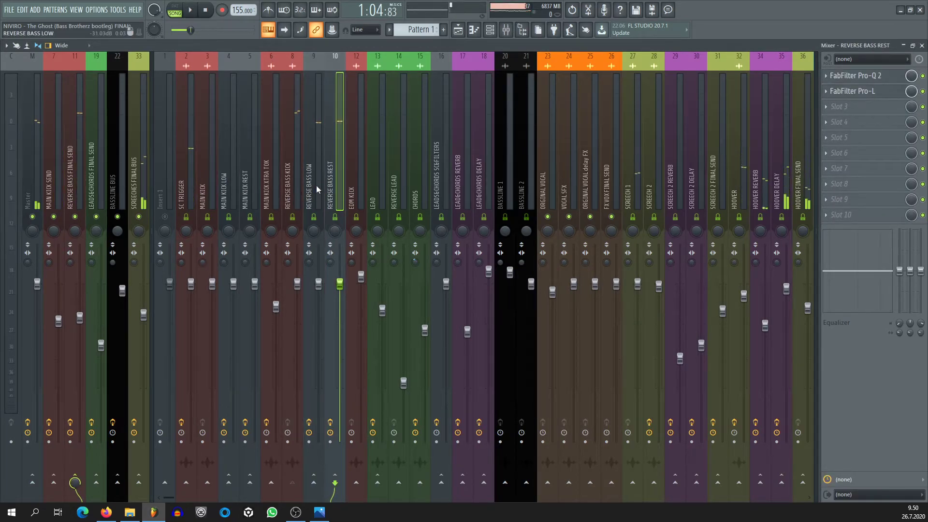
{"action": "left_click", "coordinate": [316, 186]}
{"action": "left_click", "coordinate": [75, 179]}
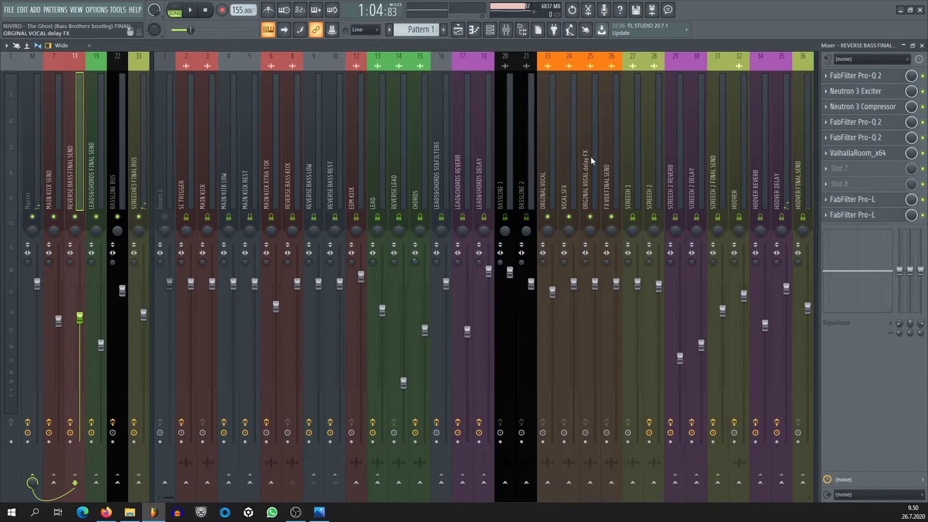
Move the playhead to the lead section near bar 85 and inspect the first FabFilter Pro-Q 2 on the LEAD insert.
{"action": "left_click", "coordinate": [457, 30]}
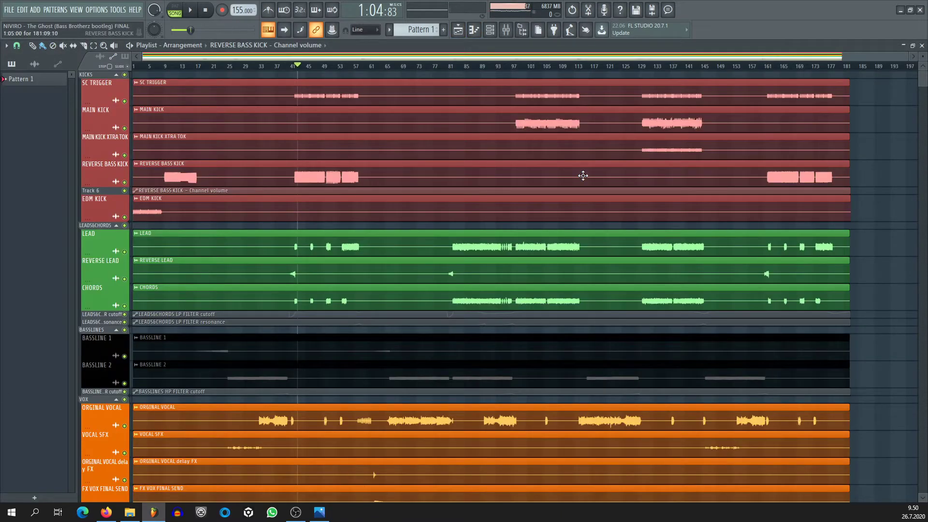
{"action": "left_click", "coordinate": [465, 67]}
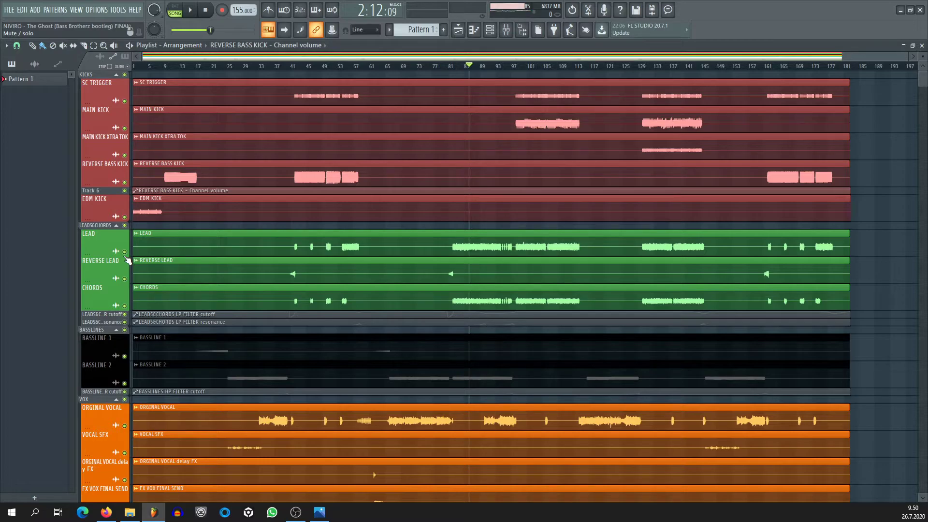
{"action": "left_click", "coordinate": [511, 33]}
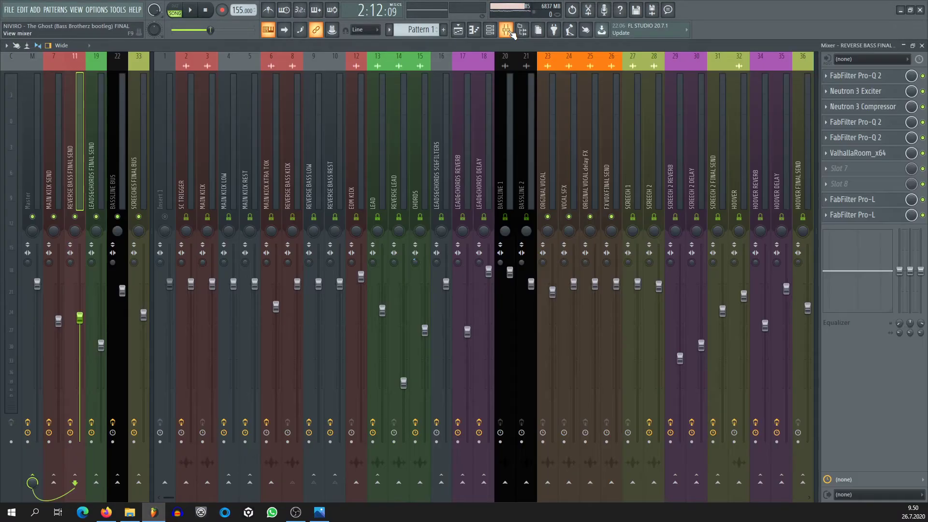
{"action": "left_click", "coordinate": [376, 170]}
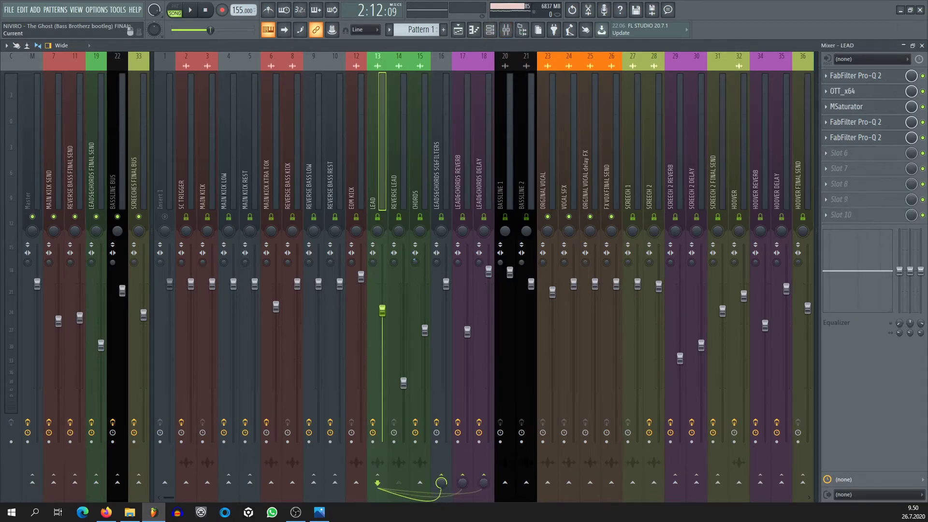
{"action": "left_click", "coordinate": [877, 76]}
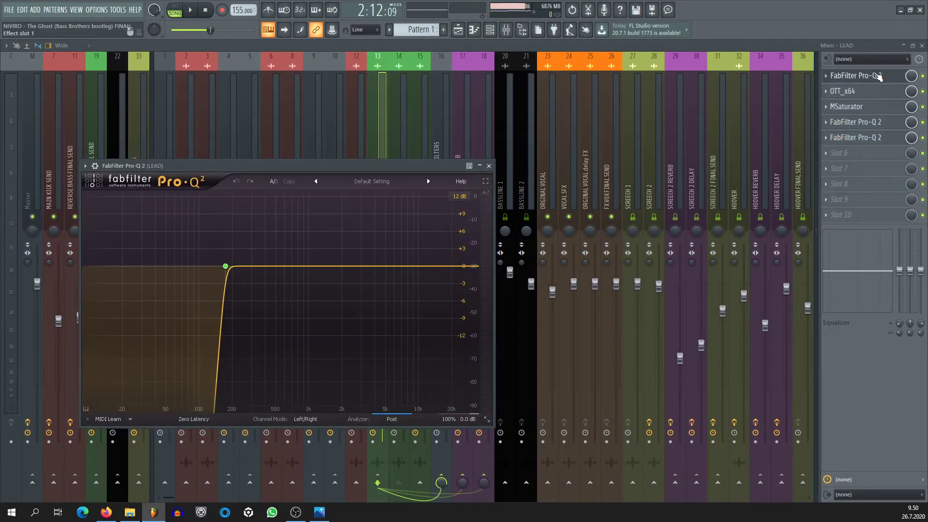
{"action": "left_click", "coordinate": [877, 77]}
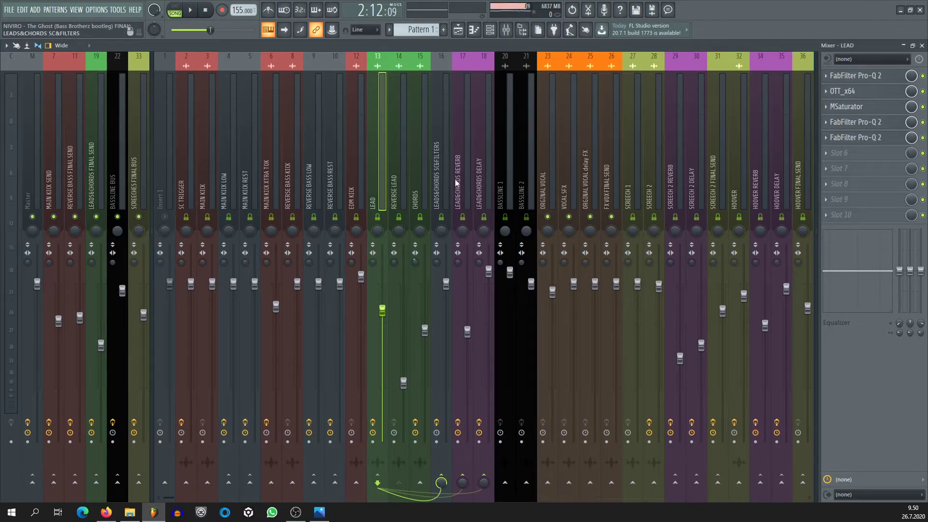
Check the CHORDS effect chain and inspect the Fruity Fast LP on the LEADS&CHORDS SC&FILTERS insert.
{"action": "left_click", "coordinate": [414, 187]}
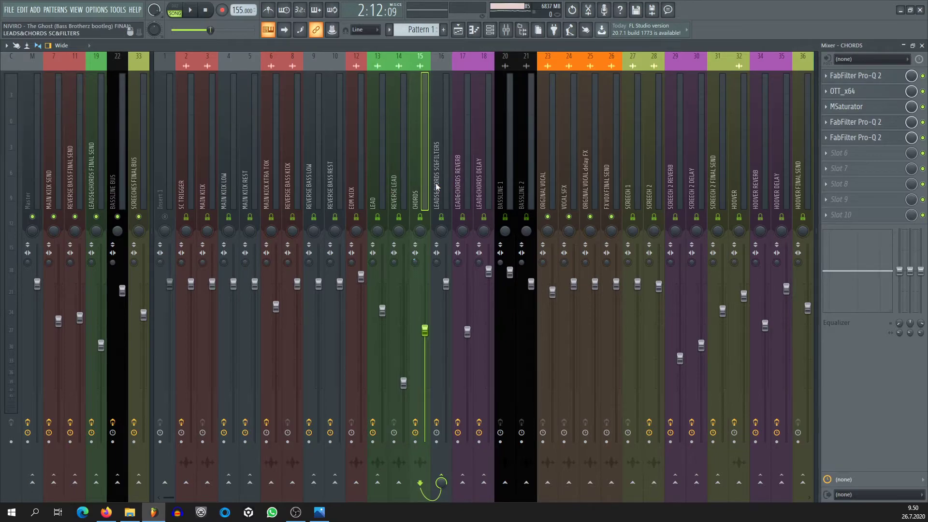
{"action": "left_click", "coordinate": [436, 188]}
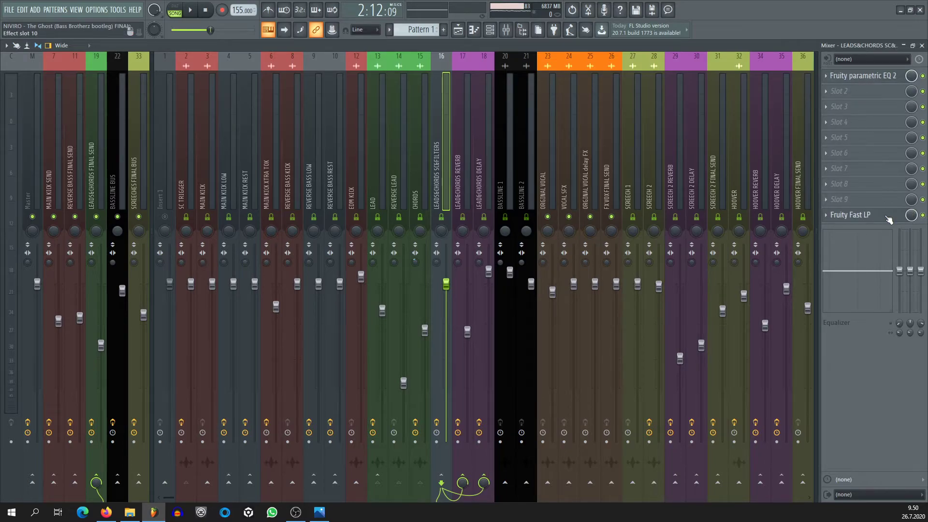
{"action": "left_click", "coordinate": [849, 215]}
{"action": "left_click", "coordinate": [202, 129]}
Compare the effect chains of the LEADS&CHORDS REVERB and LEADS&CHORDS DELAY inserts.
{"action": "left_click", "coordinate": [461, 182]}
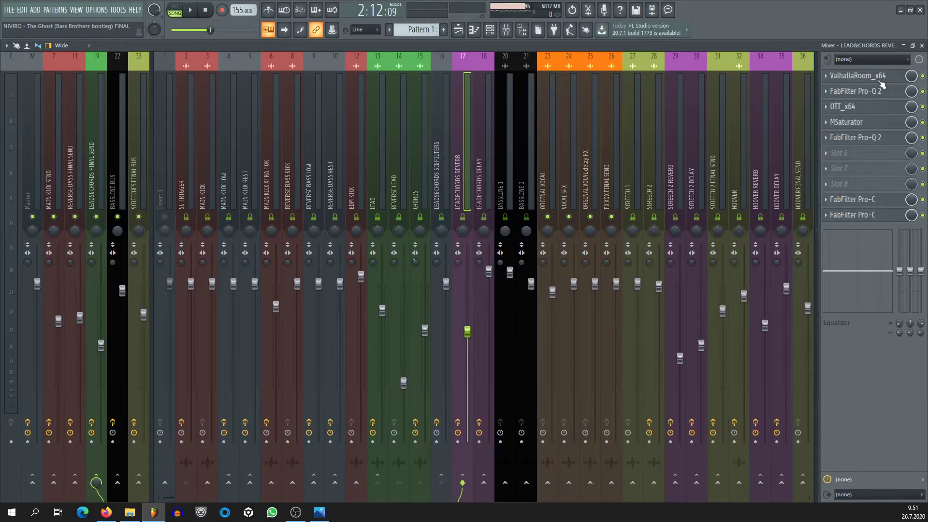
{"action": "left_click", "coordinate": [478, 191]}
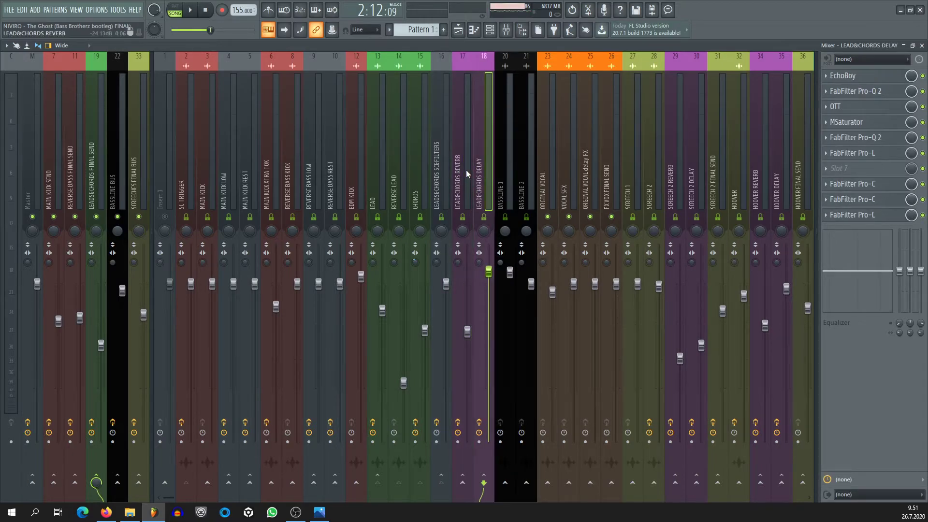
{"action": "left_click", "coordinate": [465, 175]}
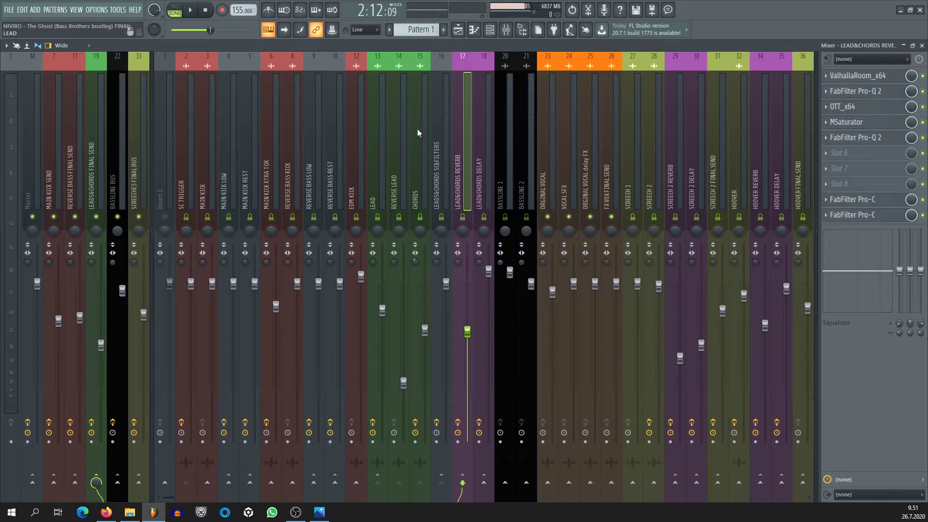
Trace the BASSLINE 1 and BASSLINE 2 inserts to the BASSLINE BUS and review the bus effect chain.
{"action": "left_click", "coordinate": [506, 189]}
{"action": "left_click", "coordinate": [531, 177]}
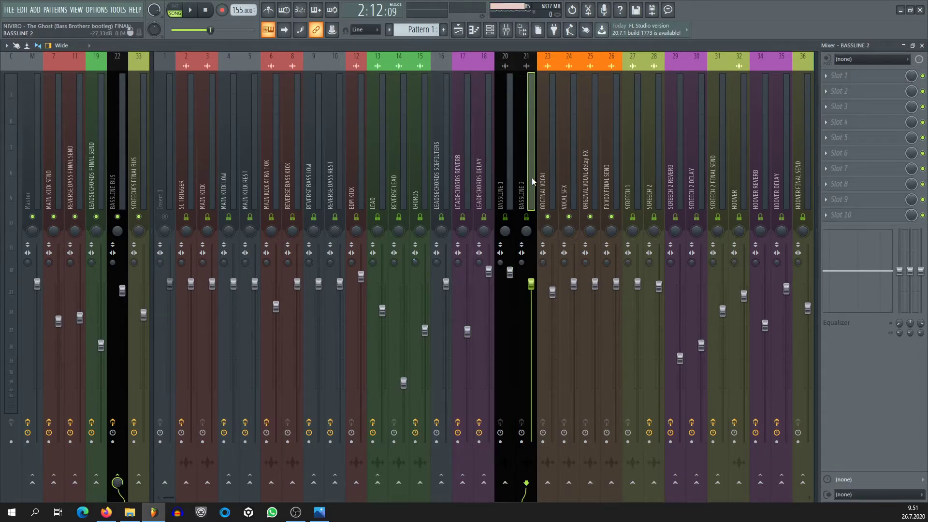
{"action": "left_click", "coordinate": [510, 184]}
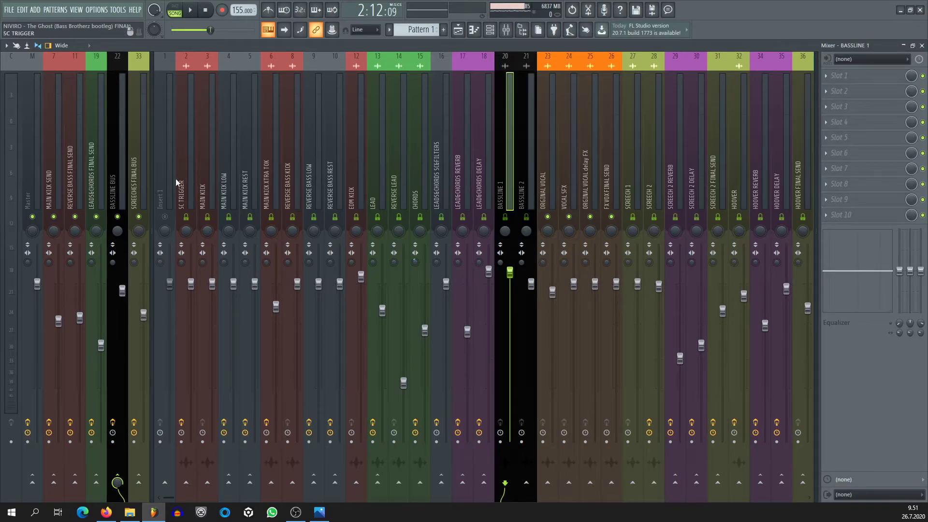
{"action": "left_click", "coordinate": [121, 175]}
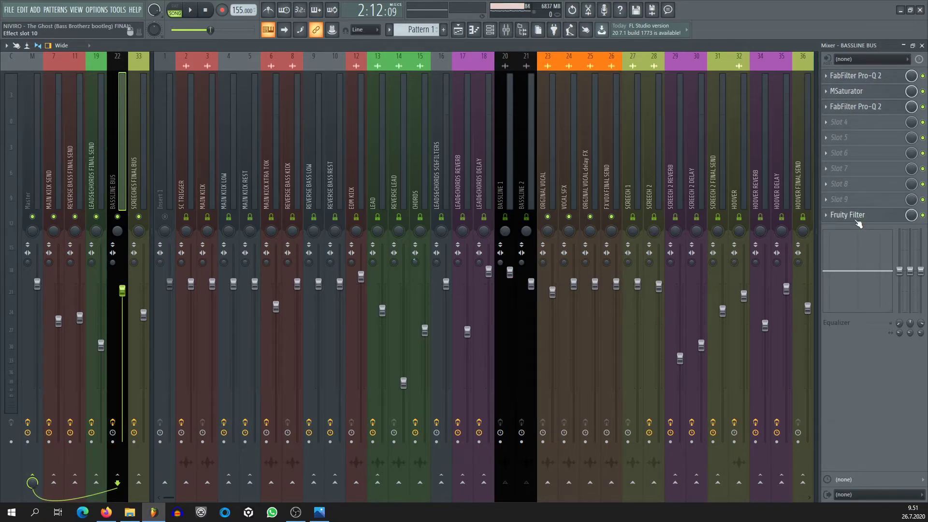
Enlarge the BASSLINES HP FILTER cutoff track in the playlist and examine its automation curve against the arrangement.
{"action": "left_click", "coordinate": [459, 30]}
{"action": "scroll", "coordinate": [584, 218], "scroll_direction": "down", "scroll_amount": 3}
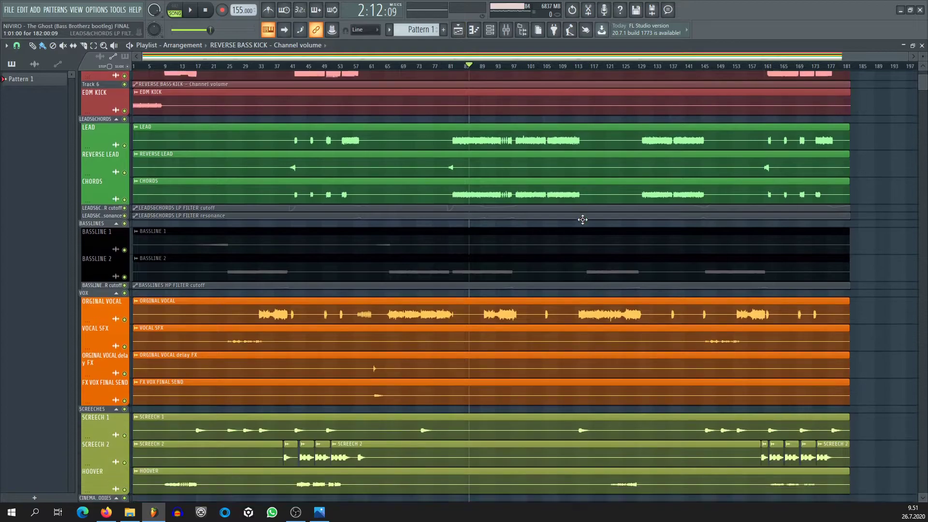
{"action": "left_click_drag", "start_coordinate": [107, 290], "coordinate": [108, 318]}
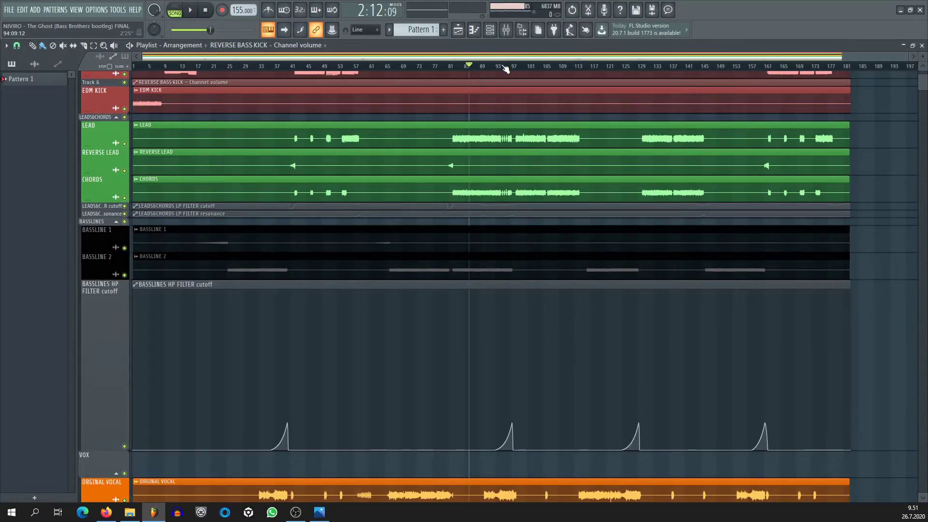
{"action": "scroll", "coordinate": [505, 67], "scroll_direction": "up", "scroll_amount": 4}
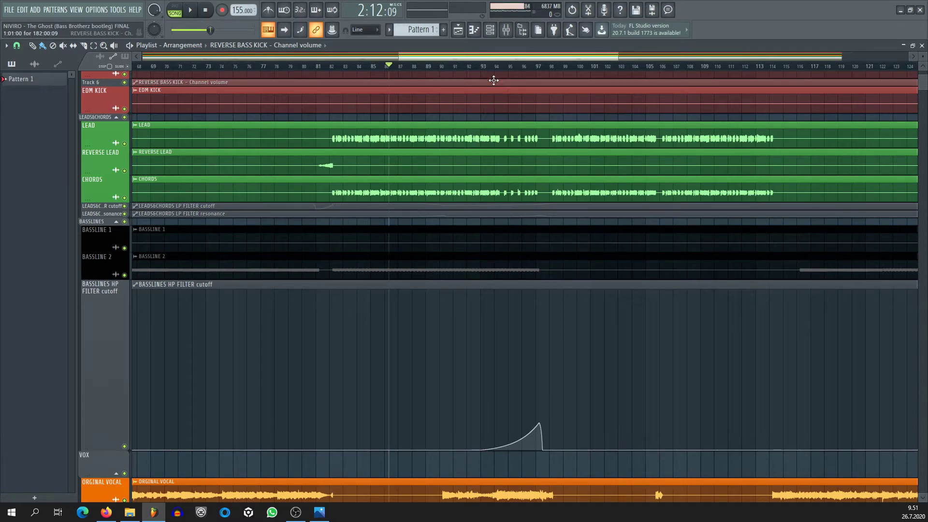
{"action": "scroll", "coordinate": [499, 68], "scroll_direction": "down", "scroll_amount": 5}
{"action": "scroll", "coordinate": [500, 70], "scroll_direction": "down", "scroll_amount": 1}
{"action": "scroll", "coordinate": [521, 99], "scroll_direction": "up", "scroll_amount": 5}
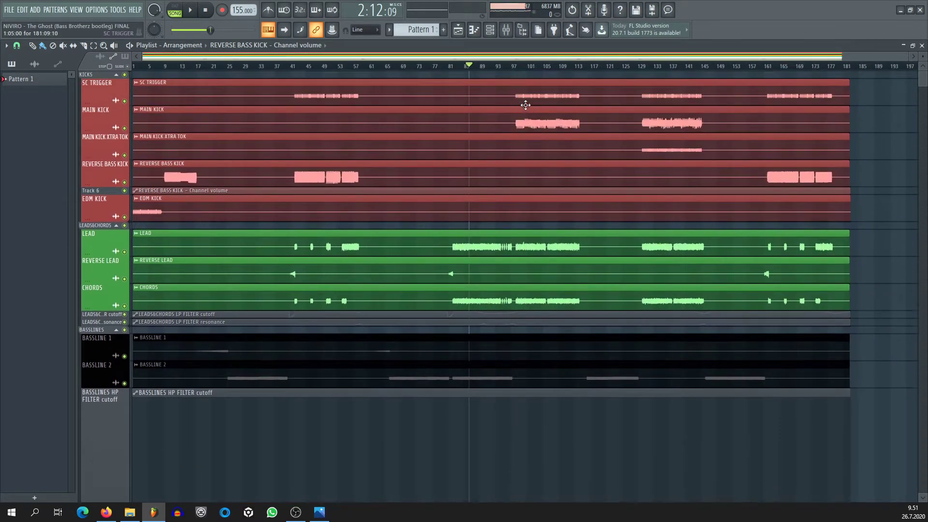
{"action": "scroll", "coordinate": [524, 97], "scroll_direction": "down", "scroll_amount": 8}
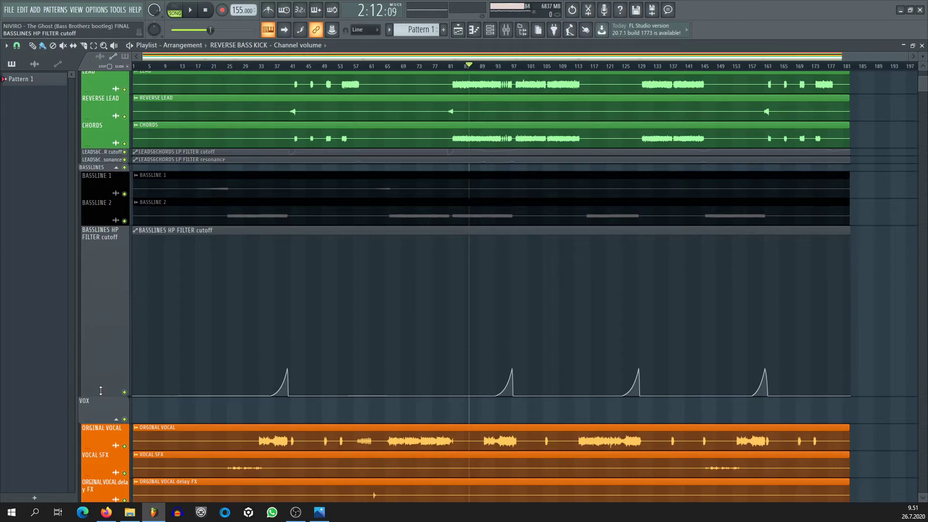
Shrink the BASSLINES HP FILTER cutoff track to a narrow lane and check the ORGINAL VOCAL and VOCAL SFX mixer inserts.
{"action": "left_click_drag", "start_coordinate": [100, 395], "coordinate": [101, 229]}
{"action": "left_click", "coordinate": [506, 30]}
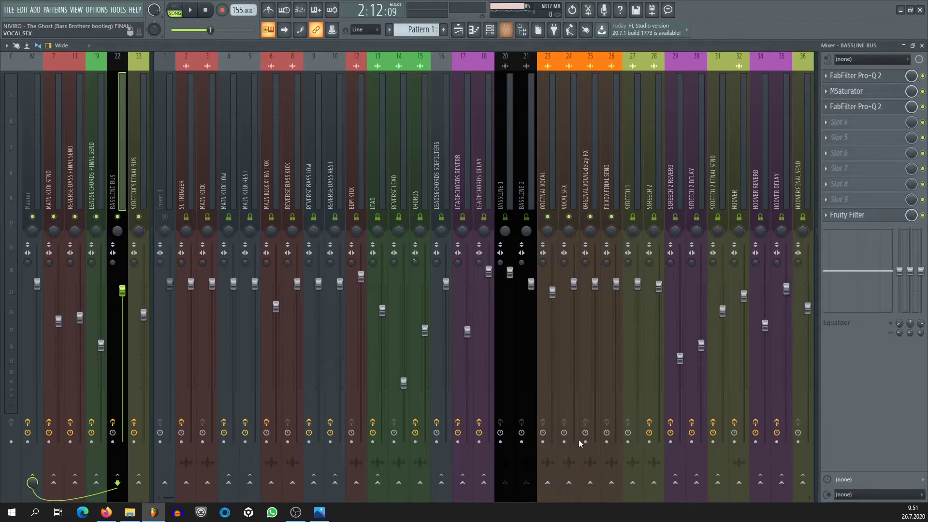
{"action": "left_click", "coordinate": [555, 183]}
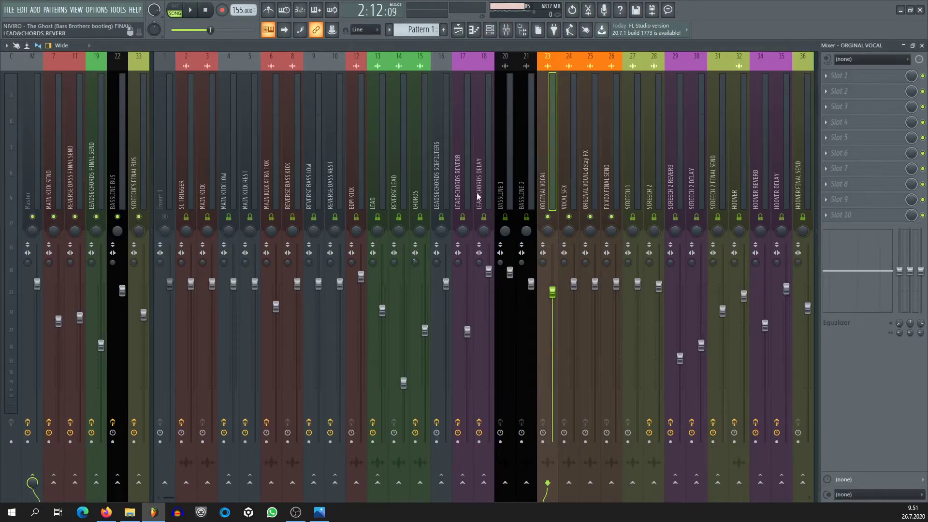
{"action": "scroll", "coordinate": [609, 197], "scroll_direction": "down", "scroll_amount": 3}
{"action": "scroll", "coordinate": [636, 169], "scroll_direction": "up", "scroll_amount": 2}
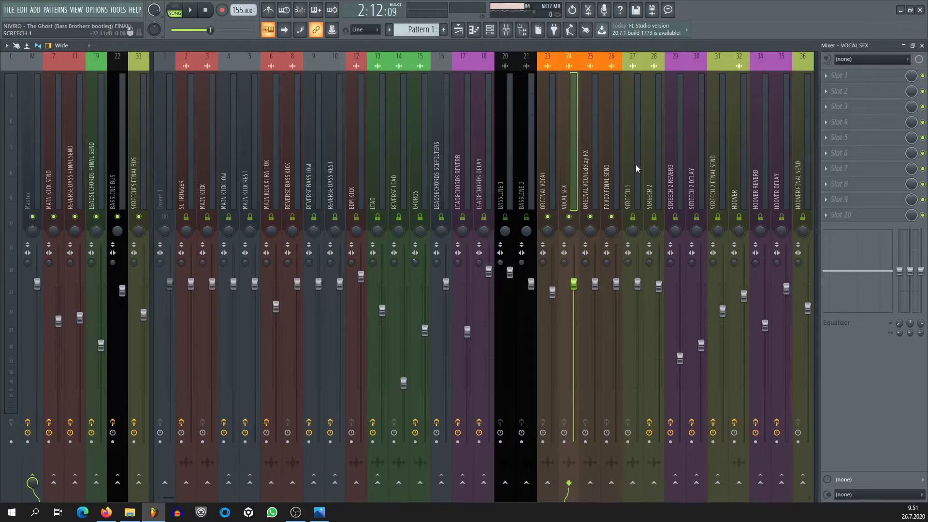
{"action": "scroll", "coordinate": [570, 215], "scroll_direction": "up", "scroll_amount": 1}
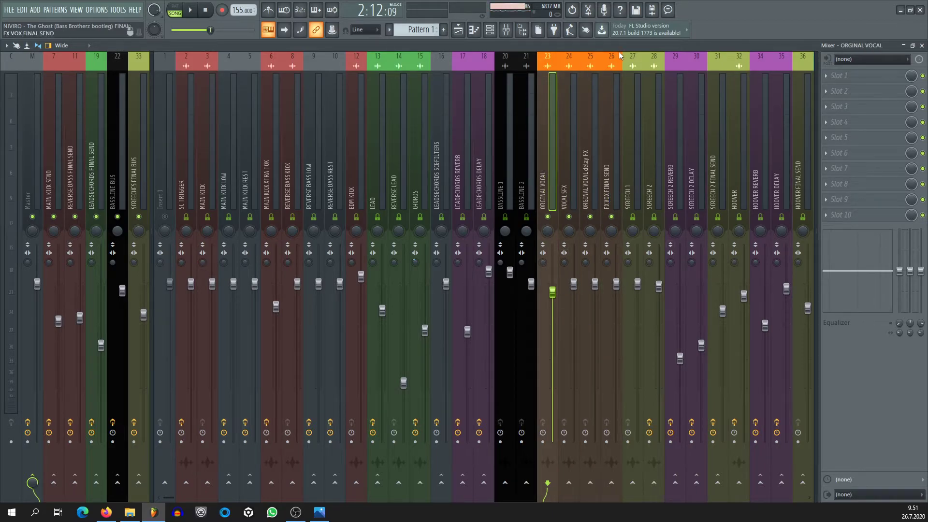
{"action": "scroll", "coordinate": [540, 149], "scroll_direction": "right", "scroll_amount": 3}
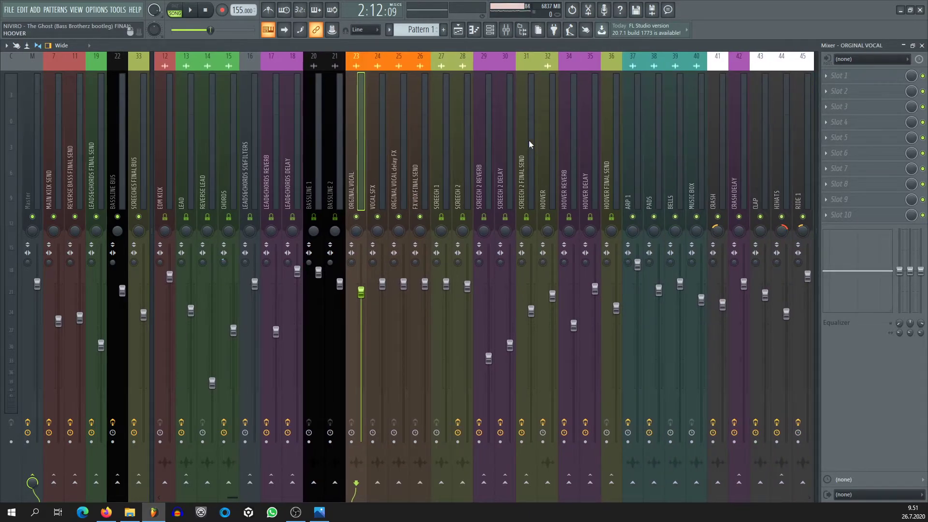
Look over the channel rack and examine the vocal, screech and hoover tracks in the playlist.
{"action": "left_click", "coordinate": [490, 31]}
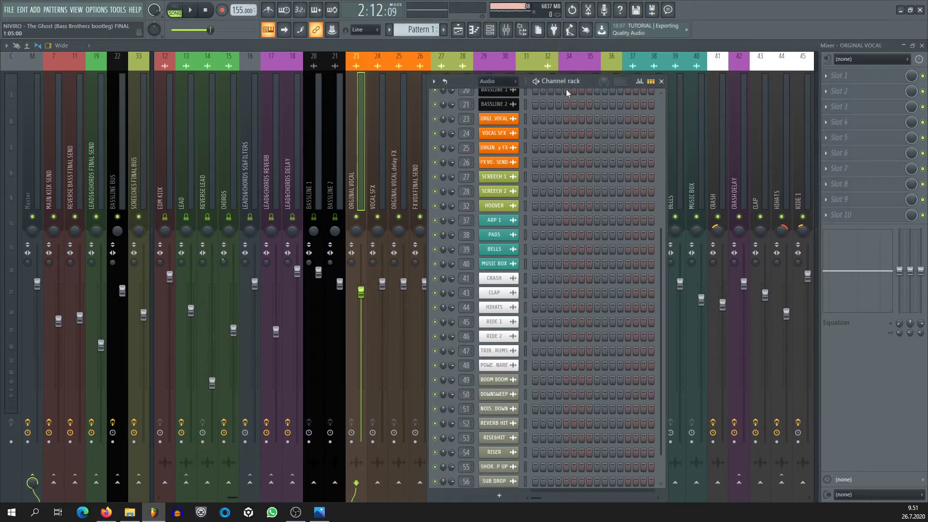
{"action": "left_click", "coordinate": [458, 30]}
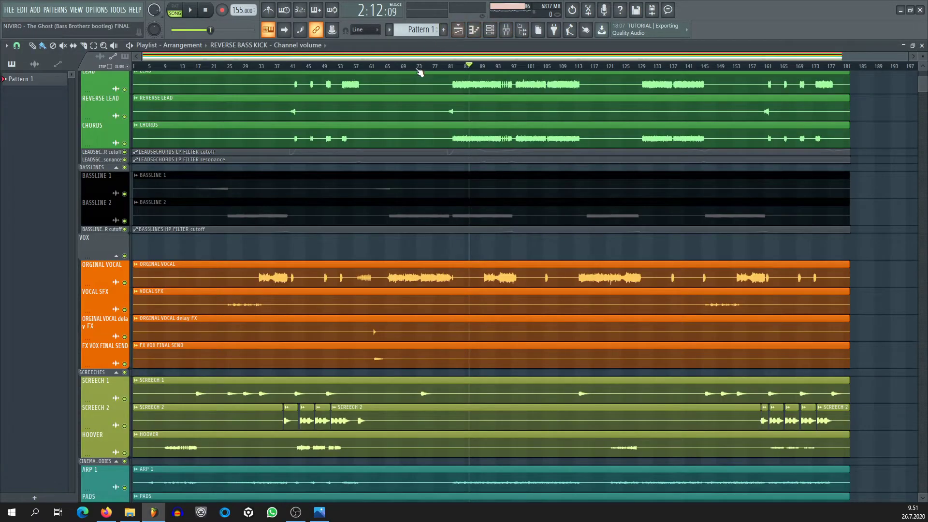
{"action": "scroll", "coordinate": [463, 258], "scroll_direction": "down", "scroll_amount": 3}
{"action": "scroll", "coordinate": [463, 259], "scroll_direction": "down", "scroll_amount": 1}
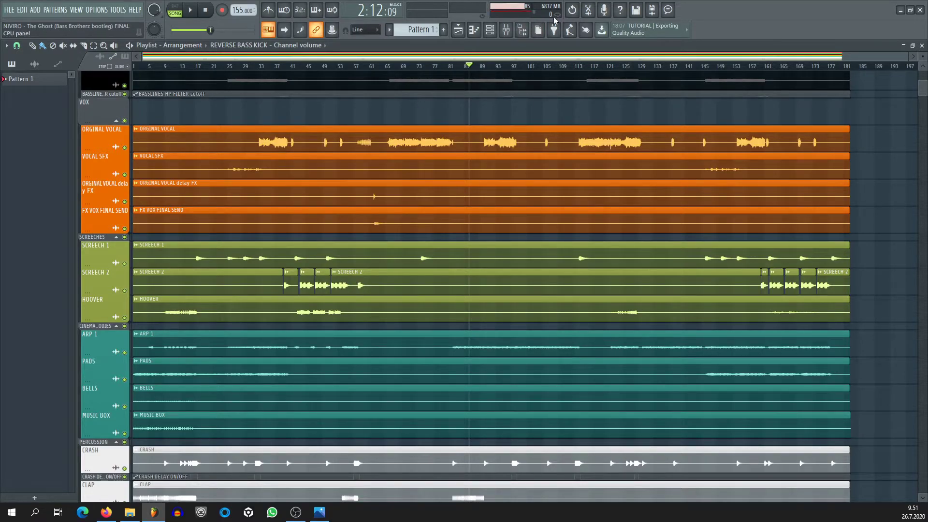
Compare the SCREECH 1 and SCREECH 2 inserts and inspect the plugins in SCREECH 2's chain, ending with its last FabFilter Pro-Q 2.
{"action": "left_click", "coordinate": [506, 30]}
{"action": "left_click", "coordinate": [444, 193]}
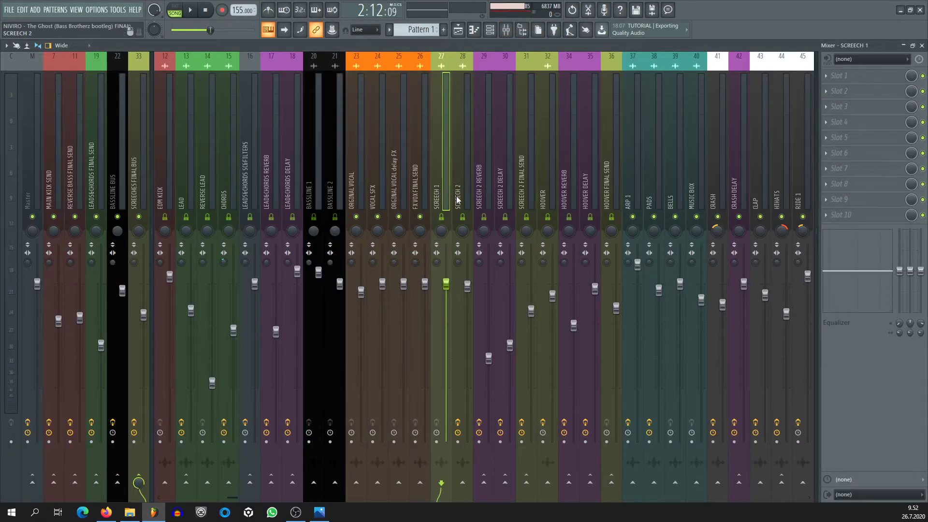
{"action": "left_click", "coordinate": [460, 190]}
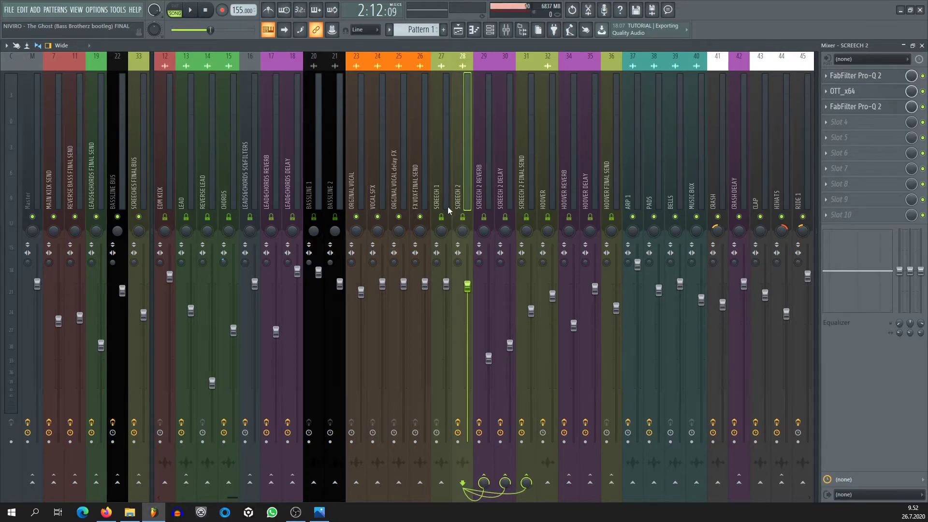
{"action": "left_click", "coordinate": [875, 77]}
{"action": "left_click", "coordinate": [874, 77]}
{"action": "left_click", "coordinate": [866, 95]}
{"action": "left_click", "coordinate": [867, 94]}
{"action": "left_click", "coordinate": [866, 109]}
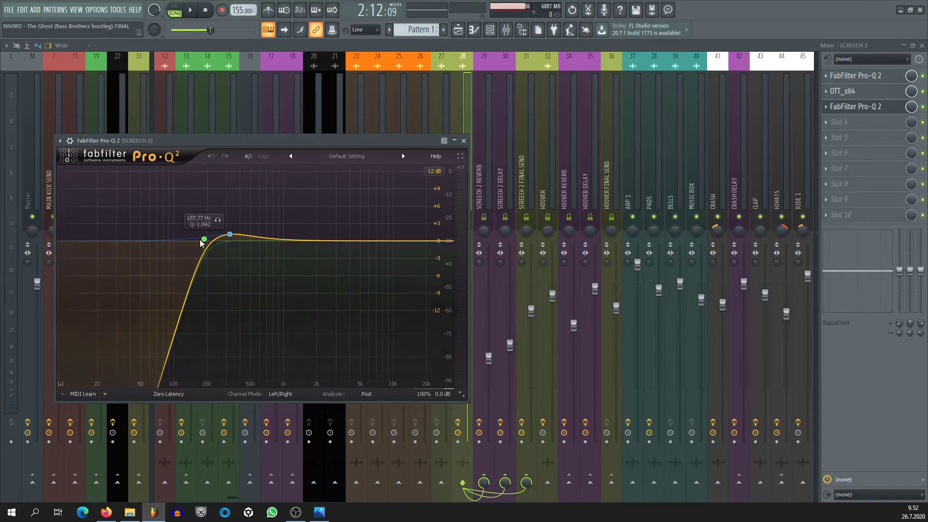
{"action": "left_click", "coordinate": [463, 141]}
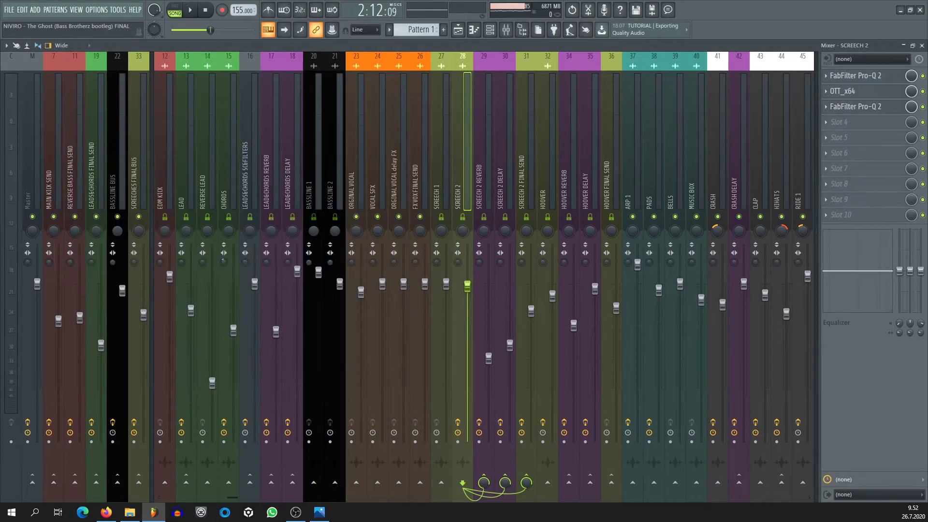
Inspect the Neutron 3 Equalizer and FabFilter Pro-Q 2 settings on the SCREECHES FINAL BUS.
{"action": "left_click", "coordinate": [144, 189]}
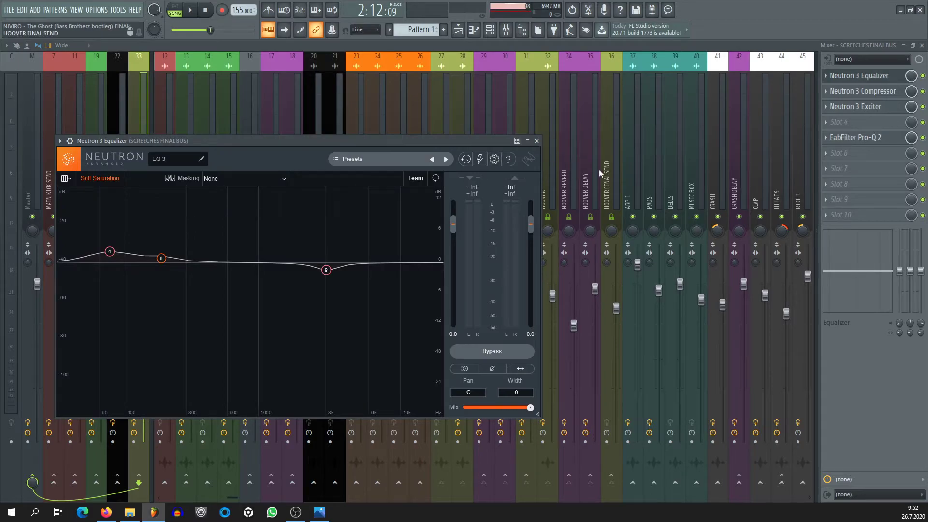
{"action": "left_click", "coordinate": [536, 142]}
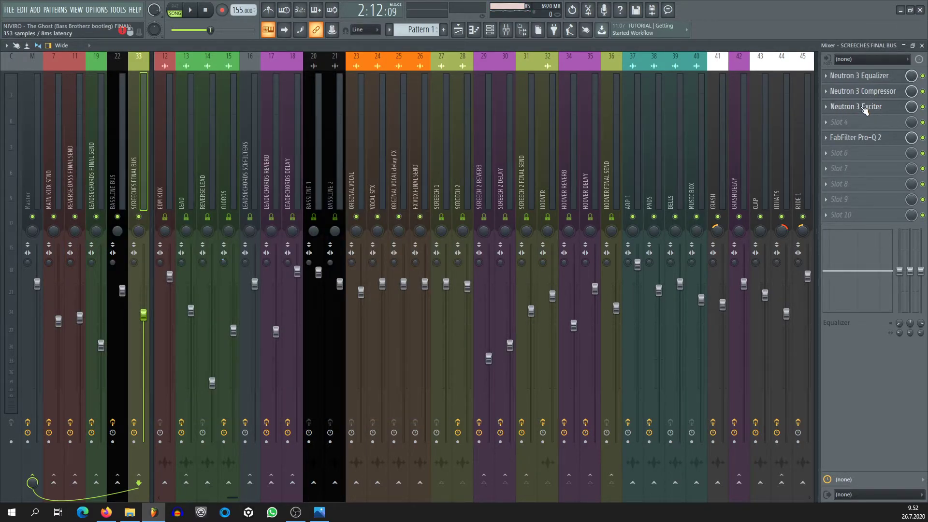
{"action": "left_click", "coordinate": [876, 138]}
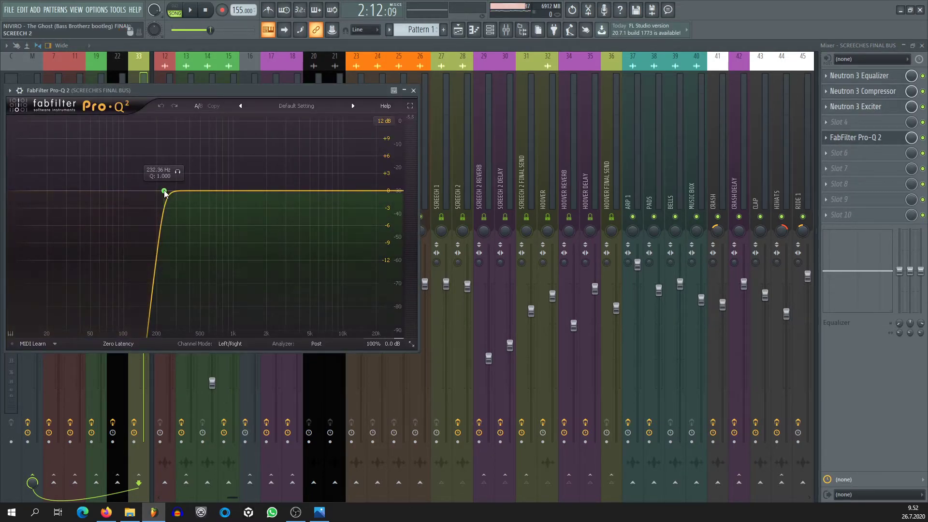
{"action": "left_click", "coordinate": [413, 91]}
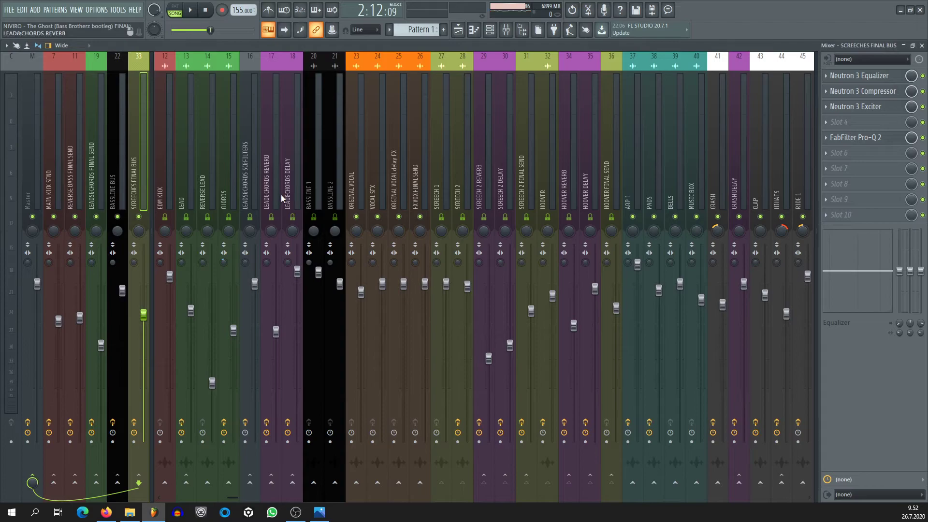
Examine the melody, percussion and SFX tracks in the playlist arrangement.
{"action": "left_click", "coordinate": [506, 29]}
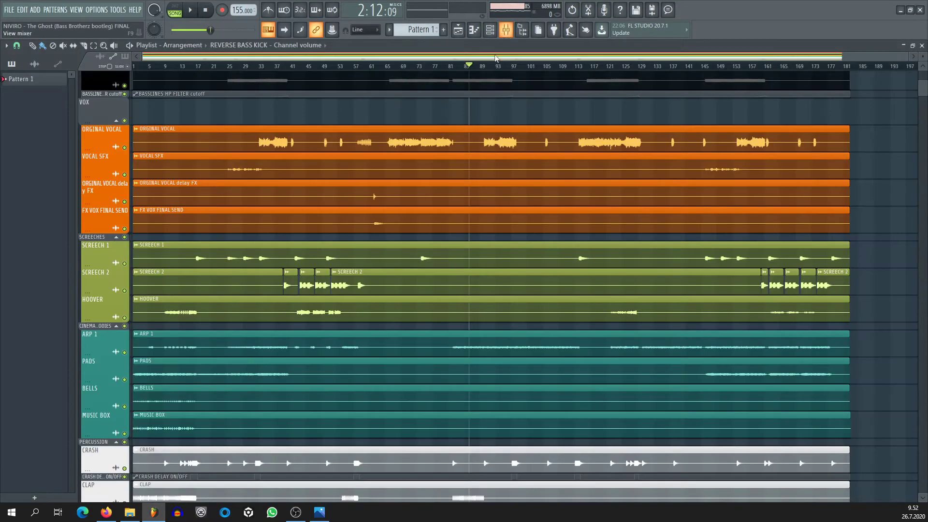
{"action": "scroll", "coordinate": [486, 167], "scroll_direction": "down", "scroll_amount": 3}
{"action": "scroll", "coordinate": [486, 167], "scroll_direction": "down", "scroll_amount": 4}
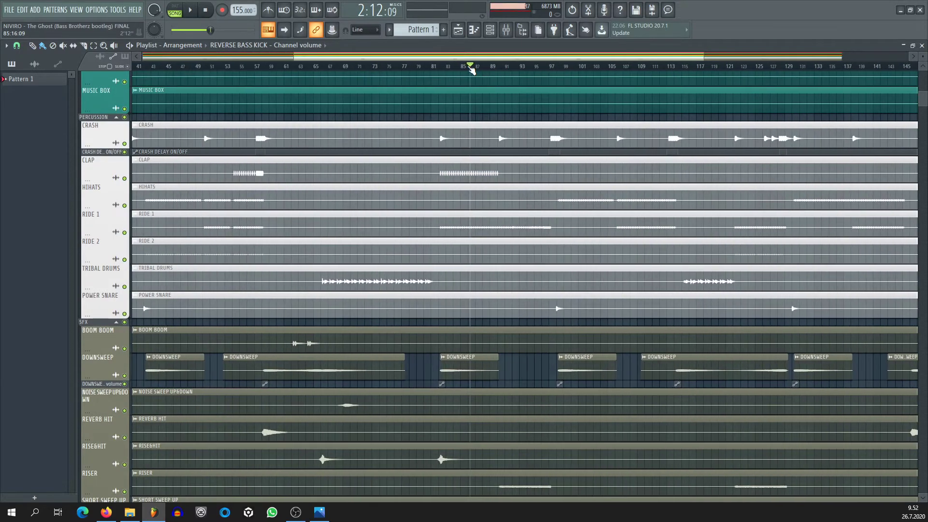
{"action": "scroll", "coordinate": [418, 244], "scroll_direction": "down", "scroll_amount": 3}
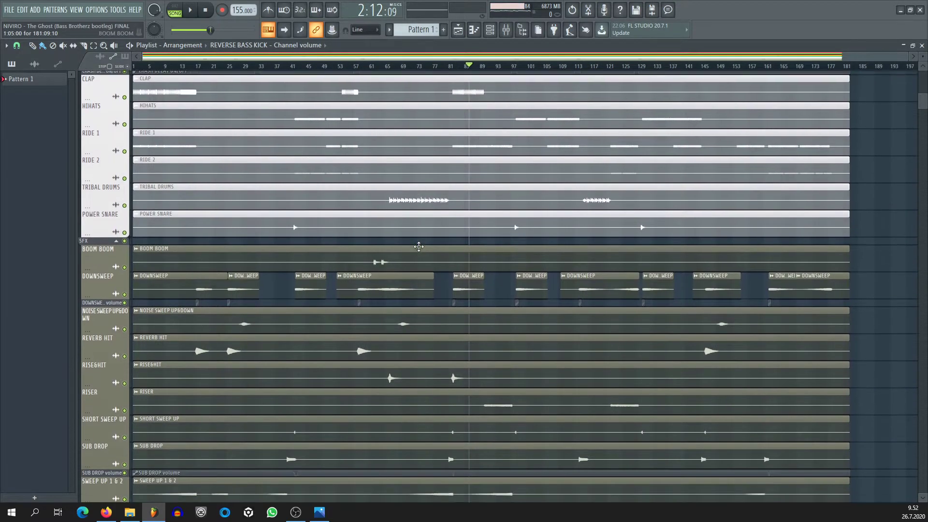
{"action": "scroll", "coordinate": [418, 244], "scroll_direction": "up", "scroll_amount": 5}
{"action": "left_click", "coordinate": [495, 32]}
{"action": "left_click", "coordinate": [496, 33]}
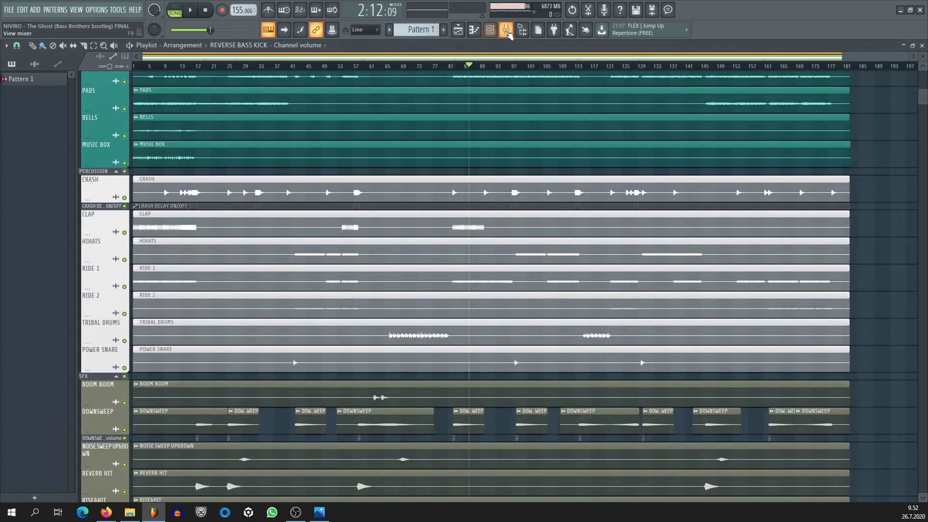
Review the MAIN KICK SEND, LEADS&CHORDS FINAL SEND, BASSLINE BUS and SCREECHES FINAL BUS inserts in the mixer.
{"action": "left_click", "coordinate": [507, 32]}
{"action": "scroll", "coordinate": [237, 184], "scroll_direction": "left", "scroll_amount": 4}
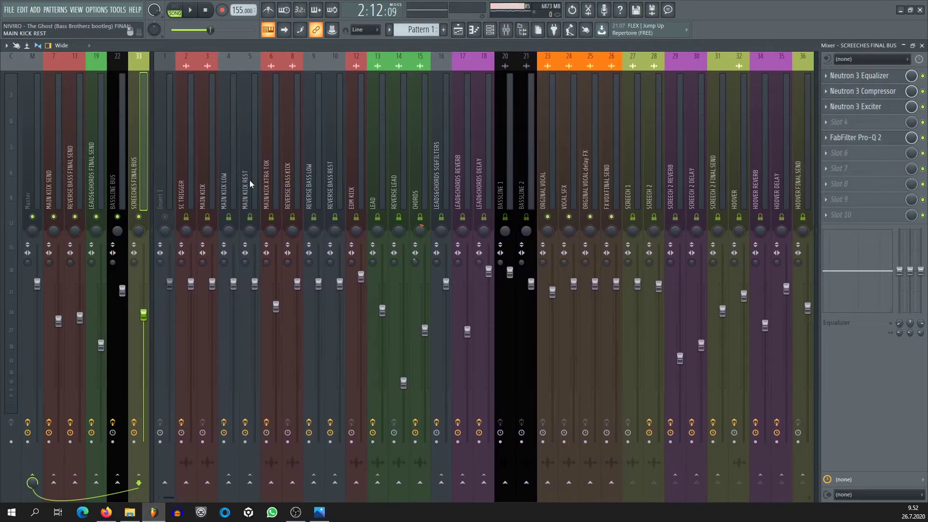
{"action": "scroll", "coordinate": [286, 193], "scroll_direction": "right", "scroll_amount": 3}
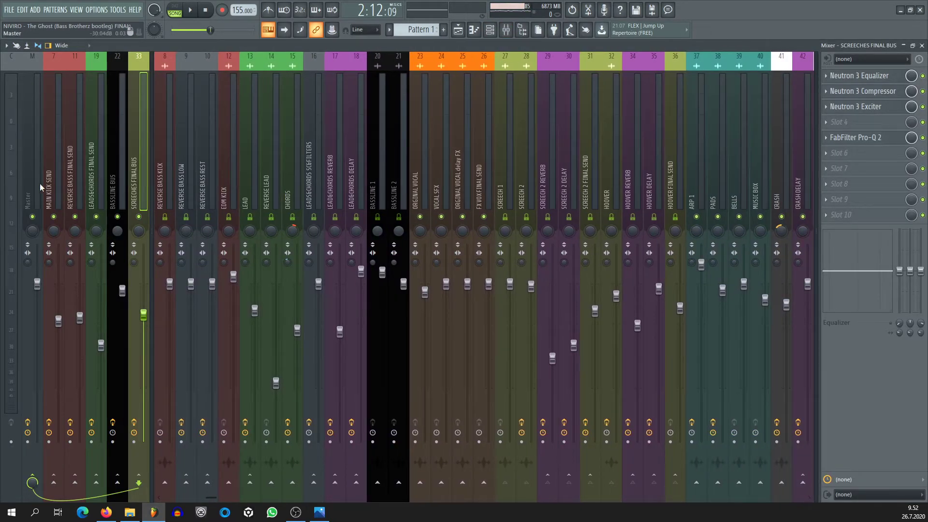
{"action": "left_click", "coordinate": [60, 188]}
{"action": "left_click", "coordinate": [97, 184]}
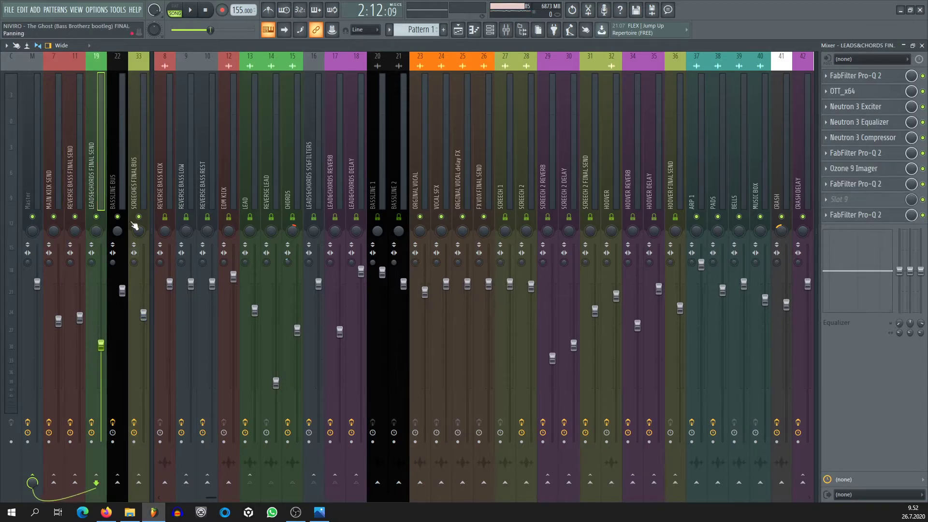
{"action": "left_click", "coordinate": [117, 188]}
{"action": "left_click", "coordinate": [138, 194]}
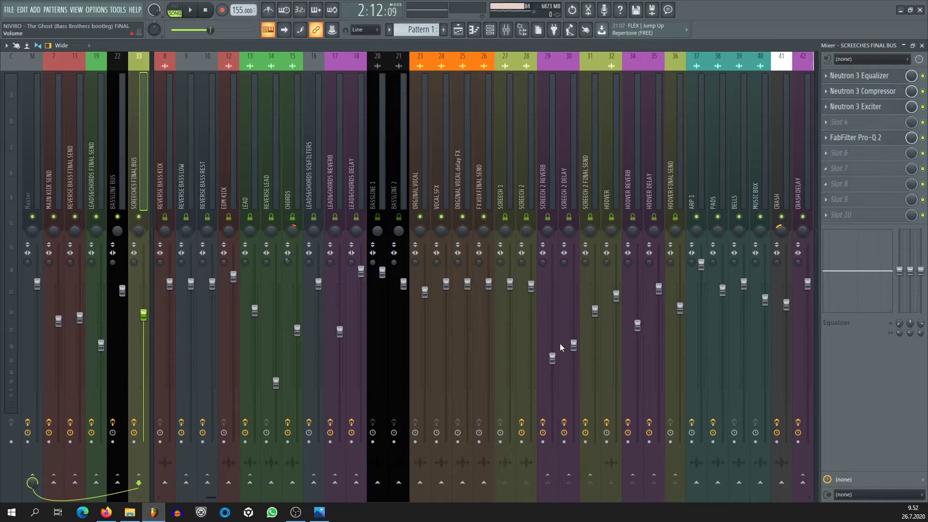
Check the ORGINAL VOCAL insert's effect slots and look over the melody, percussion and SFX inserts in the mixer.
{"action": "left_click", "coordinate": [425, 185]}
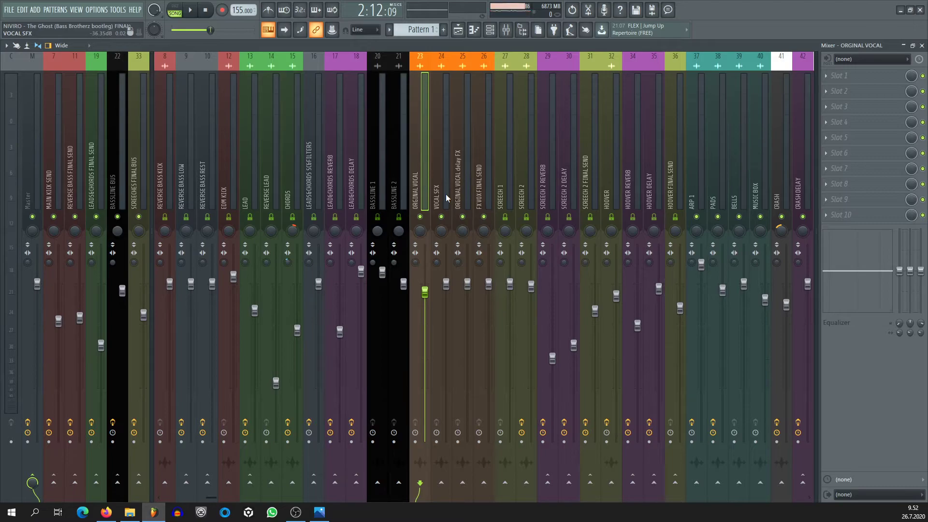
{"action": "scroll", "coordinate": [443, 192], "scroll_direction": "right", "scroll_amount": 8}
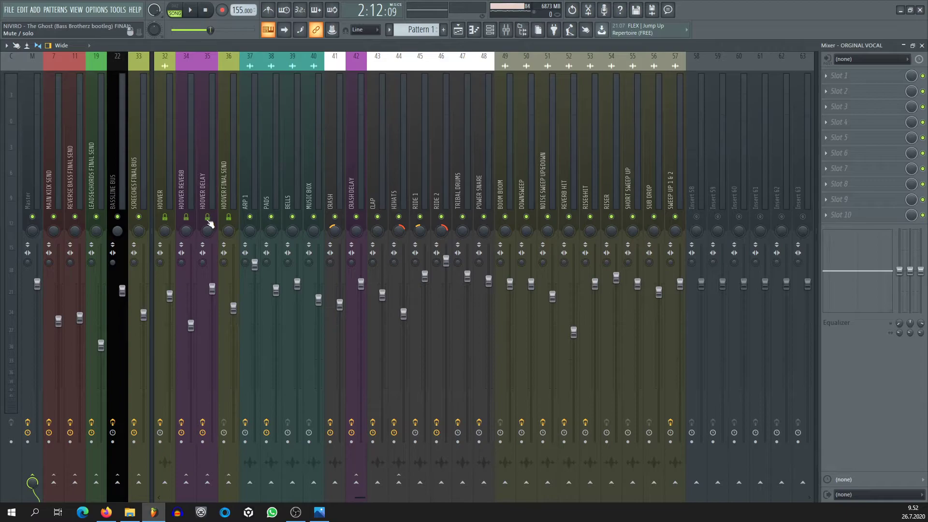
{"action": "scroll", "coordinate": [275, 183], "scroll_direction": "left", "scroll_amount": 8}
{"action": "scroll", "coordinate": [275, 184], "scroll_direction": "right", "scroll_amount": 8}
Compare the effect chains of the HIHATS, RIDE 1, RIDE 2 and CRASH inserts.
{"action": "left_click", "coordinate": [403, 185]}
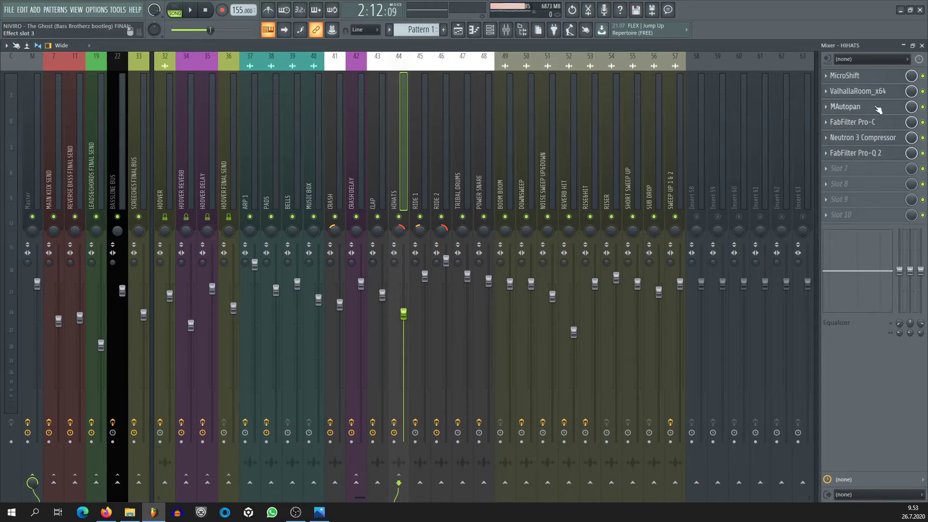
{"action": "left_click", "coordinate": [426, 203]}
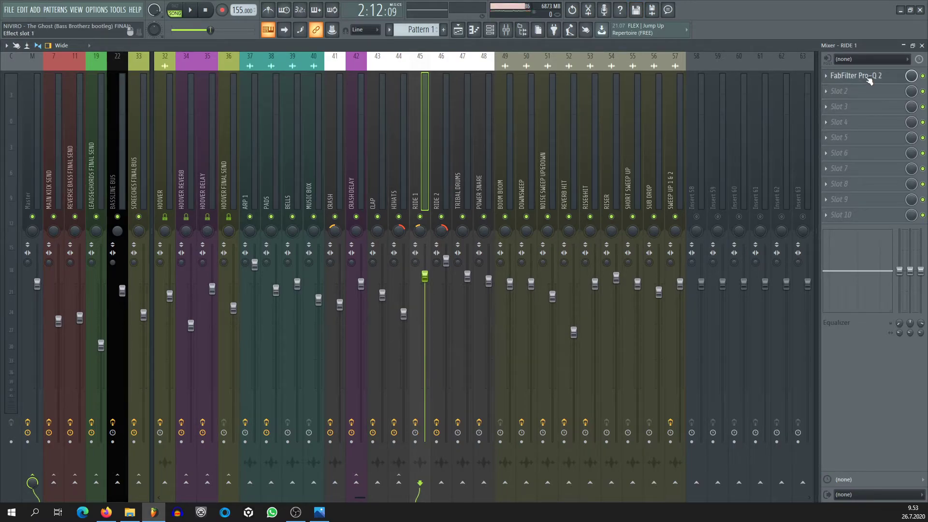
{"action": "left_click", "coordinate": [439, 182]}
{"action": "left_click", "coordinate": [395, 185]}
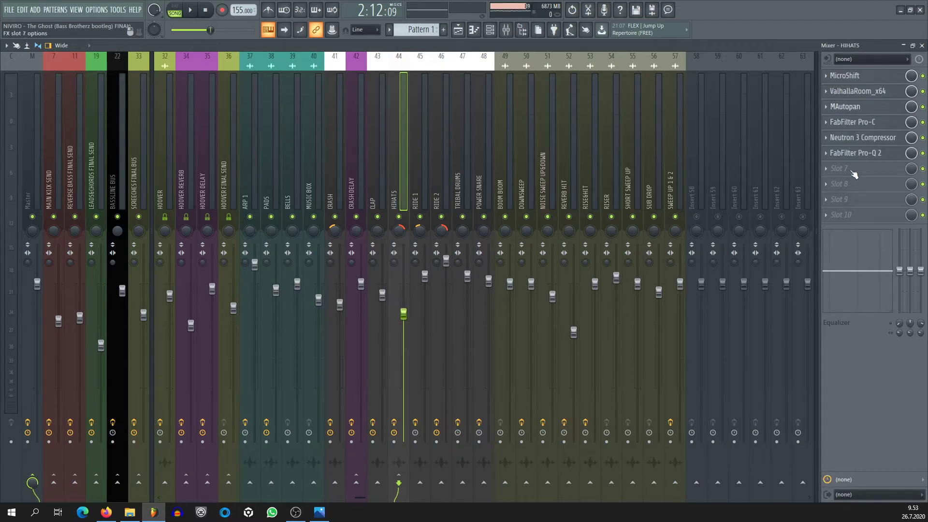
{"action": "left_click", "coordinate": [338, 202]}
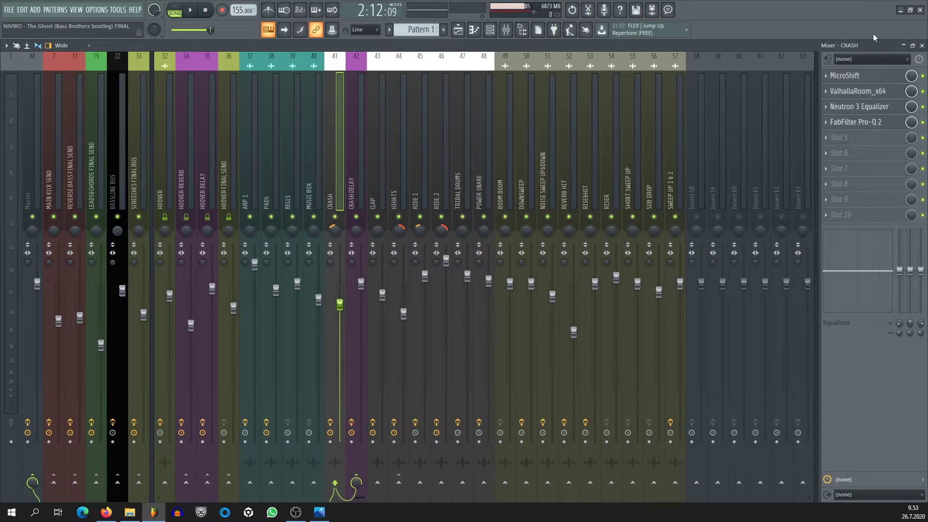
Go through the percussion inserts' effect chains from CLAP to POWER SNARE.
{"action": "left_click", "coordinate": [382, 186]}
{"action": "left_click", "coordinate": [402, 187]}
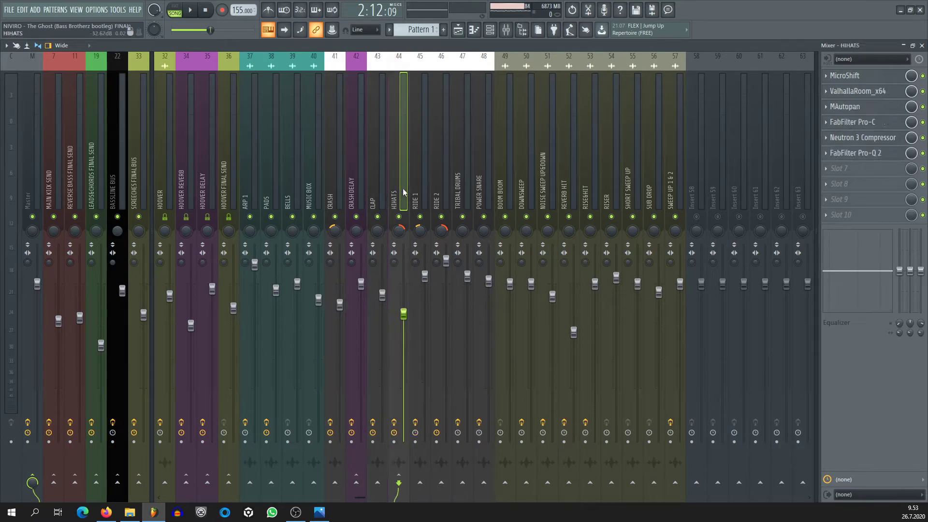
{"action": "left_click", "coordinate": [425, 189]}
{"action": "left_click", "coordinate": [445, 191]}
{"action": "left_click", "coordinate": [467, 189]}
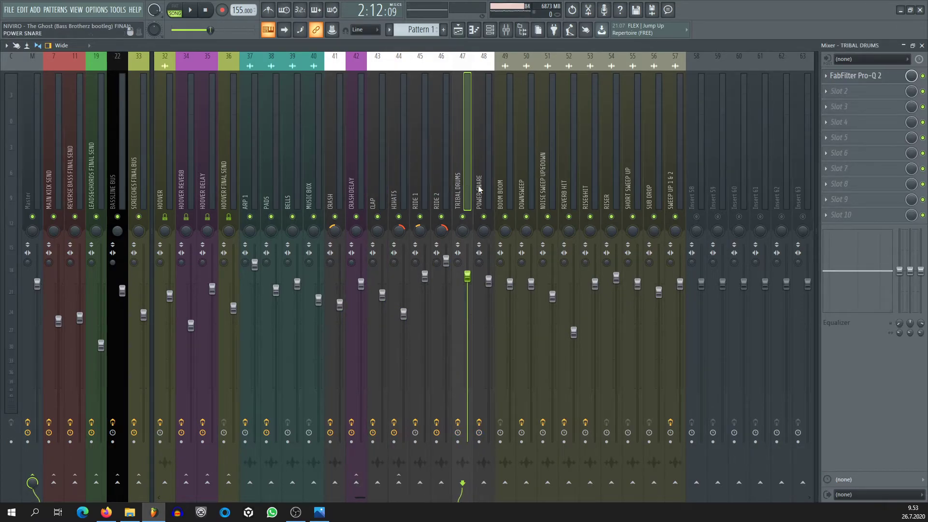
{"action": "left_click", "coordinate": [479, 189]}
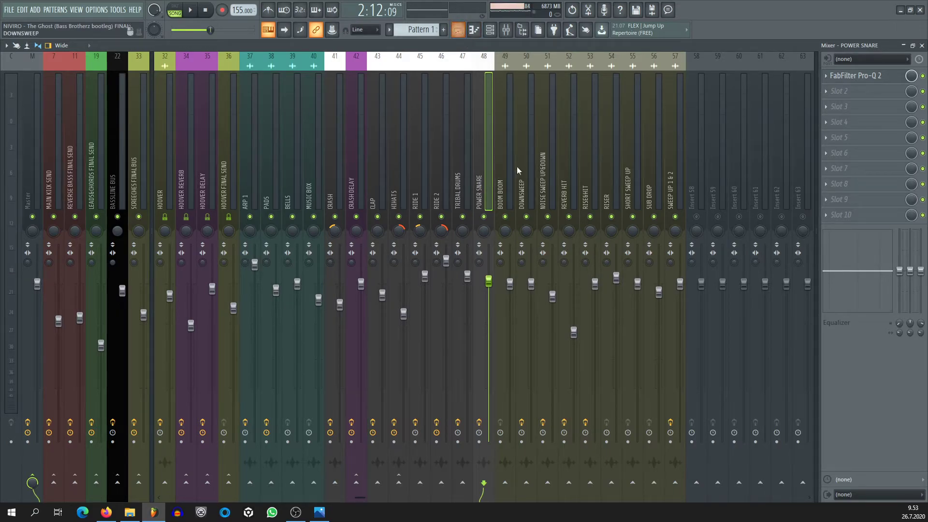
Check the BOOM BOOM and DOWNSWEEP effect chains and examine the SFX tracks in the playlist.
{"action": "key", "text": "Right"}
{"action": "left_click", "coordinate": [520, 186]}
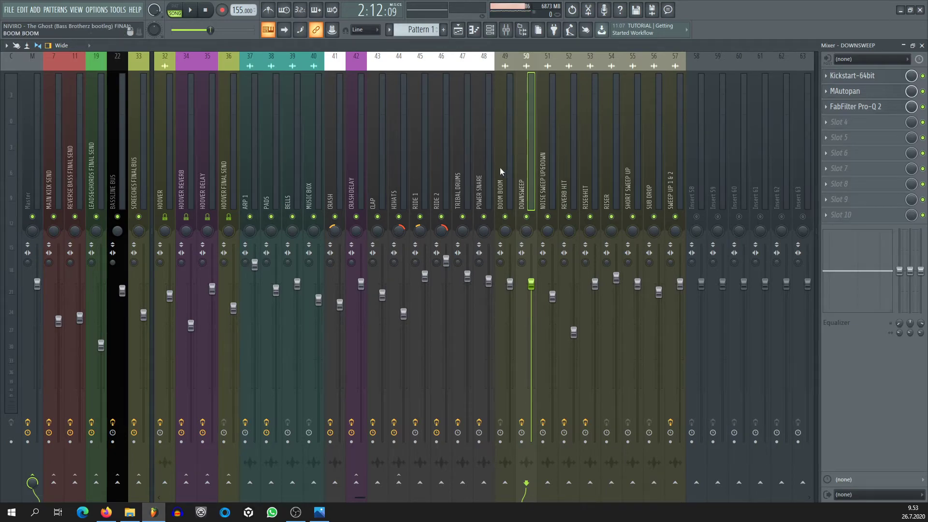
{"action": "left_click", "coordinate": [459, 29]}
{"action": "scroll", "coordinate": [495, 359], "scroll_direction": "down", "scroll_amount": 3}
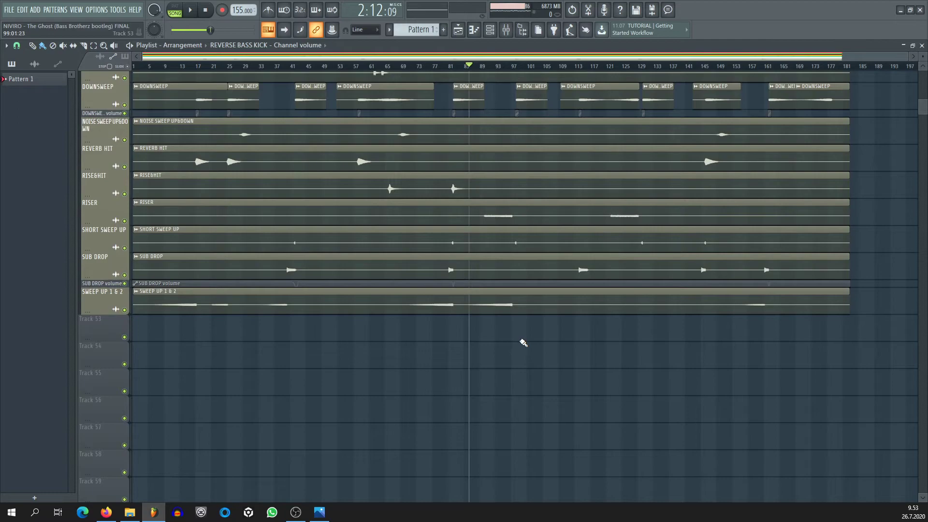
Look back over the playlist tracks from the SFX group up through percussion, vocals and leads to the kicks.
{"action": "scroll", "coordinate": [523, 342], "scroll_direction": "up", "scroll_amount": 3}
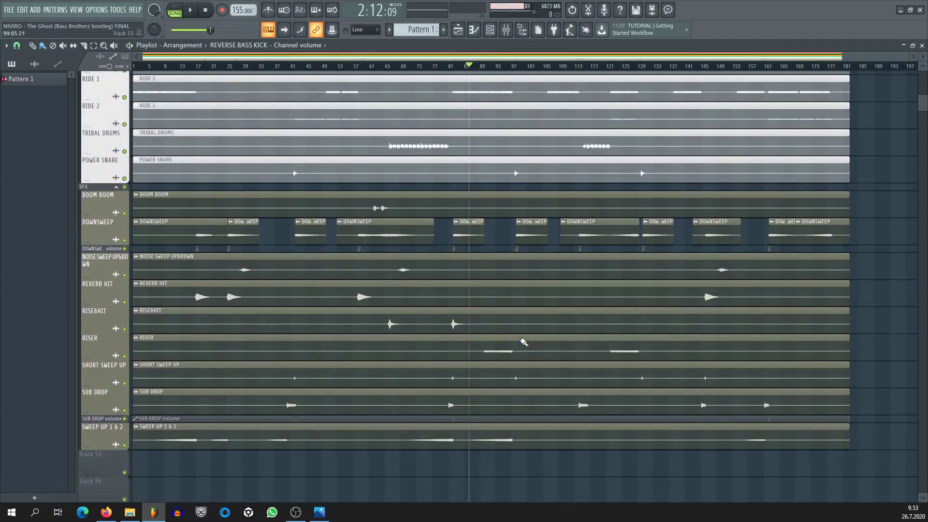
{"action": "scroll", "coordinate": [523, 338], "scroll_direction": "up", "scroll_amount": 6}
{"action": "scroll", "coordinate": [521, 333], "scroll_direction": "down", "scroll_amount": 3}
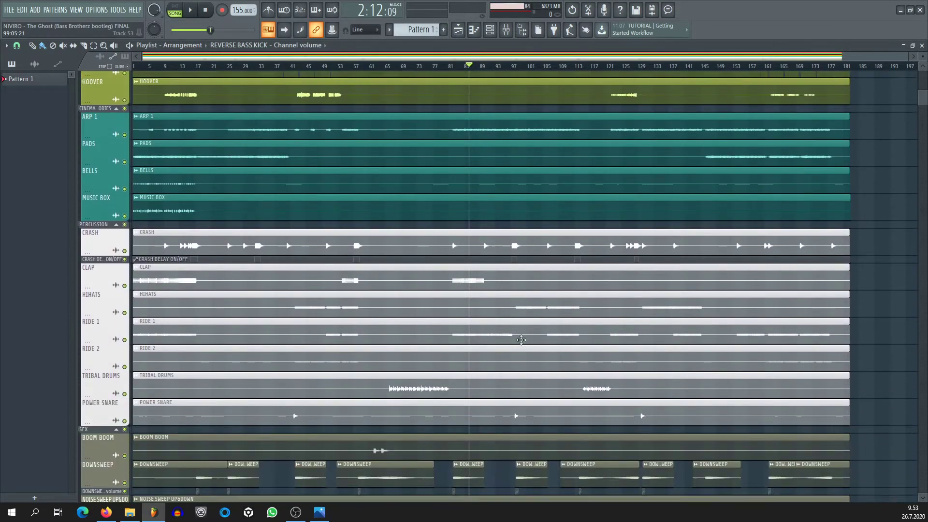
{"action": "scroll", "coordinate": [403, 283], "scroll_direction": "up", "scroll_amount": 10}
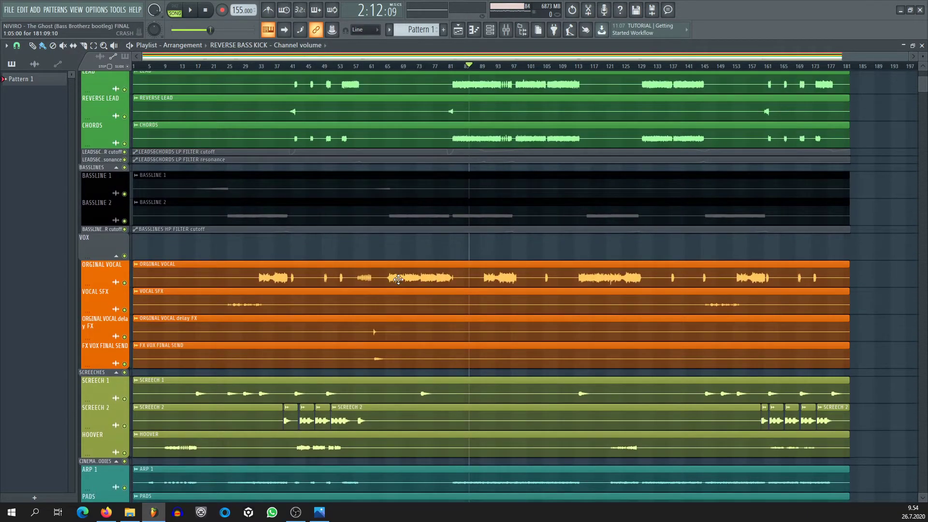
{"action": "scroll", "coordinate": [399, 278], "scroll_direction": "up", "scroll_amount": 3}
{"action": "scroll", "coordinate": [399, 277], "scroll_direction": "up", "scroll_amount": 2}
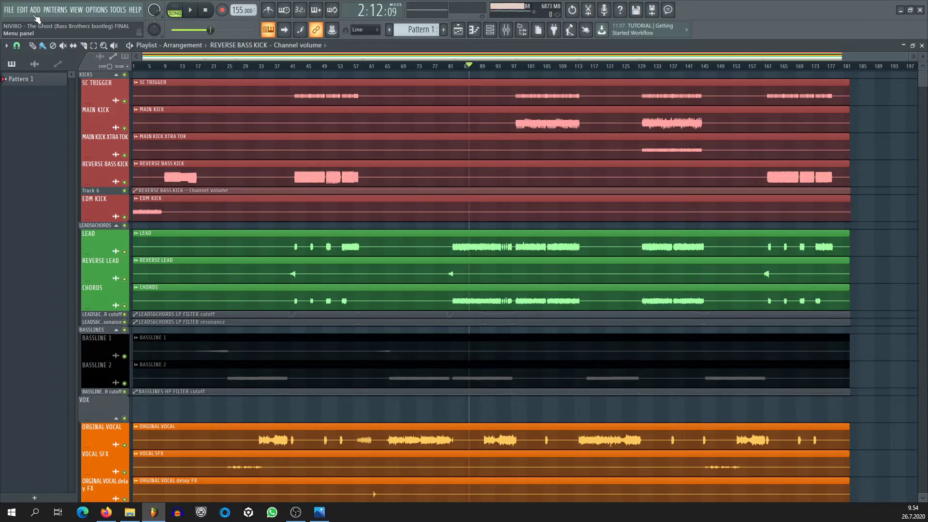
Open the recent project "NIVIRO - The Ghost (Bass Brotherz bootleg) FINAL MASTERING 26.7.2020.zip" without saving changes to the mixdown project.
{"action": "left_click", "coordinate": [9, 10]}
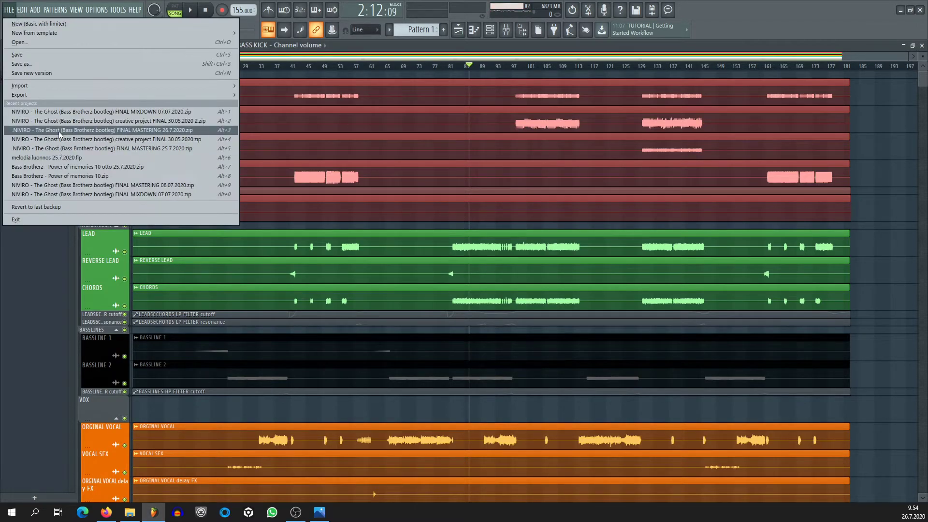
{"action": "left_click", "coordinate": [59, 132]}
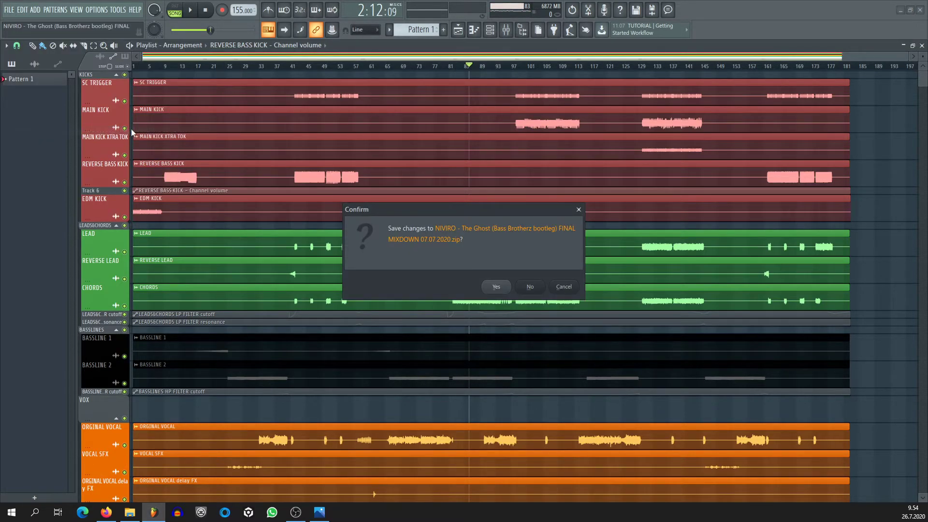
{"action": "left_click", "coordinate": [537, 284]}
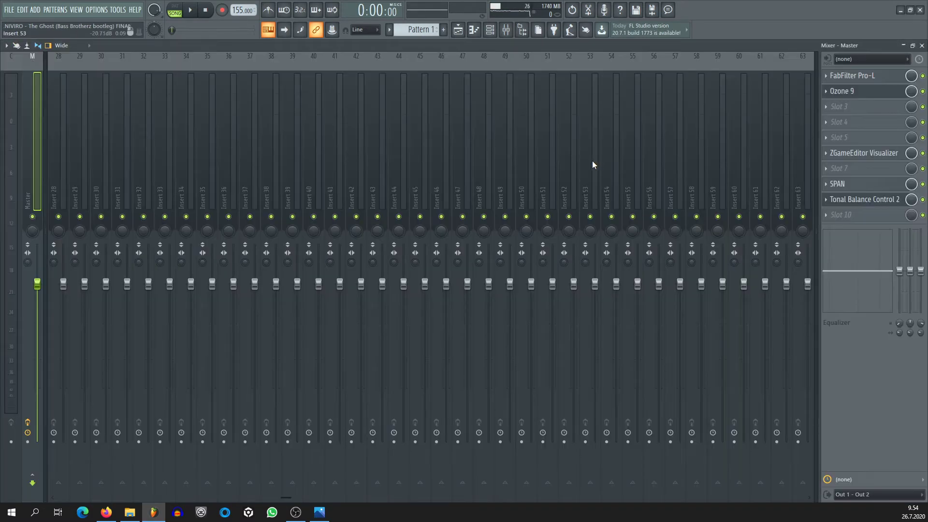
Show the full length of the mixdown clip in the playlist and enlarge Track 1 to display its waveform.
{"action": "key", "text": "F12"}
{"action": "left_click", "coordinate": [459, 30]}
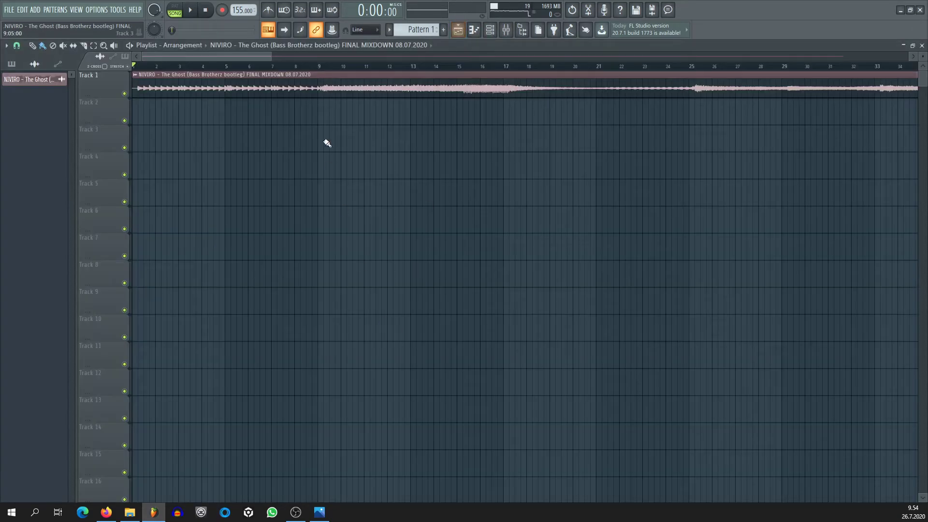
{"action": "scroll", "coordinate": [312, 69], "scroll_direction": "down", "scroll_amount": 5}
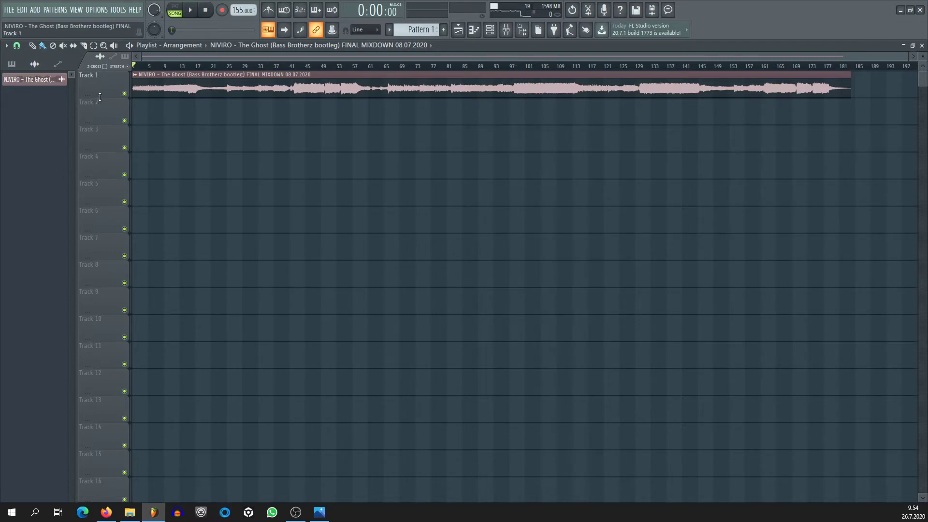
{"action": "left_click_drag", "start_coordinate": [100, 97], "coordinate": [100, 322]}
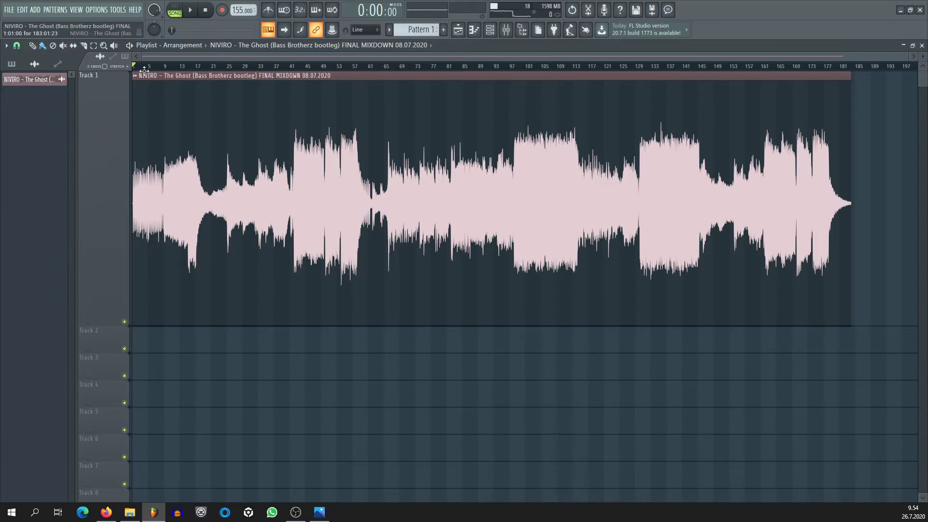
Examine the FabFilter Pro-L settings on the Master and check the mixdown clip's waveform peaks in the playlist.
{"action": "left_click", "coordinate": [506, 29]}
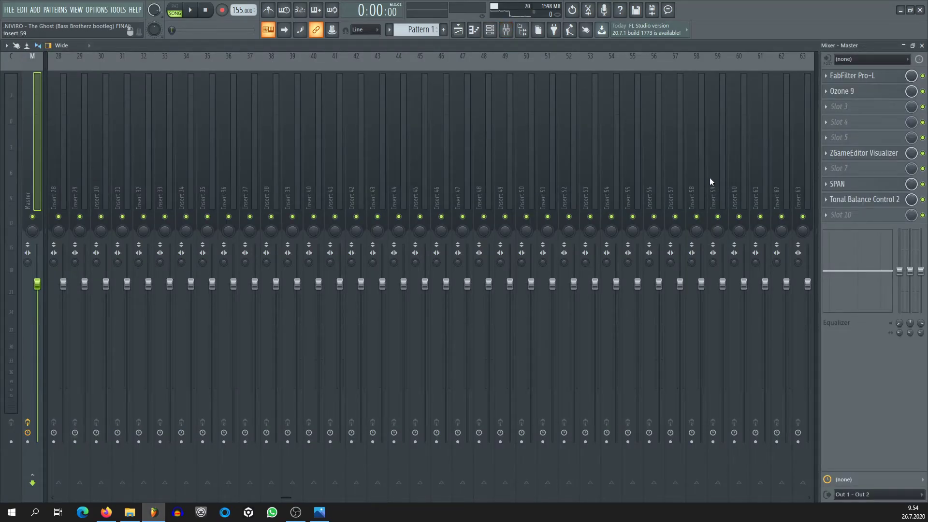
{"action": "left_click", "coordinate": [851, 75]}
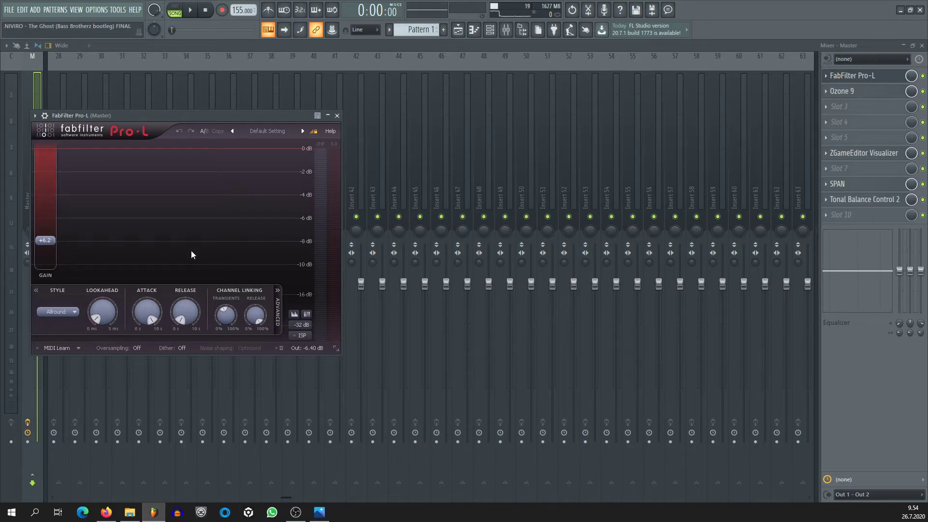
{"action": "left_click", "coordinate": [337, 116]}
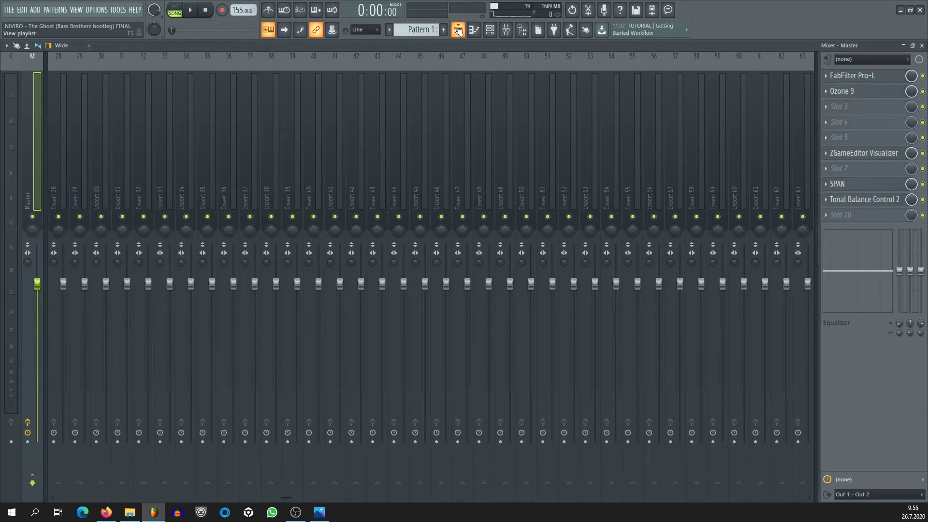
{"action": "left_click", "coordinate": [458, 29]}
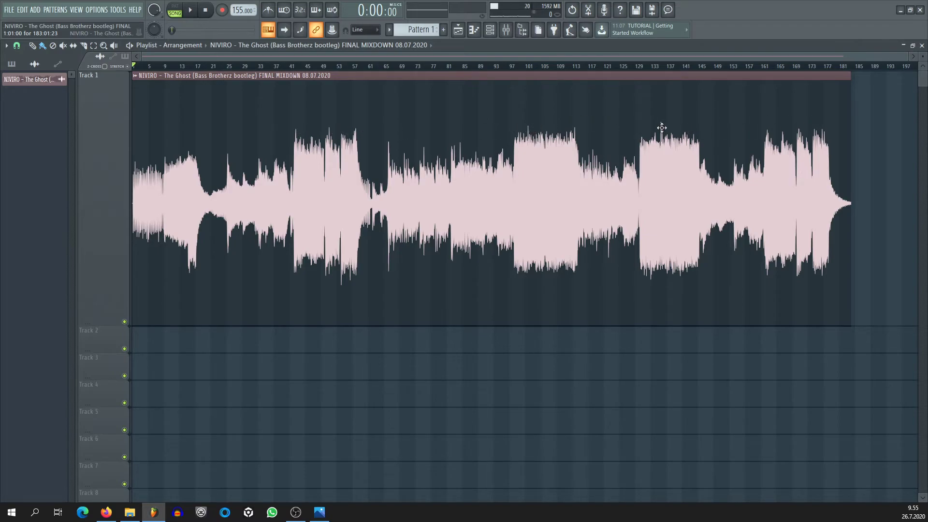
Look through the module chain of Ozone 9 on the Master and examine Band 1 of its Dynamics module.
{"action": "left_click", "coordinate": [506, 30]}
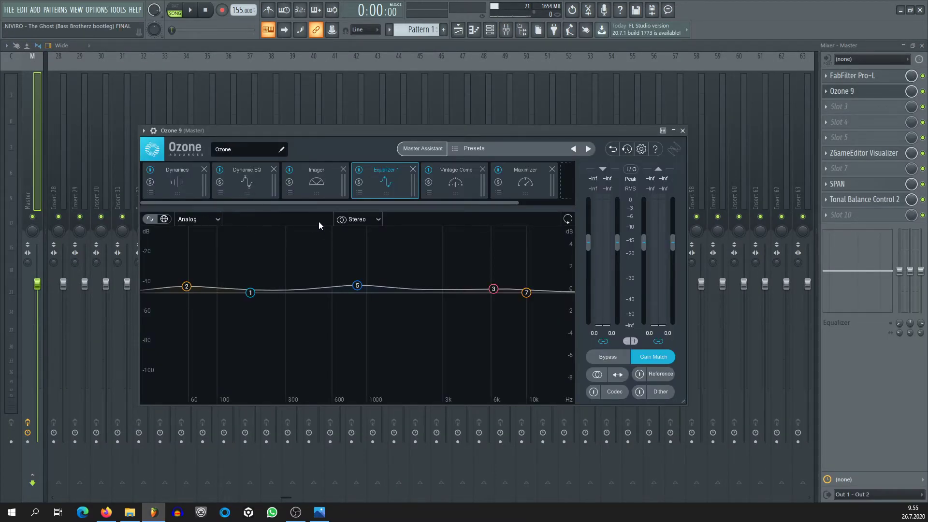
{"action": "left_click", "coordinate": [186, 181]}
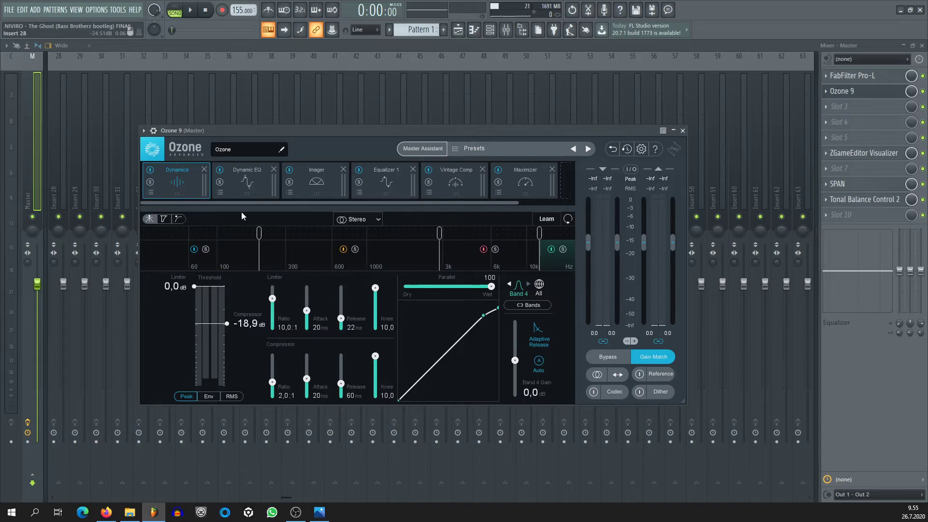
{"action": "left_click_drag", "start_coordinate": [523, 207], "coordinate": [578, 212]}
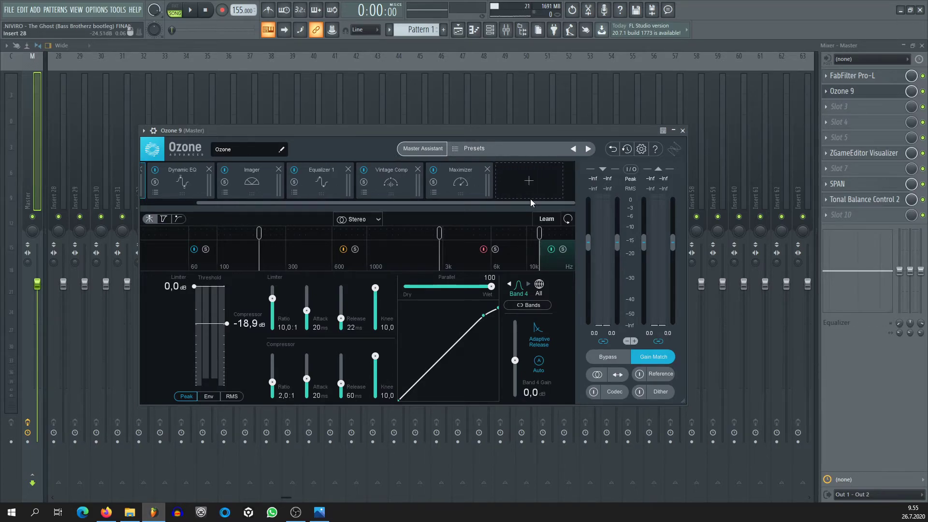
{"action": "left_click_drag", "start_coordinate": [511, 203], "coordinate": [303, 208]}
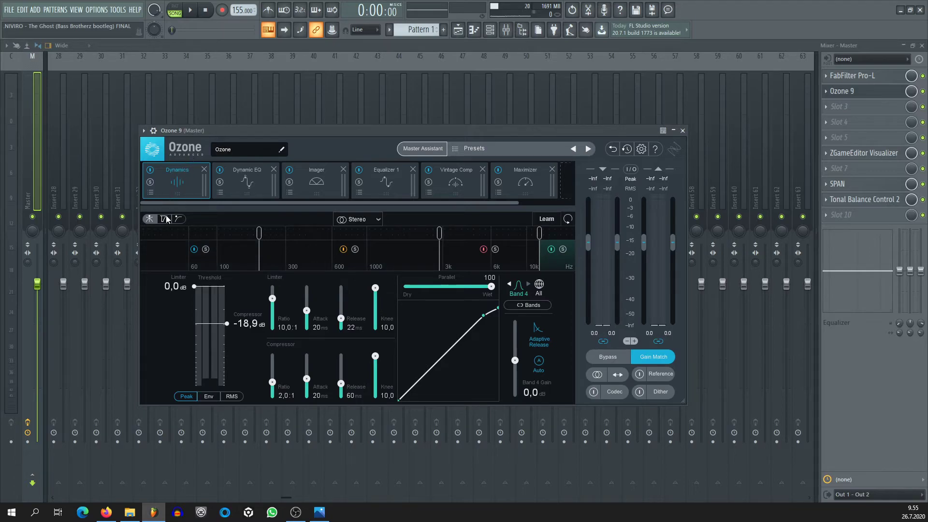
{"action": "left_click", "coordinate": [165, 248]}
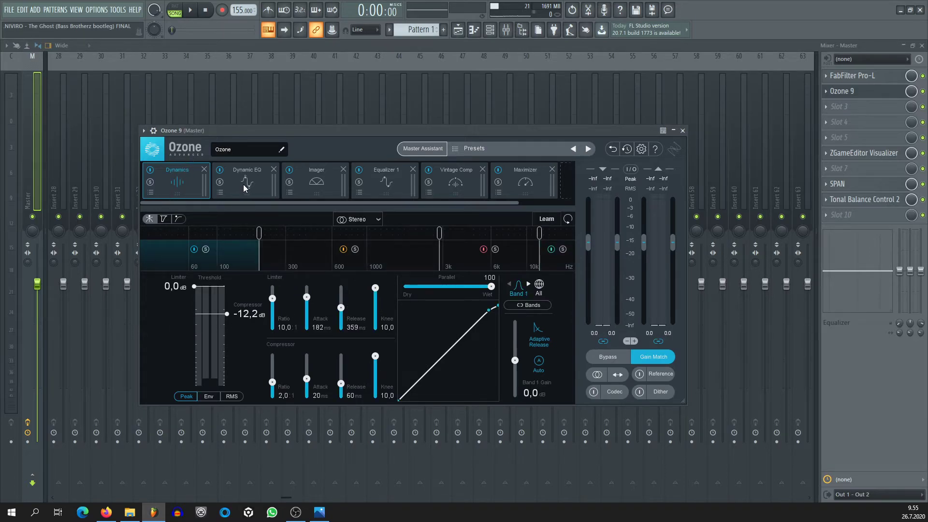
Set the playback position in the playlist to the start of the loud drop just after bar 97.
{"action": "left_click", "coordinate": [190, 10]}
{"action": "left_click", "coordinate": [457, 29]}
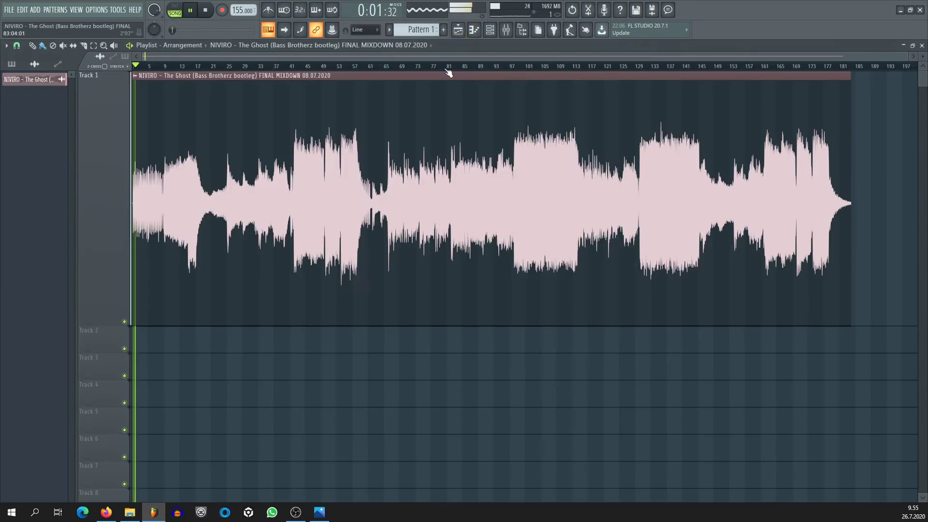
{"action": "key", "text": "space"}
{"action": "left_click", "coordinate": [304, 67]}
{"action": "left_click", "coordinate": [520, 67]}
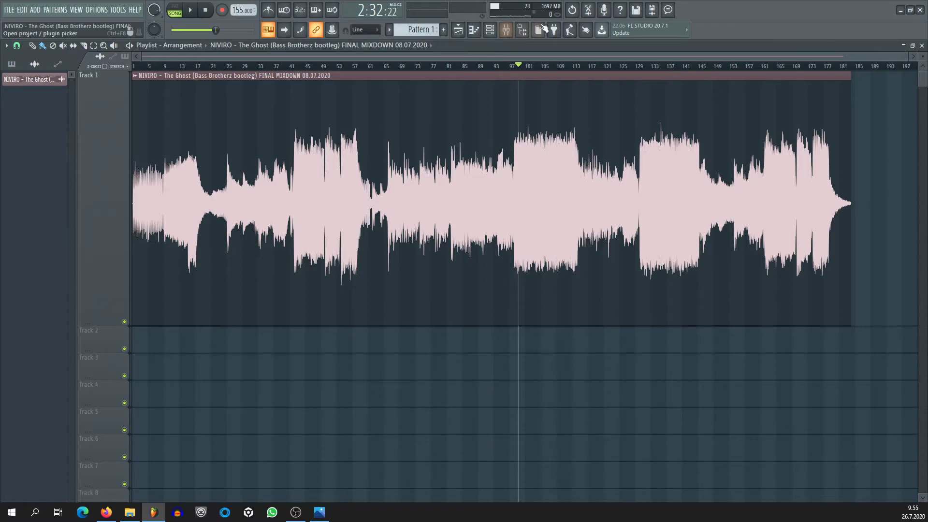
Lower the Master fader to about -8.1 dB and audition the drop.
{"action": "left_click", "coordinate": [506, 30]}
{"action": "left_click_drag", "start_coordinate": [37, 284], "coordinate": [37, 336]}
{"action": "key", "text": "space"}
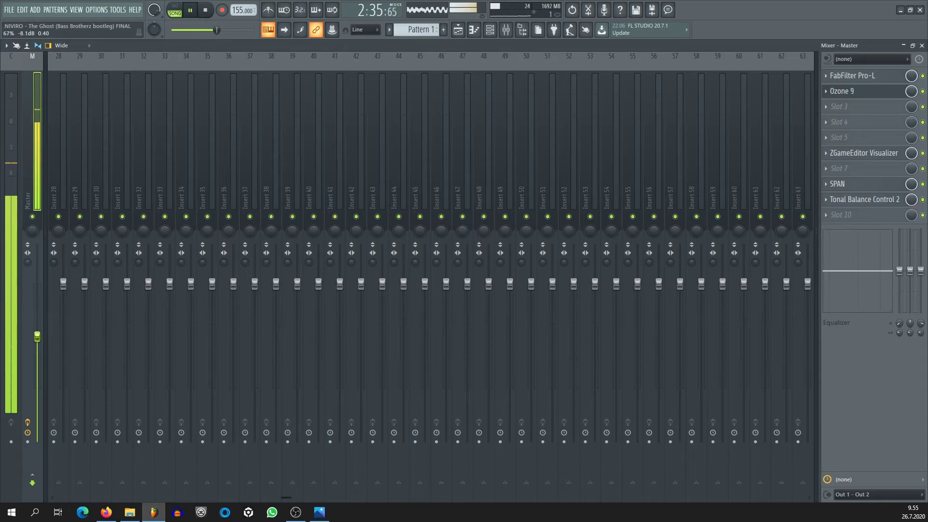
{"action": "key", "text": "space"}
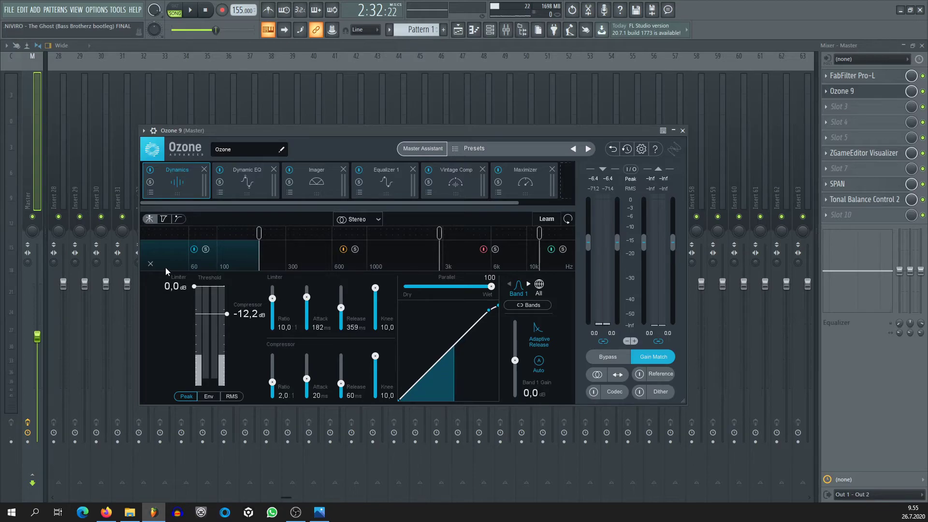
Audition the drop while watching Ozone 9's Dynamics compression and the Dynamic EQ bands.
{"action": "key", "text": "space"}
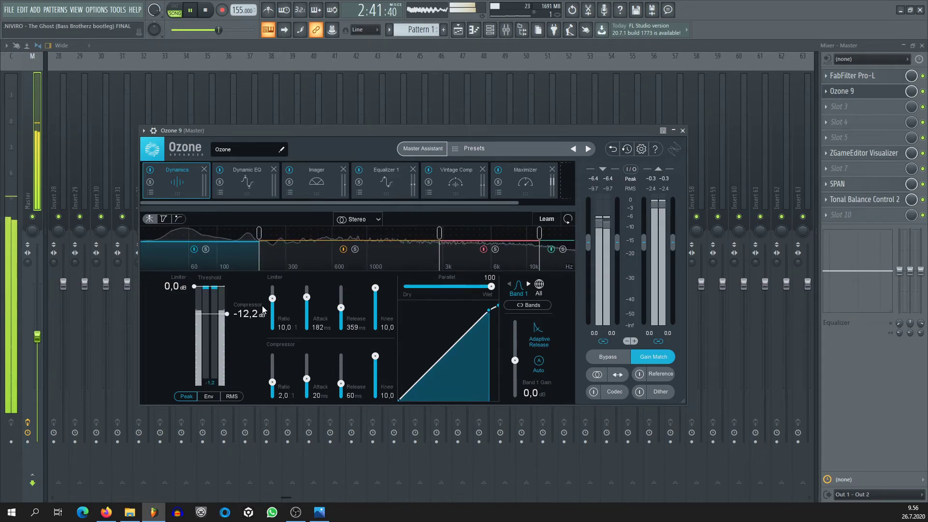
{"action": "key", "text": "space"}
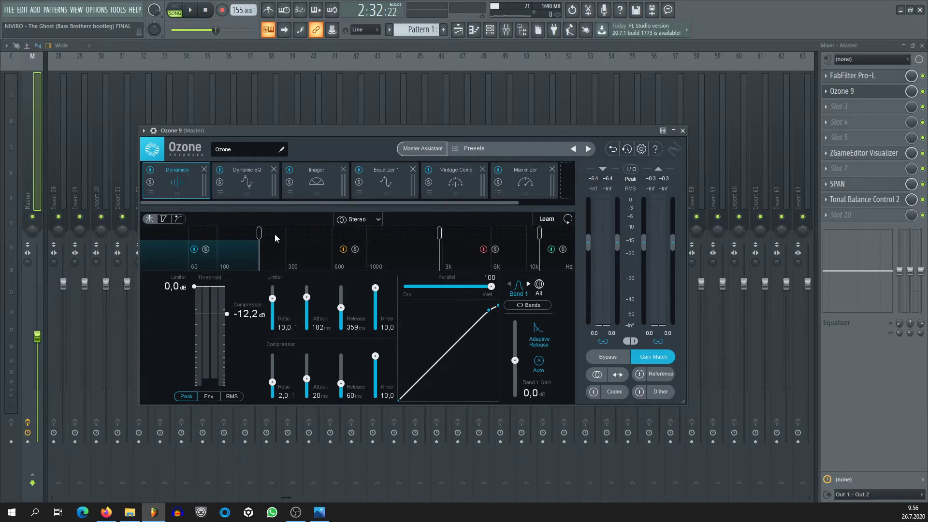
{"action": "left_click", "coordinate": [249, 176]}
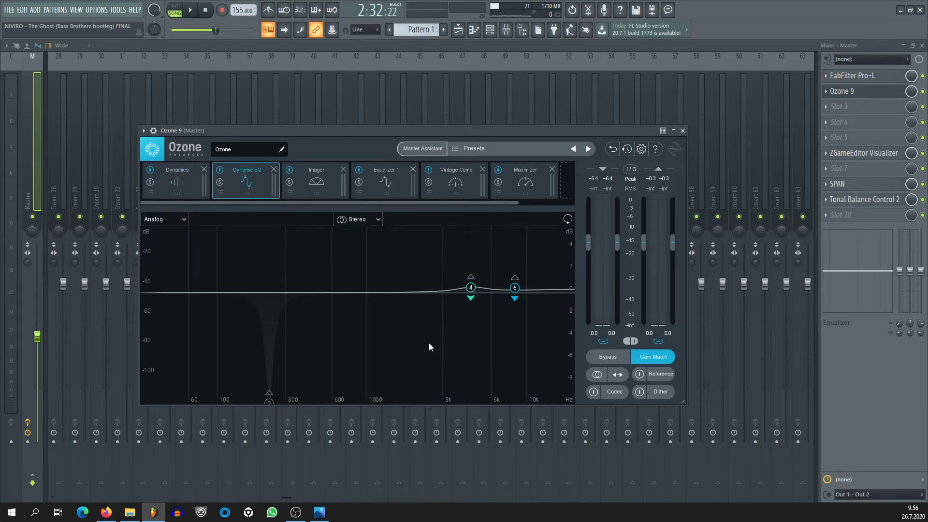
{"action": "key", "text": "space"}
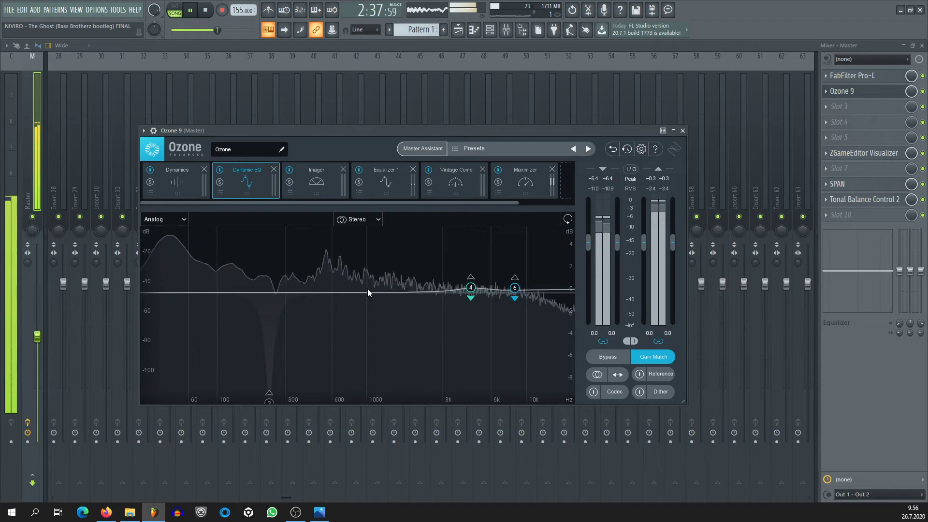
{"action": "key", "text": "space"}
{"action": "key", "text": "space"}
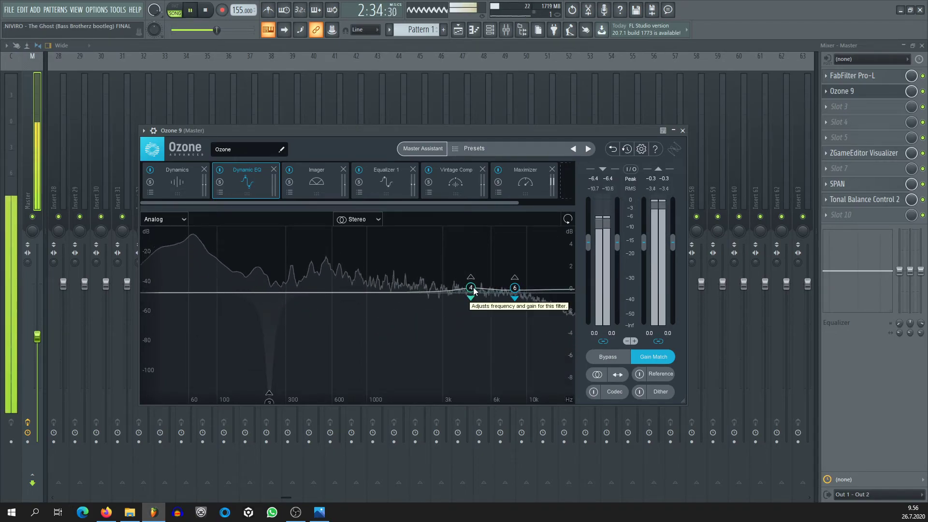
{"action": "key", "text": "space"}
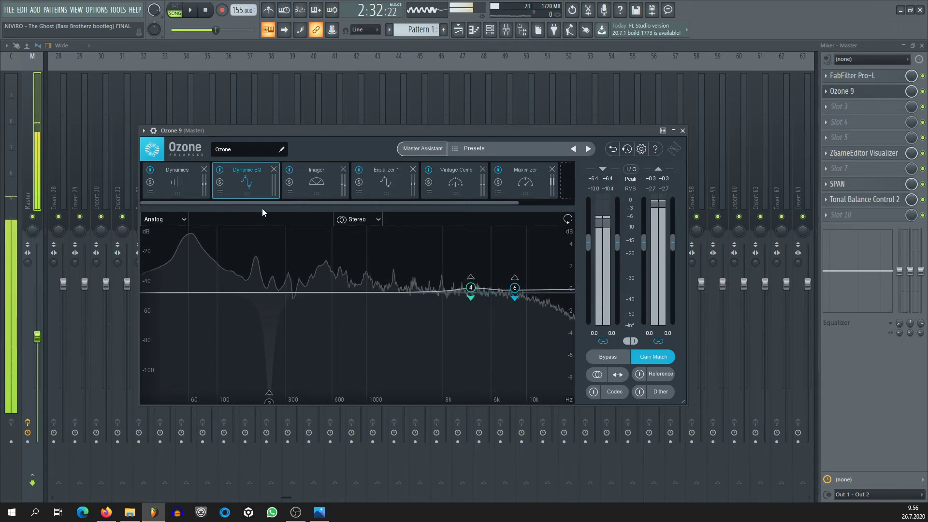
Examine the stereo widths in Ozone 9's Imager during playback, soloing Band 1 to hear its mono low end.
{"action": "left_click", "coordinate": [303, 189]}
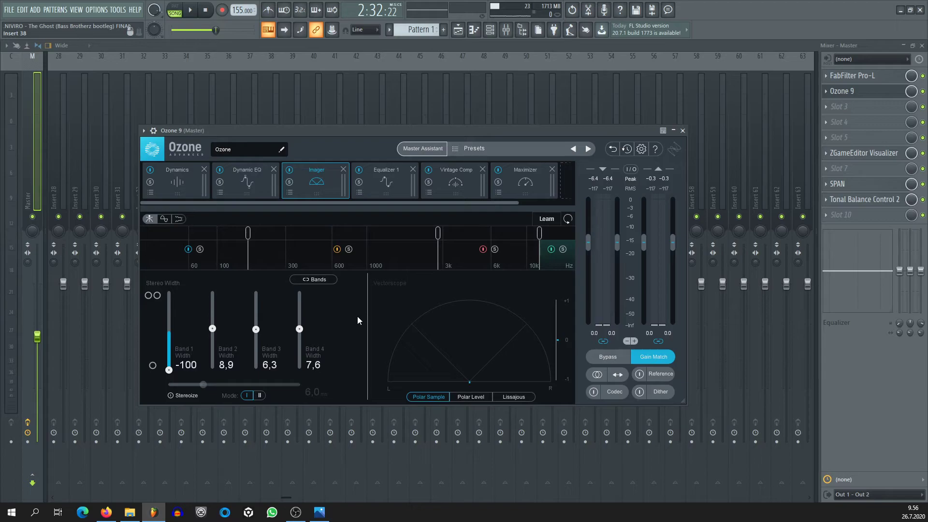
{"action": "key", "text": "space"}
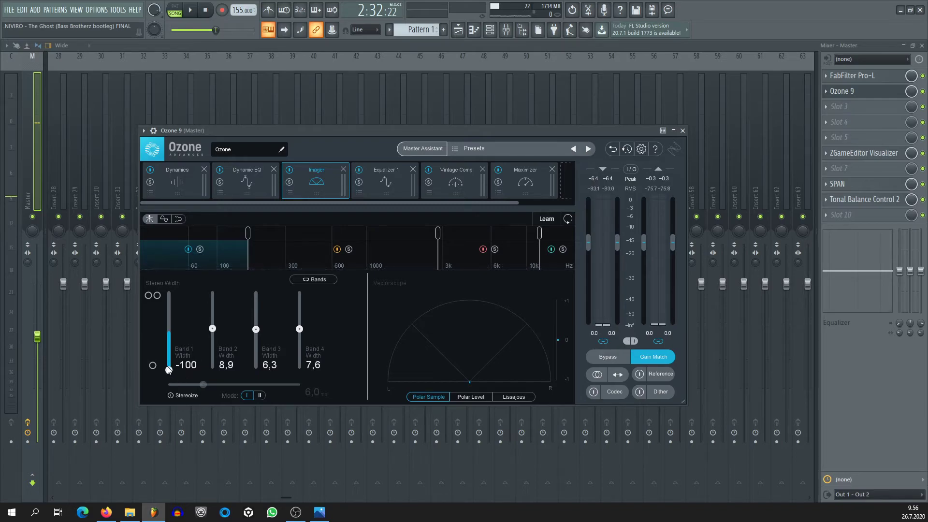
{"action": "key", "text": "space"}
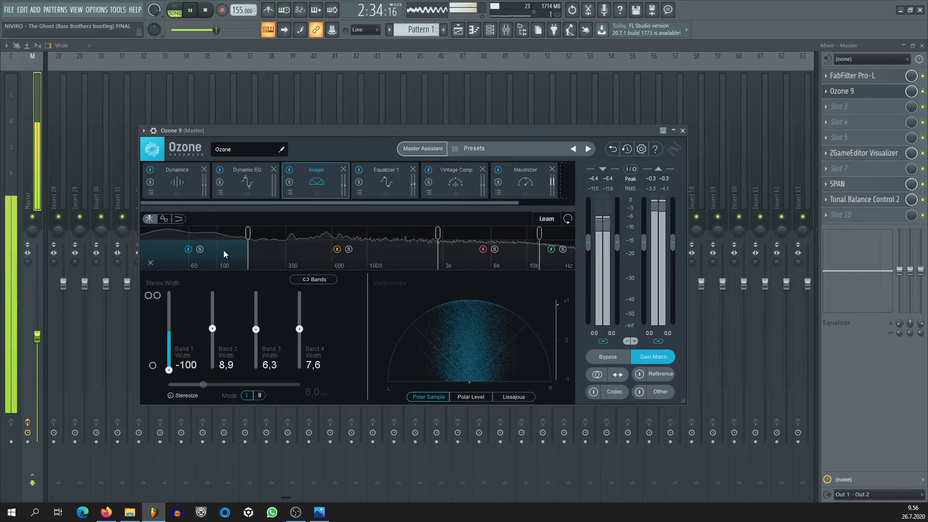
{"action": "left_click", "coordinate": [199, 249]}
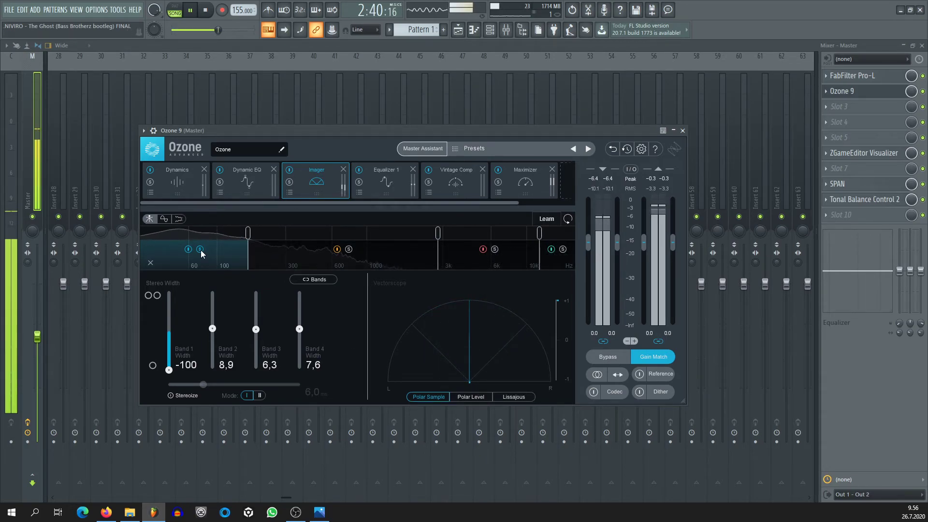
{"action": "key", "text": "space"}
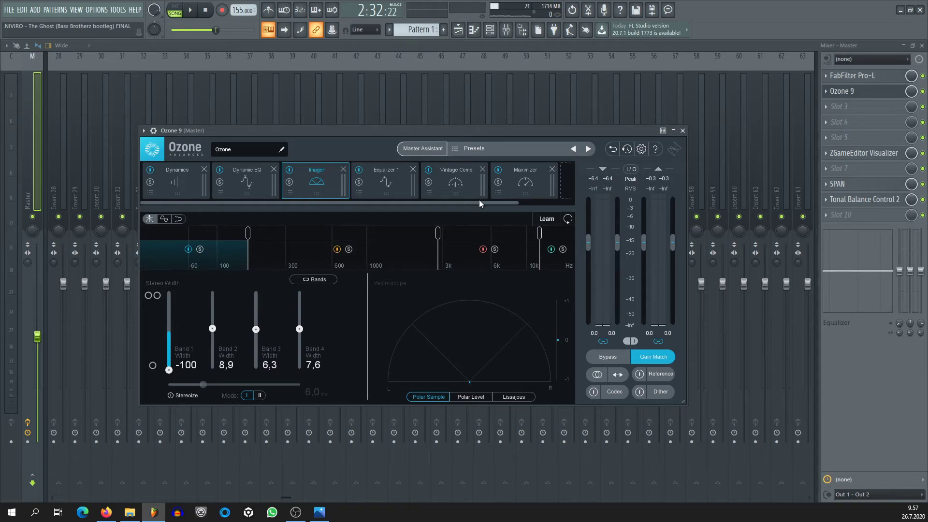
Audition the drop while examining the curve and spectrum in Ozone 9's Equalizer 1.
{"action": "left_click", "coordinate": [387, 185]}
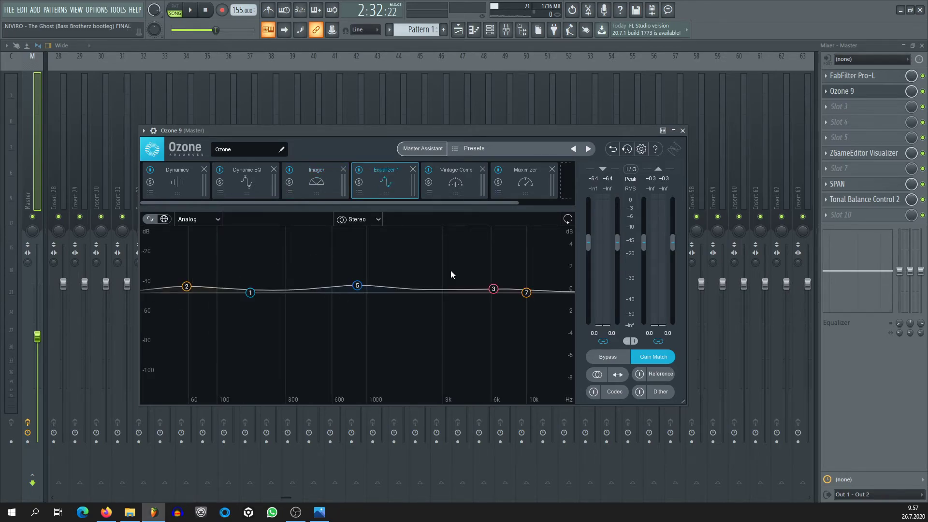
{"action": "key", "text": "space"}
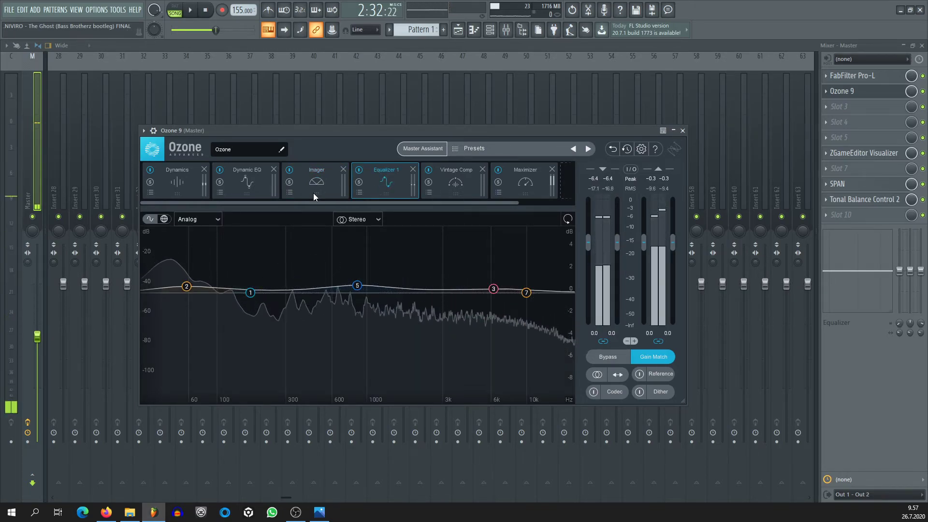
{"action": "key", "text": "space"}
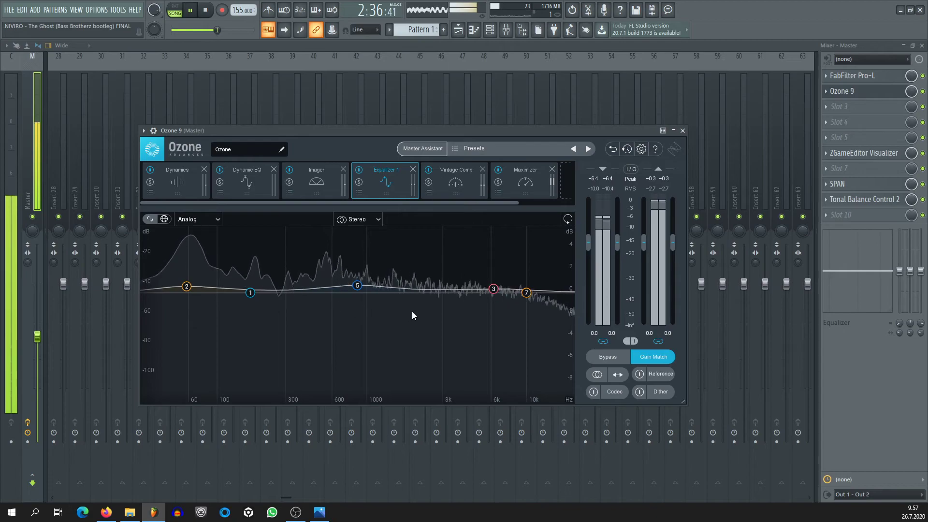
{"action": "key", "text": "space"}
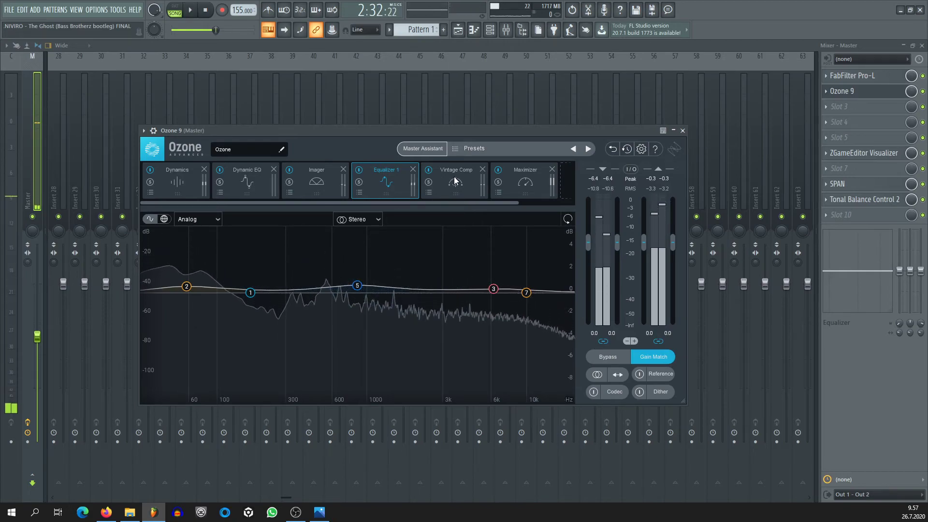
Audition the drop while watching Ozone 9's Vintage Comp, and review the Maximizer settings before closing Ozone 9.
{"action": "left_click", "coordinate": [452, 194]}
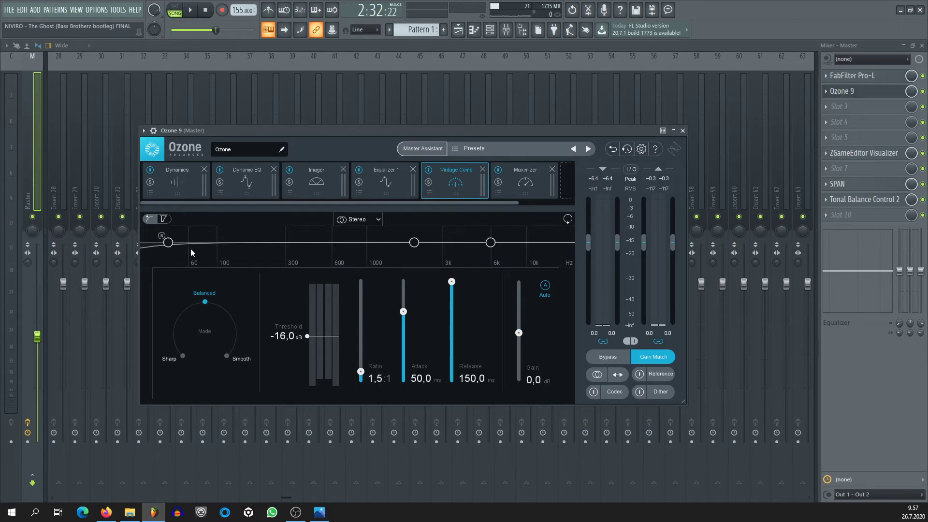
{"action": "key", "text": "space"}
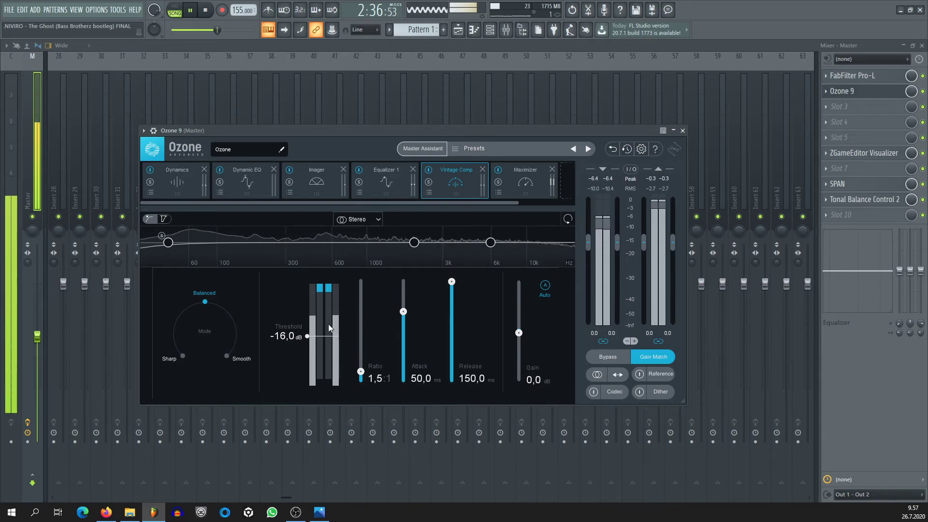
{"action": "key", "text": "space"}
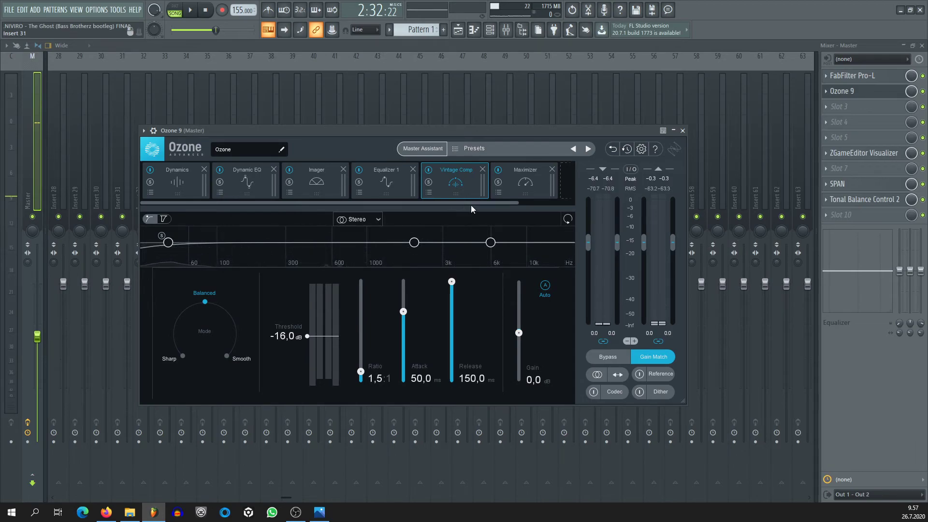
{"action": "left_click", "coordinate": [523, 182]}
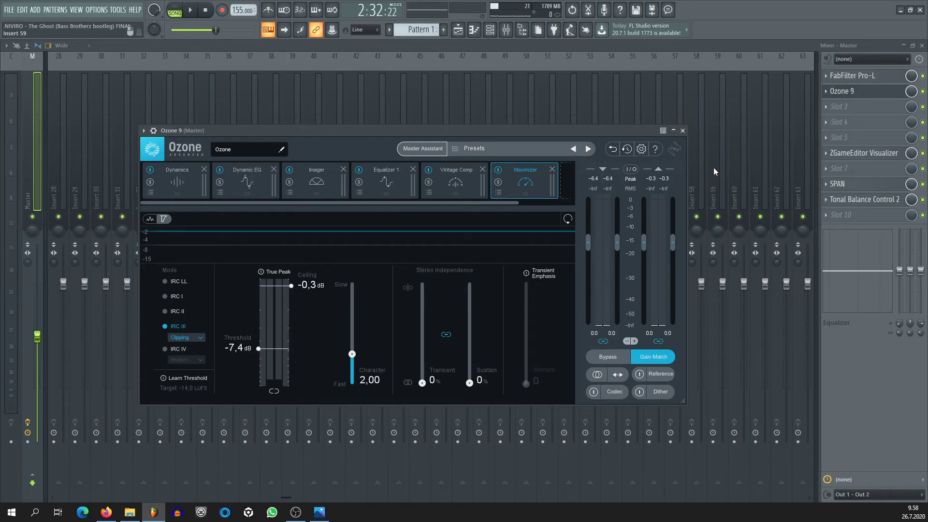
{"action": "left_click", "coordinate": [683, 130]}
Bring the Master's SPAN window fully into view and audition the drop while watching its mid and side spectrum.
{"action": "left_click", "coordinate": [839, 186]}
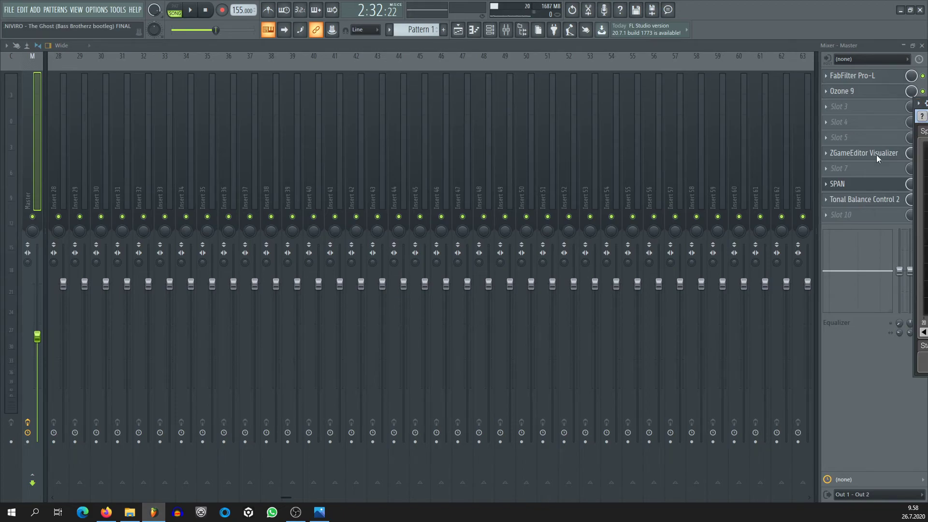
{"action": "left_click", "coordinate": [917, 104]}
{"action": "left_click", "coordinate": [916, 103]}
{"action": "left_click", "coordinate": [869, 182]}
{"action": "left_click", "coordinate": [869, 182]}
{"action": "left_click", "coordinate": [925, 104]}
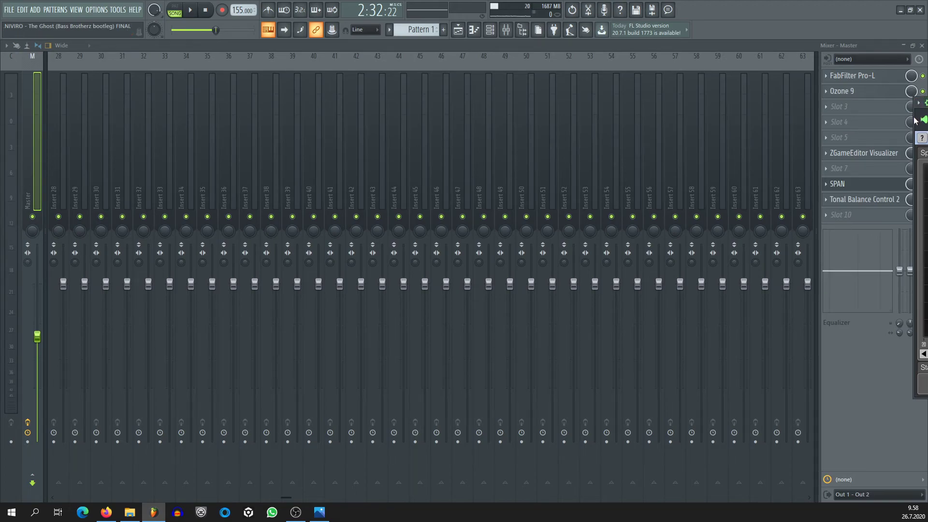
{"action": "left_click_drag", "start_coordinate": [917, 110], "coordinate": [913, 114]}
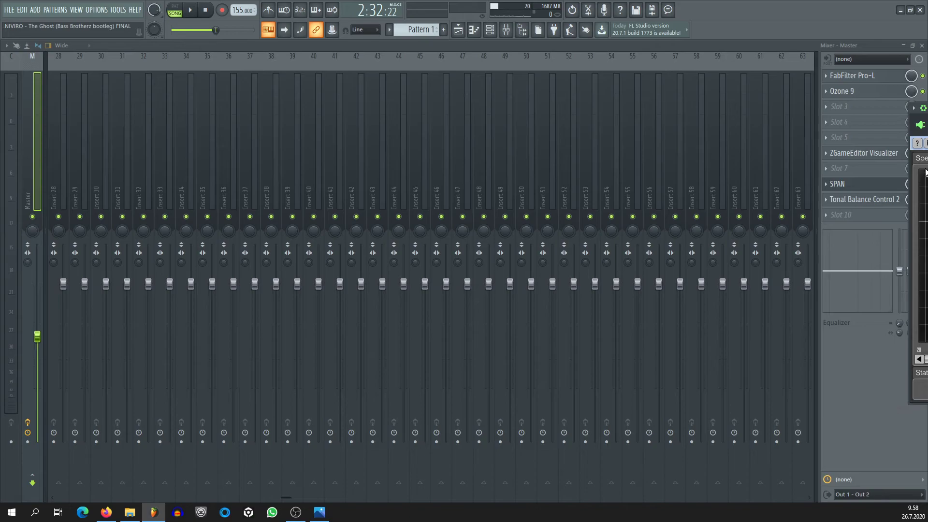
{"action": "left_click", "coordinate": [914, 111]}
{"action": "left_click", "coordinate": [914, 112]}
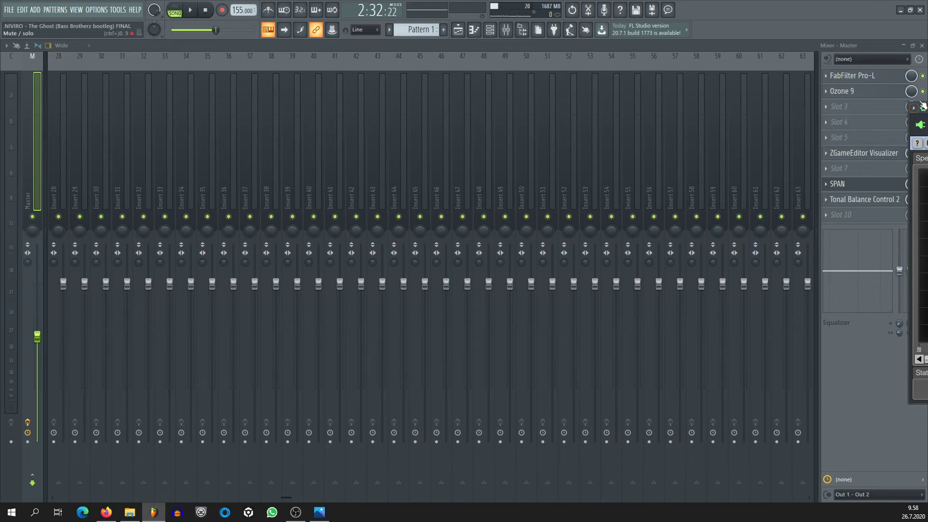
{"action": "left_click_drag", "start_coordinate": [922, 107], "coordinate": [96, 125]}
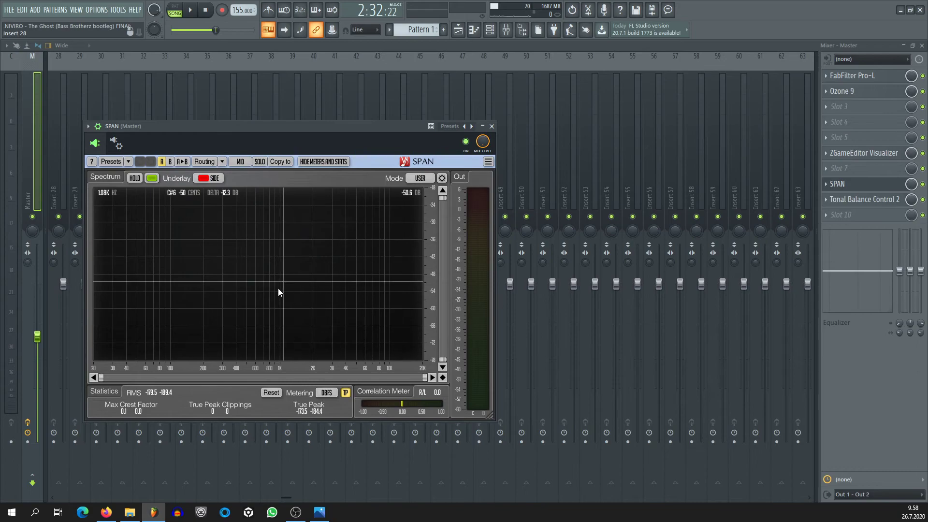
{"action": "key", "text": "space"}
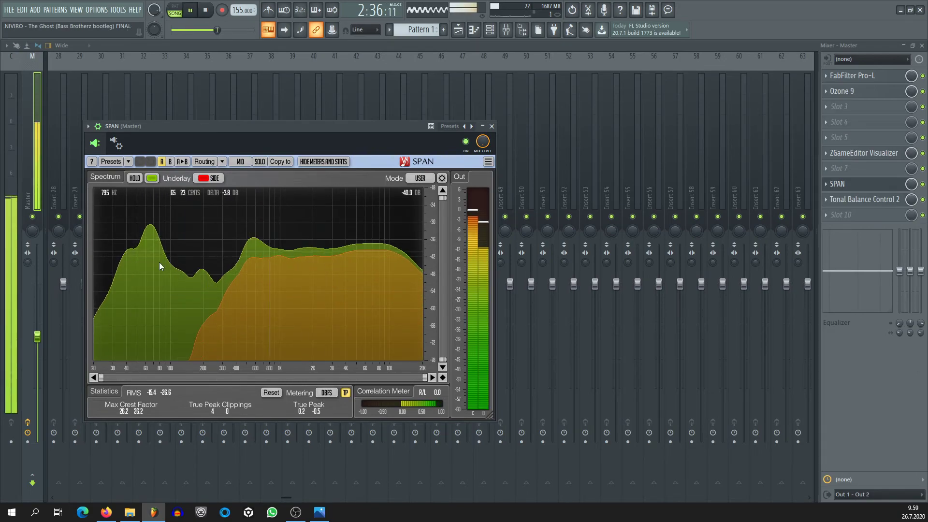
{"action": "key", "text": "space"}
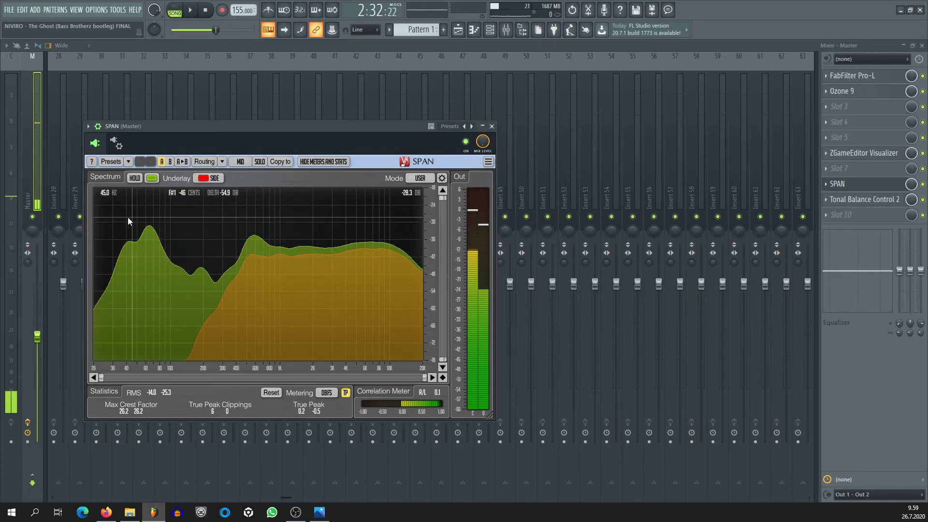
Bring Tonal Balance Control 2 fully into view, audition the drop against its target ranges, and close it.
{"action": "left_click", "coordinate": [856, 204]}
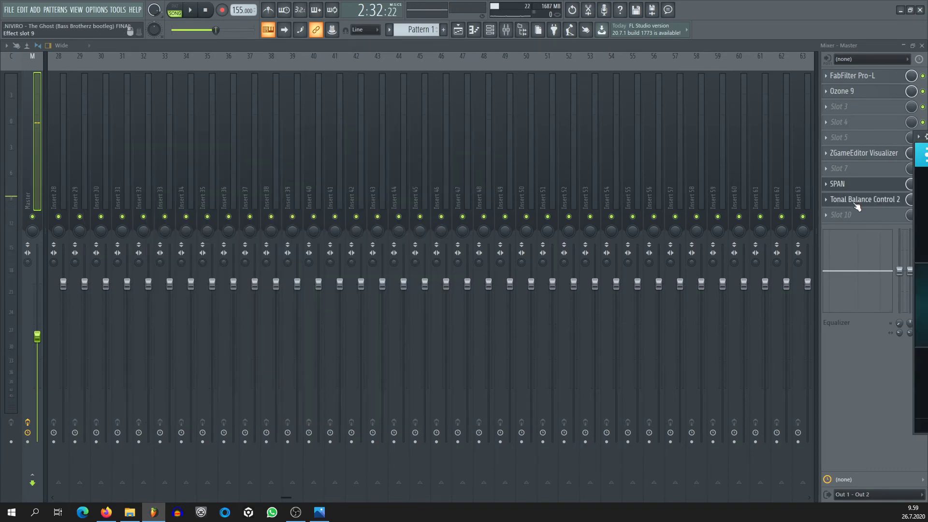
{"action": "left_click", "coordinate": [918, 139]}
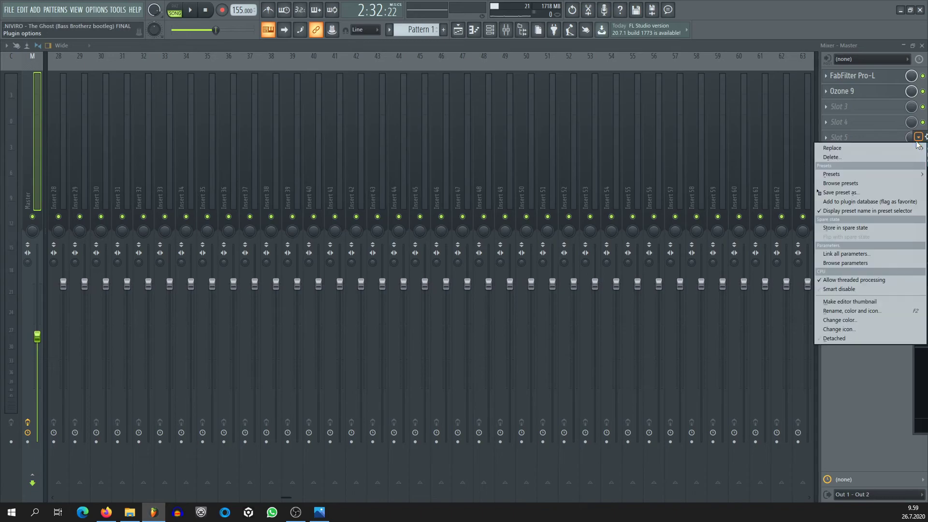
{"action": "left_click", "coordinate": [924, 135]}
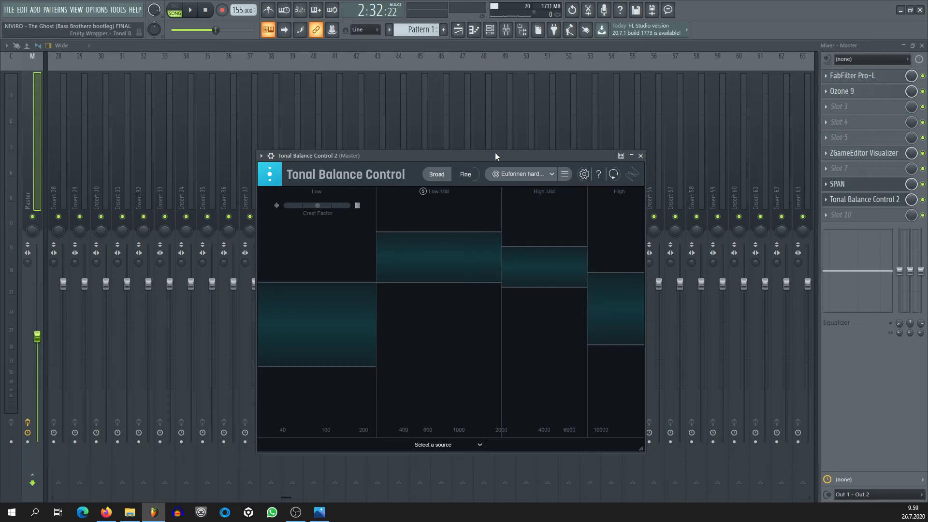
{"action": "left_click_drag", "start_coordinate": [496, 152], "coordinate": [468, 140]}
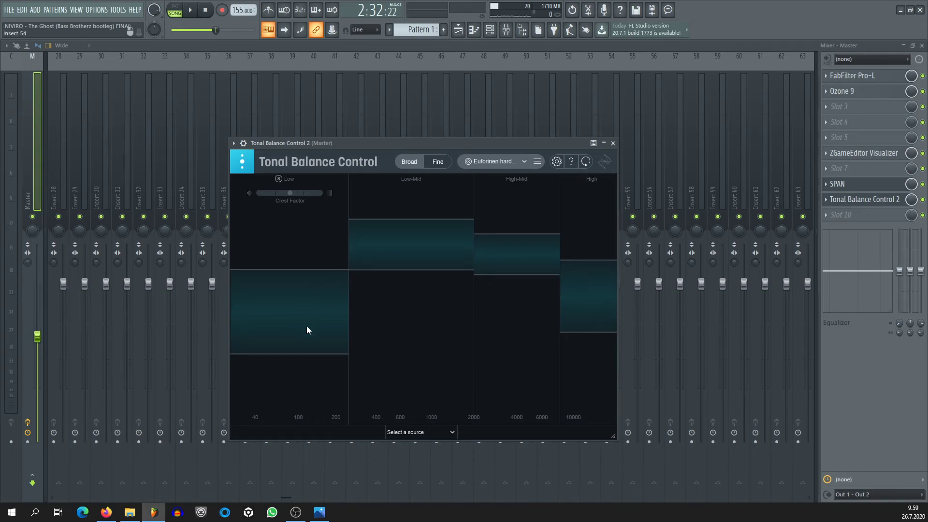
{"action": "key", "text": "space"}
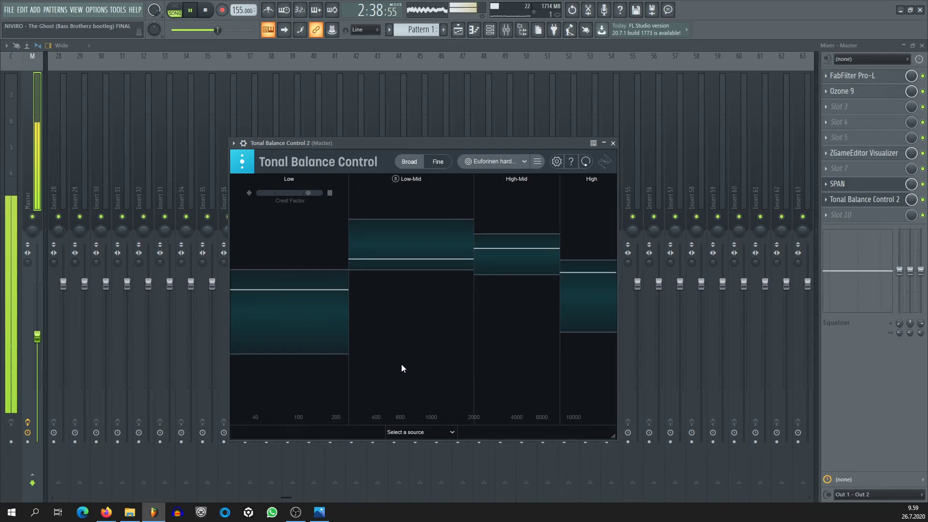
{"action": "key", "text": "space"}
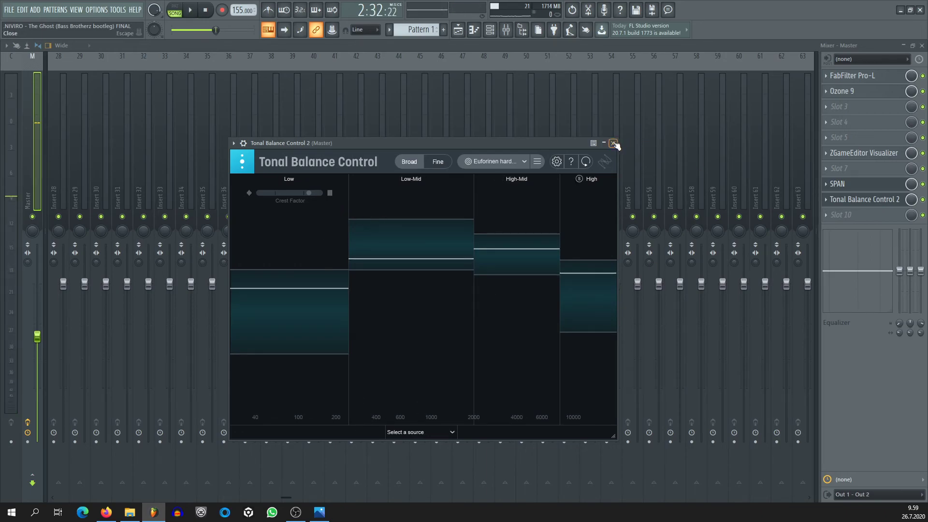
{"action": "left_click", "coordinate": [614, 144]}
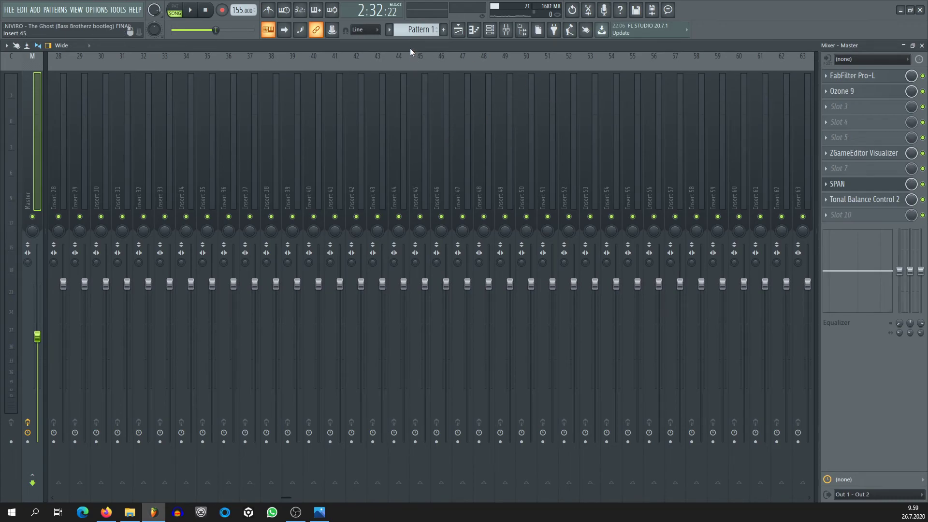
Open the Master's ZGameEditor Visualizer, enlarge it, and set its window mode to Detached with the preview beside it.
{"action": "left_click", "coordinate": [865, 153]}
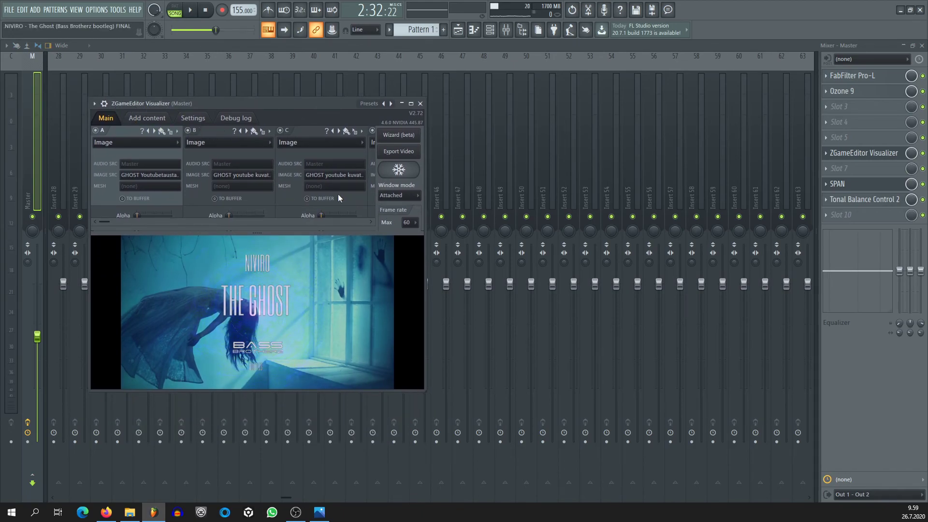
{"action": "scroll", "coordinate": [332, 180], "scroll_direction": "up", "scroll_amount": 1}
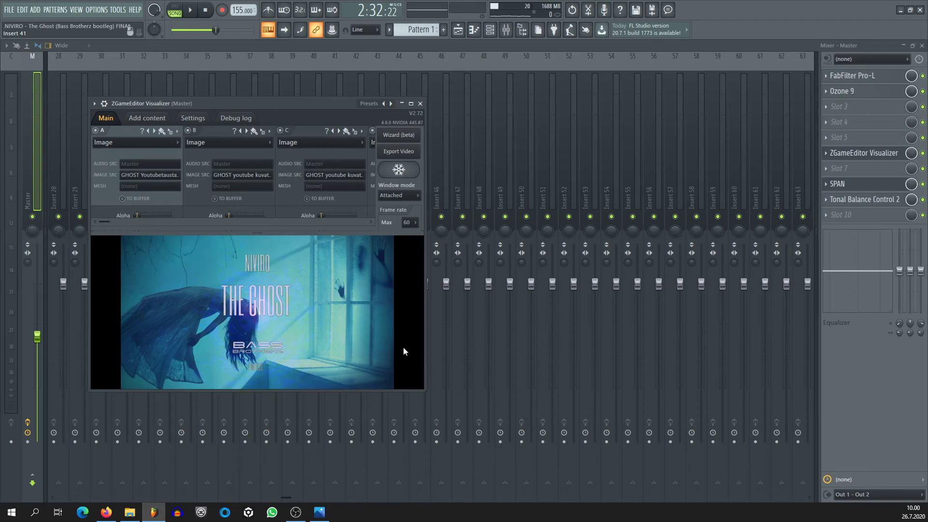
{"action": "left_click_drag", "start_coordinate": [425, 390], "coordinate": [477, 441]}
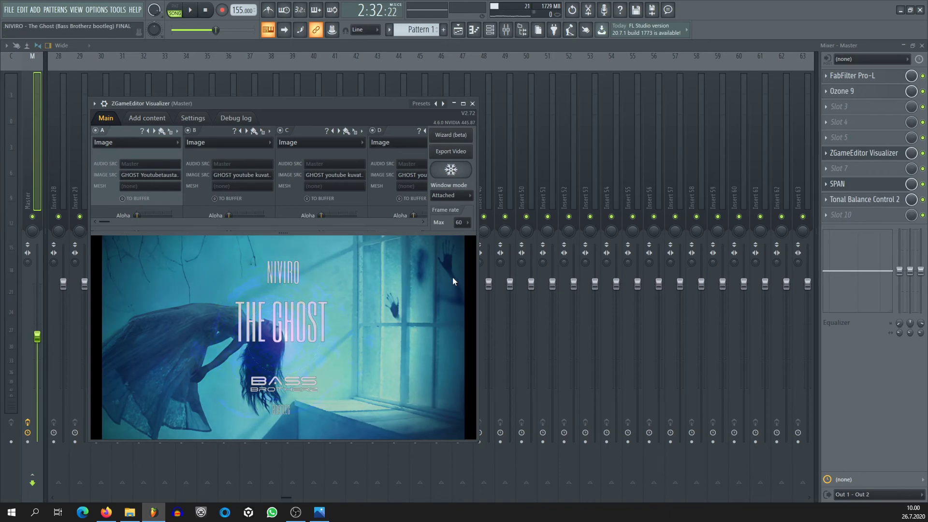
{"action": "left_click", "coordinate": [452, 196]}
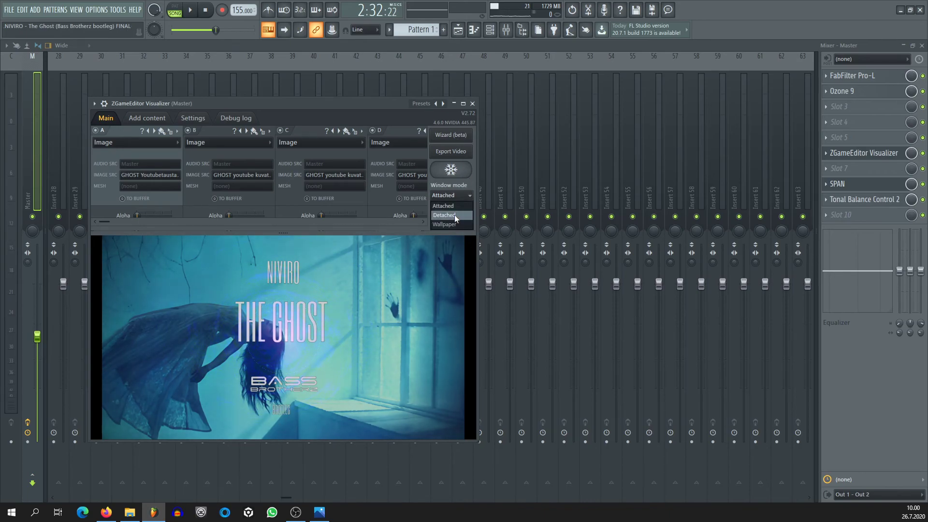
{"action": "left_click", "coordinate": [455, 215]}
{"action": "left_click_drag", "start_coordinate": [630, 105], "coordinate": [638, 99]}
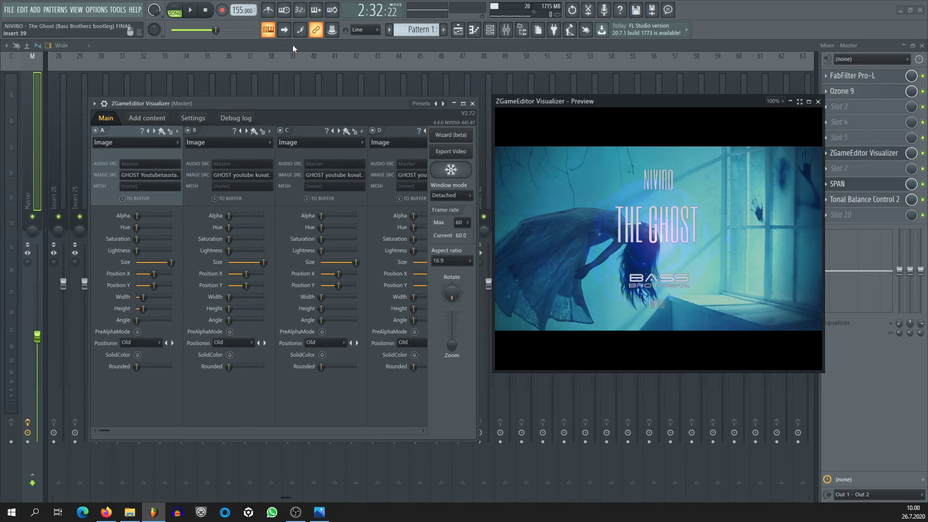
Play the drop to watch the detached visualizer preview animate, and close the visualizer.
{"action": "left_click", "coordinate": [190, 9]}
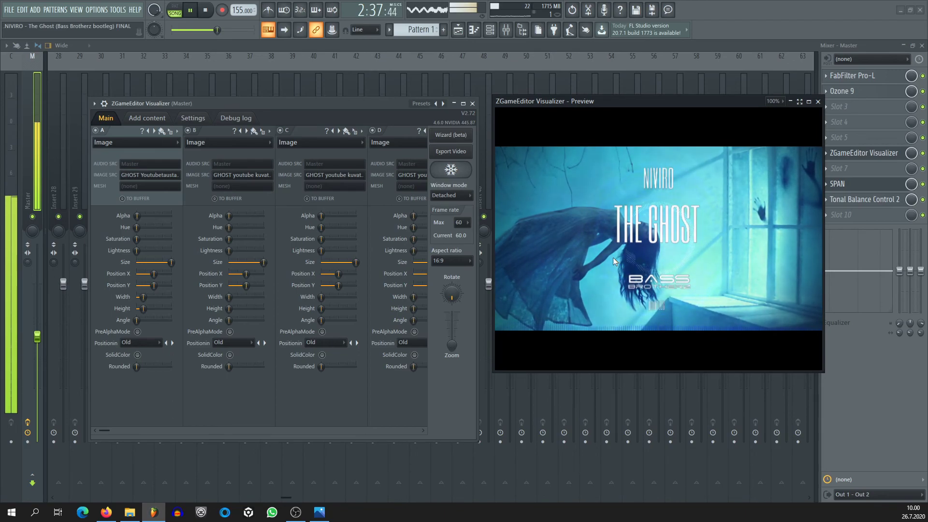
{"action": "key", "text": "space"}
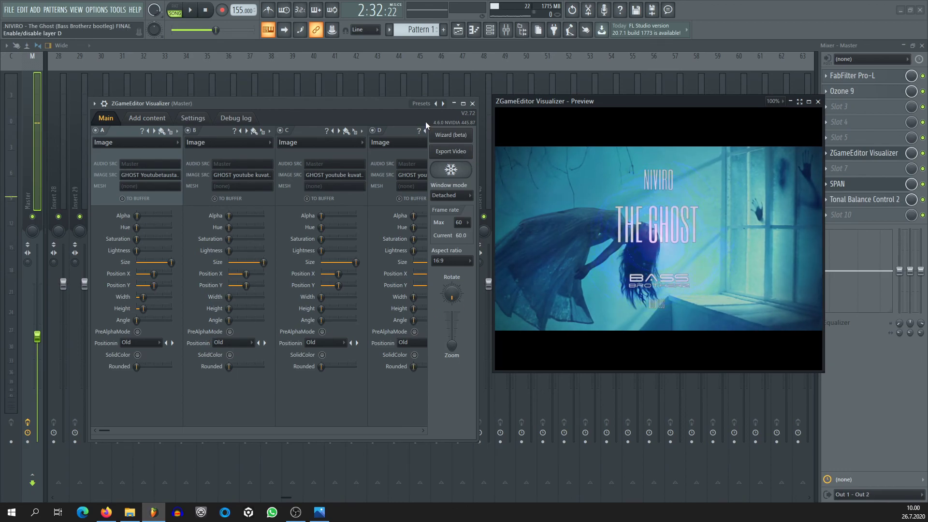
{"action": "left_click", "coordinate": [454, 104]}
{"action": "left_click", "coordinate": [456, 104]}
{"action": "left_click", "coordinate": [477, 103]}
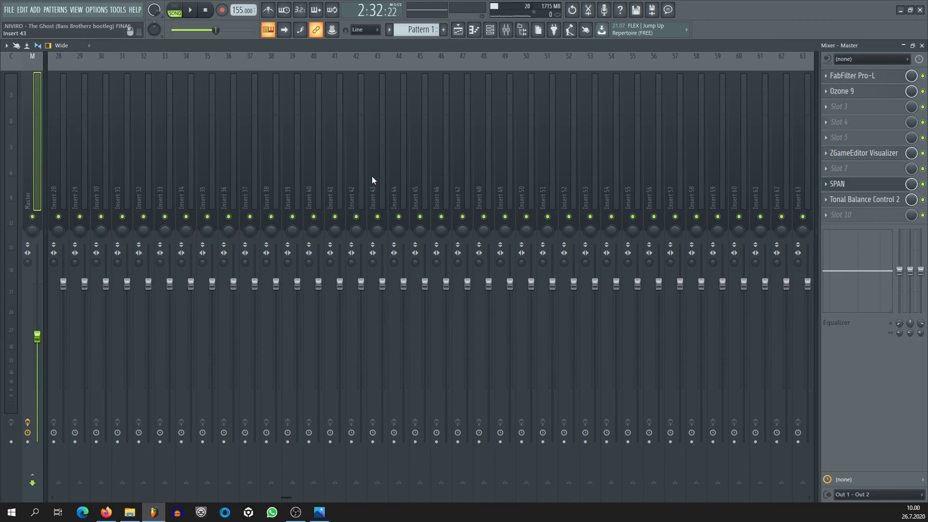
Examine the mixdown's mixer insert and its full waveform in the playlist, and return to the mixer.
{"action": "scroll", "coordinate": [404, 152], "scroll_direction": "left", "scroll_amount": 9}
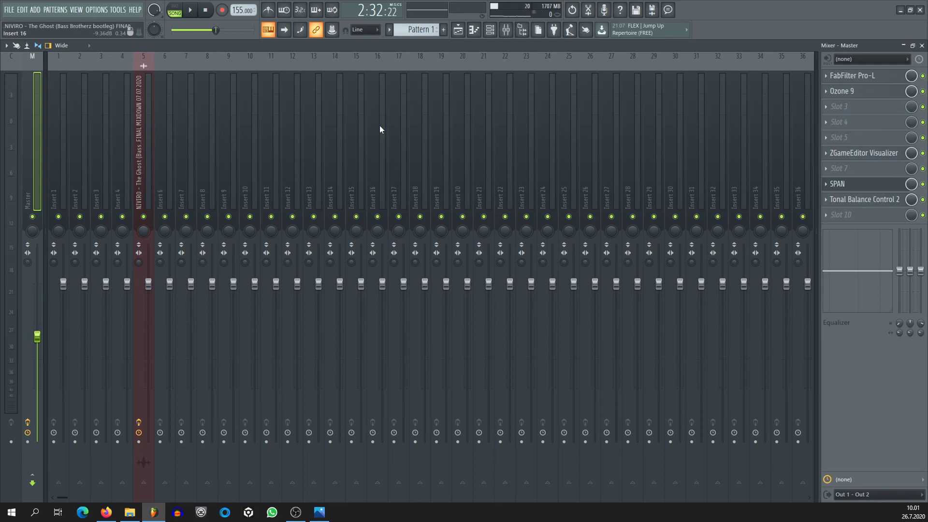
{"action": "left_click", "coordinate": [458, 29]}
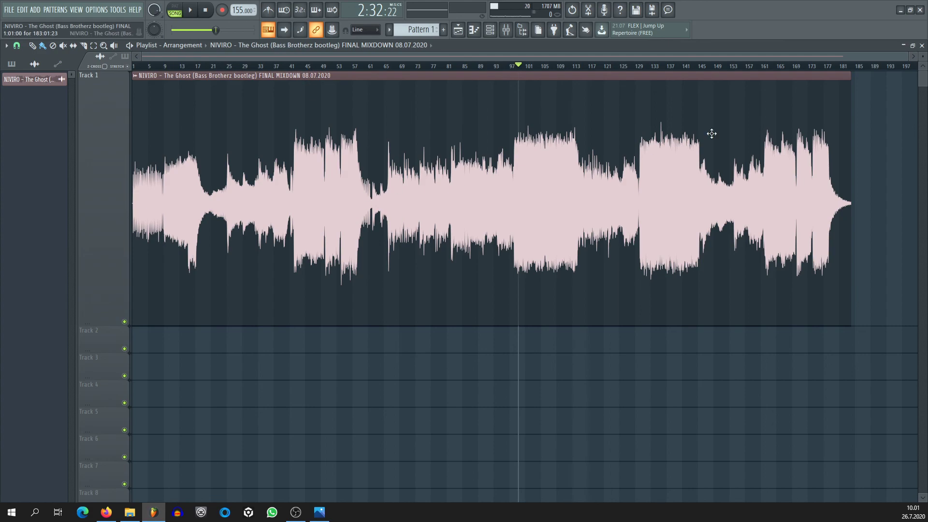
{"action": "scroll", "coordinate": [358, 385], "scroll_direction": "down", "scroll_amount": 2}
{"action": "scroll", "coordinate": [358, 384], "scroll_direction": "up", "scroll_amount": 2}
{"action": "left_click", "coordinate": [459, 31]}
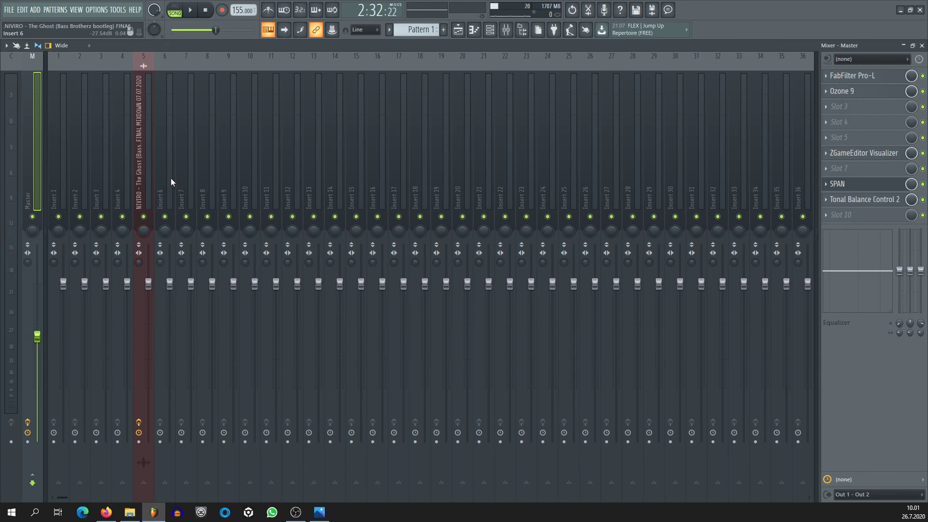
Clear the workspace by closing the mixer and the remaining SPAN window.
{"action": "left_click", "coordinate": [320, 512]}
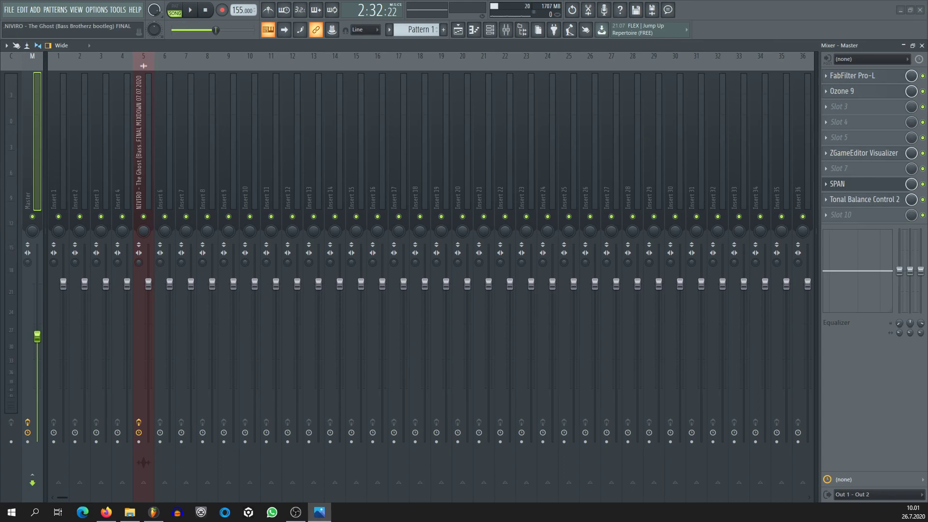
{"action": "left_click_drag", "start_coordinate": [0, 68], "coordinate": [538, 35]}
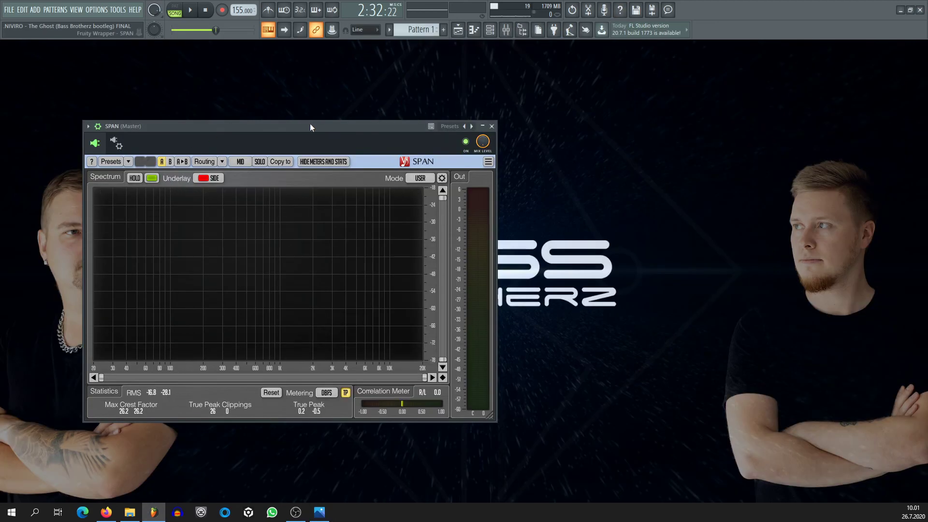
{"action": "left_click", "coordinate": [492, 127]}
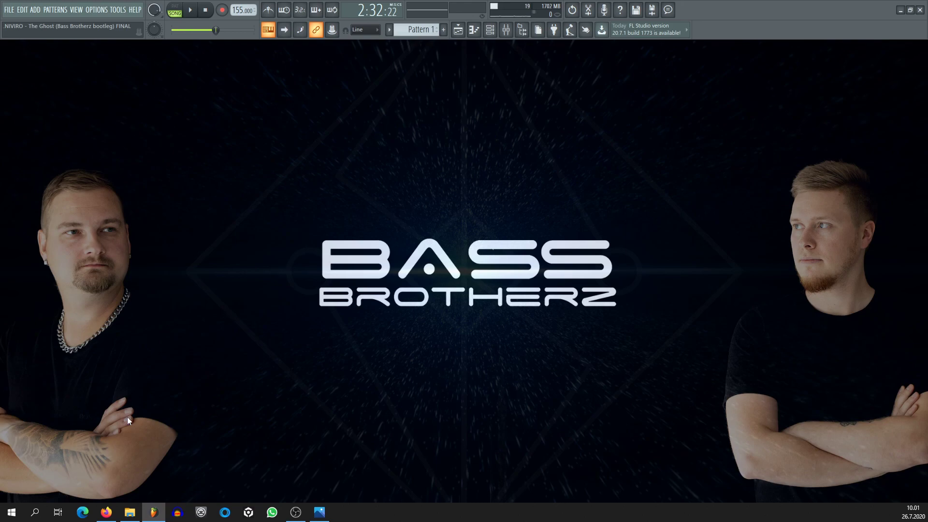